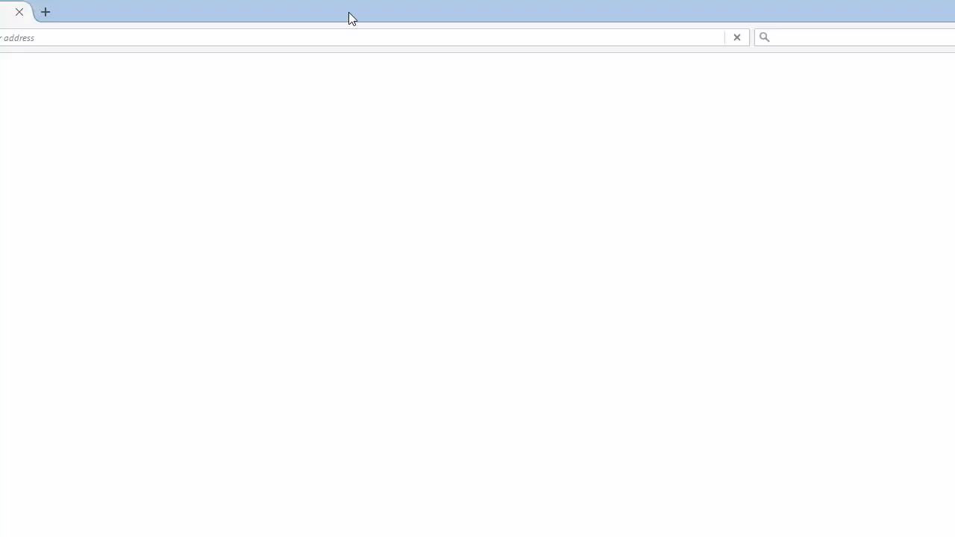
# Search Google for 'gns3 download' and open the GNS3 software download result
pyautogui.doubleClick(348, 13)
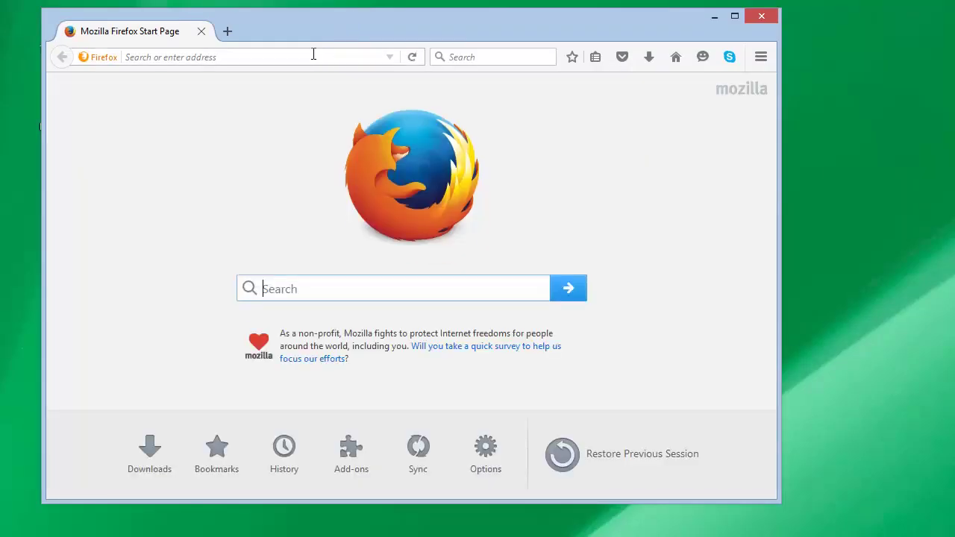
pyautogui.click(313, 55)
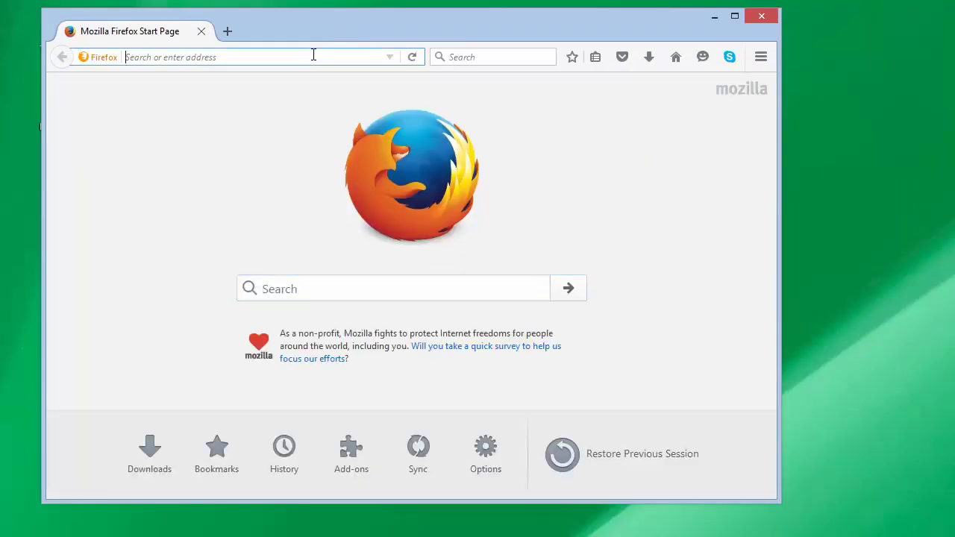
pyautogui.write('gns3 do')
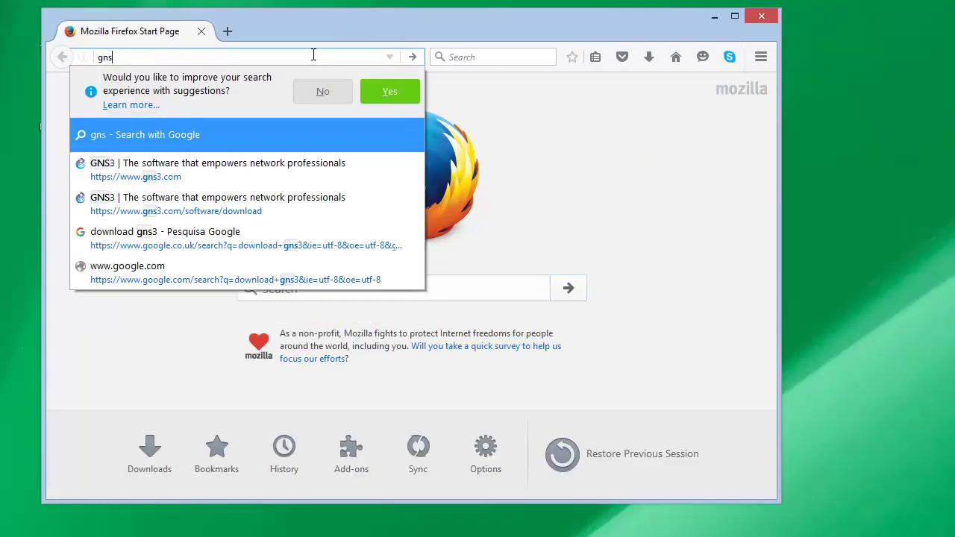
pyautogui.write('wnload')
pyautogui.press('Return')
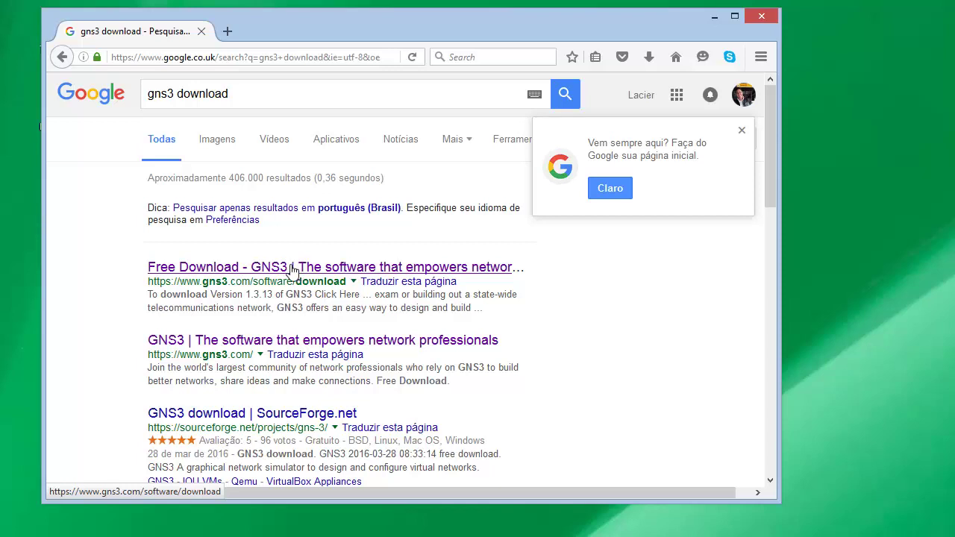
pyautogui.click(292, 269)
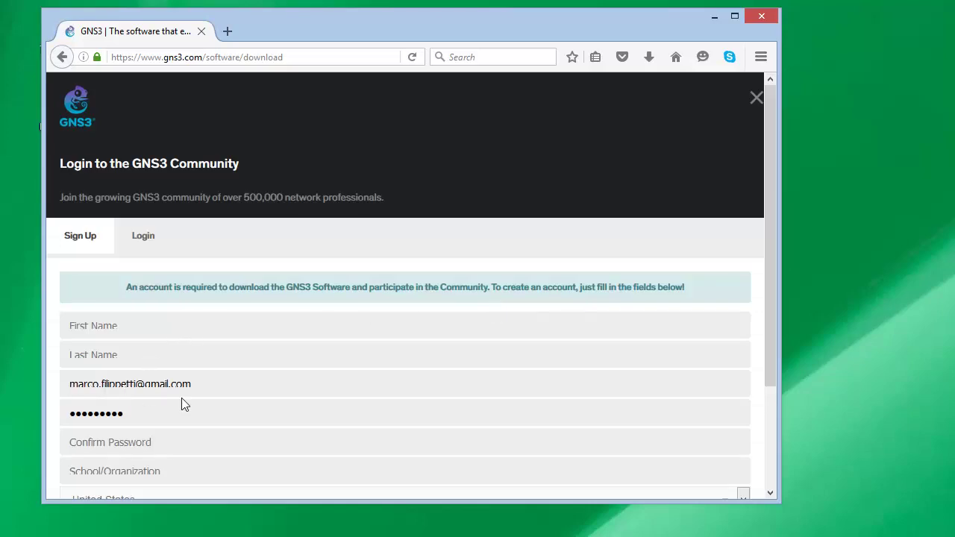
# Log in with an existing GNS3 Community account and reveal the Windows, Linux and Mac installers
pyautogui.scroll(-3, 181, 399)
pyautogui.scroll(2, 181, 403)
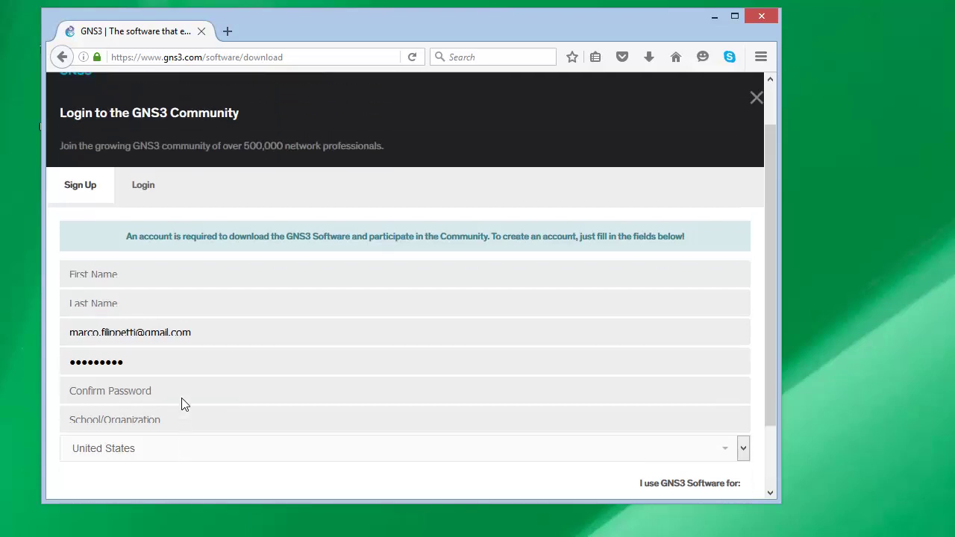
pyautogui.click(149, 200)
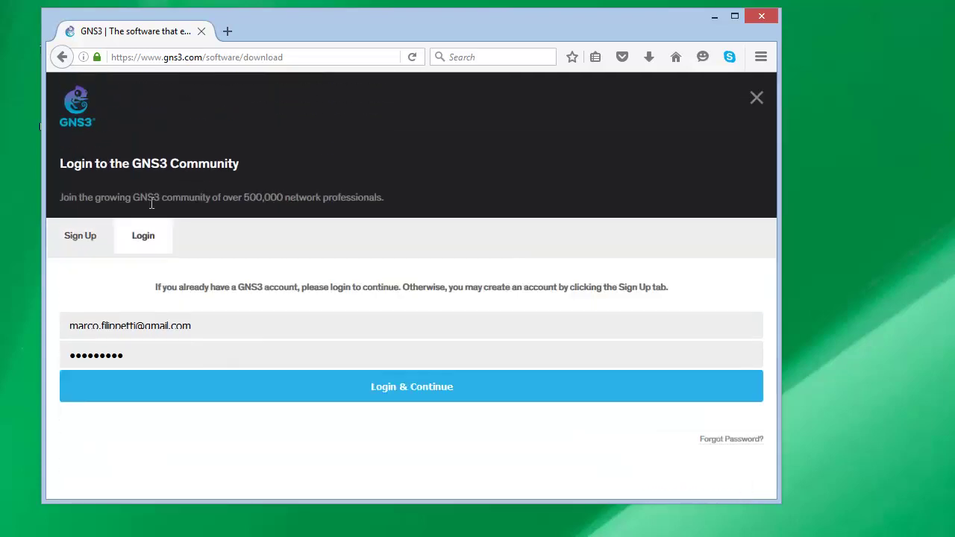
pyautogui.click(391, 394)
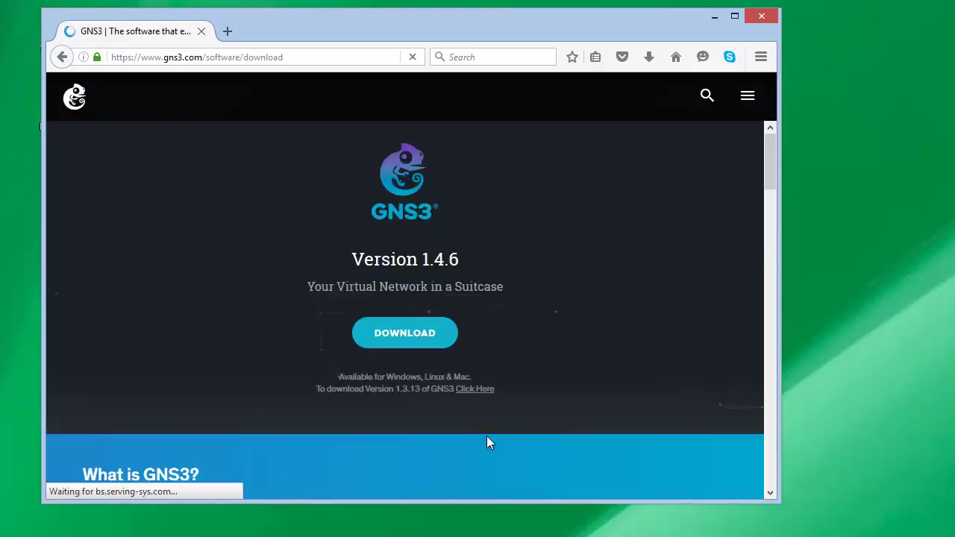
pyautogui.click(397, 336)
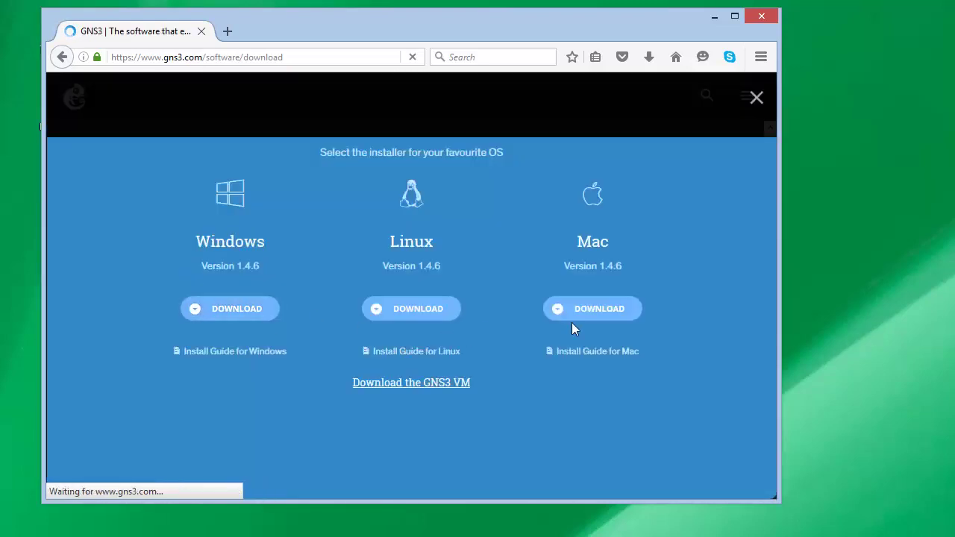
# Highlight version 1.4.6 and start downloading the Windows installer
pyautogui.moveTo(261, 267); pyautogui.dragTo(235, 267)
pyautogui.click(285, 319)
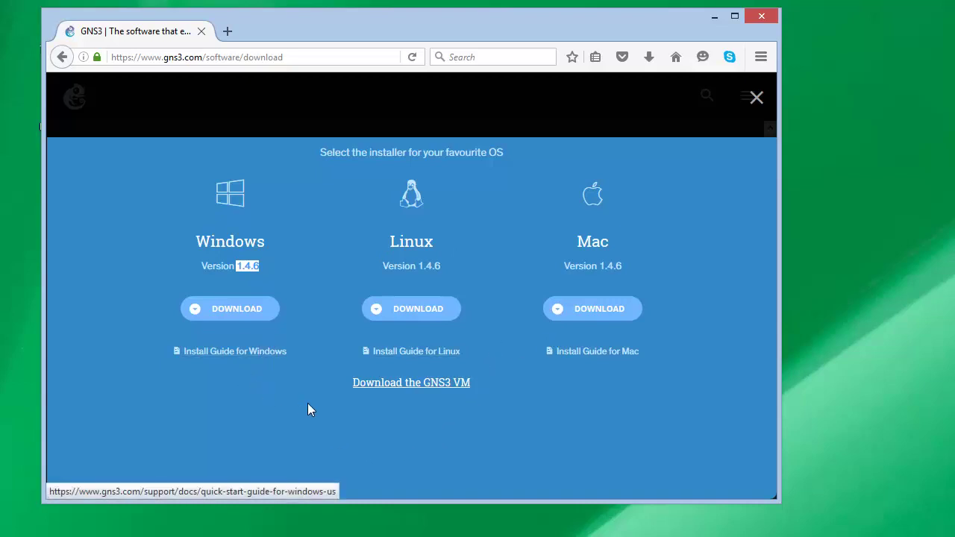
pyautogui.click(445, 393)
# Highlight the 'Download the GNS3 VM' link, then bring up VMware Workstation
pyautogui.moveTo(445, 393); pyautogui.dragTo(354, 391)
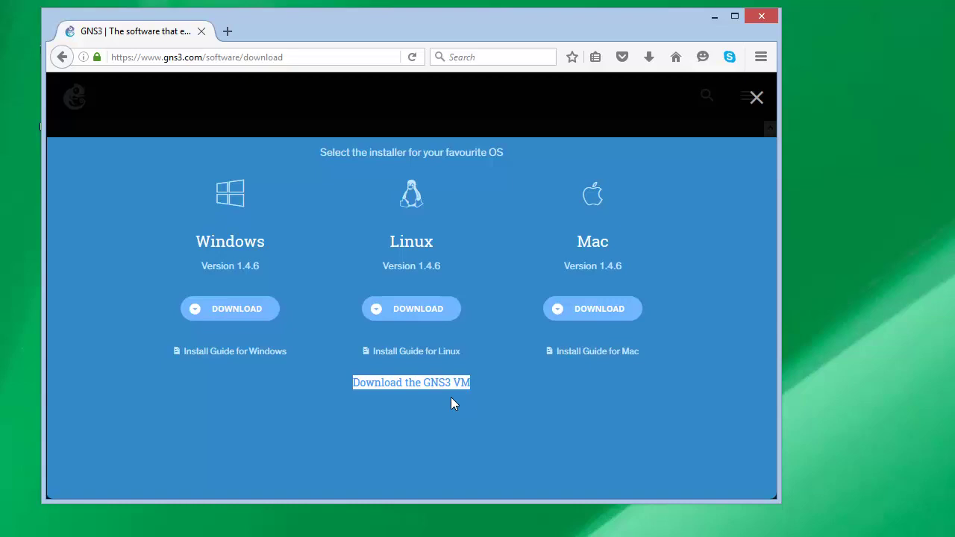
pyautogui.moveTo(478, 389); pyautogui.dragTo(425, 385)
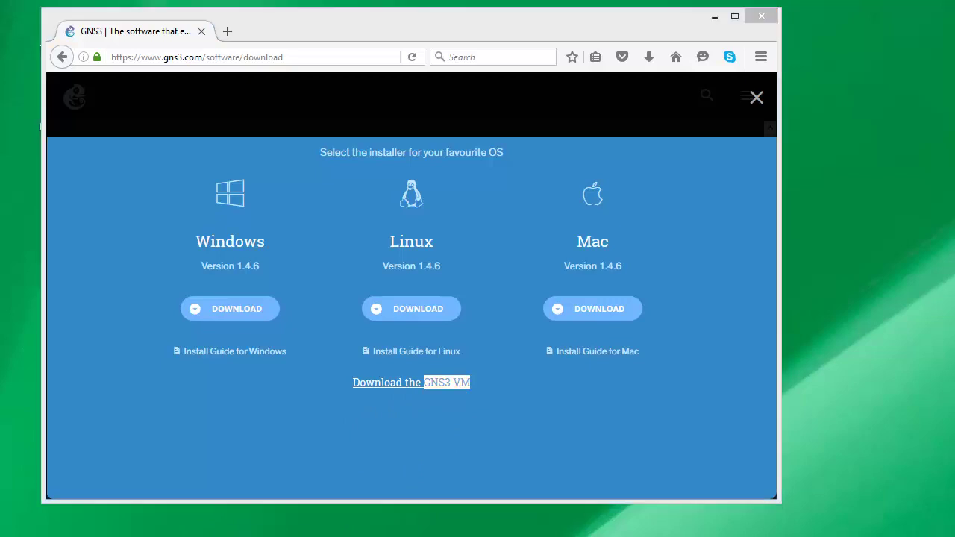
pyautogui.click(298, 488)
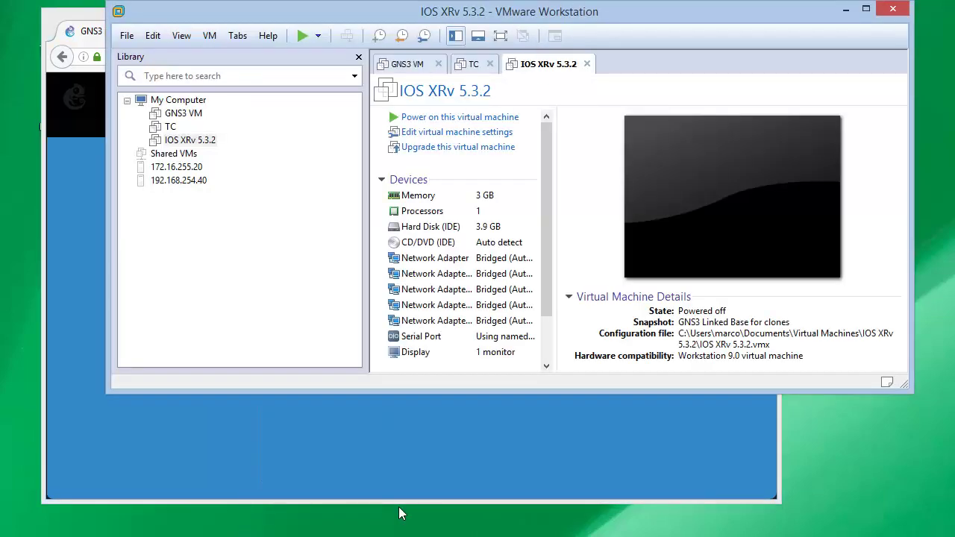
# Select GNS3 VM in the Library and pick its first Network Adapter in Devices
pyautogui.click(190, 114)
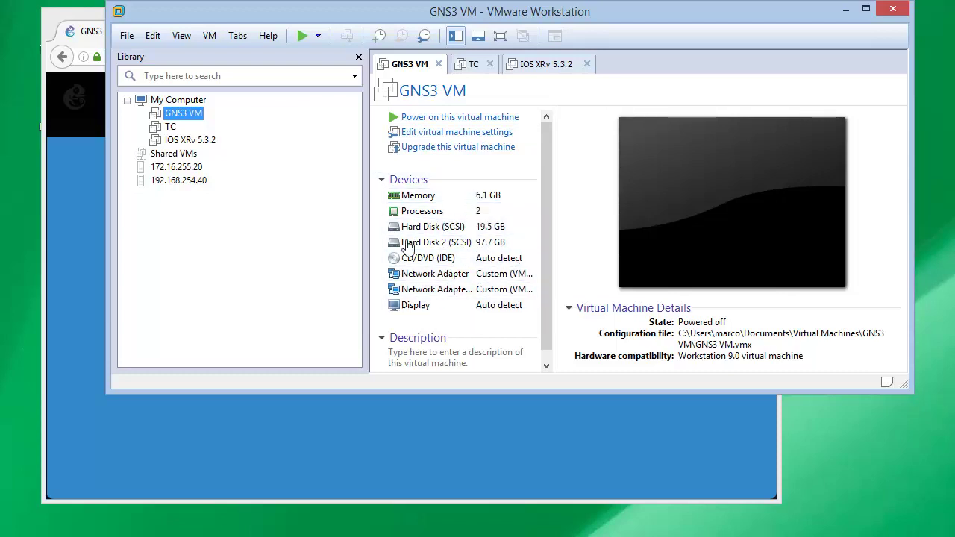
pyautogui.click(470, 280)
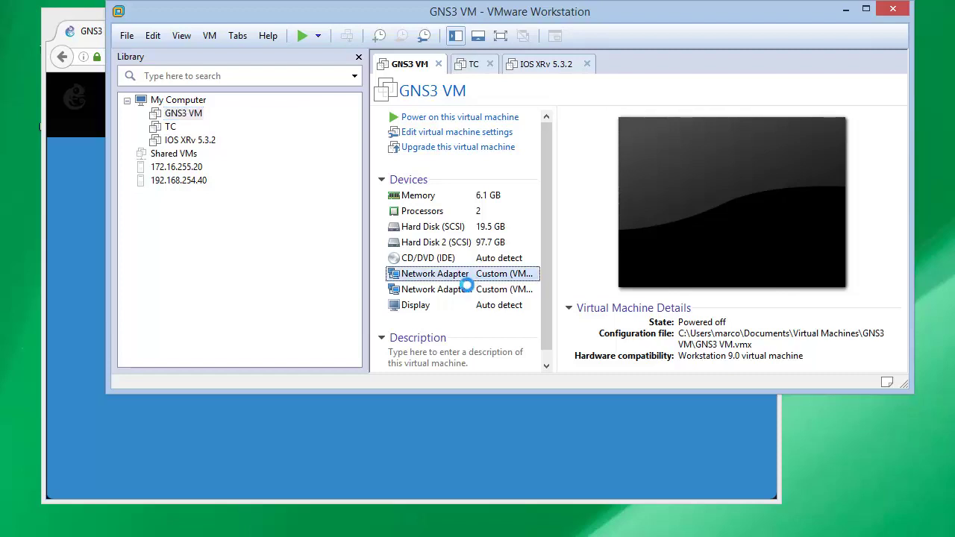
# Open the first adapter's settings on custom VMnet19, then the host's network properties
pyautogui.doubleClick(468, 284)
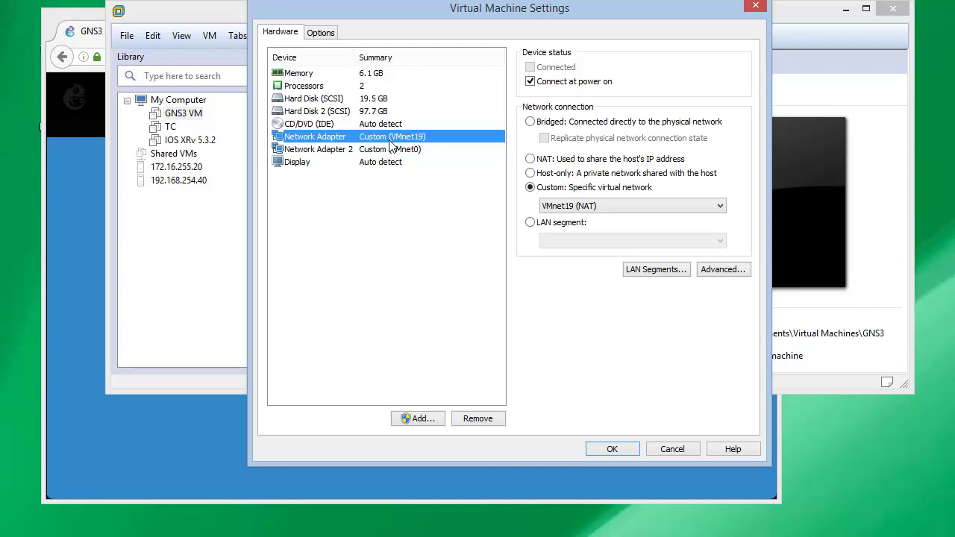
pyautogui.rightClick(0, 111)
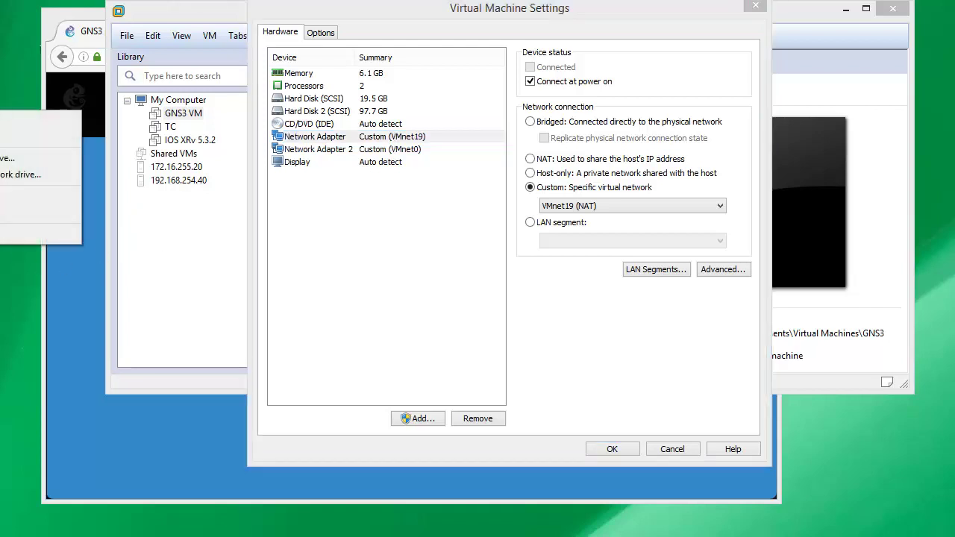
pyautogui.click(1, 234)
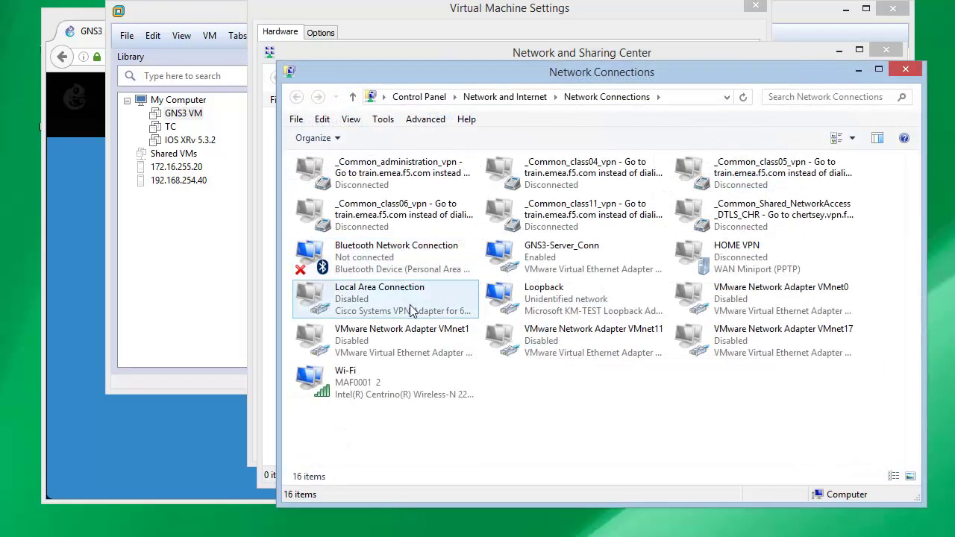
# Inspect GNS3-Server_Conn's IPv4 settings: address 192.168.56.1, mask 255.255.255.0
pyautogui.click(544, 258)
pyautogui.rightClick(544, 258)
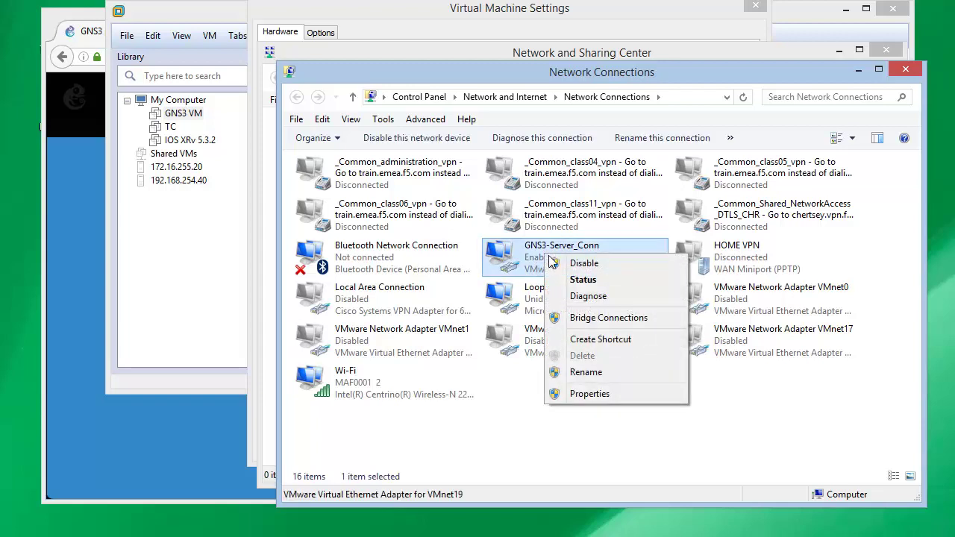
pyautogui.click(603, 393)
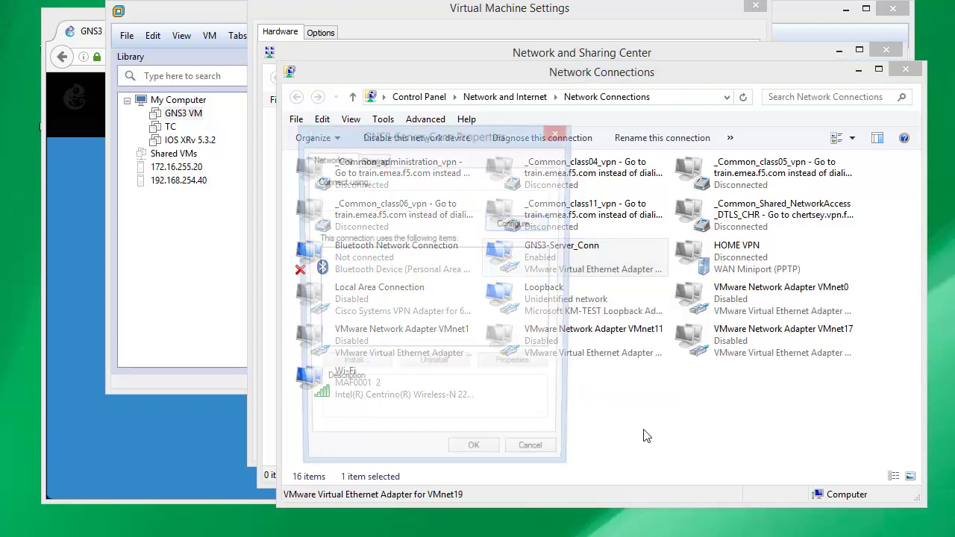
pyautogui.scroll(-1, 561, 332)
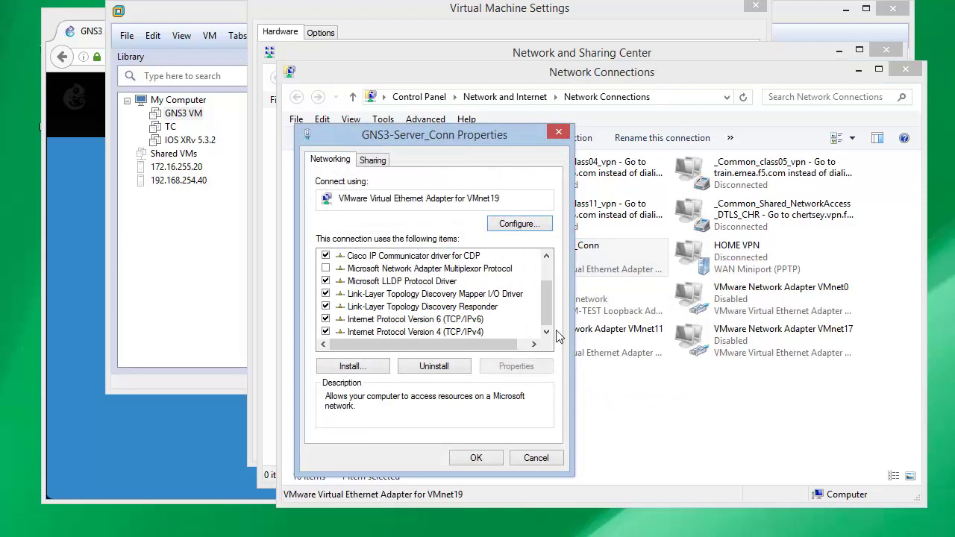
pyautogui.doubleClick(477, 332)
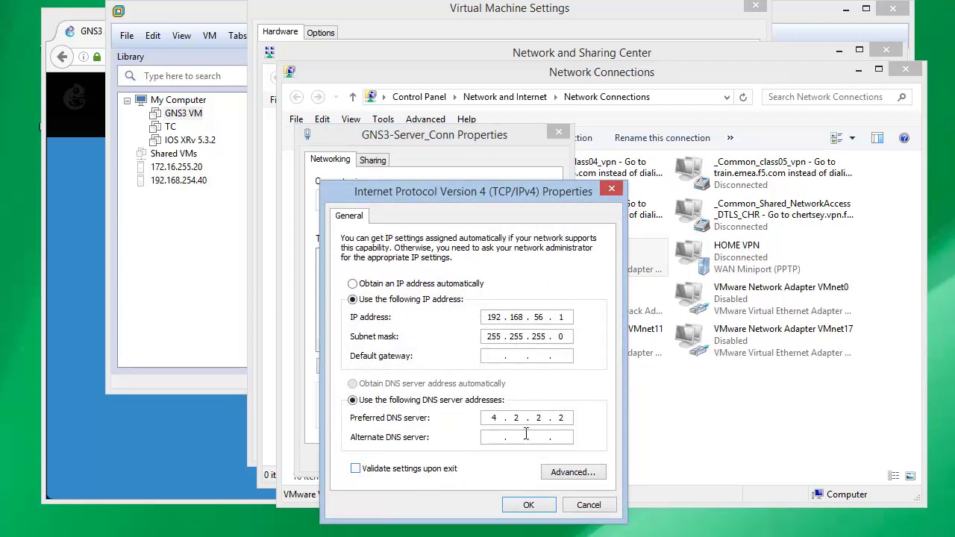
pyautogui.doubleClick(486, 321)
pyautogui.click(569, 318)
# Close the IPv4 and adapter dialogs, Network Connections and Network and Sharing Center
pyautogui.click(580, 507)
pyautogui.click(541, 461)
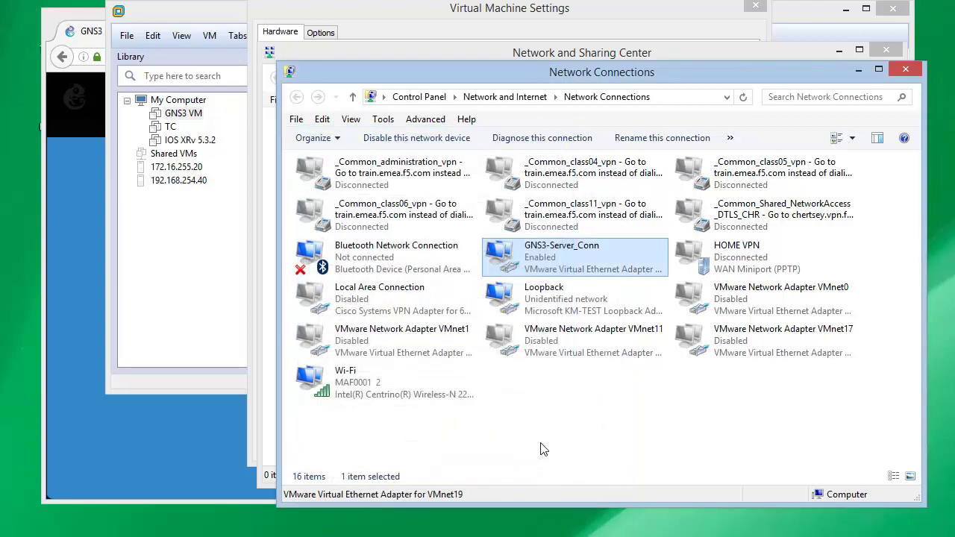
pyautogui.click(904, 68)
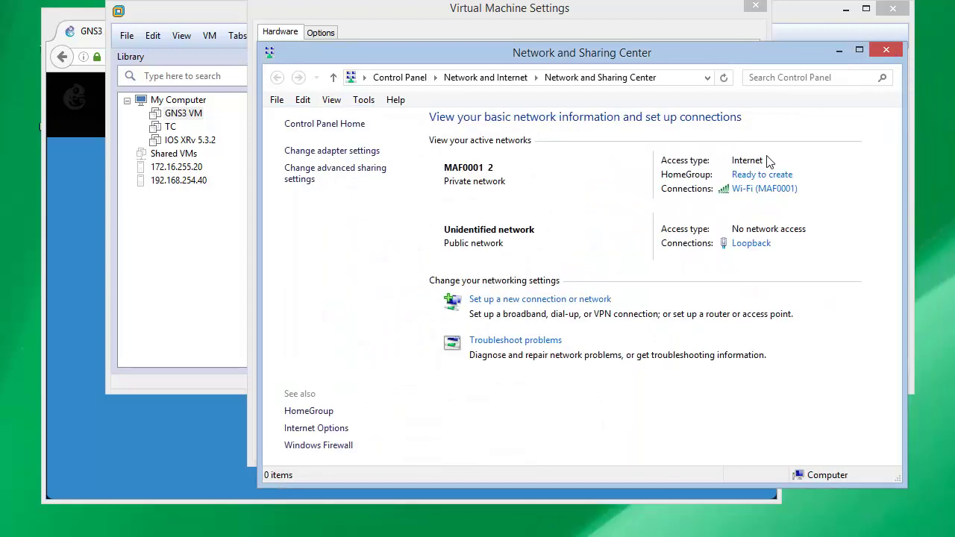
pyautogui.click(886, 51)
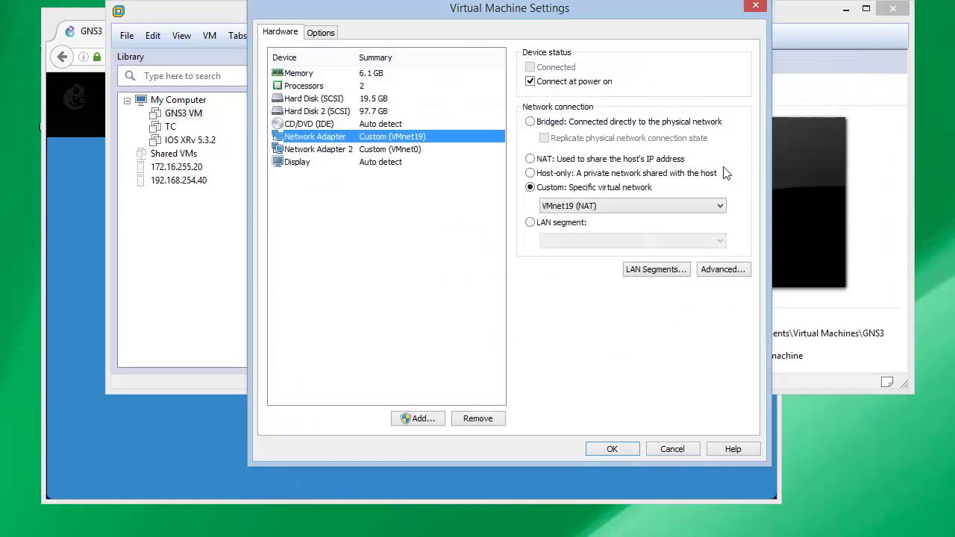
# Cancel the VM settings and open the Virtual Network Editor from the Edit menu
pyautogui.click(675, 450)
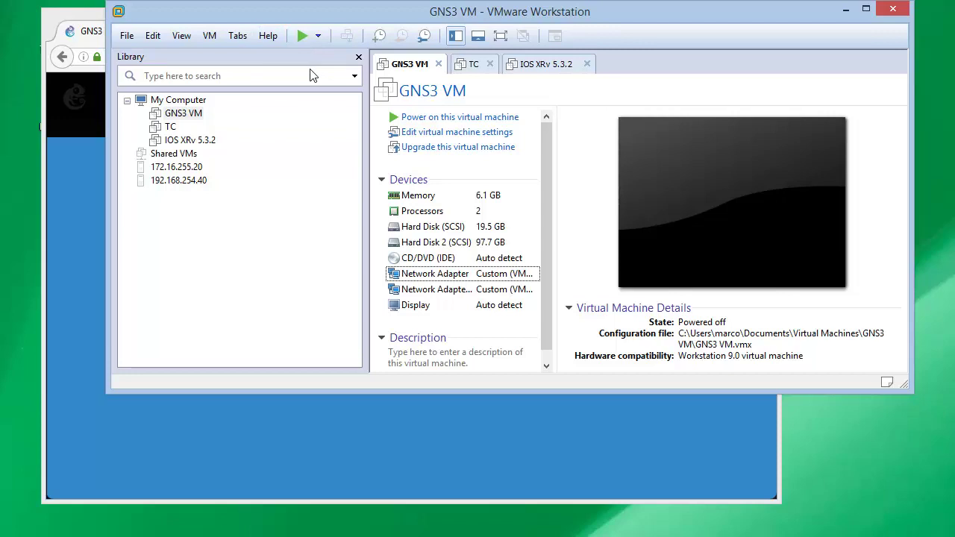
pyautogui.click(154, 36)
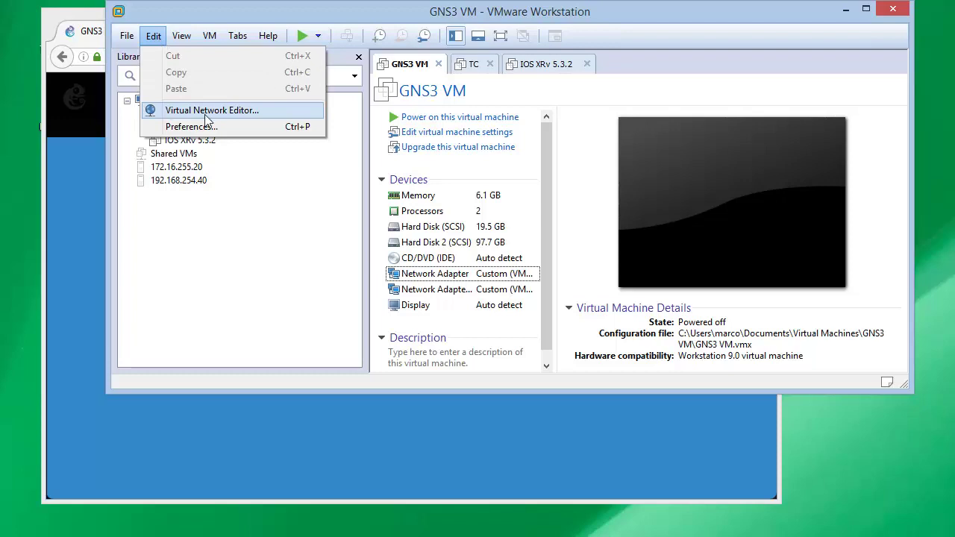
pyautogui.click(262, 117)
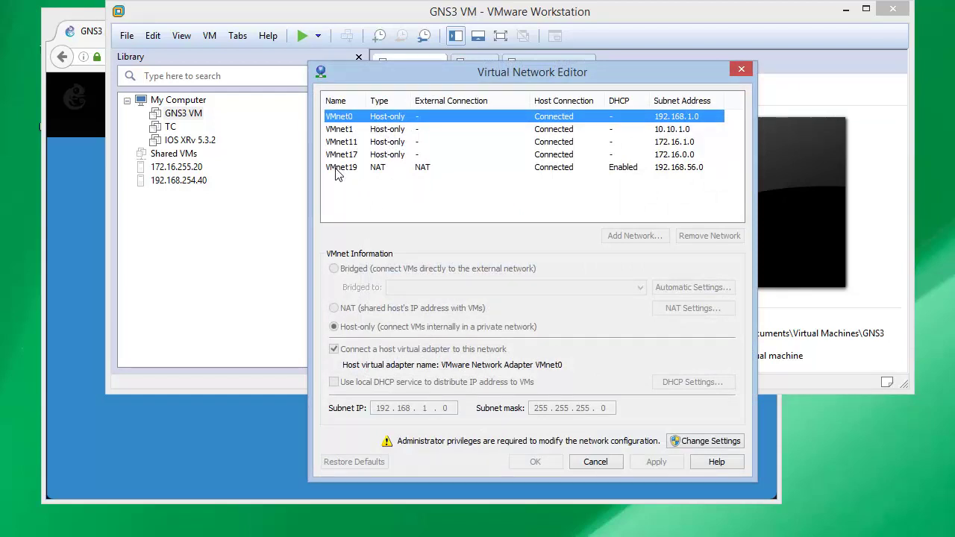
# Unlock admin rights, select VMnet19 and review its NAT gateway 192.168.56.2 without changes
pyautogui.click(679, 441)
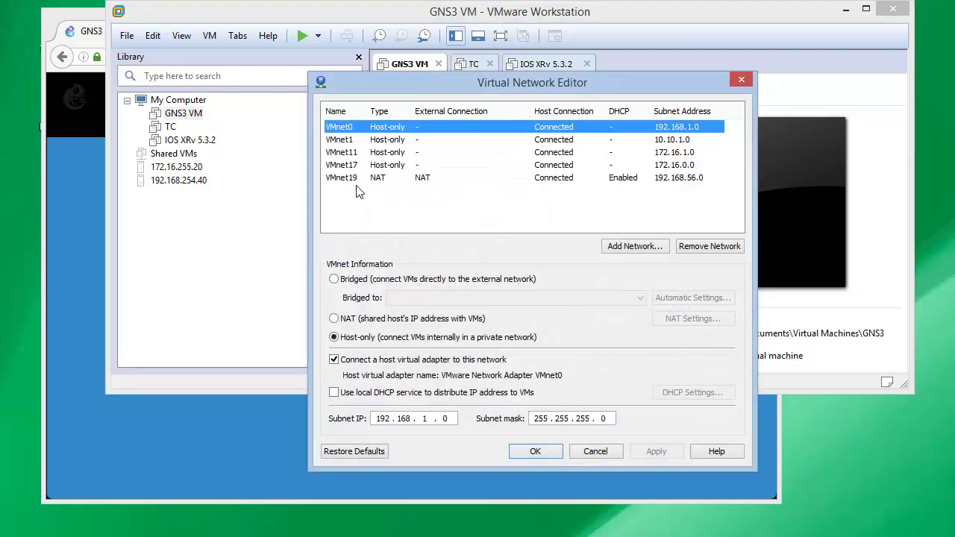
pyautogui.click(353, 180)
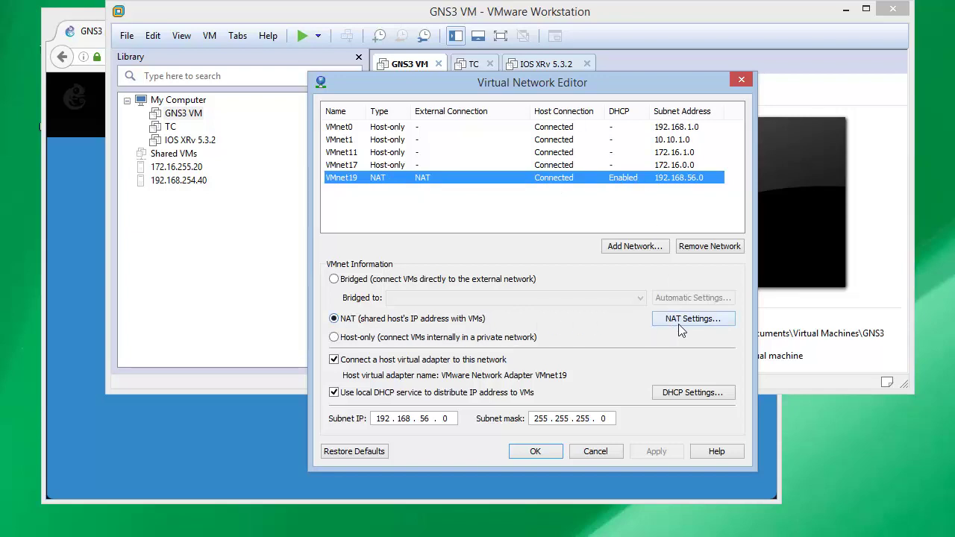
pyautogui.click(720, 323)
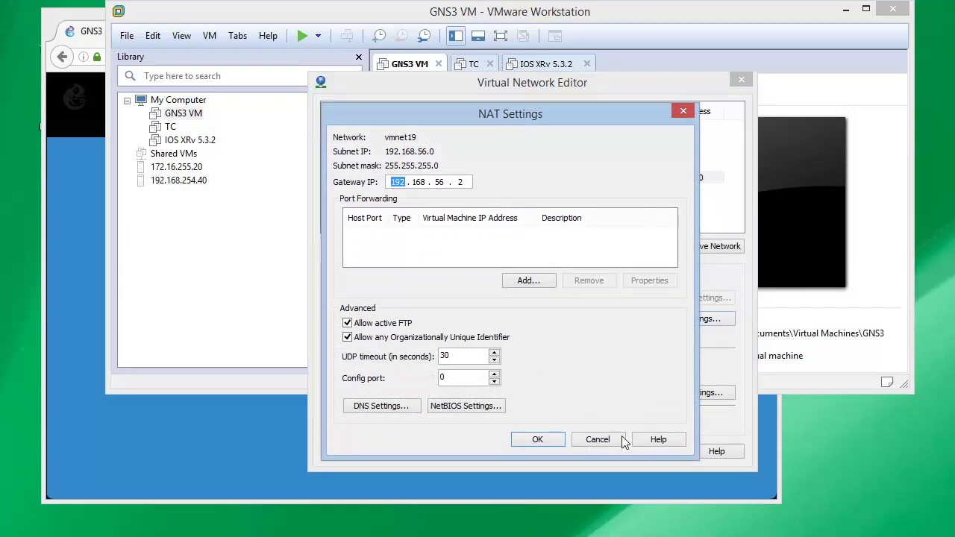
pyautogui.click(485, 217)
pyautogui.click(597, 439)
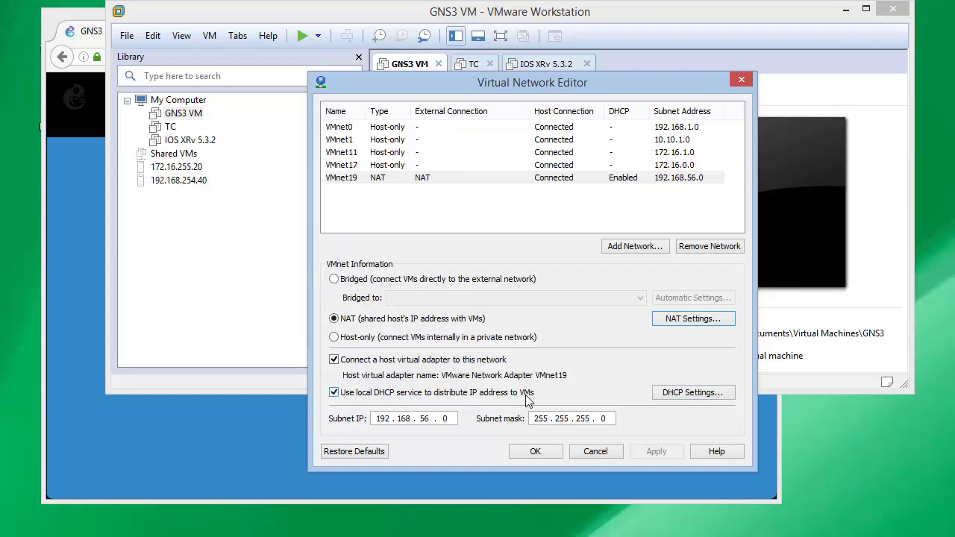
pyautogui.click(686, 394)
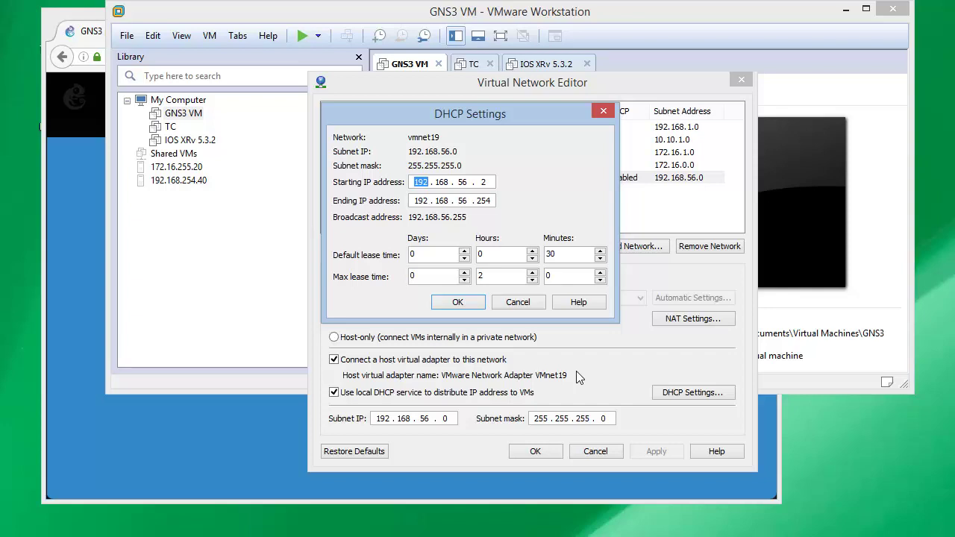
# Check the DHCP range 192.168.56.2–192.168.56.254, then cancel DHCP Settings and the Virtual Network Editor
pyautogui.click(486, 182)
pyautogui.click(491, 201)
pyautogui.click(537, 307)
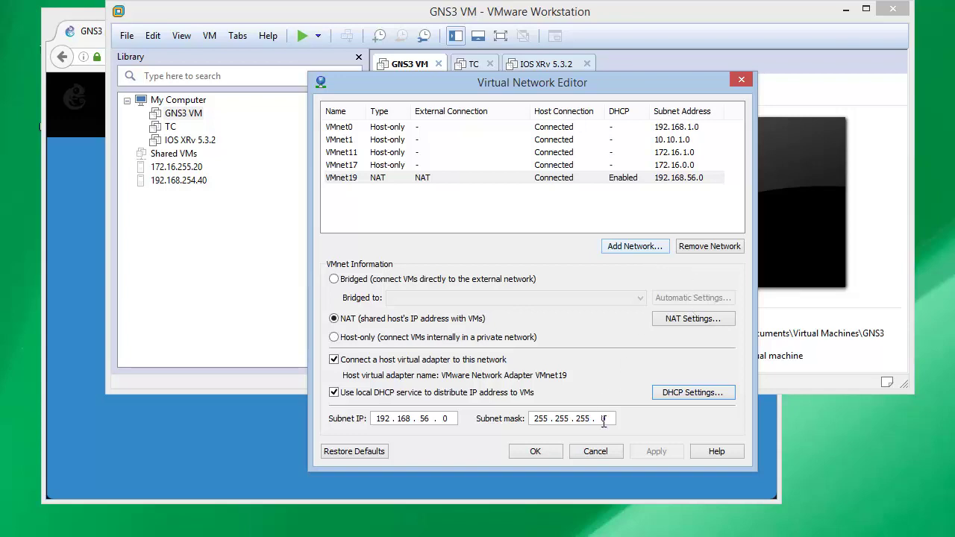
pyautogui.click(595, 451)
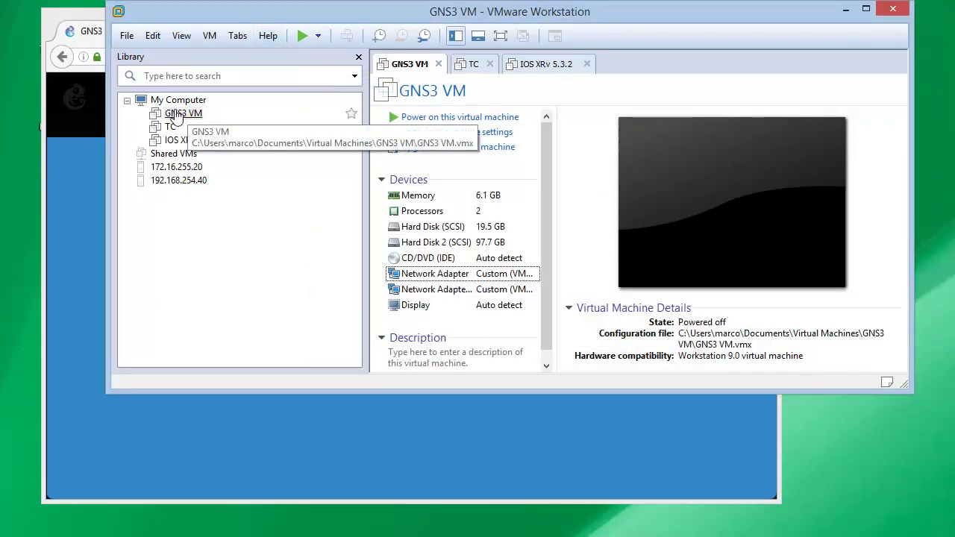
# Power on the GNS3 VM and let it boot to the welcome screen at 192.168.56.101
pyautogui.click(300, 37)
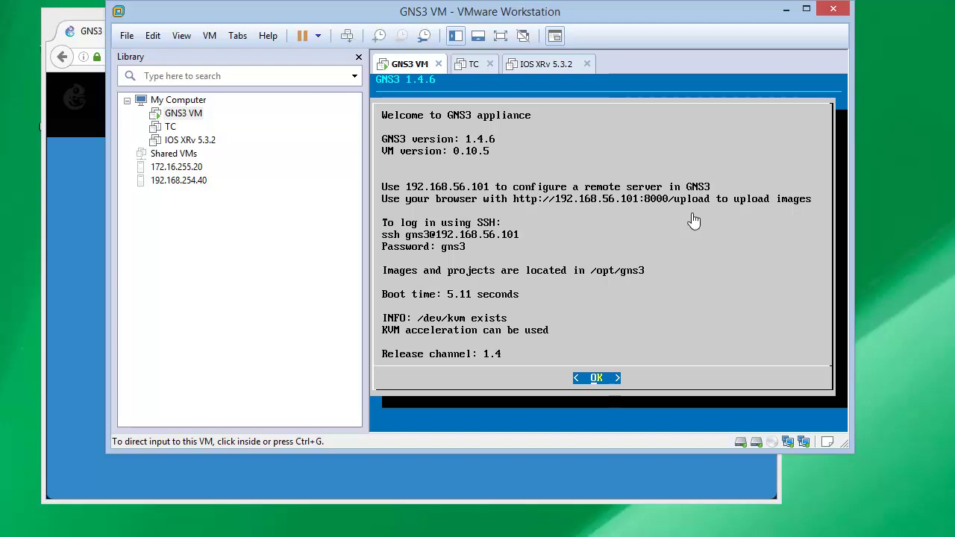
# Dismiss the GNS3 VM info screen and choose Networking from its appliance menu
pyautogui.click(694, 221)
pyautogui.press('Return')
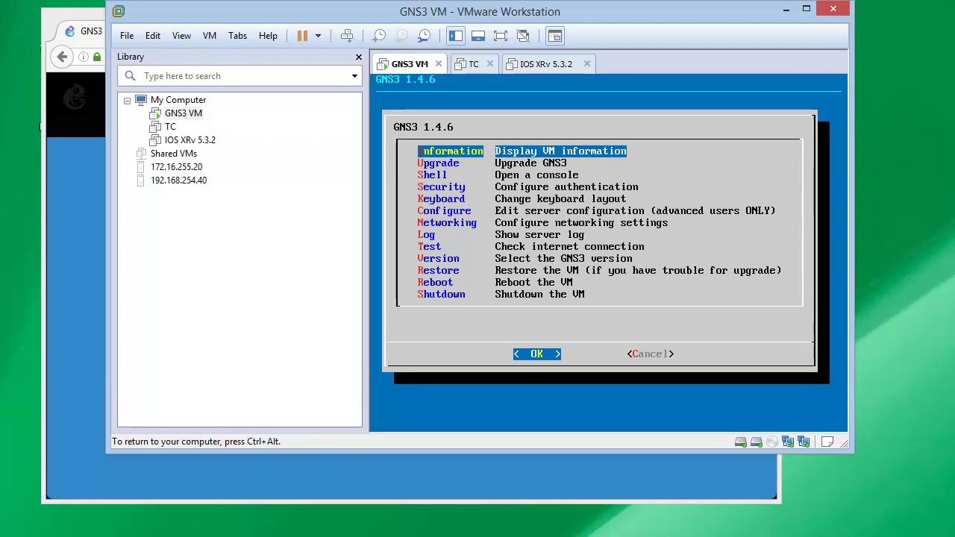
pyautogui.press('Down')
pyautogui.press('Down')
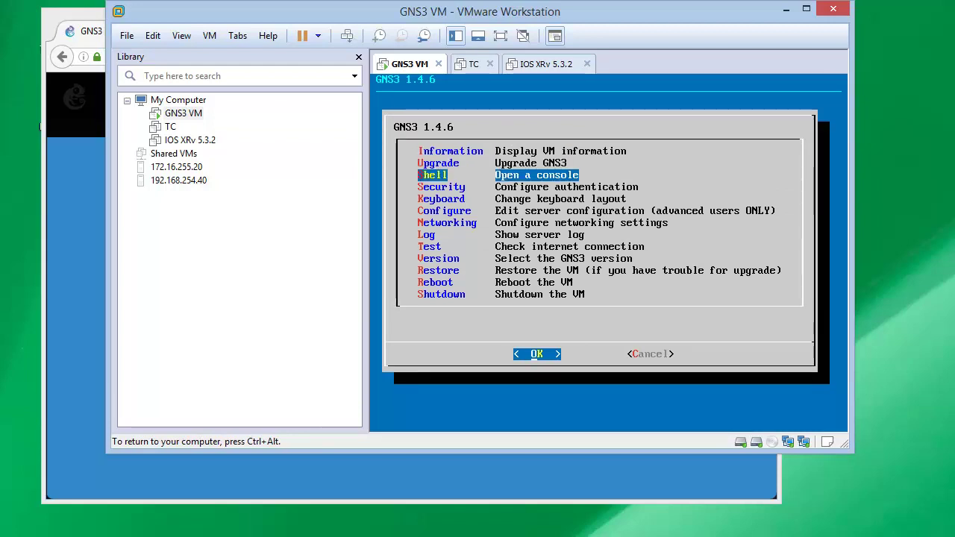
pyautogui.press('Up')
pyautogui.press('Down')
pyautogui.press('Down')
pyautogui.press('Down')
pyautogui.press('Down')
pyautogui.press('Down')
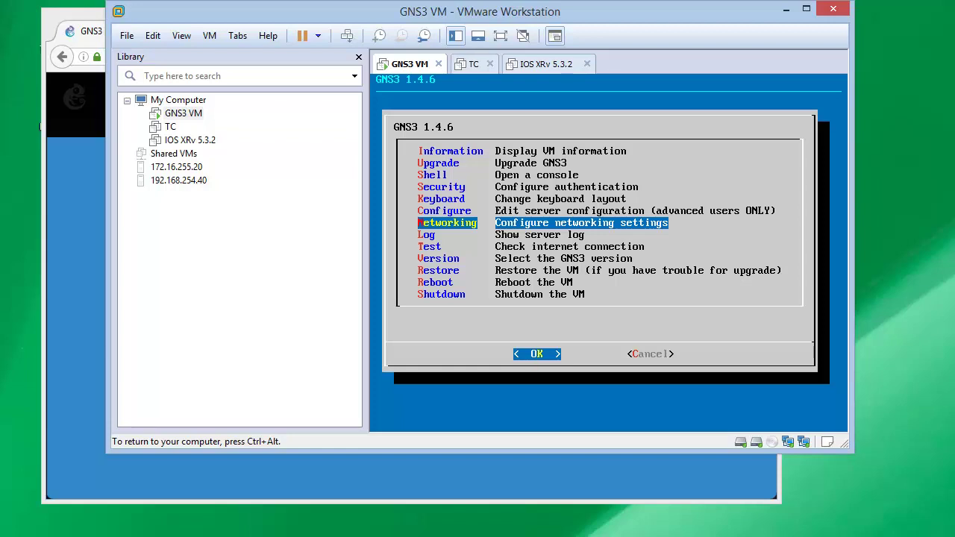
pyautogui.press('Return')
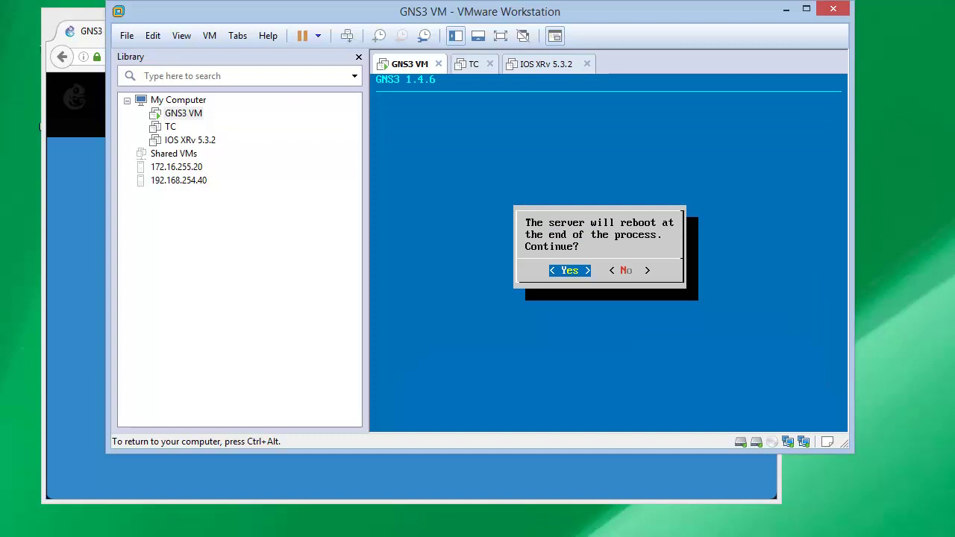
# Review eth0's static 192.168.56.101 in /etc/network/interfaces, then exit nano so the VM reboots
pyautogui.press('Return')
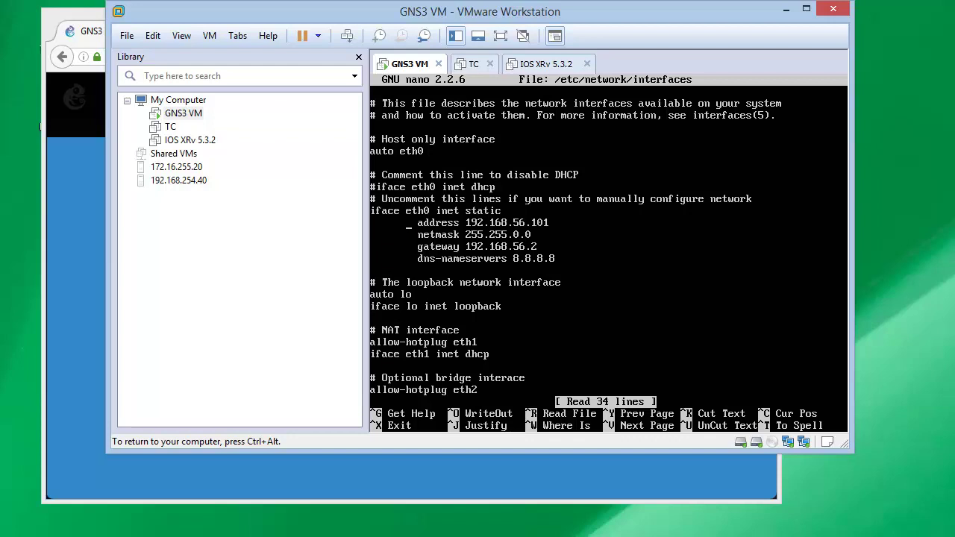
pyautogui.press('Right')
pyautogui.press('Right')
pyautogui.press('Right')
pyautogui.press('Right')
pyautogui.press('Right')
pyautogui.press('Right')
pyautogui.press('Right')
pyautogui.press('Right')
pyautogui.press('Right')
pyautogui.press('Right')
pyautogui.press('Right')
pyautogui.press('Right')
pyautogui.press('Right')
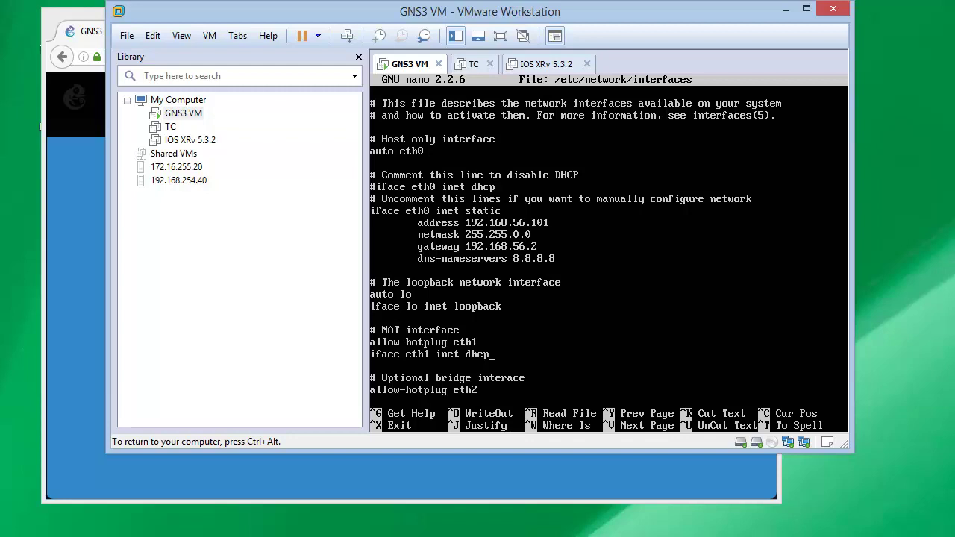
pyautogui.hotkey('ctrl', 'x')
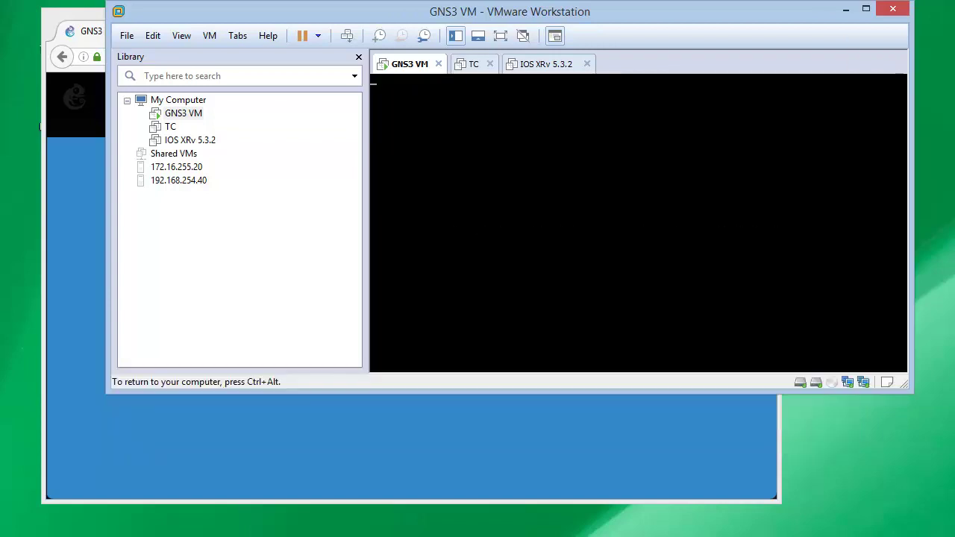
pyautogui.hotkey('ctrl', 'alt')
# Shut down the GNS3 VM guest, then close VMware Workstation and Firefox
pyautogui.click(318, 36)
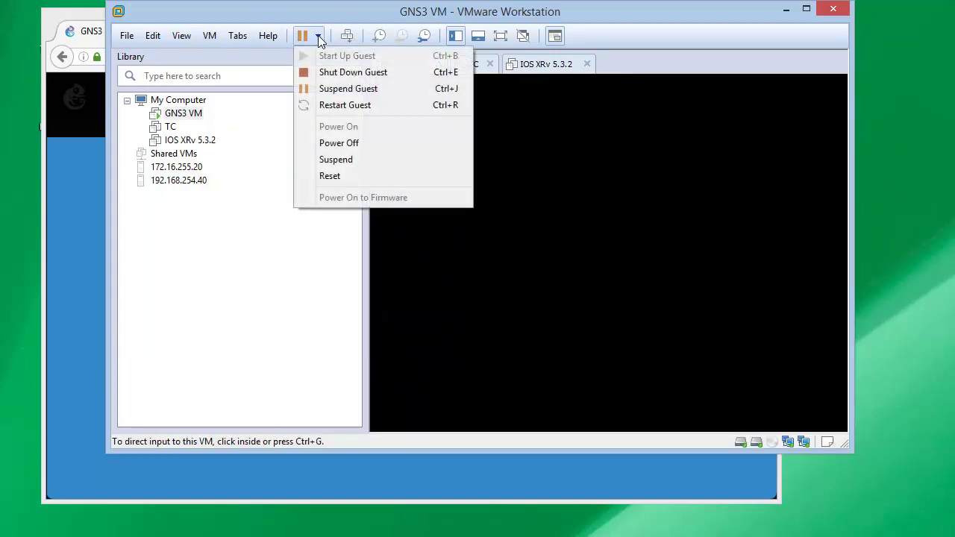
pyautogui.click(317, 73)
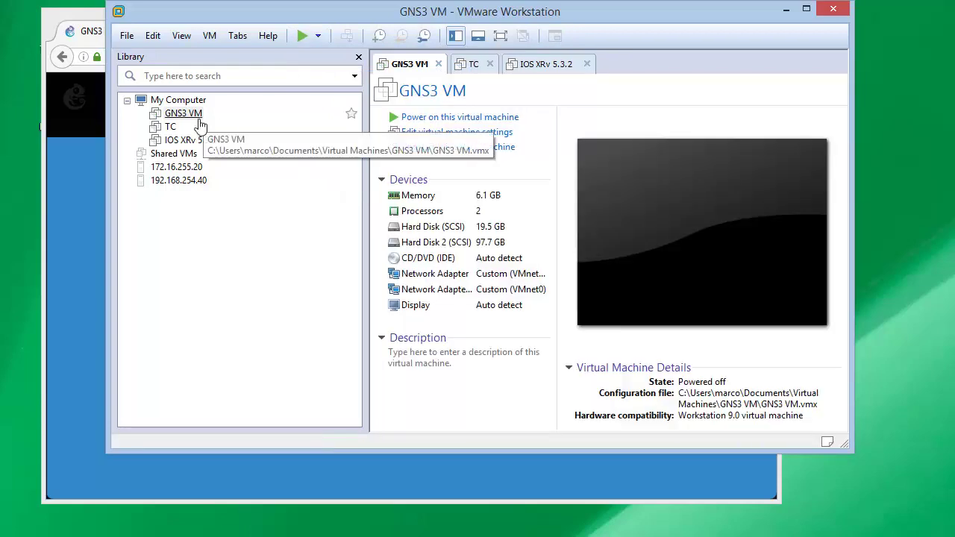
pyautogui.click(842, 10)
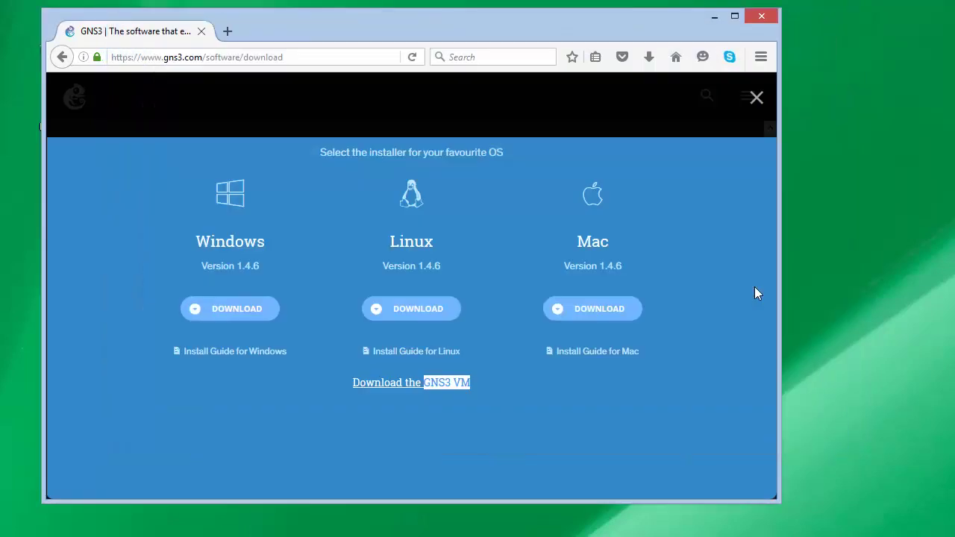
pyautogui.click(761, 17)
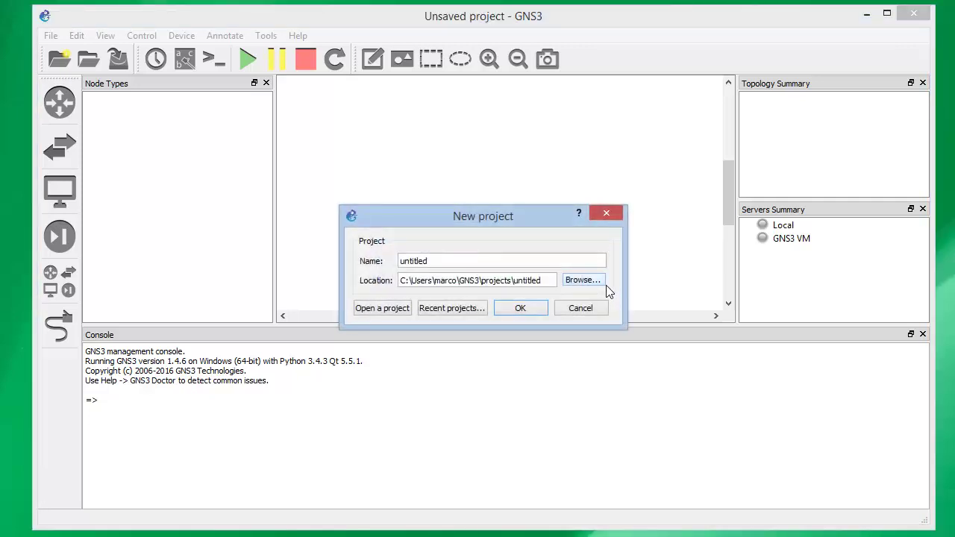
# Cancel the untitled New project dialog and open Edit > Preferences
pyautogui.moveTo(502, 221); pyautogui.dragTo(537, 181)
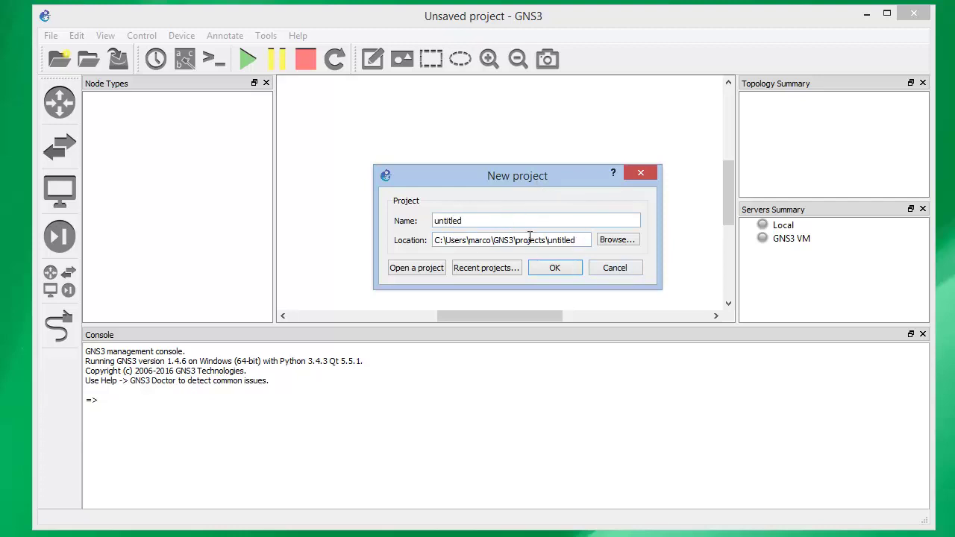
pyautogui.click(614, 268)
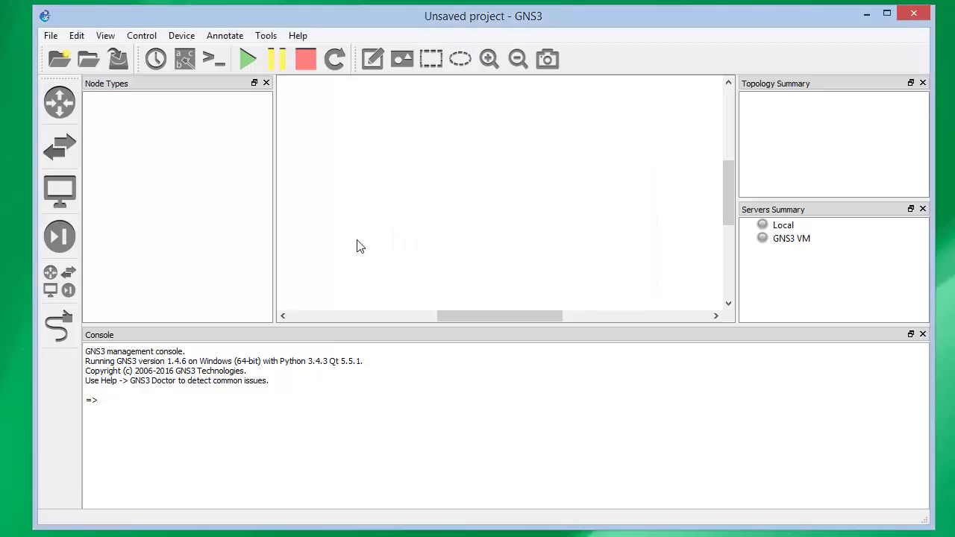
pyautogui.click(76, 37)
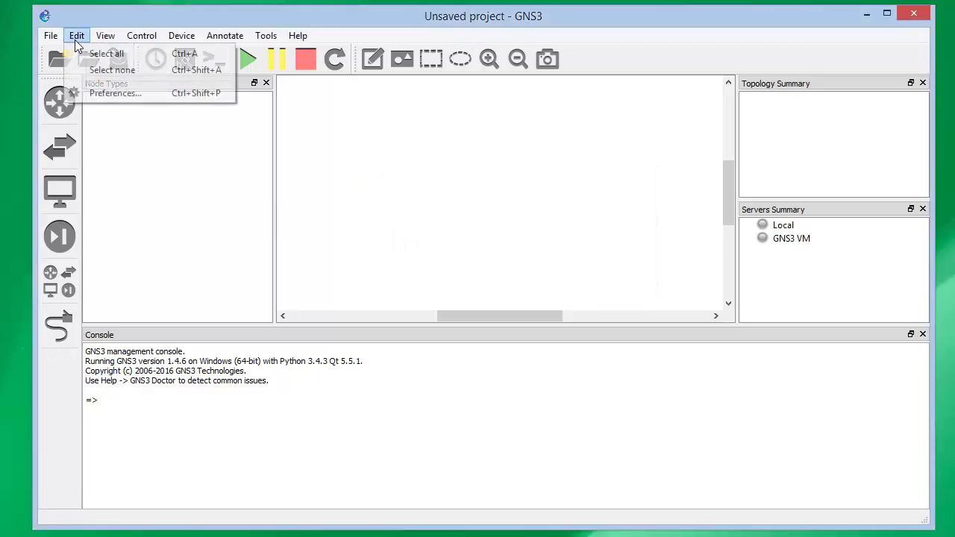
pyautogui.click(102, 93)
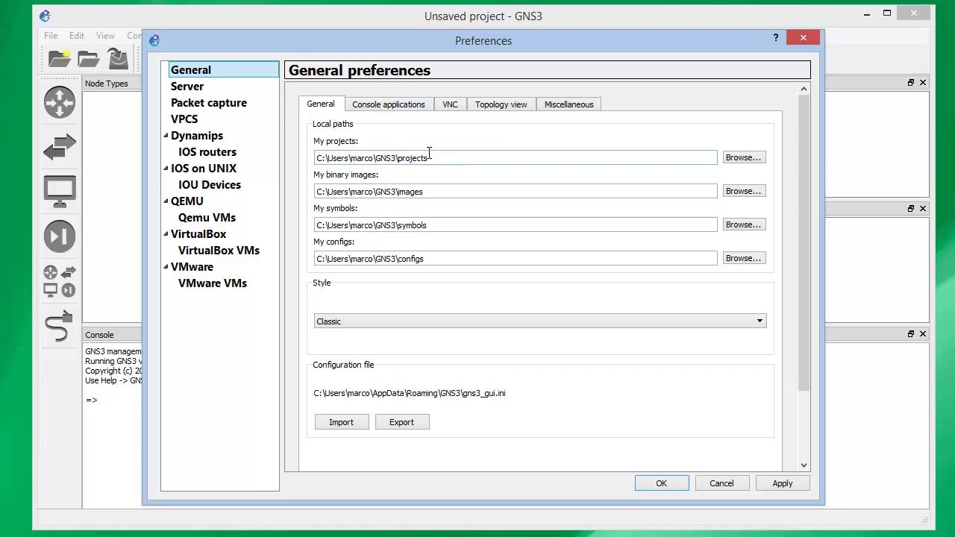
pyautogui.moveTo(441, 221); pyautogui.dragTo(309, 223)
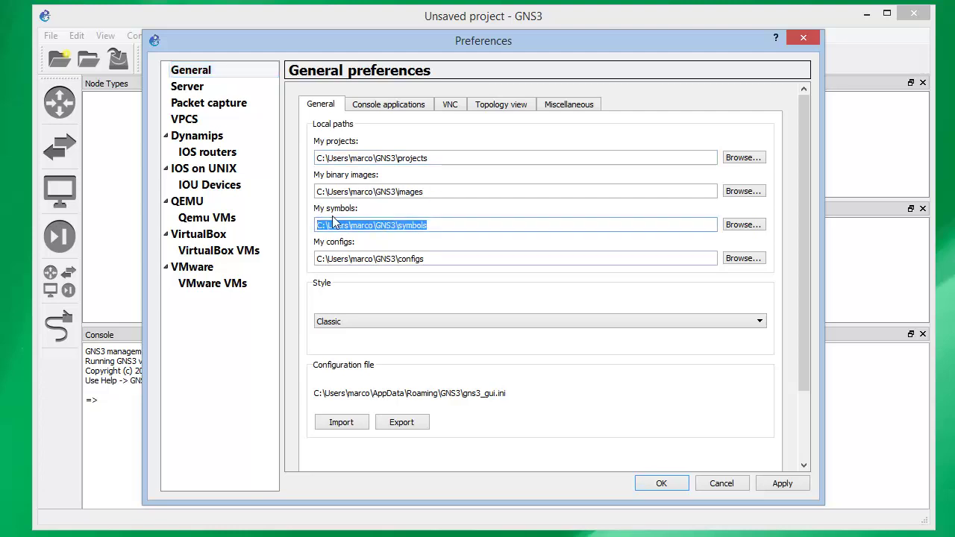
pyautogui.press('End')
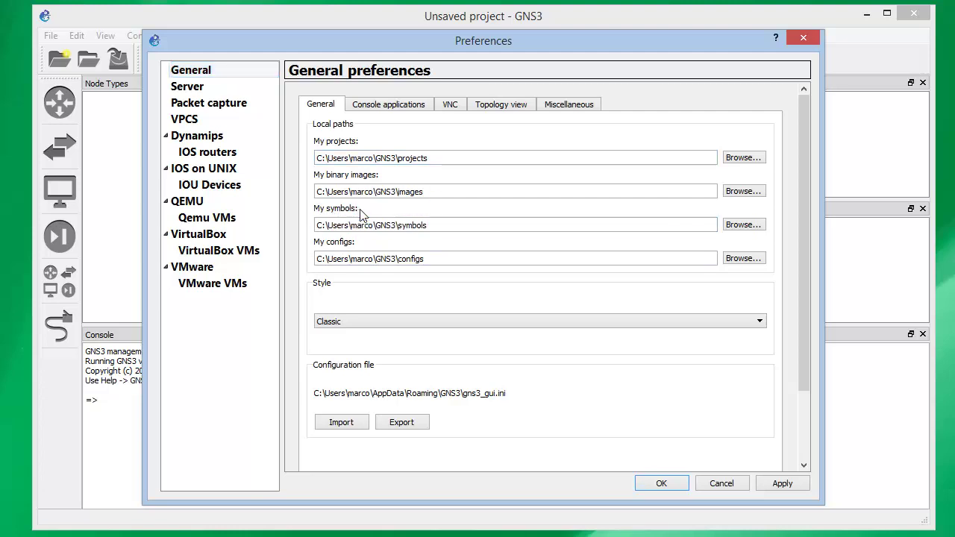
pyautogui.hotkey('ctrl', 'a')
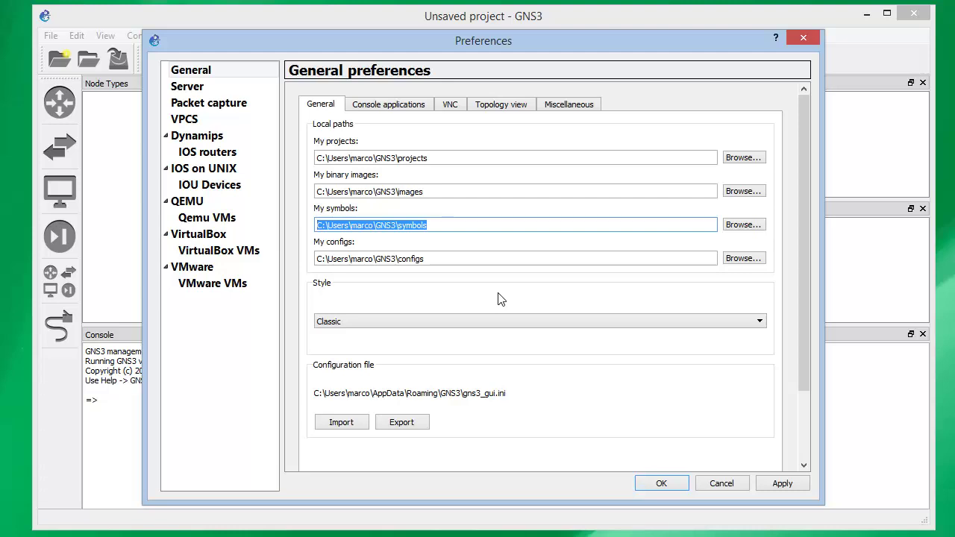
pyautogui.click(432, 224)
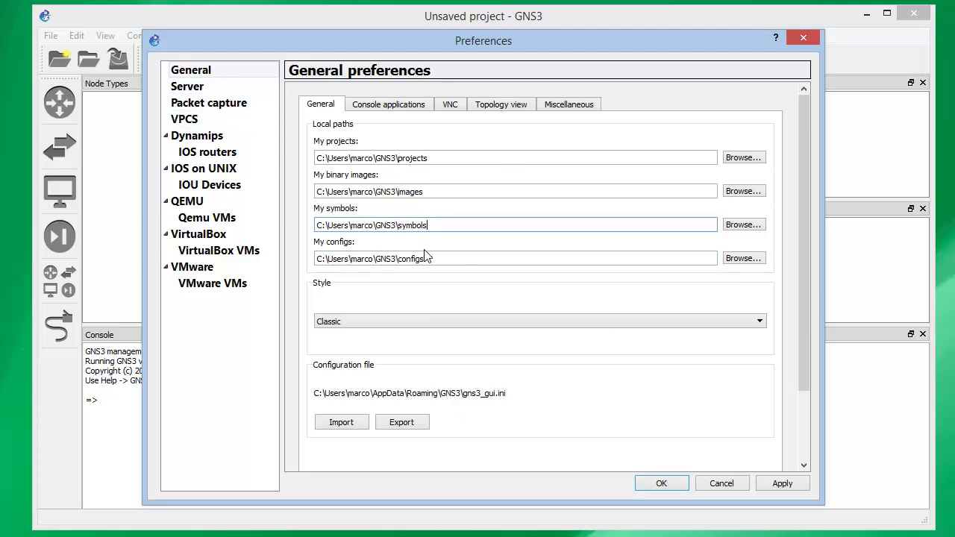
pyautogui.moveTo(448, 226); pyautogui.dragTo(273, 222)
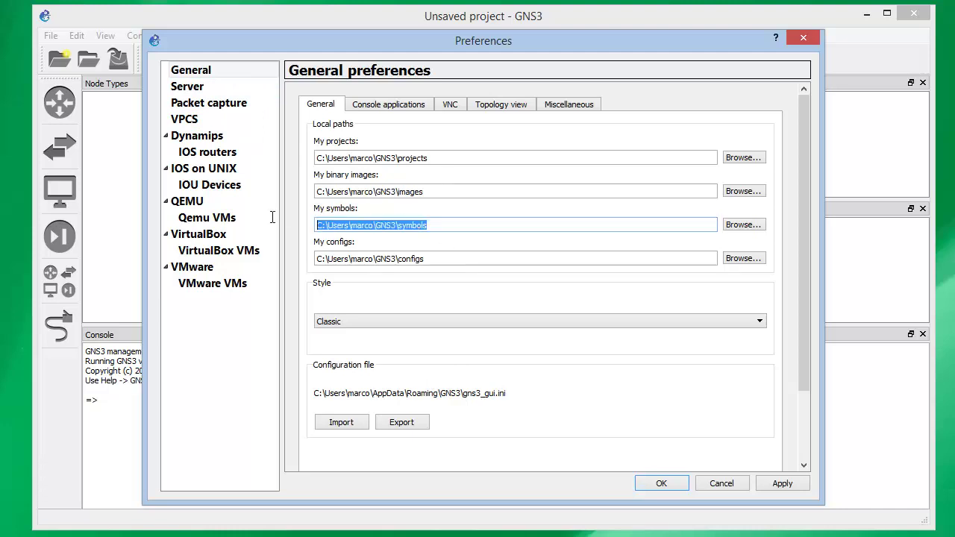
# Review the gns3server and ubridge paths in Server preferences, keeping host binding 192.168.56.1
pyautogui.click(188, 86)
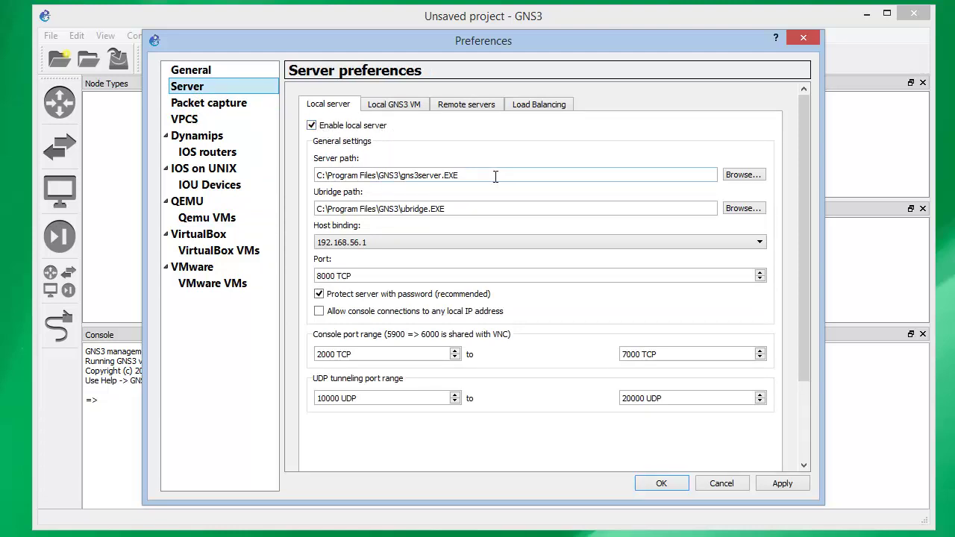
pyautogui.moveTo(495, 176); pyautogui.dragTo(317, 177)
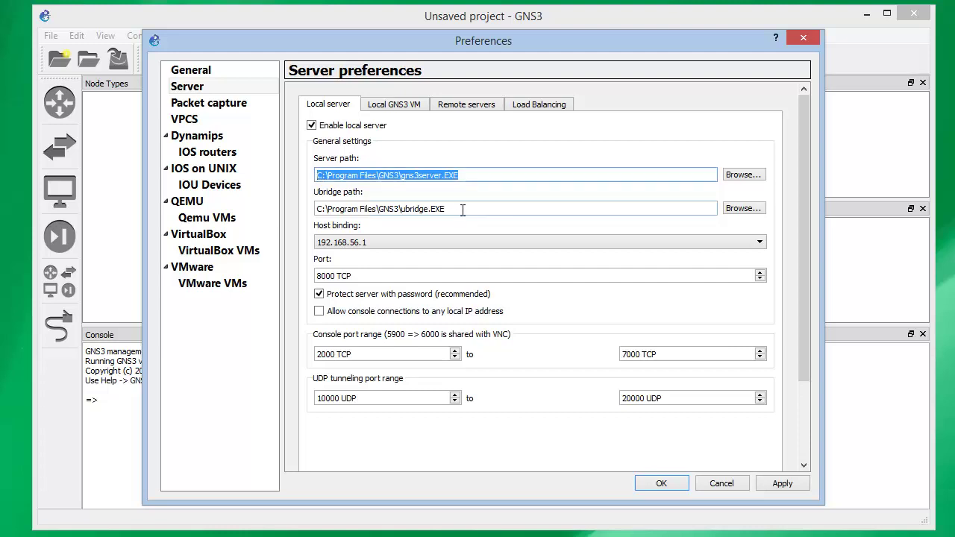
pyautogui.moveTo(462, 210); pyautogui.dragTo(295, 232)
pyautogui.click(513, 205)
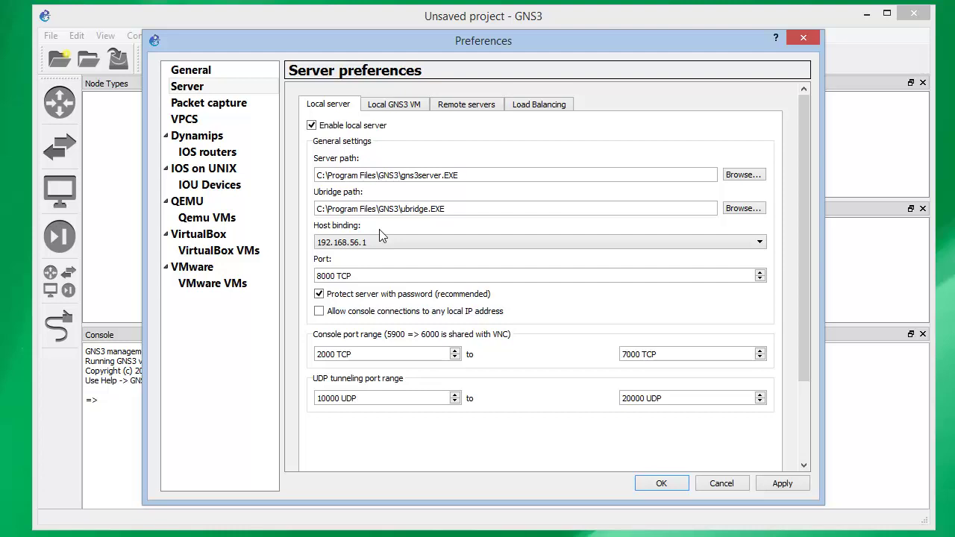
pyautogui.click(367, 246)
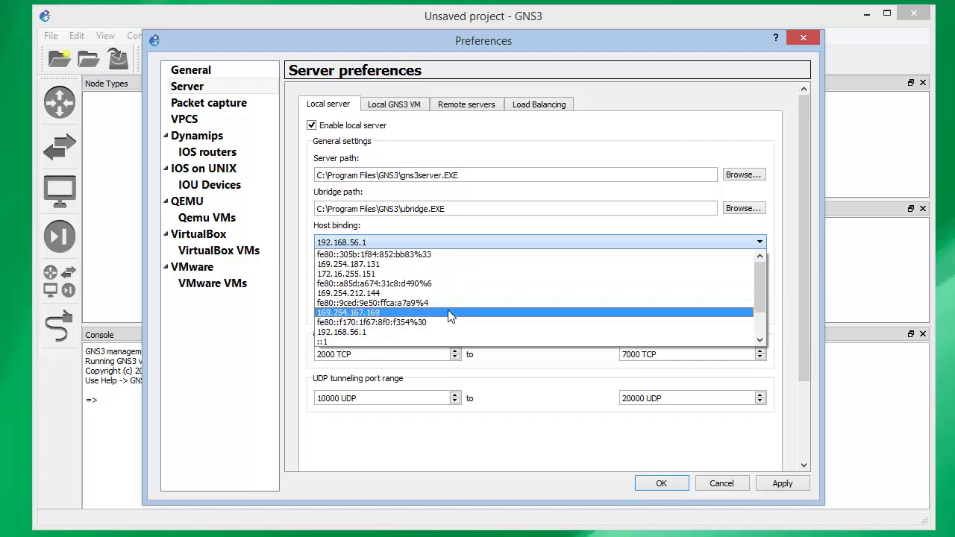
pyautogui.scroll(-2, 450, 316)
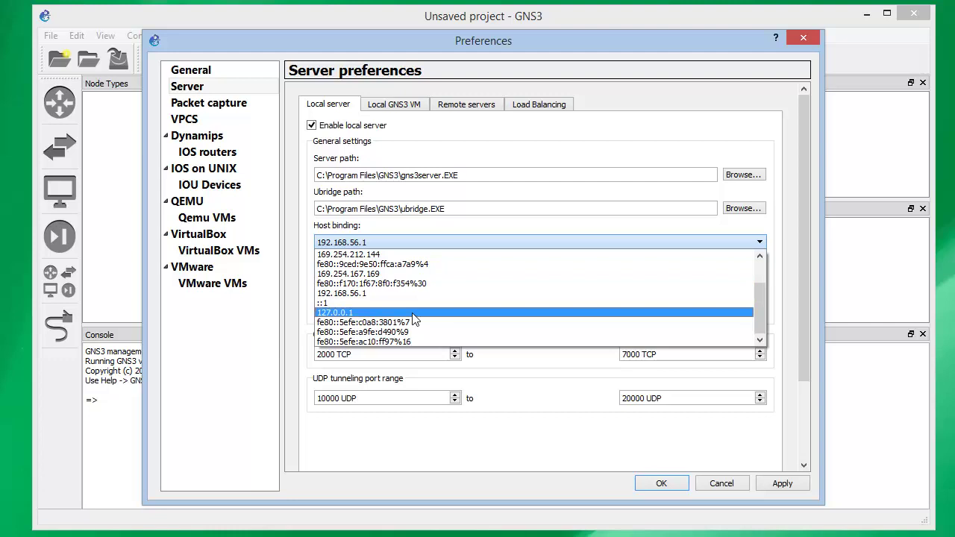
pyautogui.scroll(2, 412, 316)
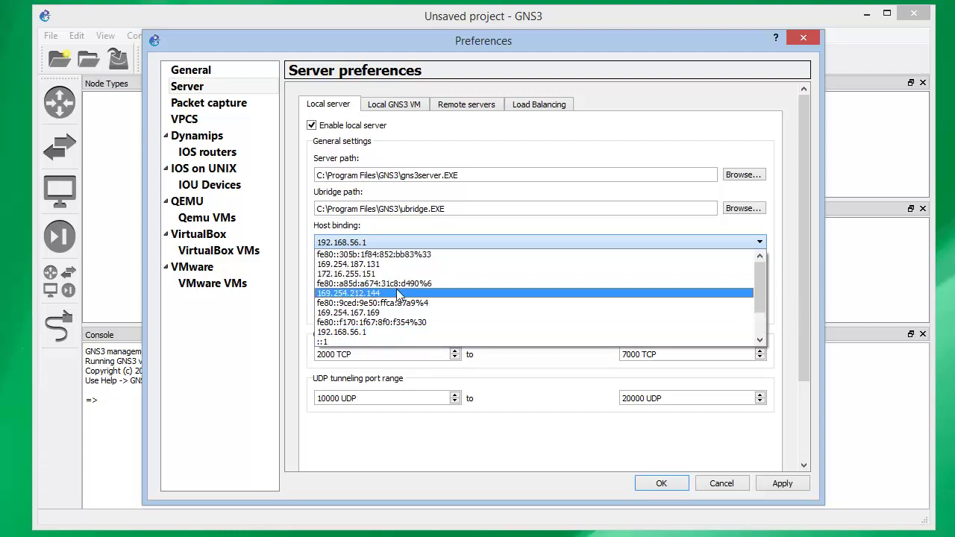
pyautogui.click(359, 245)
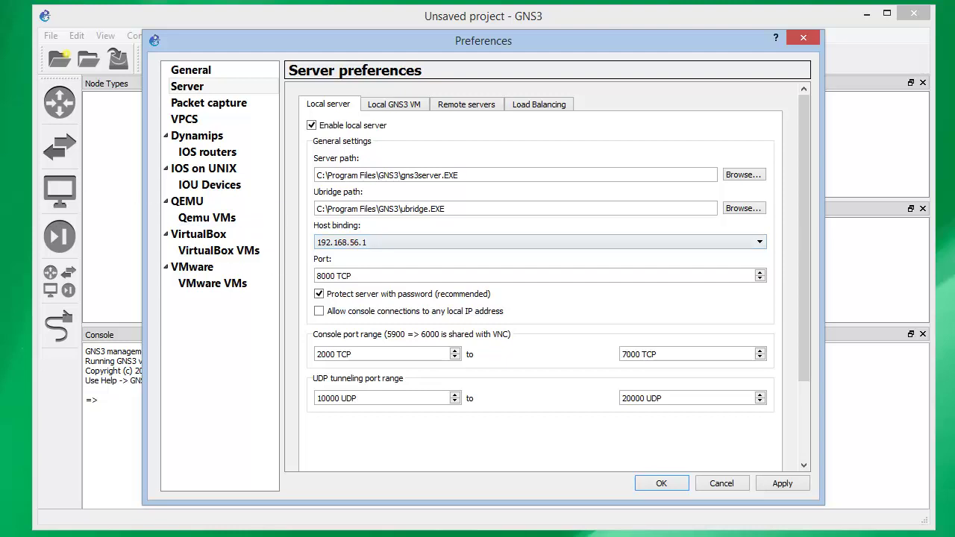
# Open the Network and Sharing Center's list of network adapters from the tray
pyautogui.rightClick(0, 113)
pyautogui.click(3, 238)
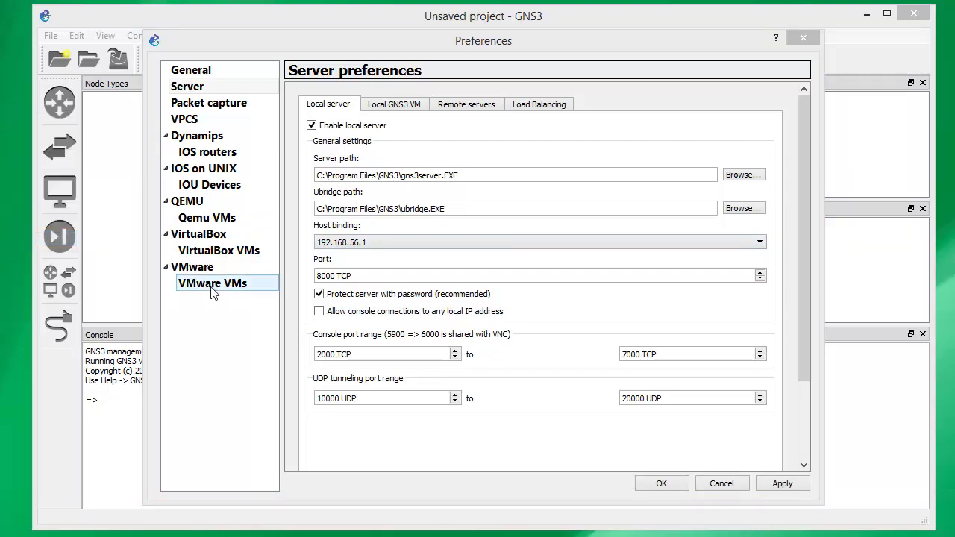
pyautogui.click(332, 151)
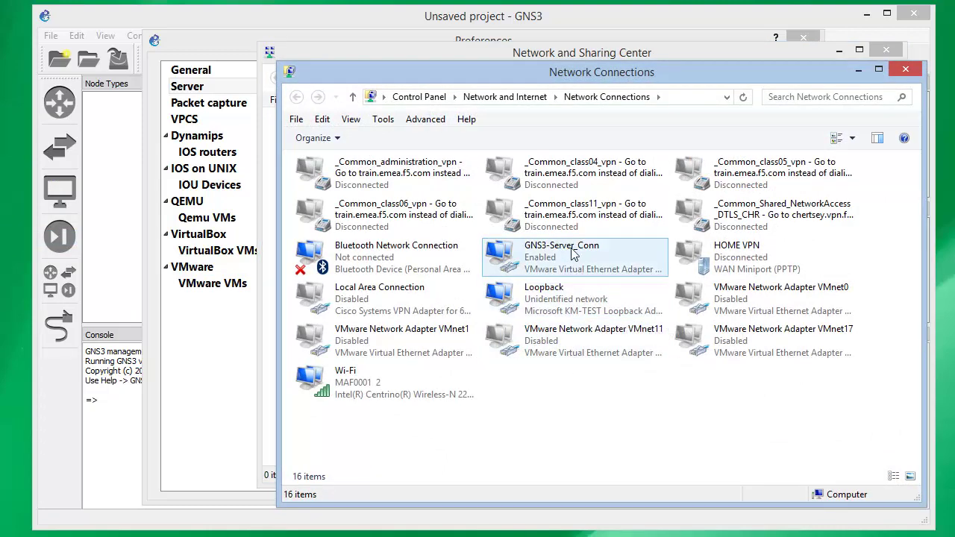
# Verify GNS3-Server_Conn's IPv4 address is 192.168.56.1, then cancel out and close the network windows
pyautogui.rightClick(563, 255)
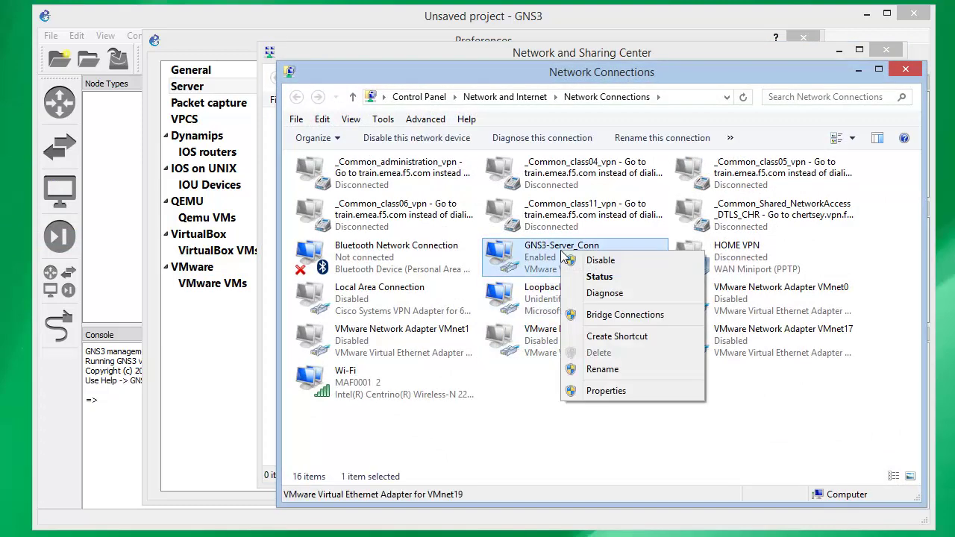
pyautogui.click(605, 391)
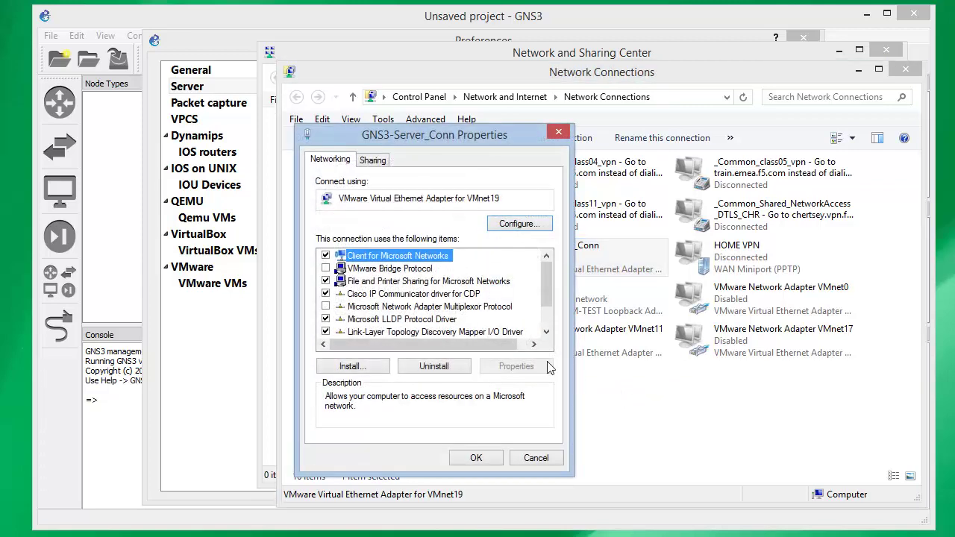
pyautogui.scroll(-1, 545, 302)
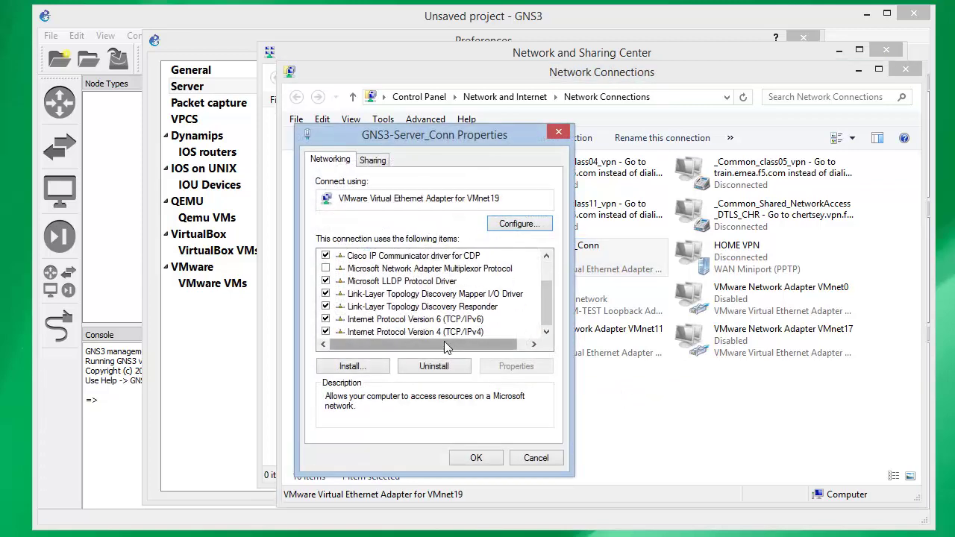
pyautogui.doubleClick(435, 333)
pyautogui.click(565, 317)
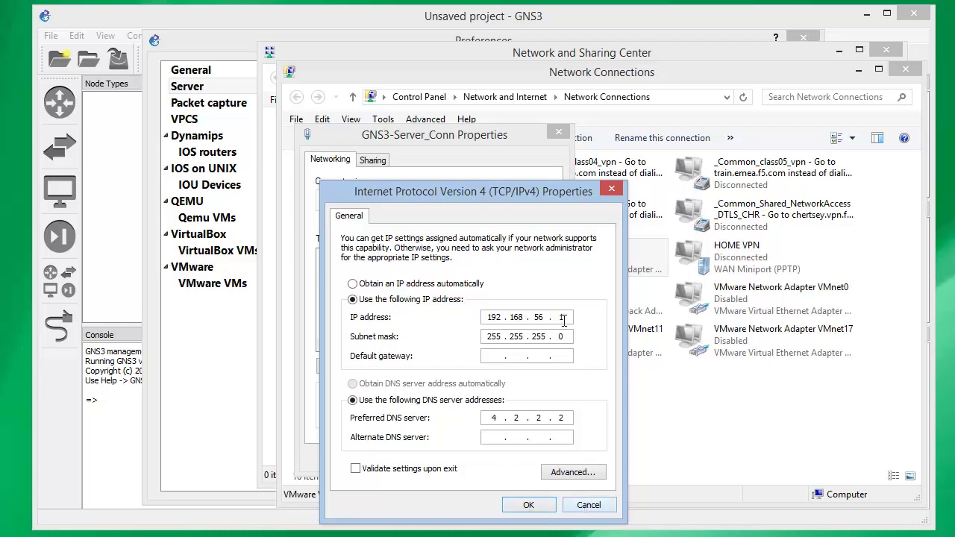
pyautogui.click(589, 505)
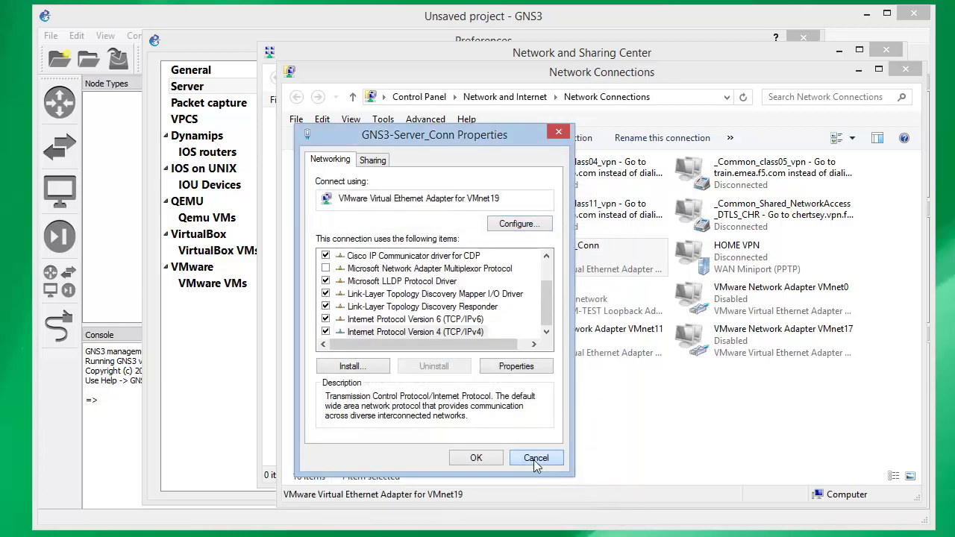
pyautogui.click(535, 458)
pyautogui.click(905, 71)
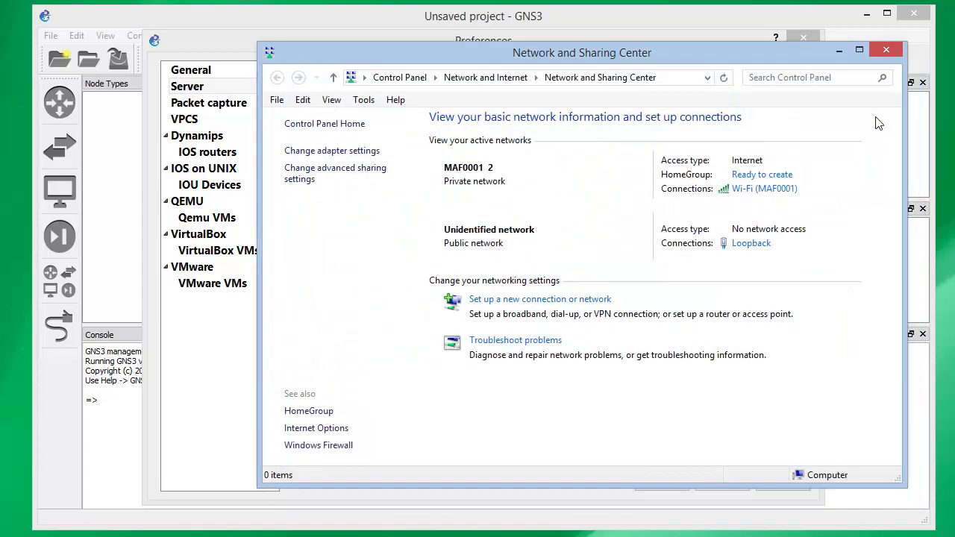
pyautogui.click(886, 49)
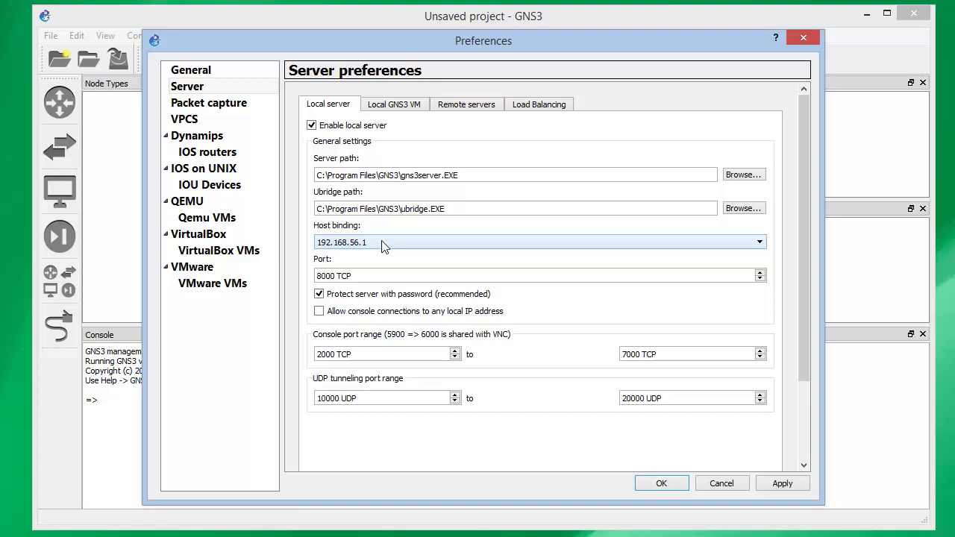
# Switch to the Local GNS3 VM tab showing VMware, GNS3 VM, headless mode
pyautogui.click(400, 108)
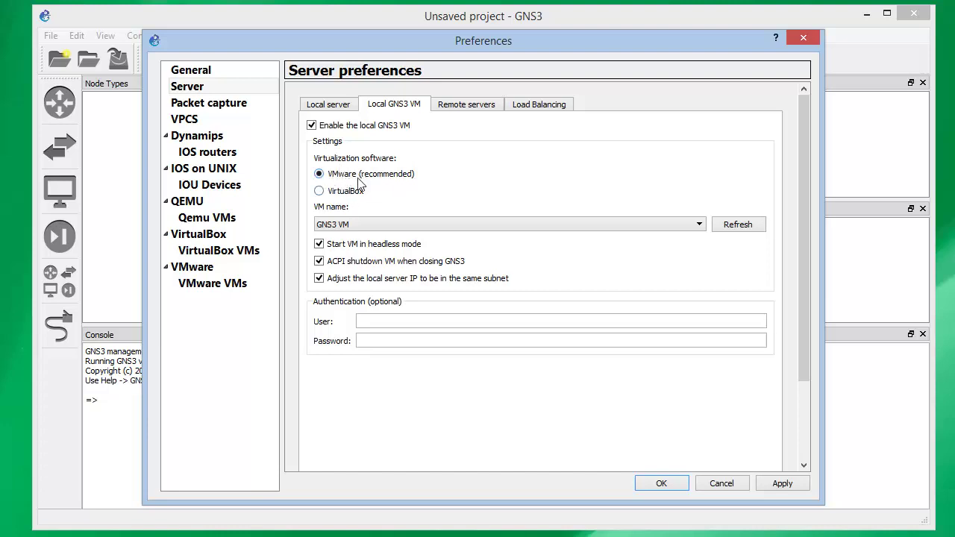
# Leave GNS3 VM as the VM name and view the Remote servers tab (host 192.168.56.101, port 8000)
pyautogui.click(696, 224)
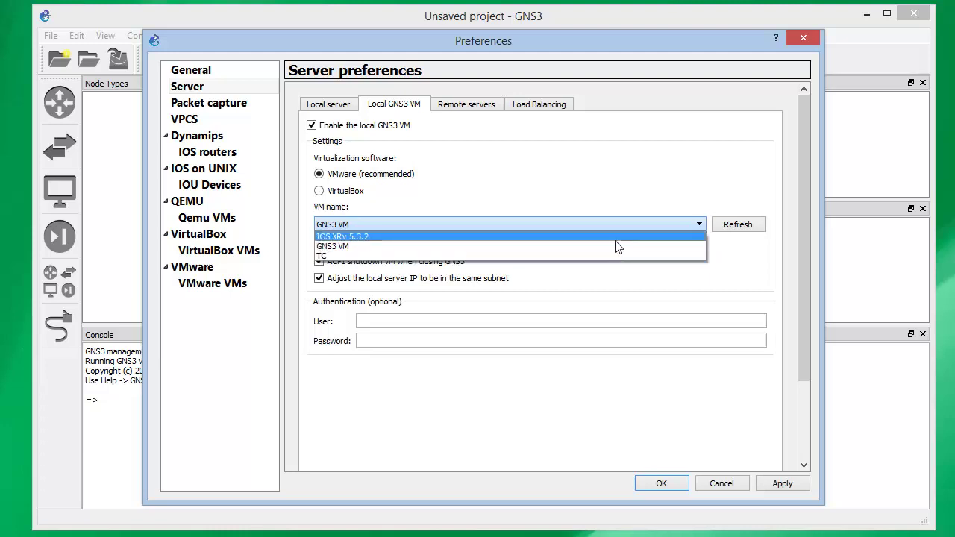
pyautogui.click(594, 212)
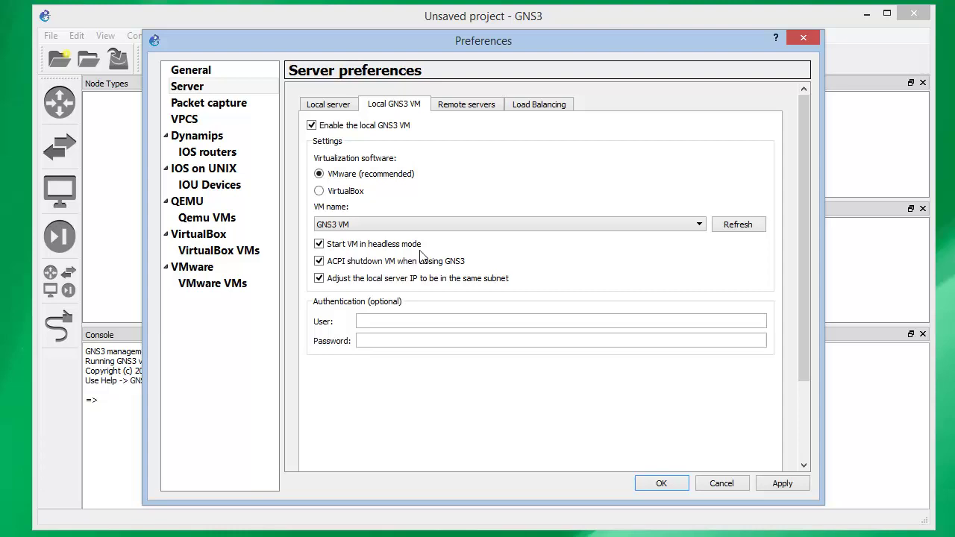
pyautogui.click(488, 106)
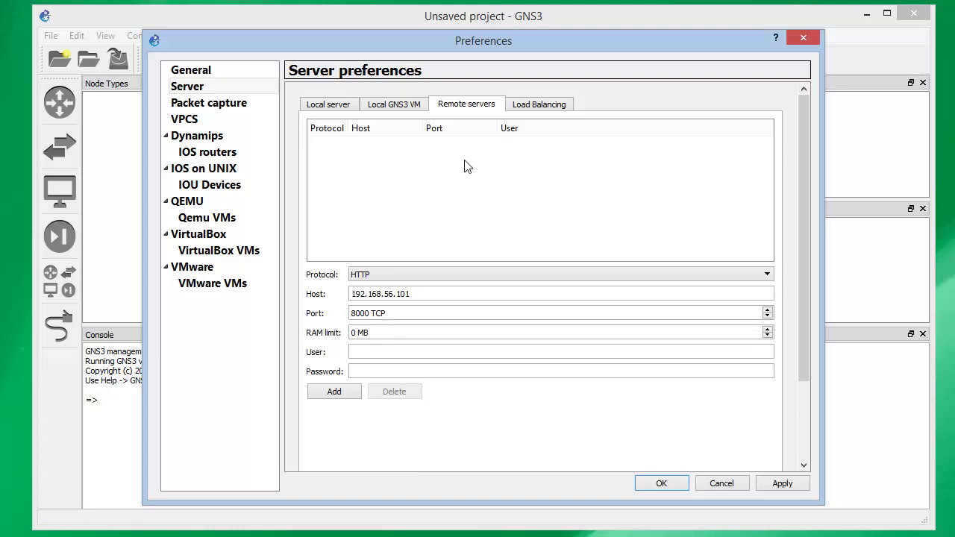
# Show the Load Balancing tab, where RAM usage is the selected method
pyautogui.click(529, 114)
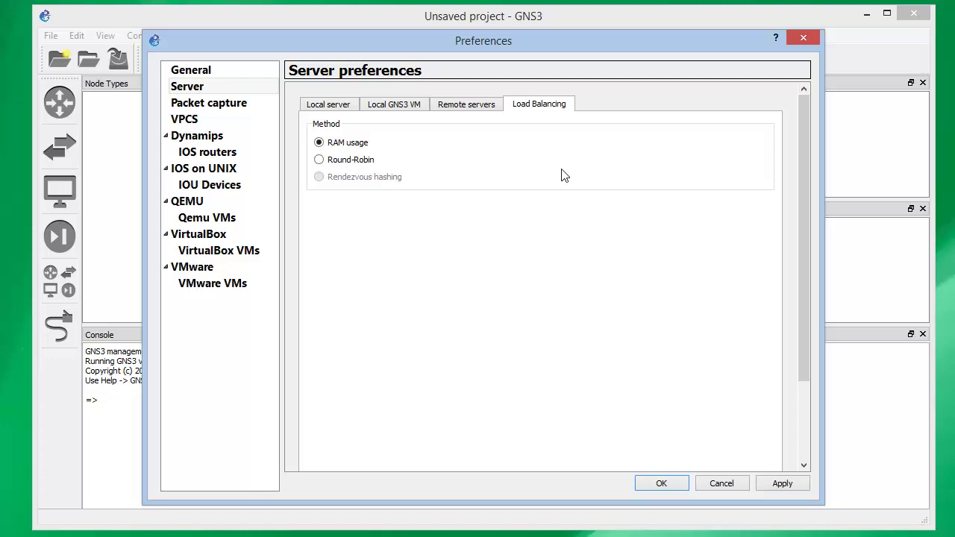
# Browse the VPCS, Dynamips c7200 and IOU L2/L3 preferences, ending on the empty Qemu VMs page
pyautogui.click(209, 125)
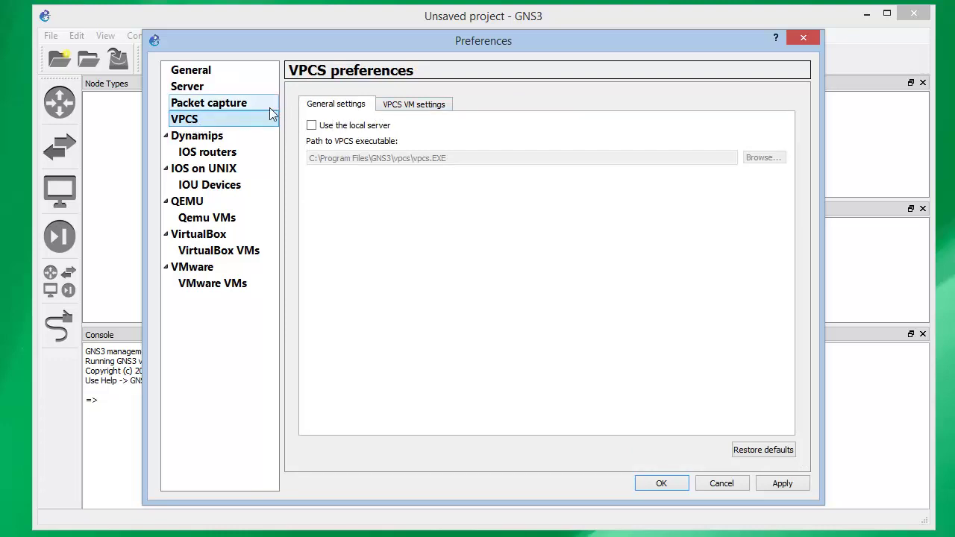
pyautogui.click(404, 111)
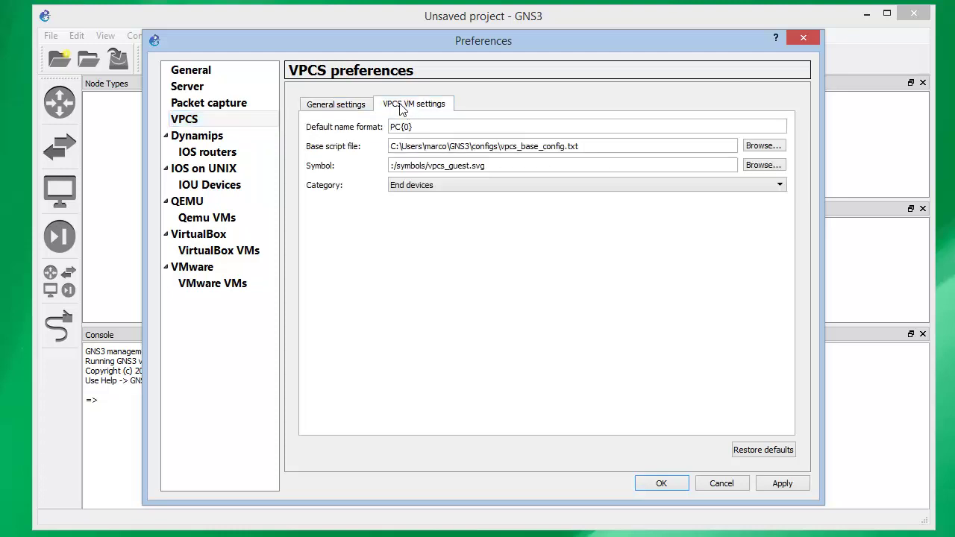
pyautogui.click(351, 108)
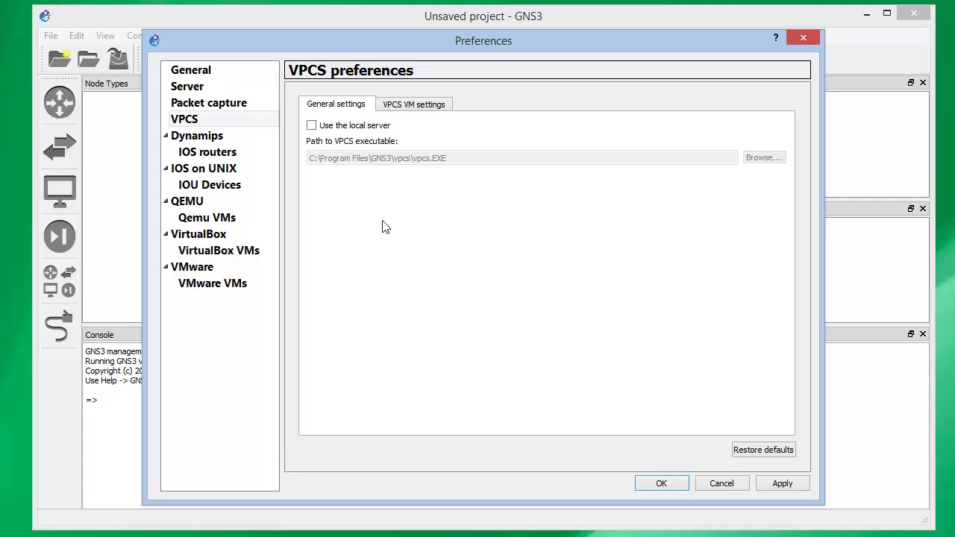
pyautogui.click(212, 140)
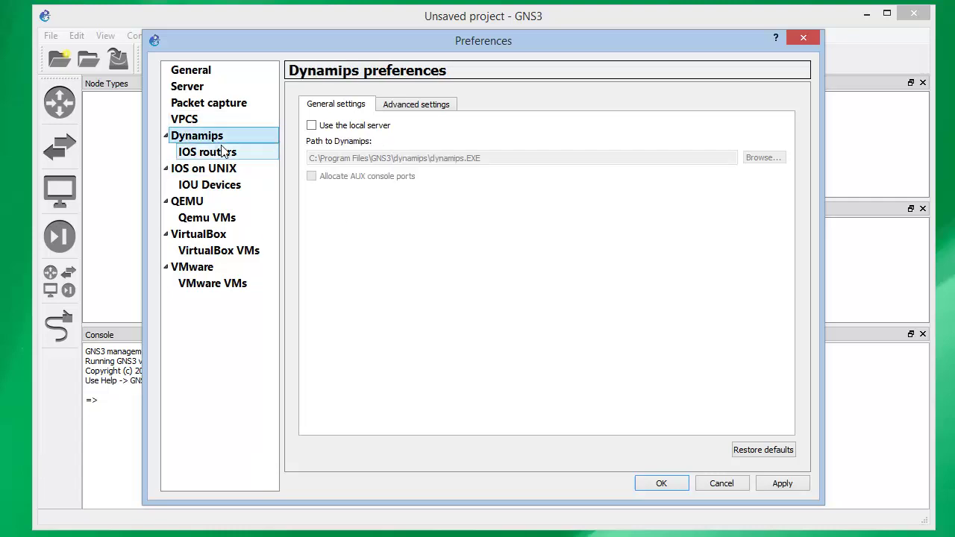
pyautogui.click(222, 152)
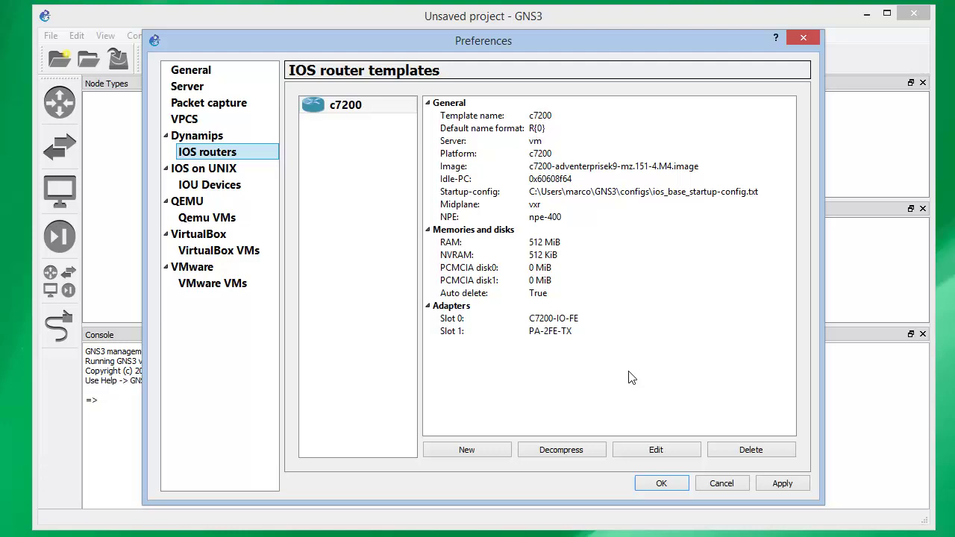
pyautogui.click(357, 112)
pyautogui.click(213, 188)
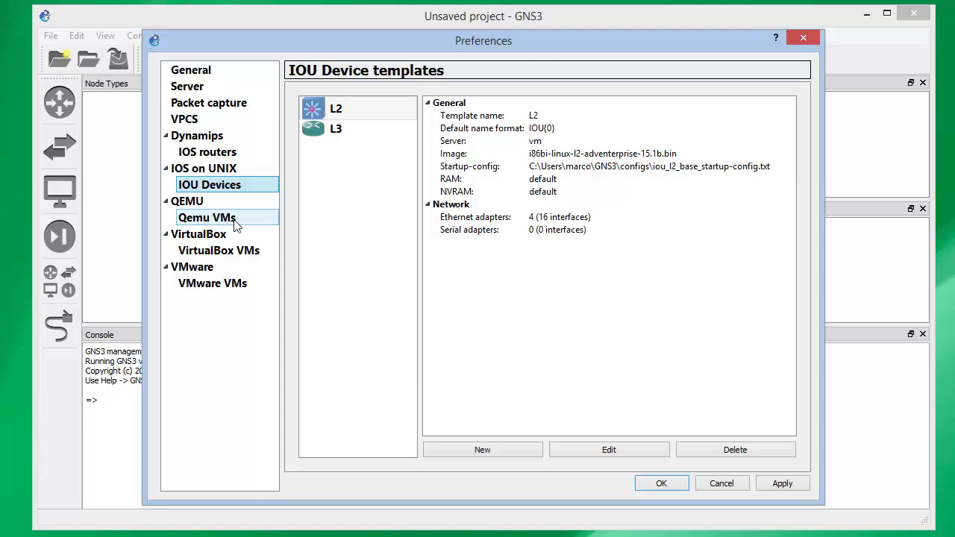
pyautogui.click(236, 225)
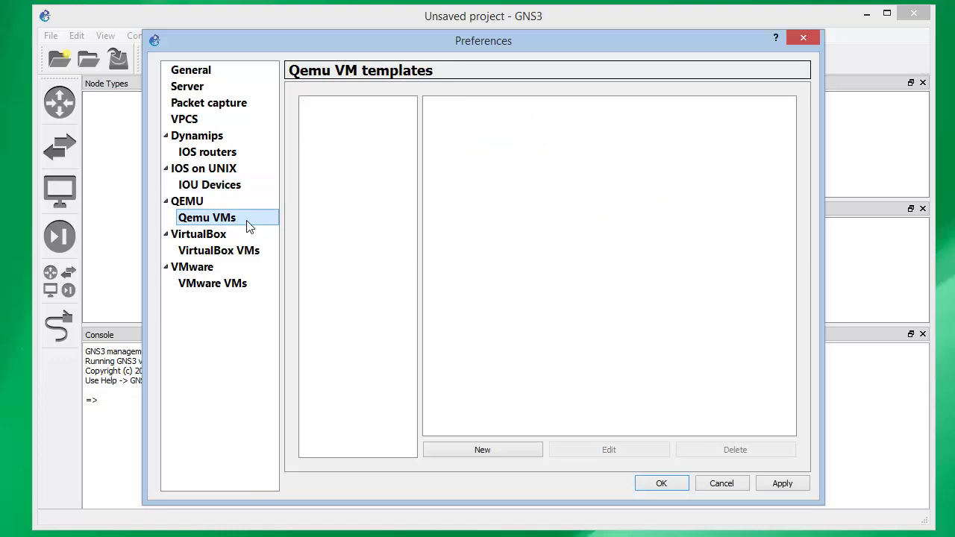
# Create a Default-type QEMU template 'MKRB' on the GNS3 VM with qemu-system-x86_64 and 256 MB RAM
pyautogui.click(518, 448)
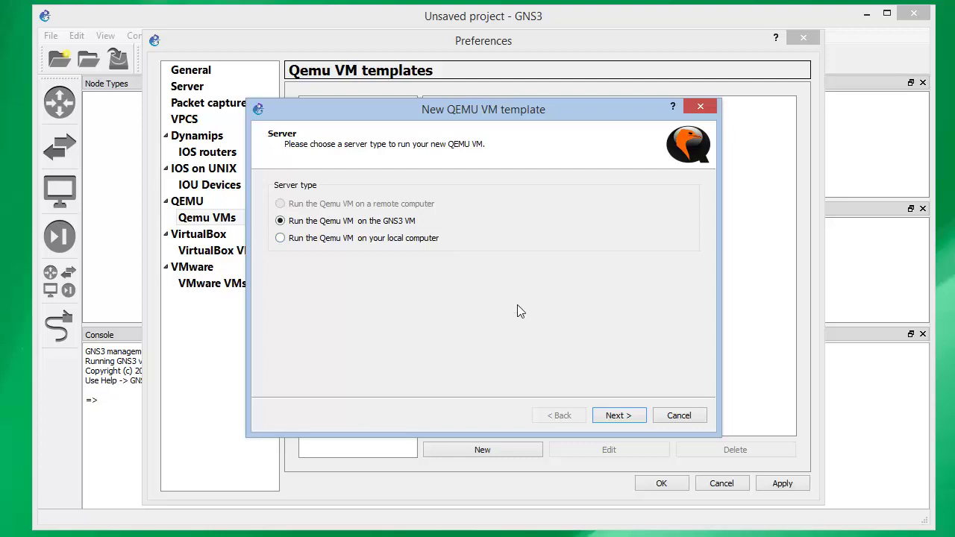
pyautogui.click(619, 416)
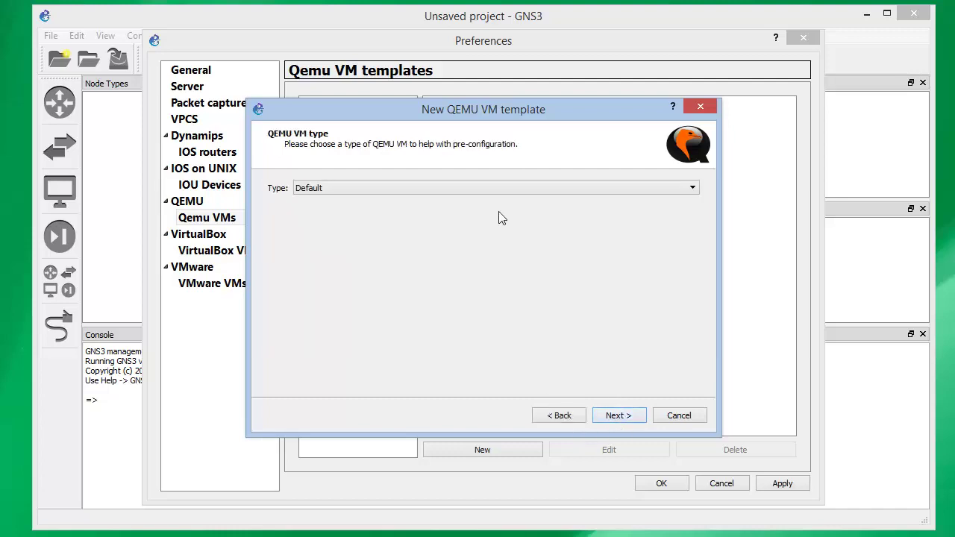
pyautogui.click(504, 187)
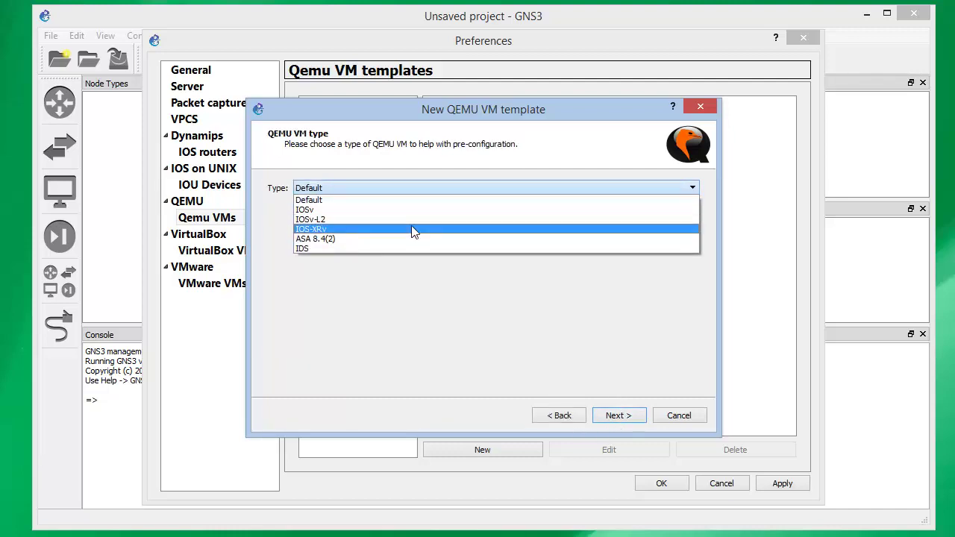
pyautogui.click(326, 200)
pyautogui.click(630, 415)
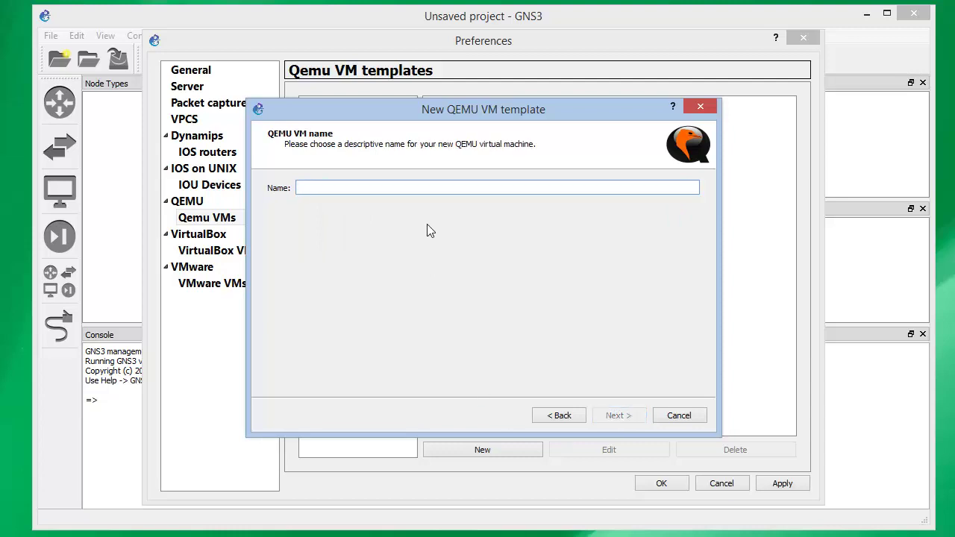
pyautogui.write('MKRB')
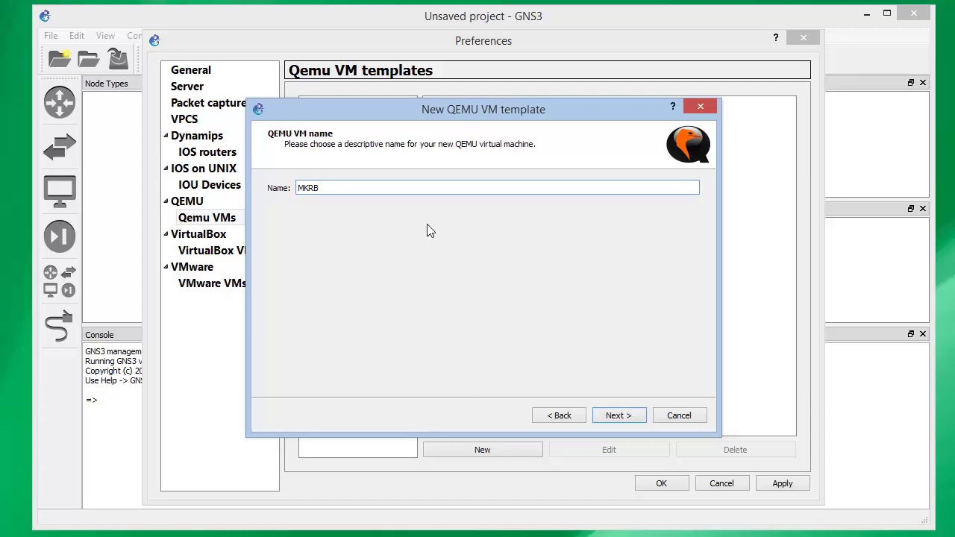
pyautogui.click(597, 417)
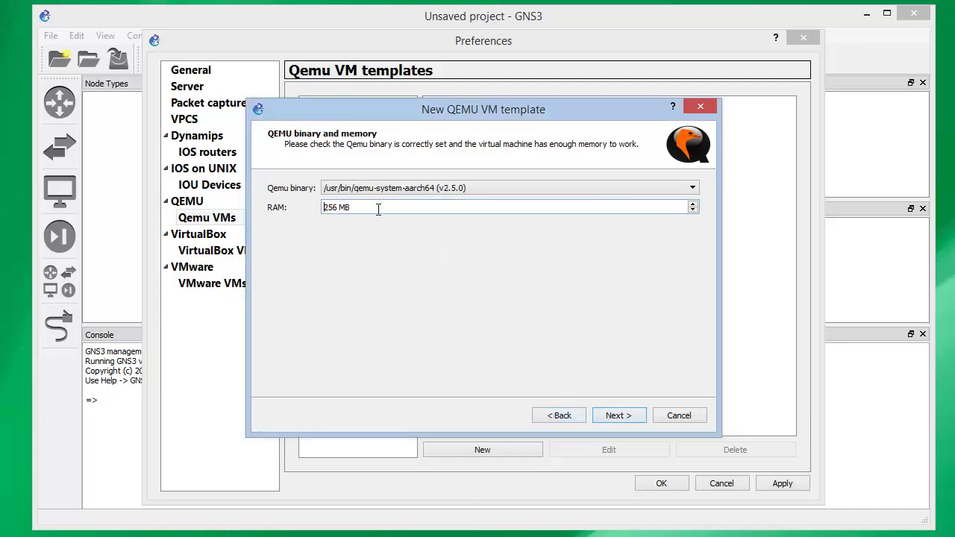
pyautogui.click(436, 190)
pyautogui.click(440, 210)
pyautogui.click(618, 416)
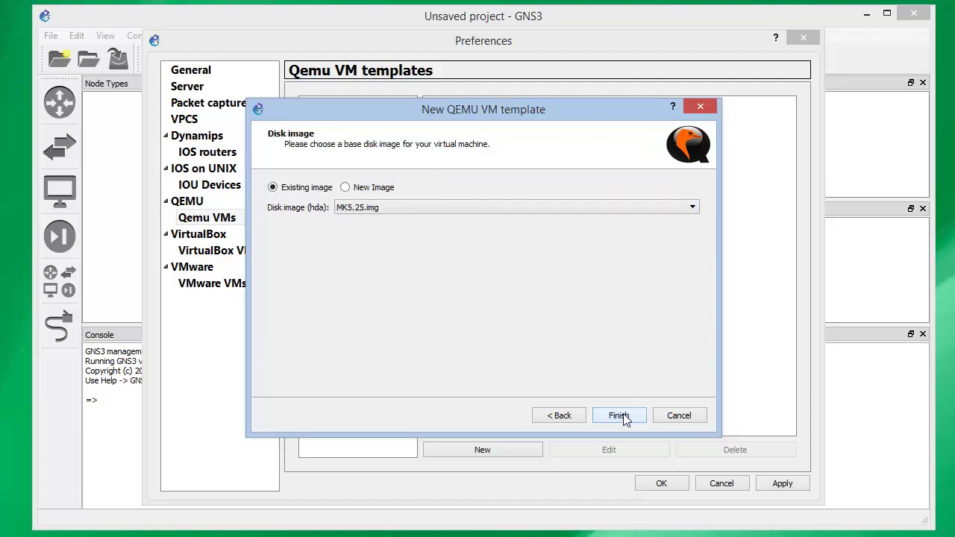
# Use MK5.25.img from the Mikrotik folder as the new disk image and finish the MKRB template
pyautogui.click(344, 188)
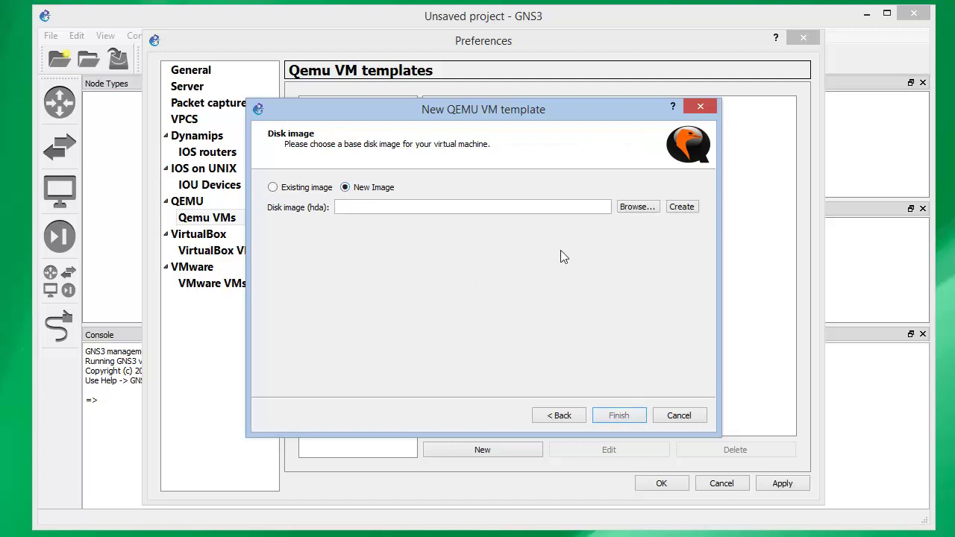
pyautogui.click(637, 209)
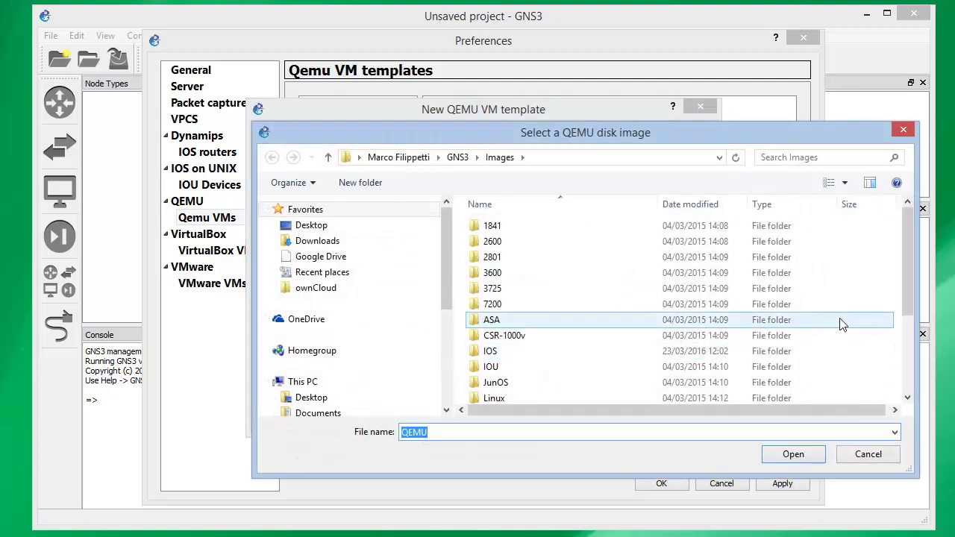
pyautogui.moveTo(907, 306); pyautogui.dragTo(911, 348)
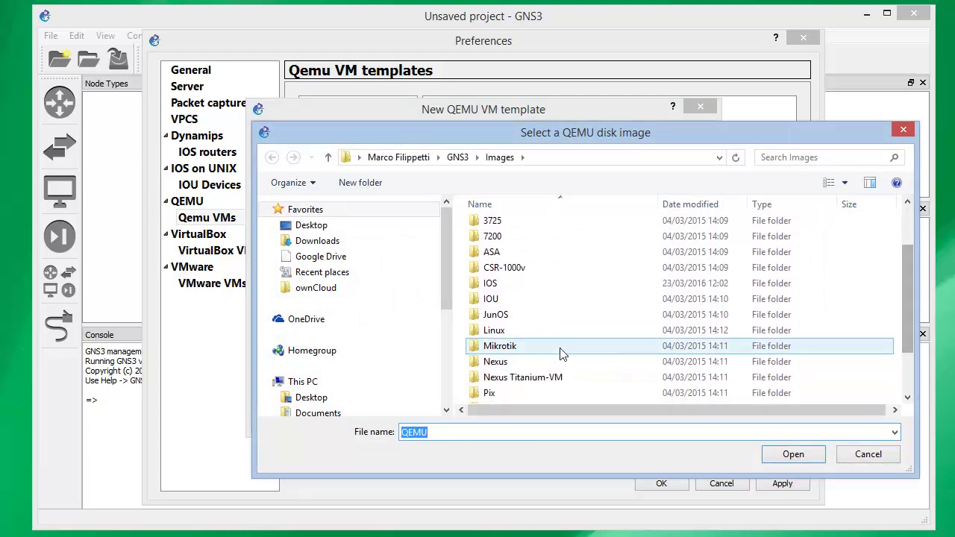
pyautogui.doubleClick(560, 349)
pyautogui.doubleClick(525, 227)
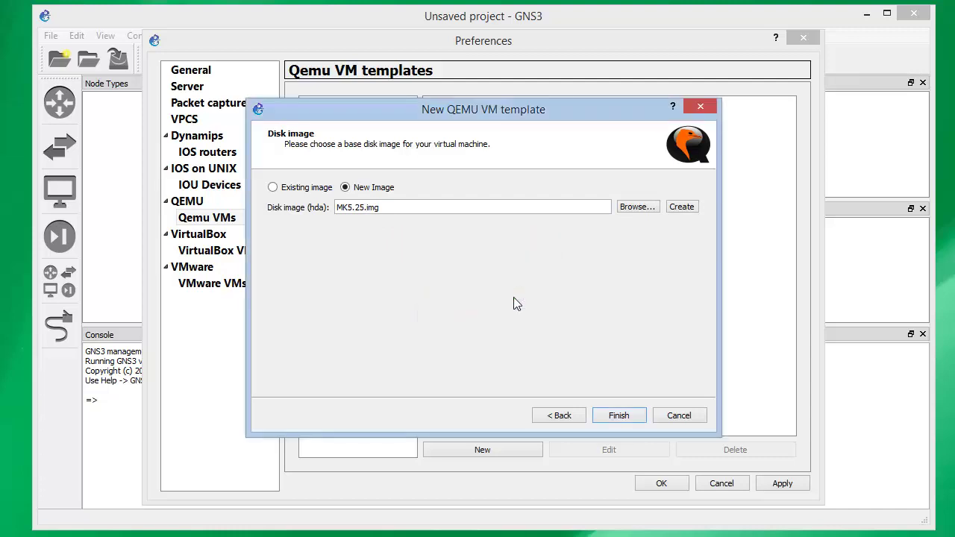
pyautogui.click(619, 416)
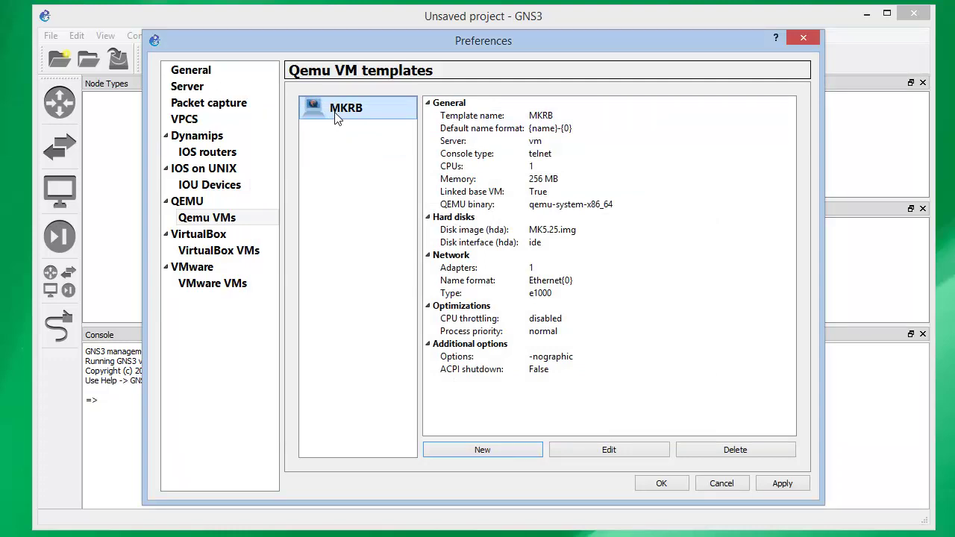
# Go to the VMware VMs preferences and start a new VMware VM template
pyautogui.click(238, 252)
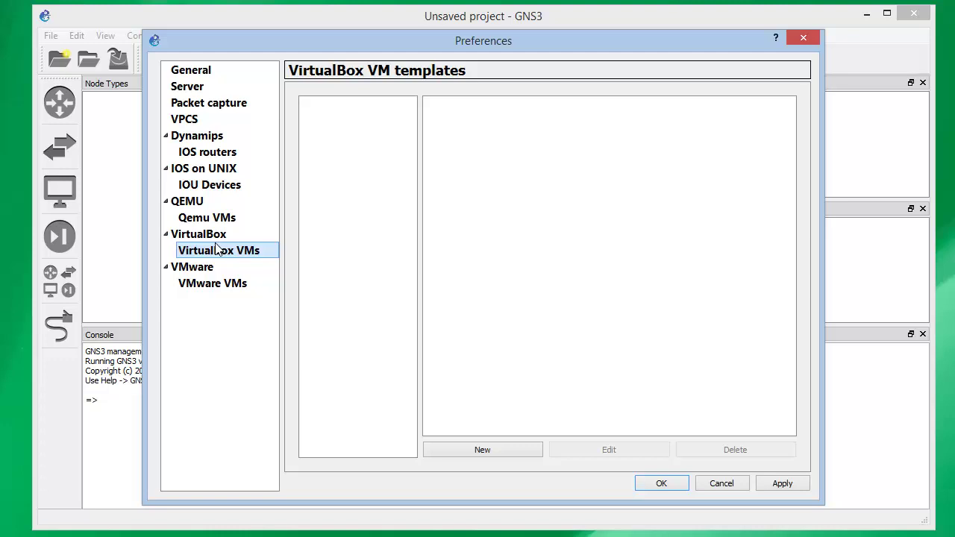
pyautogui.click(215, 284)
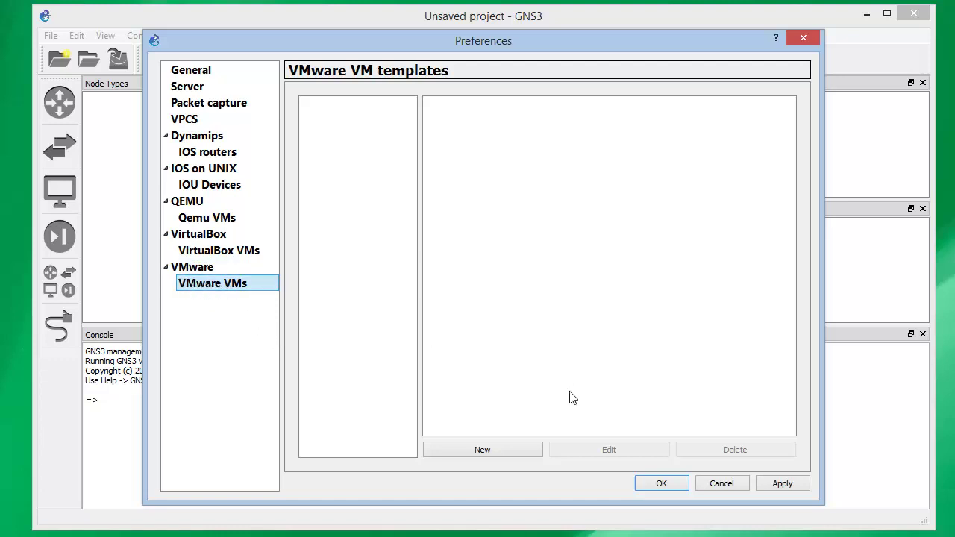
pyautogui.click(533, 450)
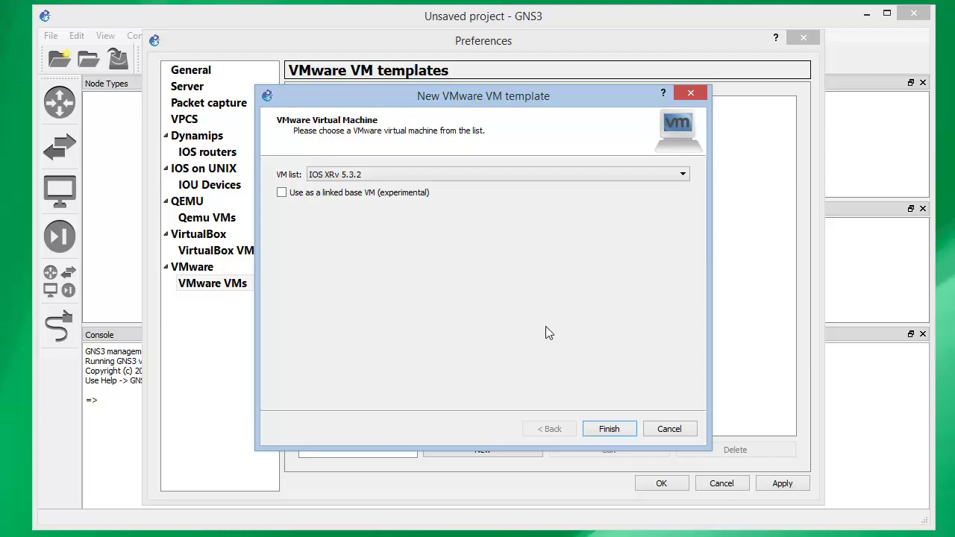
# Add IOS XRv 5.3.2 as a VMware VM template marked as a linked base VM
pyautogui.click(473, 176)
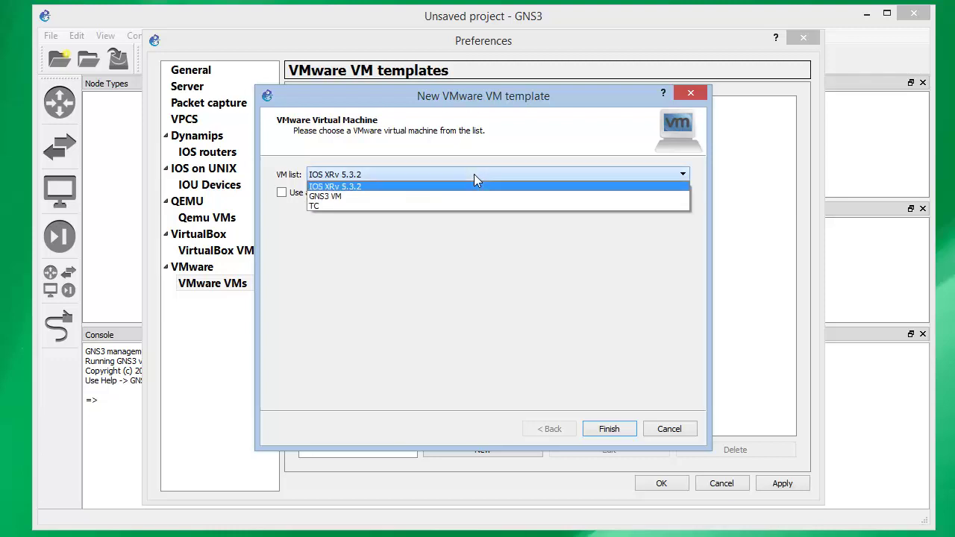
pyautogui.click(474, 174)
pyautogui.click(473, 175)
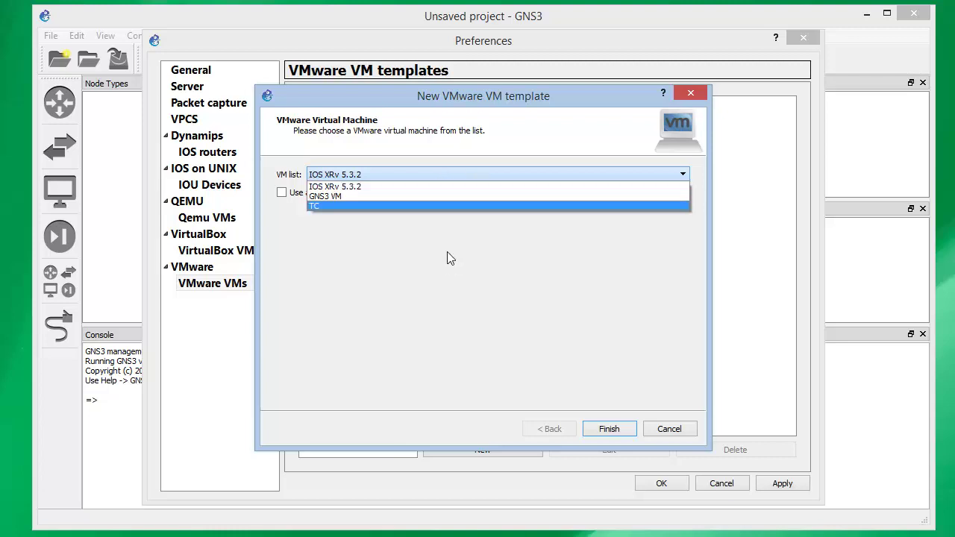
pyautogui.click(433, 187)
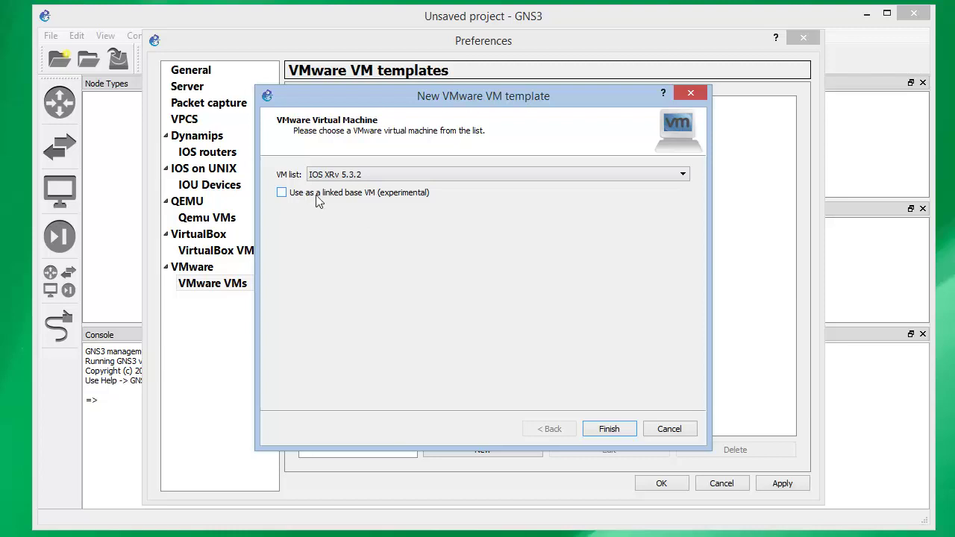
pyautogui.click(316, 196)
pyautogui.click(608, 429)
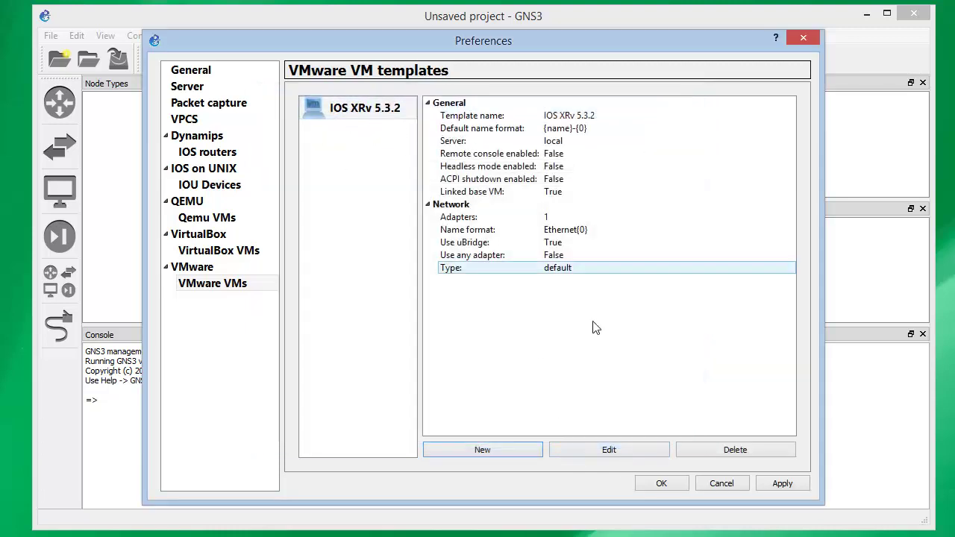
# Save the GNS3 preferences, bring up the Explorer symbols folder, and minimize GNS3
pyautogui.click(780, 485)
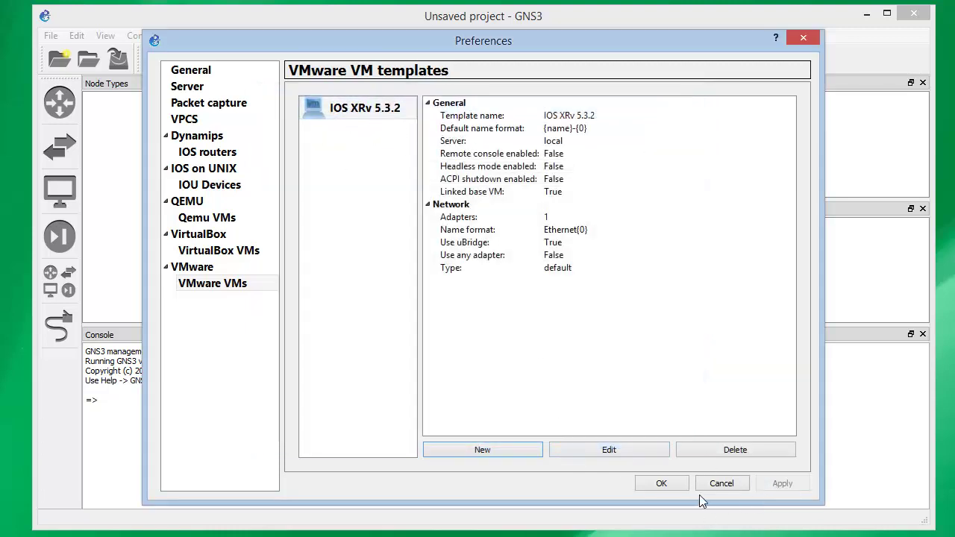
pyautogui.click(671, 482)
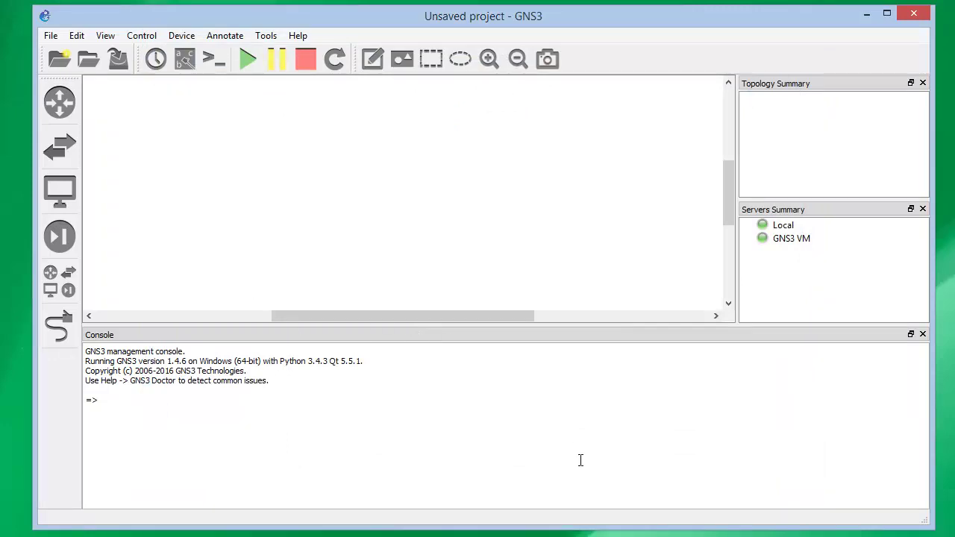
pyautogui.click(660, 536)
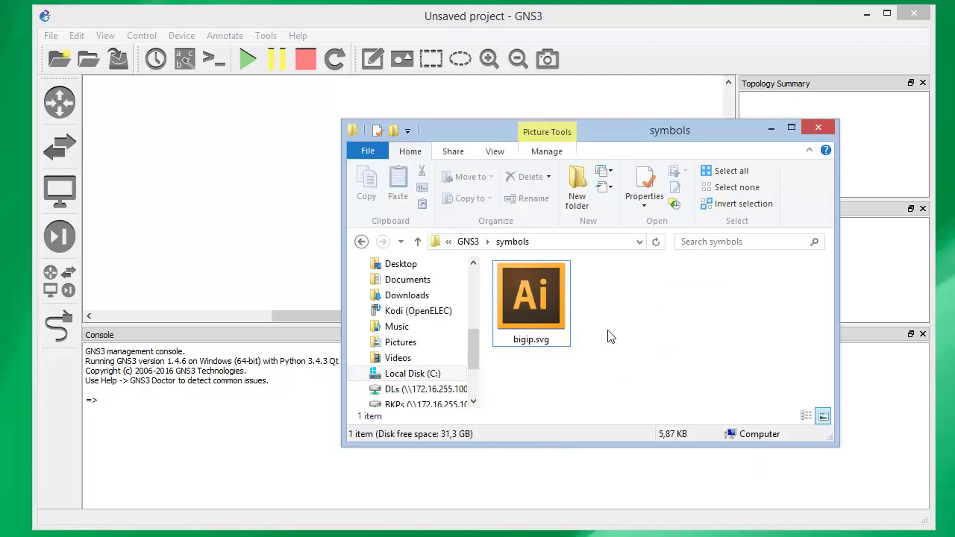
pyautogui.click(580, 242)
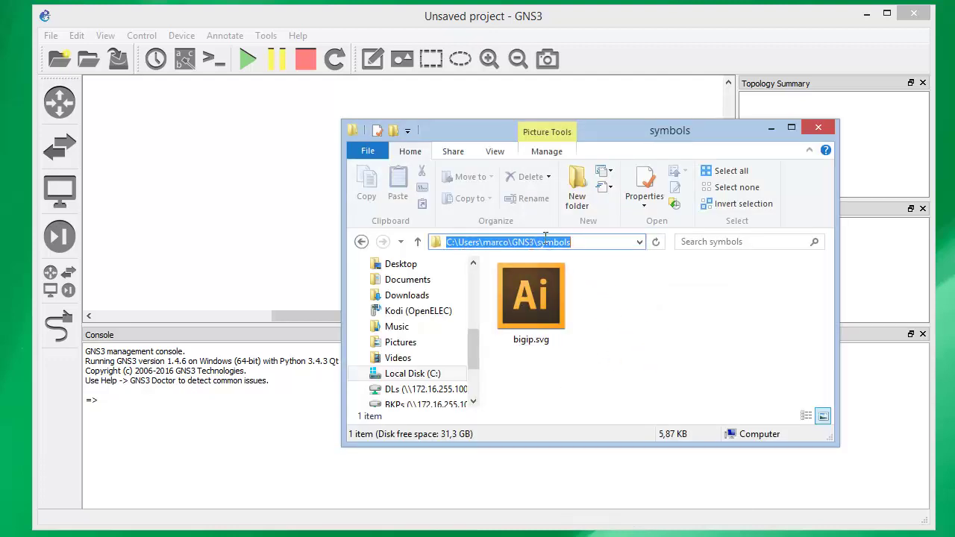
pyautogui.click(586, 241)
pyautogui.click(663, 328)
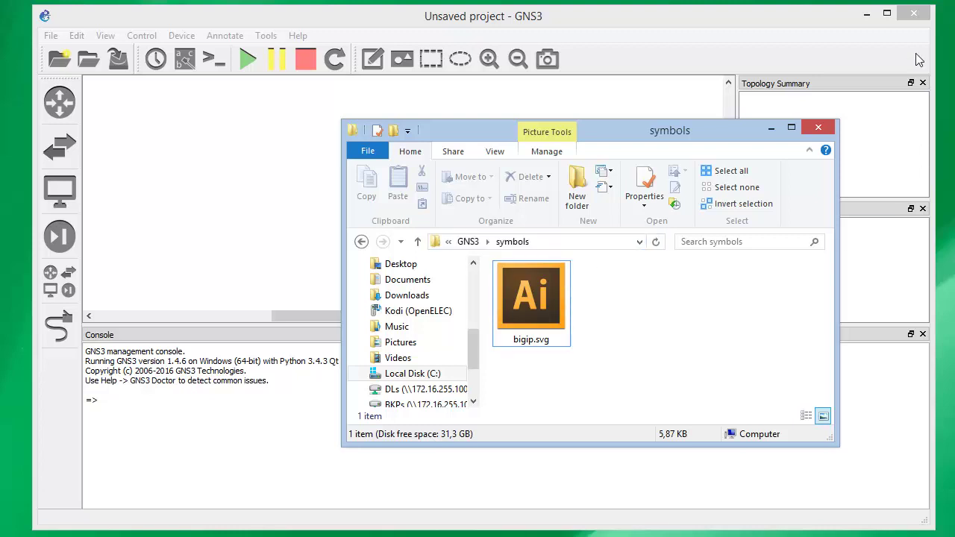
pyautogui.click(867, 13)
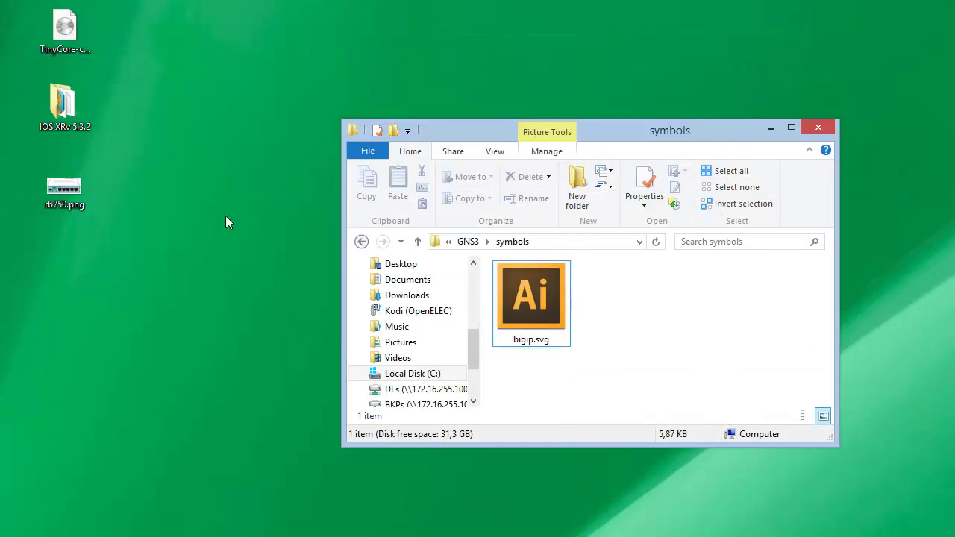
# Copy rb750.png from the desktop into the GNS3 symbols folder, check its path, and return to GNS3
pyautogui.click(205, 231)
pyautogui.moveTo(64, 190); pyautogui.dragTo(643, 321)
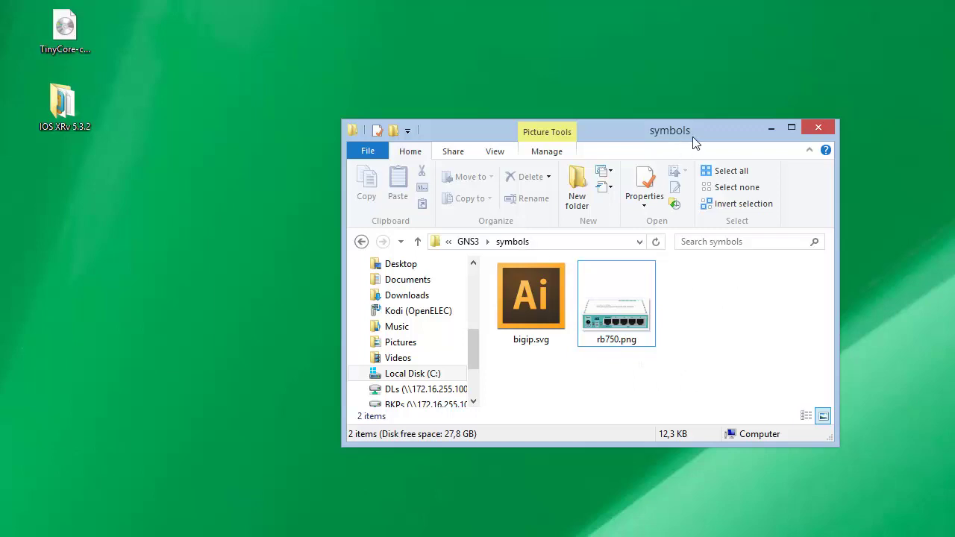
pyautogui.click(595, 242)
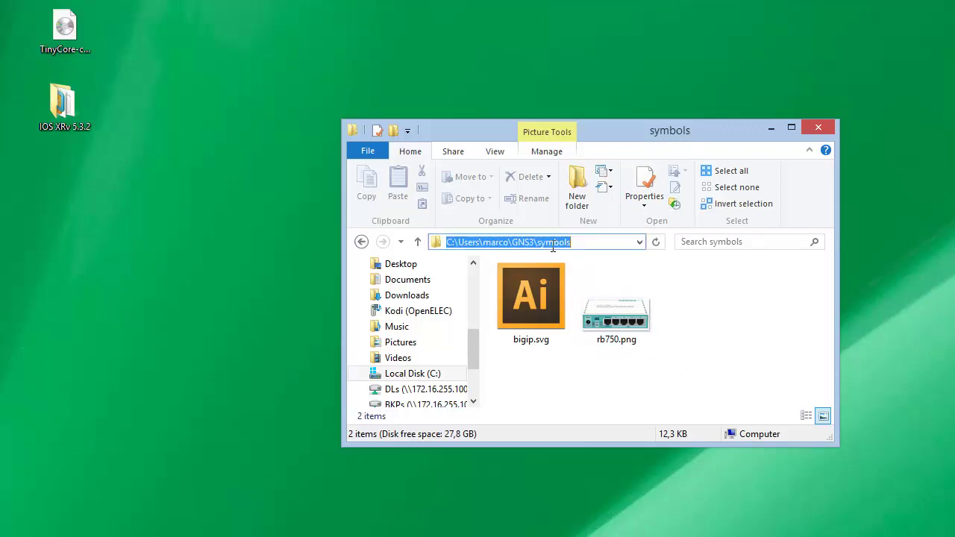
pyautogui.click(786, 499)
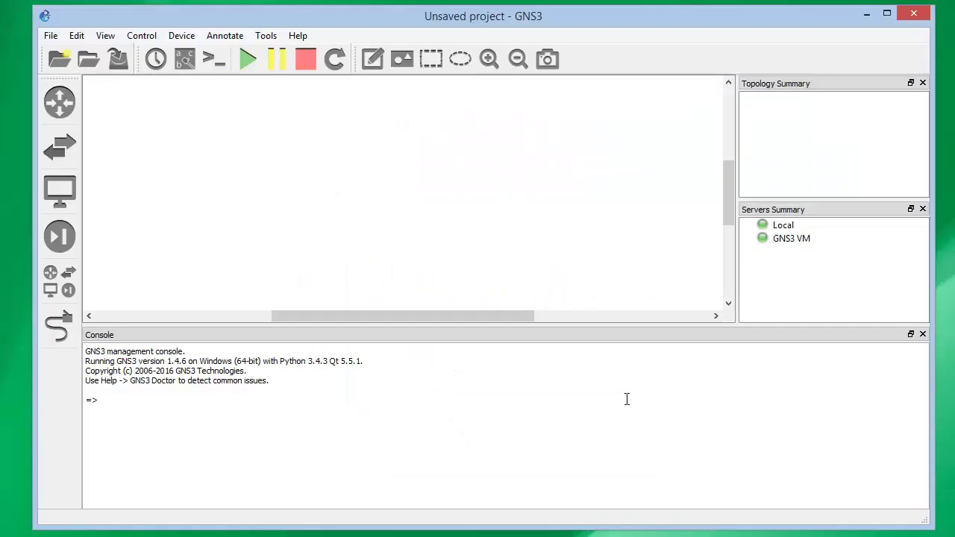
# Browse all devices, scroll down to the MKRB template, and open its context menu
pyautogui.click(60, 279)
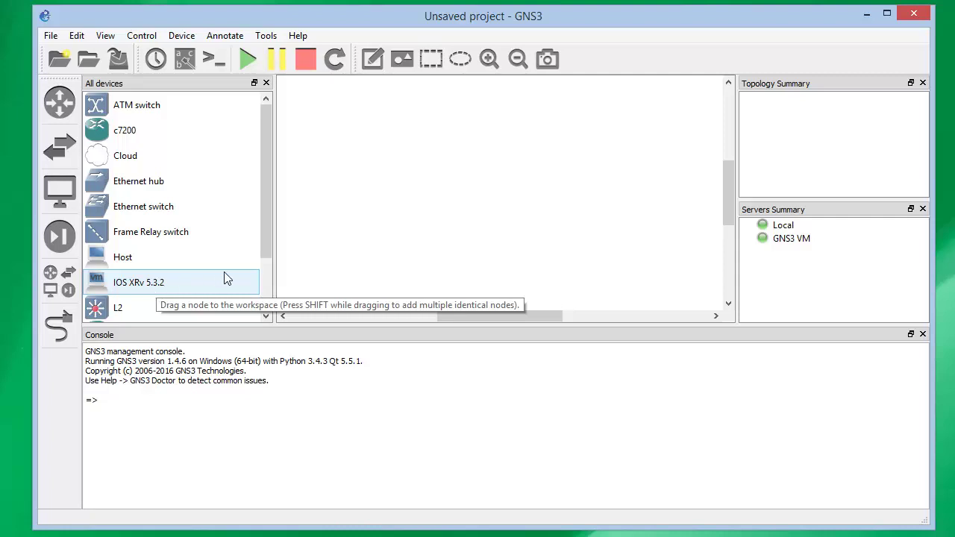
pyautogui.scroll(-1, 266, 287)
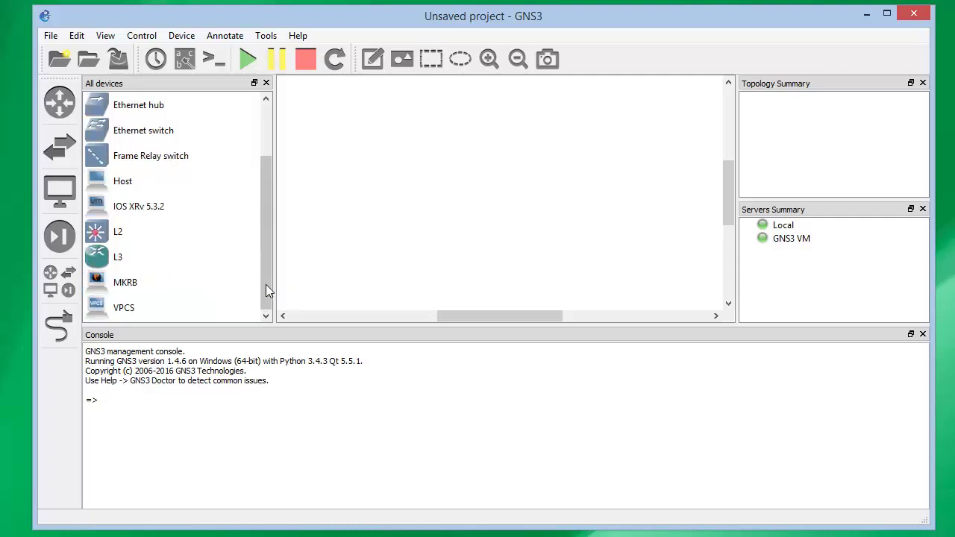
pyautogui.click(130, 291)
pyautogui.moveTo(130, 291)
pyautogui.mouseDown()
pyautogui.moveTo(390, 207)
pyautogui.moveTo(219, 253)
pyautogui.moveTo(137, 289)
pyautogui.mouseUp()
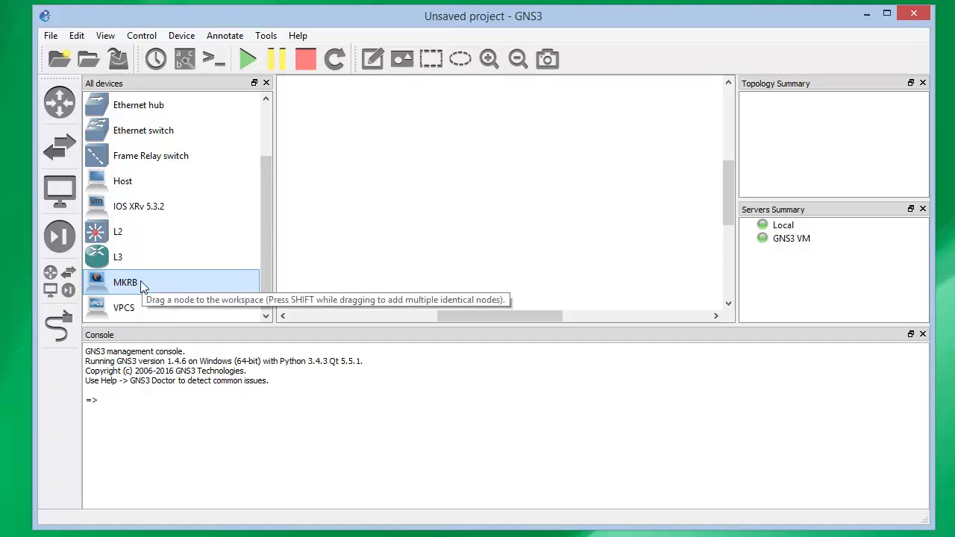
pyautogui.rightClick(144, 288)
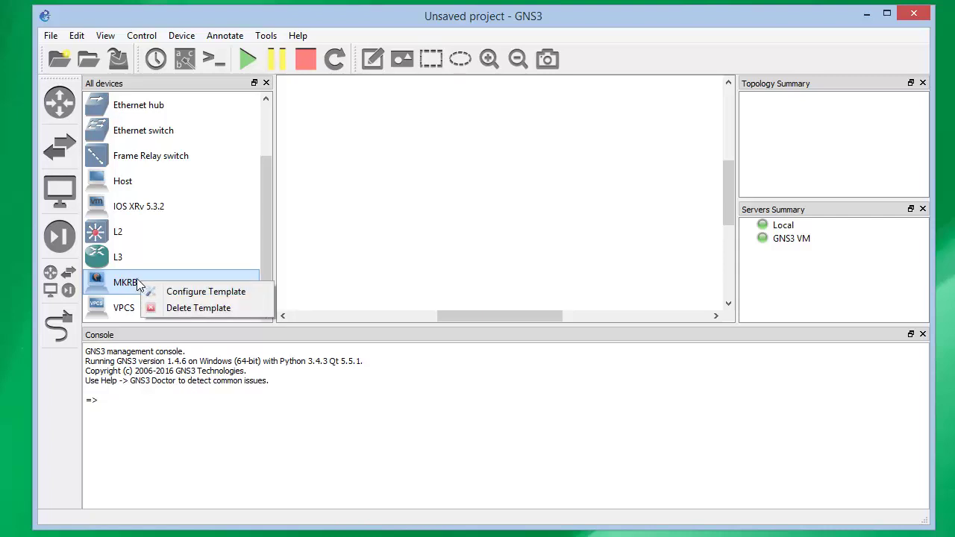
# Open the MKRB template configuration and browse the node symbol library
pyautogui.click(255, 292)
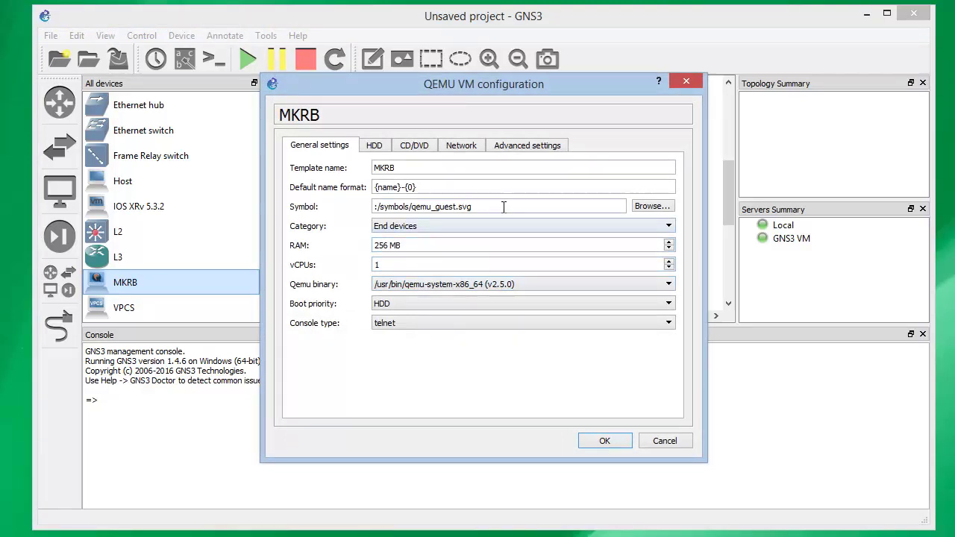
pyautogui.moveTo(503, 207); pyautogui.dragTo(373, 206)
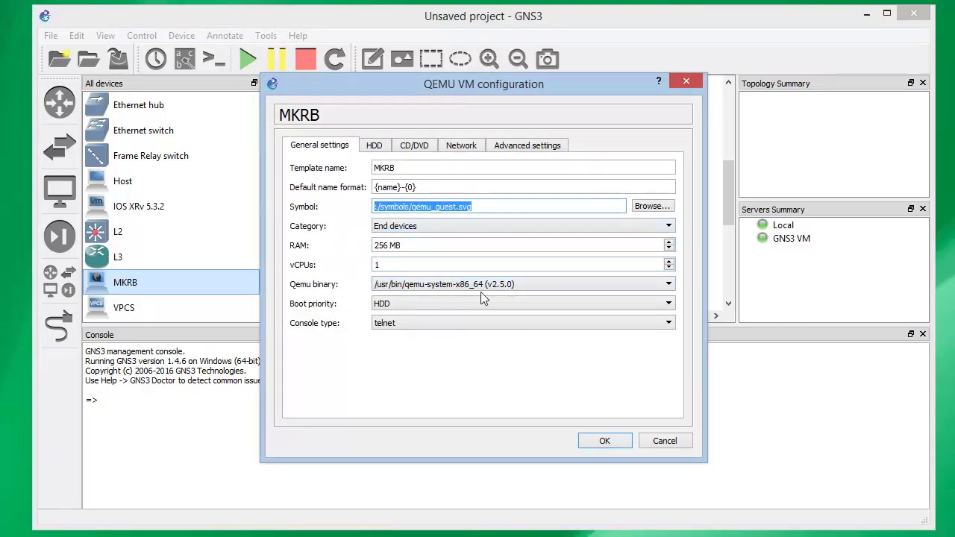
pyautogui.moveTo(478, 209)
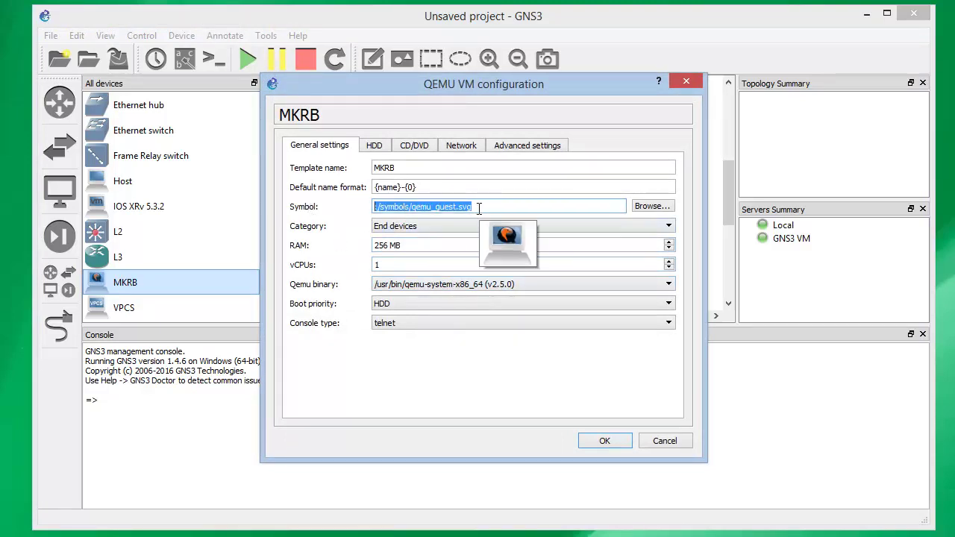
pyautogui.click(643, 206)
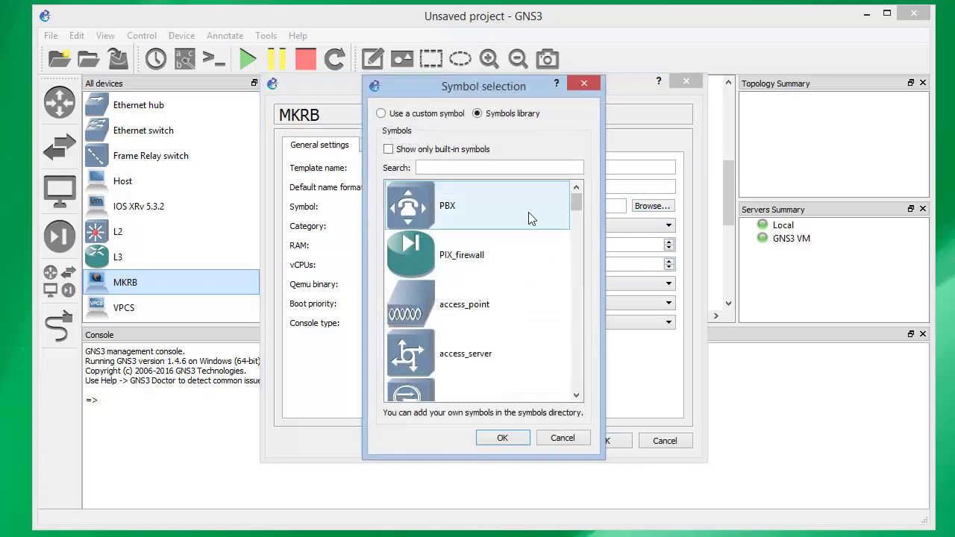
pyautogui.moveTo(576, 201); pyautogui.dragTo(576, 229)
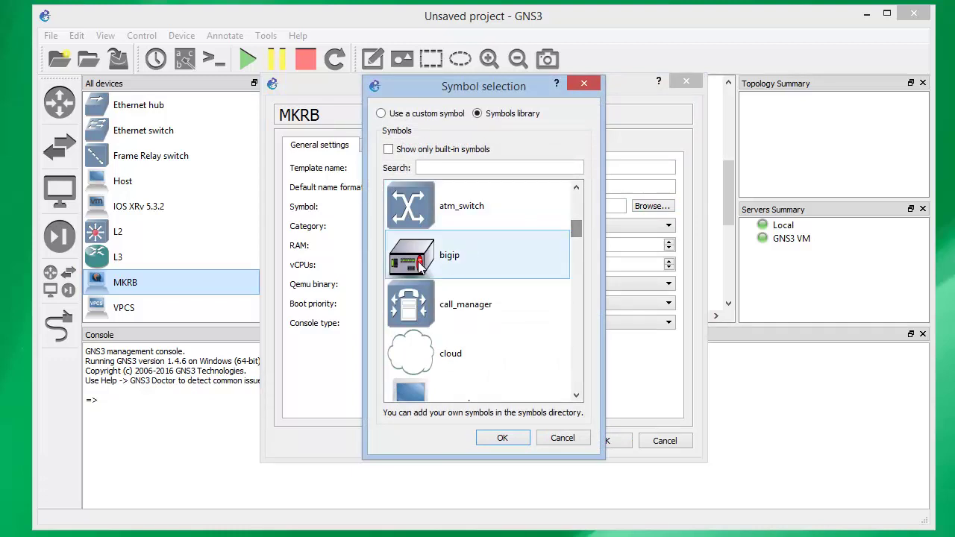
# Pick the rb750 symbol and confirm it as the MKRB template's symbol
pyautogui.click(578, 373)
pyautogui.click(576, 378)
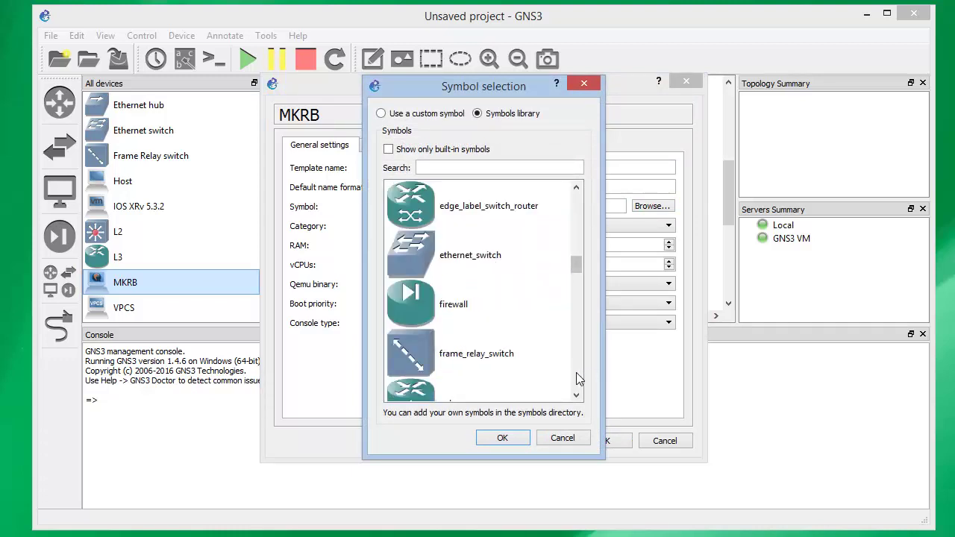
pyautogui.click(576, 379)
pyautogui.click(576, 379)
pyautogui.click(576, 378)
pyautogui.click(576, 379)
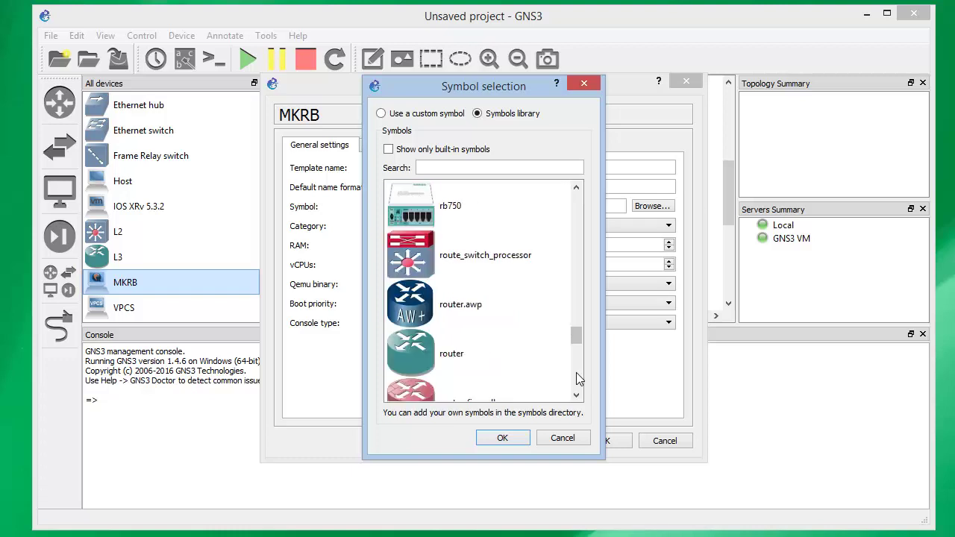
pyautogui.click(455, 216)
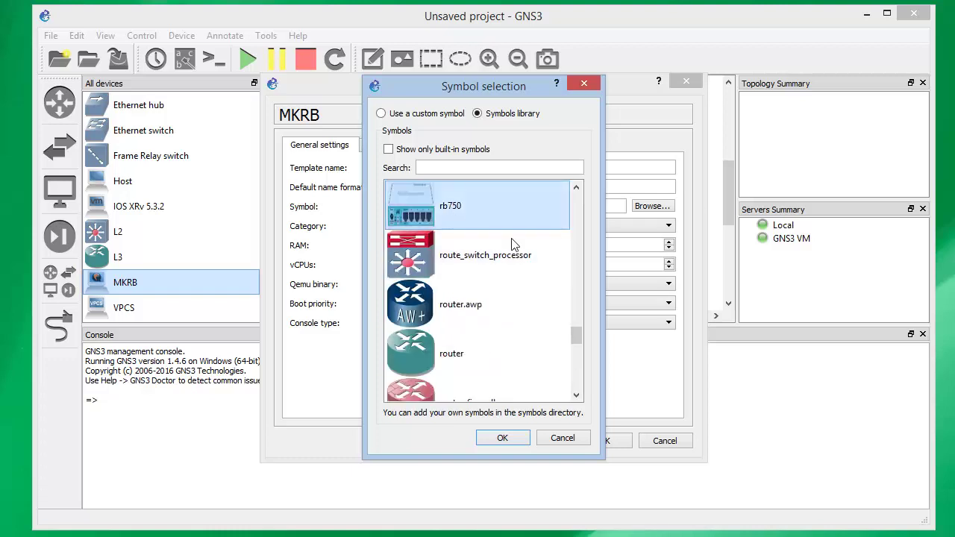
pyautogui.click(502, 438)
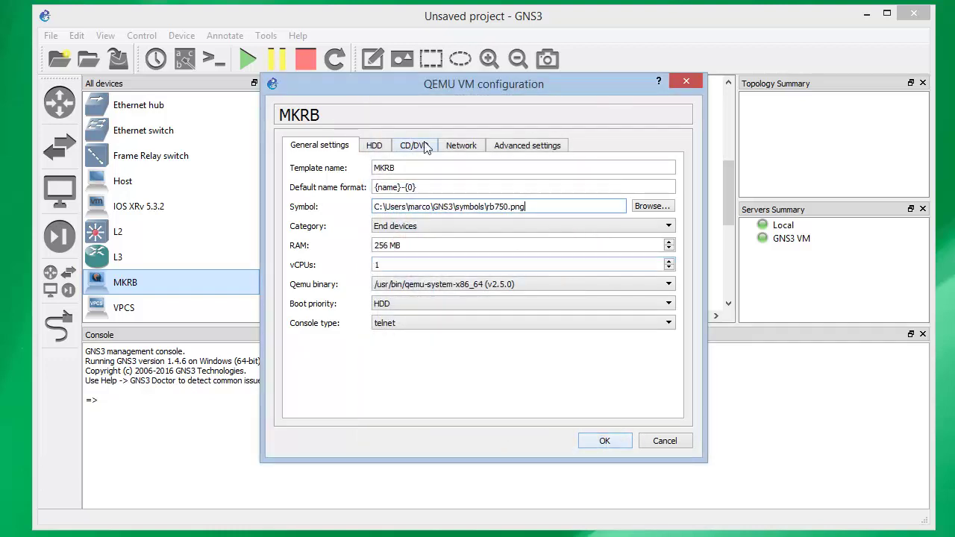
pyautogui.moveTo(537, 206); pyautogui.dragTo(366, 206)
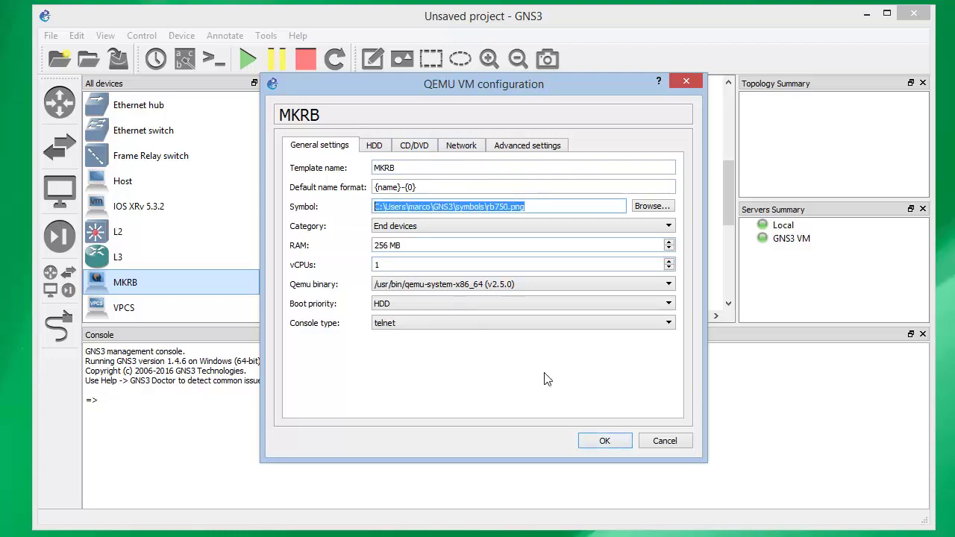
pyautogui.click(624, 445)
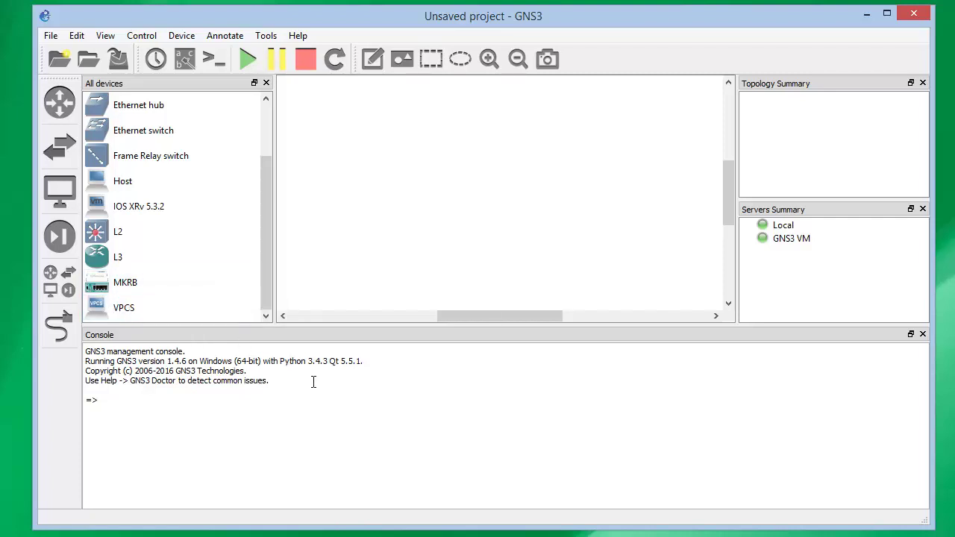
# Place an MKRB-1 router and an IOS XRv 5.3.2-1 node side by side on the workspace
pyautogui.moveTo(112, 280); pyautogui.dragTo(479, 216)
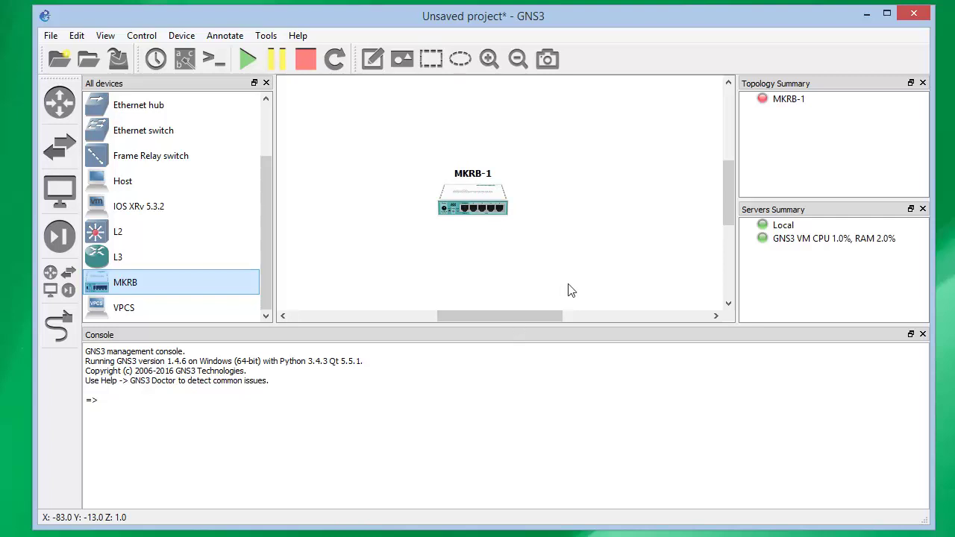
pyautogui.moveTo(496, 203); pyautogui.dragTo(619, 158)
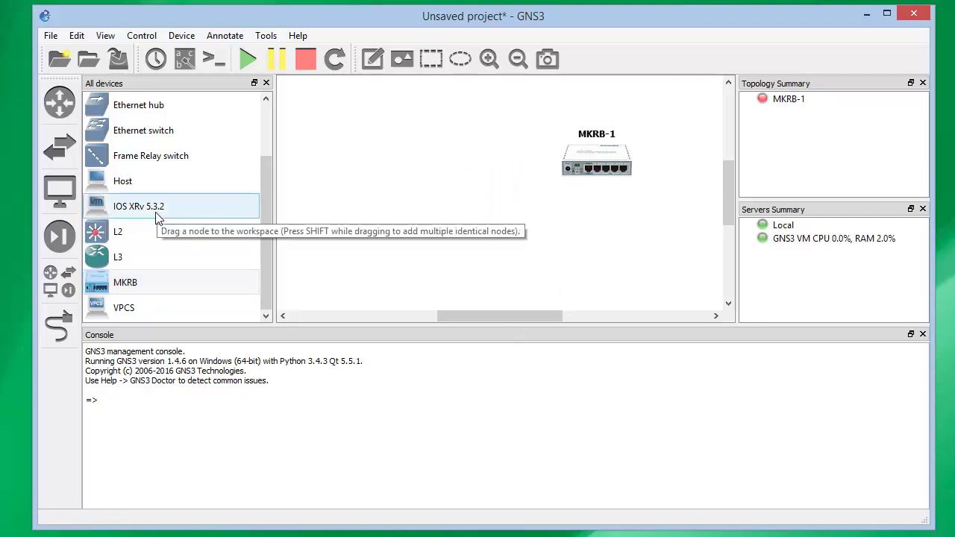
pyautogui.moveTo(154, 214); pyautogui.dragTo(414, 171)
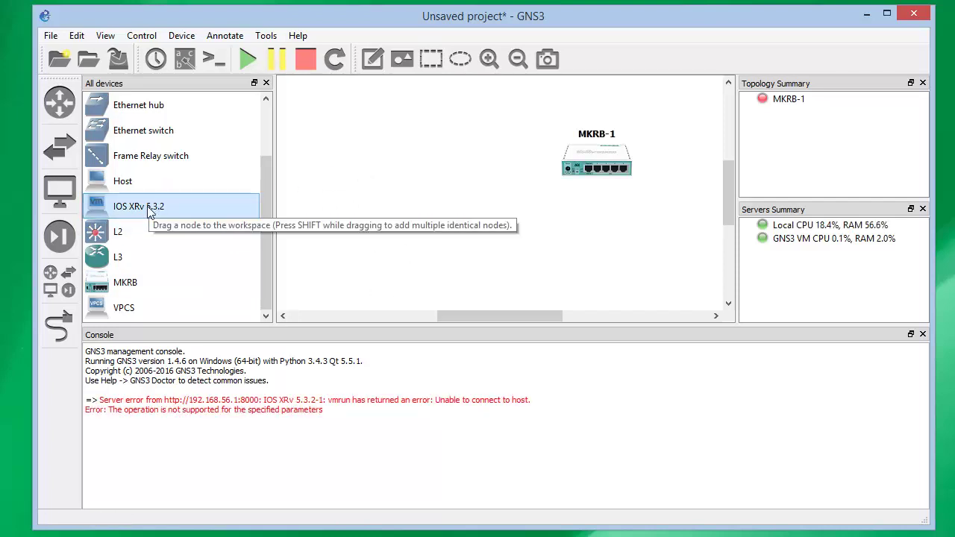
pyautogui.moveTo(149, 212); pyautogui.dragTo(386, 191)
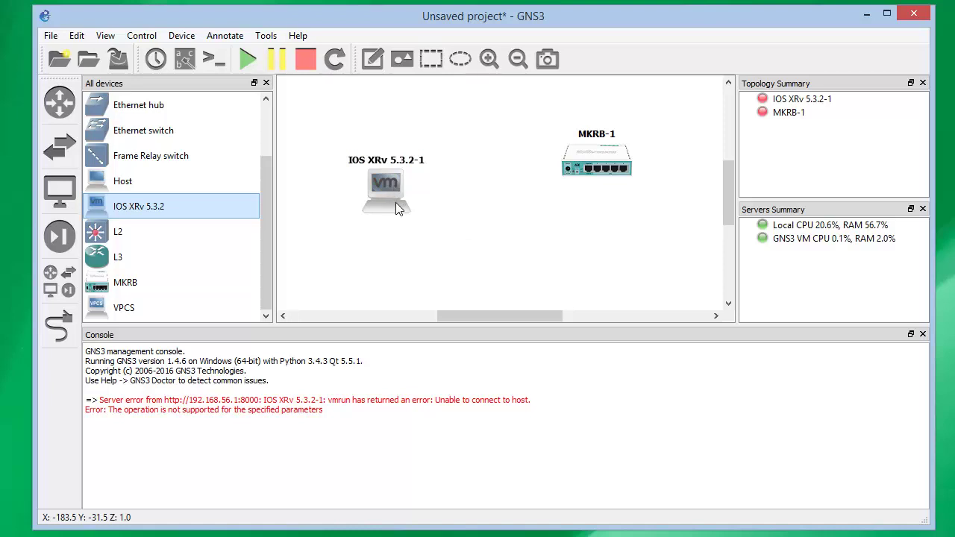
pyautogui.moveTo(395, 203); pyautogui.dragTo(419, 161)
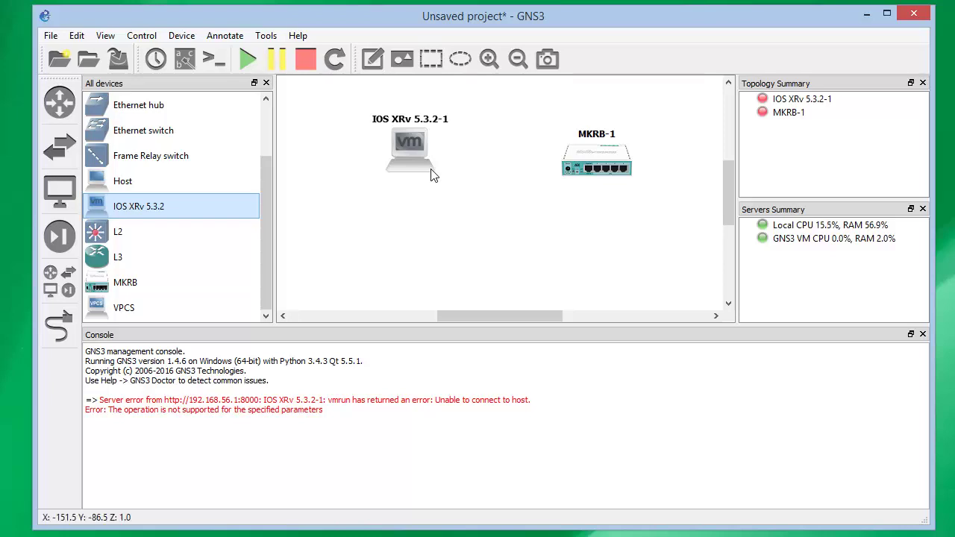
# Give the IOS XRv 5.3.2-1 node 2 network adapters
pyautogui.rightClick(423, 152)
pyautogui.click(468, 164)
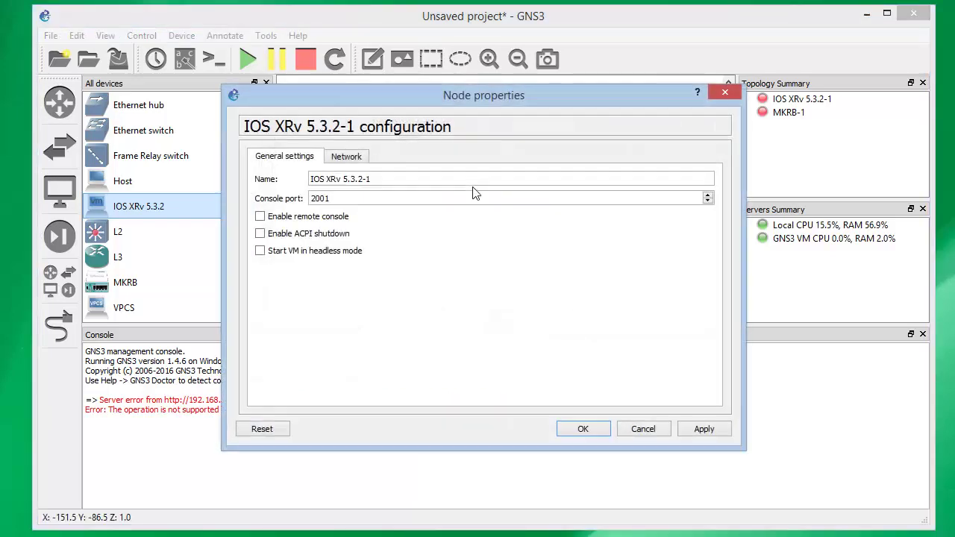
pyautogui.click(361, 161)
pyautogui.click(708, 177)
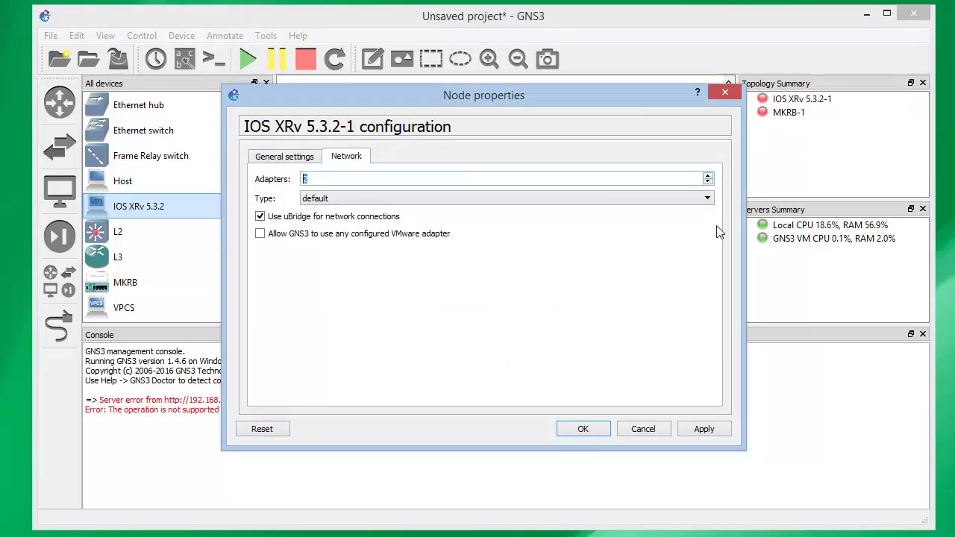
pyautogui.click(685, 431)
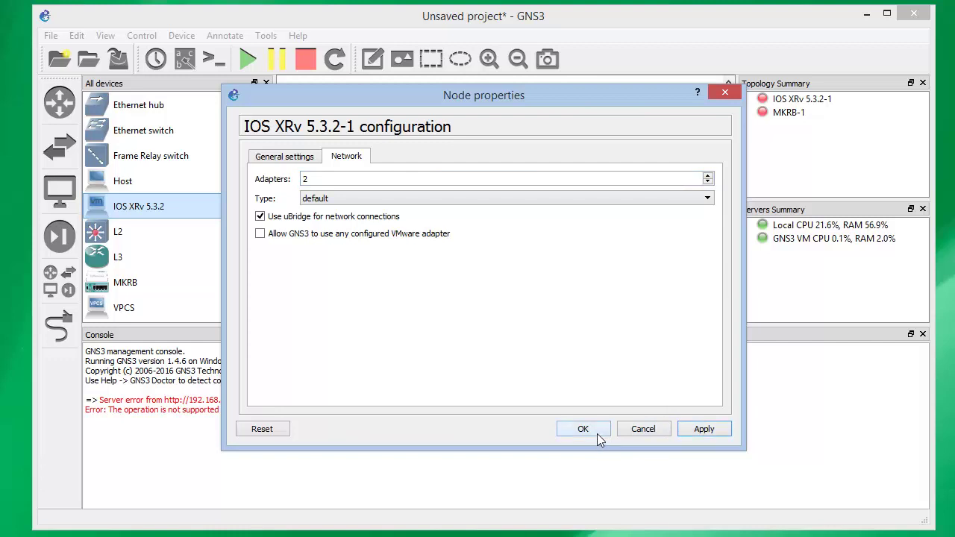
pyautogui.click(597, 433)
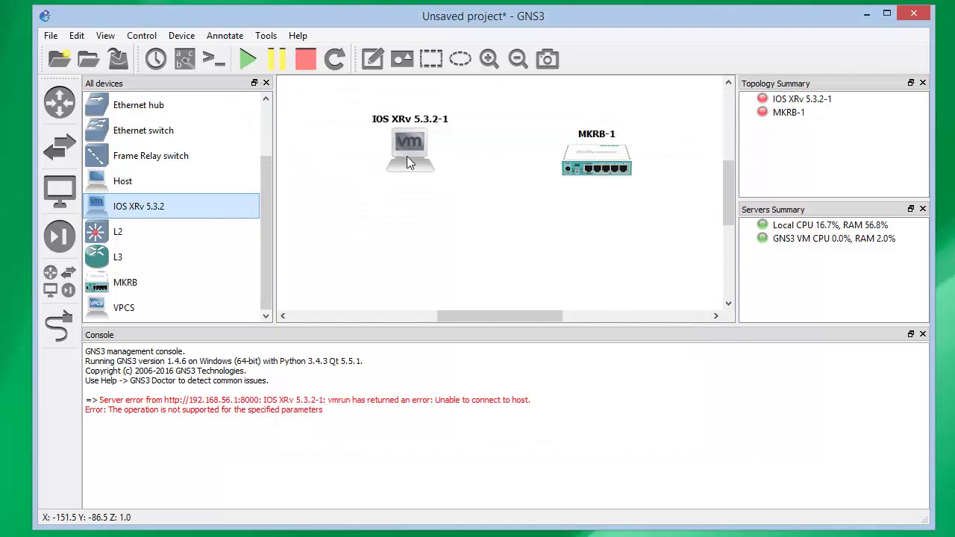
# Give MKRB-1 2 network adapters and close its node properties
pyautogui.moveTo(407, 158)
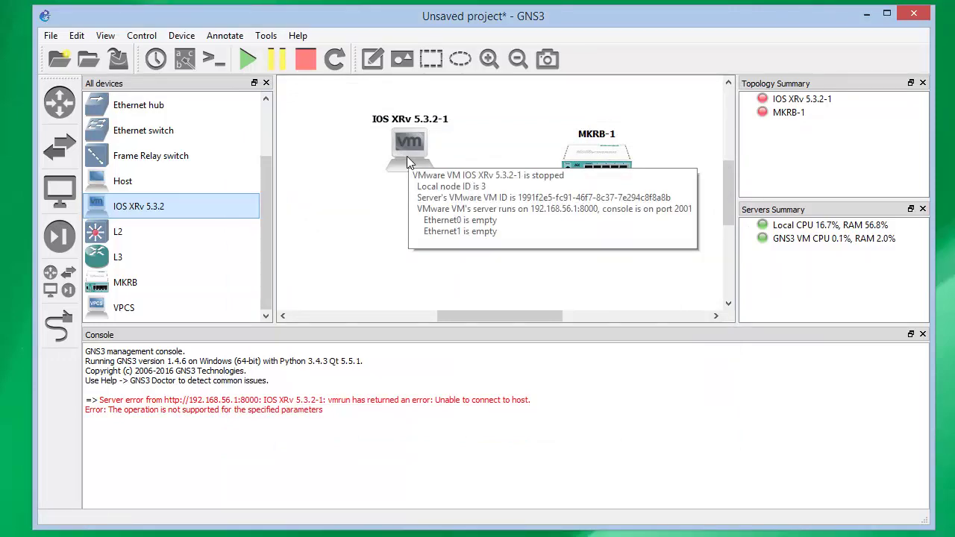
pyautogui.rightClick(608, 162)
pyautogui.click(618, 167)
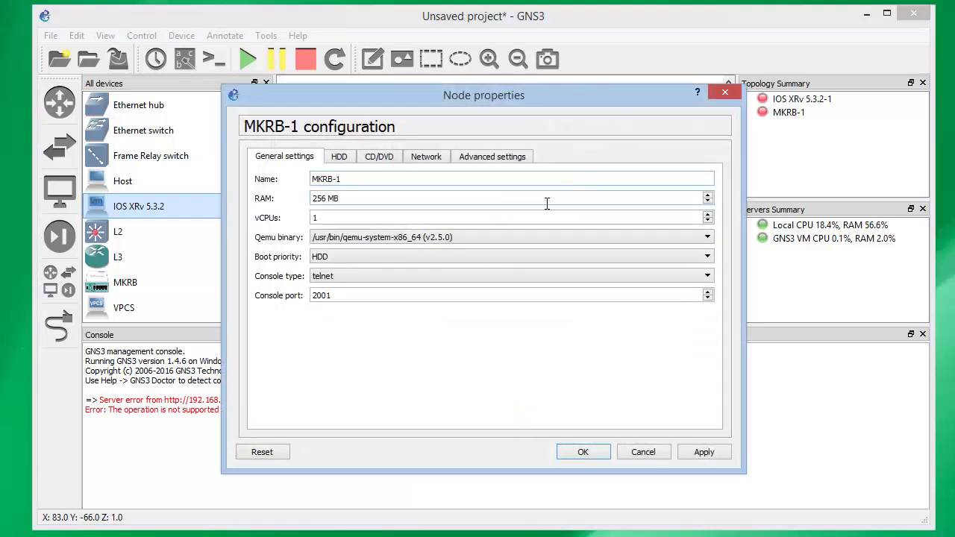
pyautogui.click(439, 160)
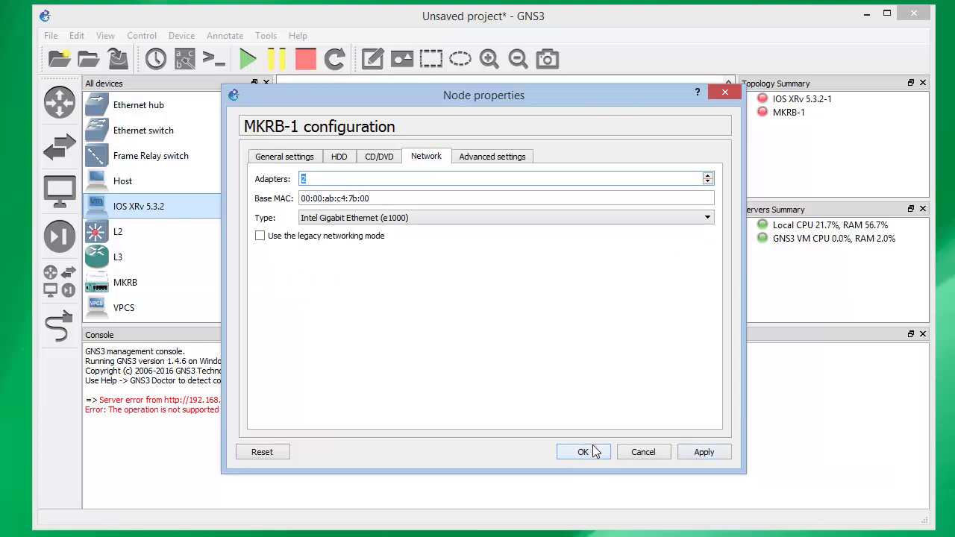
pyautogui.click(698, 452)
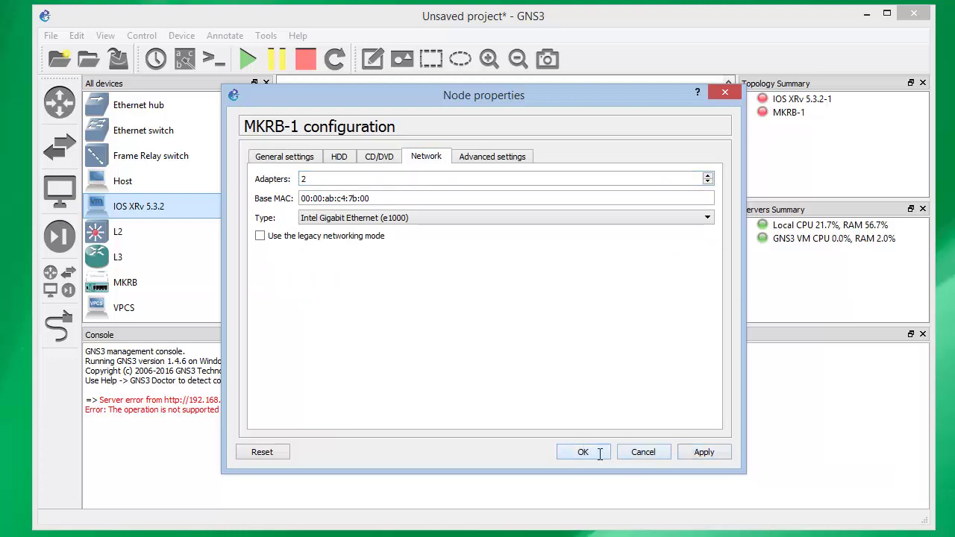
pyautogui.click(599, 453)
pyautogui.moveTo(603, 162)
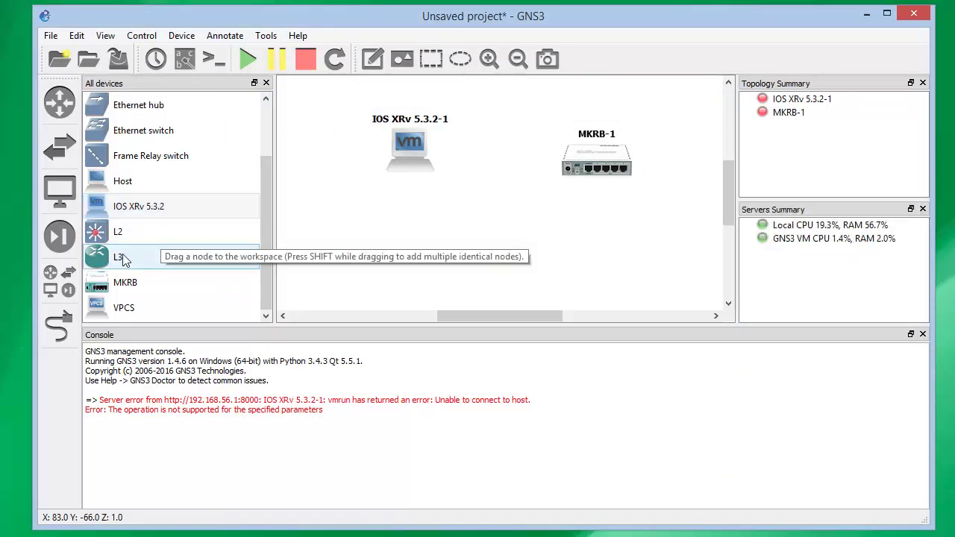
# Place L3 router IOU1 below the other nodes and confirm its 2 Ethernet and 2 serial adapters
pyautogui.moveTo(127, 257); pyautogui.dragTo(498, 261)
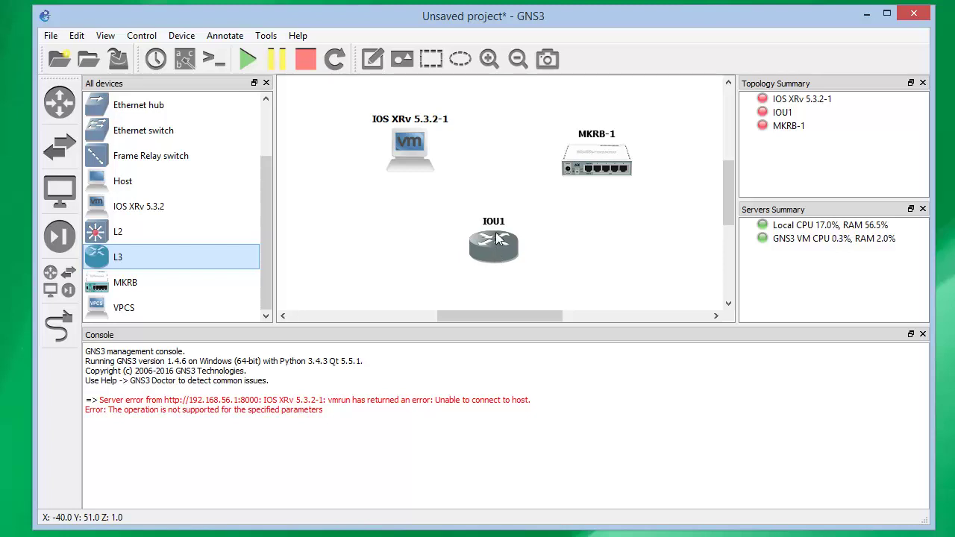
pyautogui.rightClick(499, 240)
pyautogui.click(535, 251)
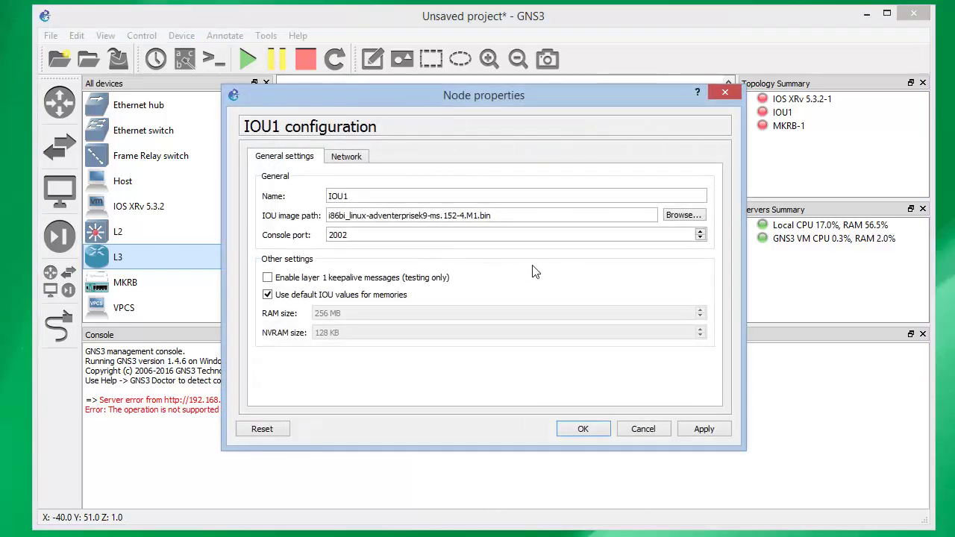
pyautogui.click(357, 159)
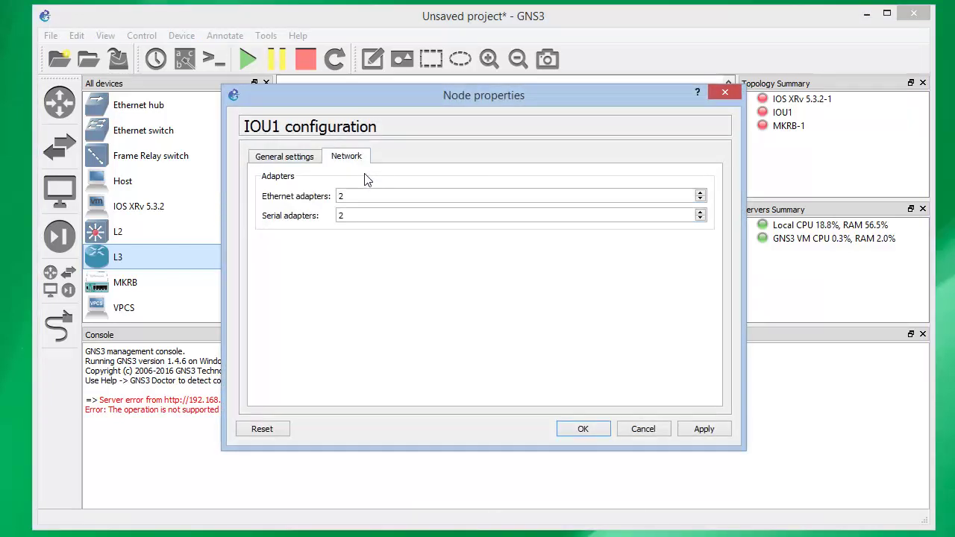
pyautogui.click(583, 431)
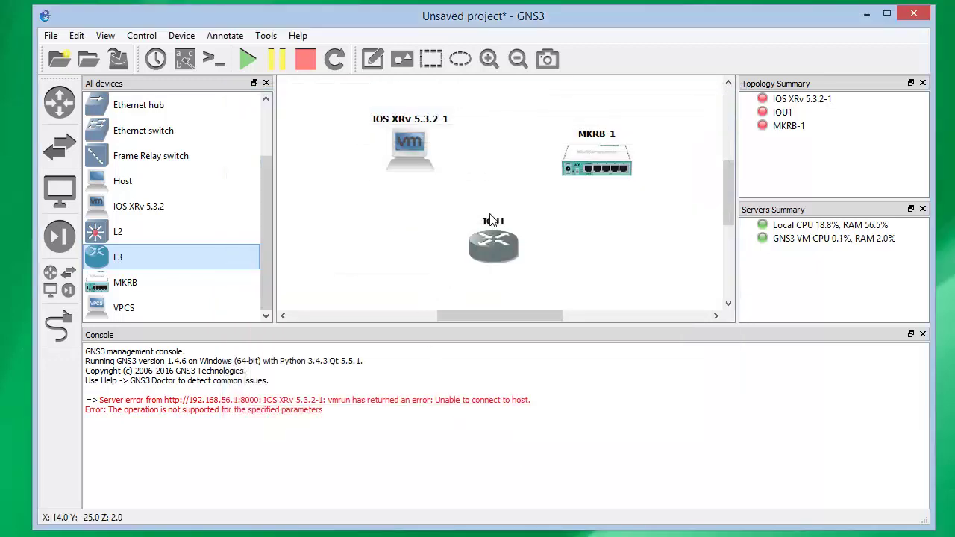
# Change IOS XRv 5.3.2-1's symbol to the router icon
pyautogui.rightClick(406, 172)
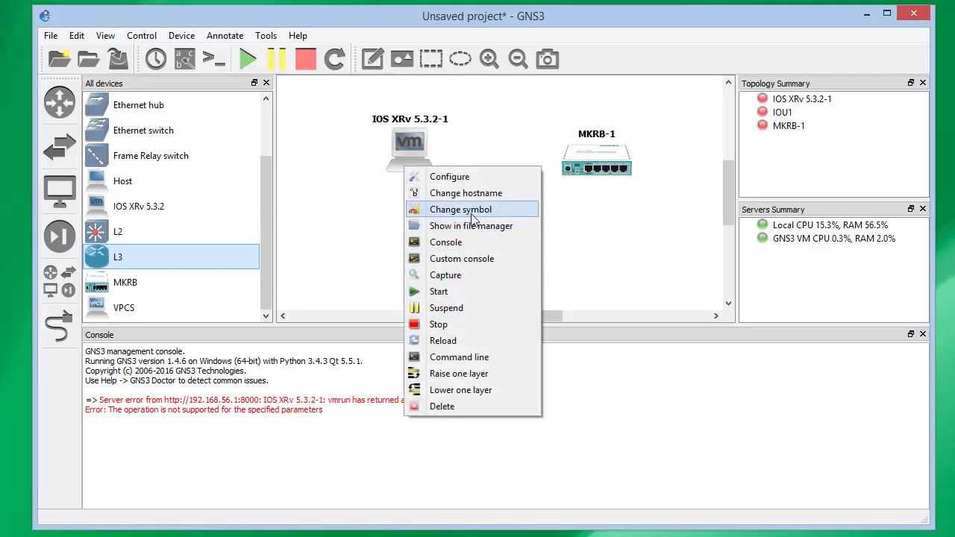
pyautogui.click(506, 212)
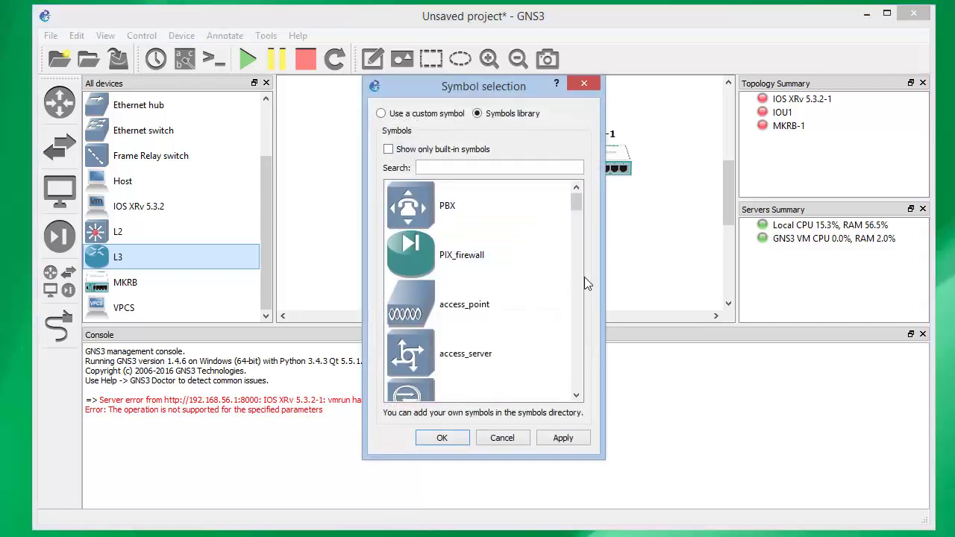
pyautogui.moveTo(575, 205); pyautogui.dragTo(593, 352)
pyautogui.click(462, 206)
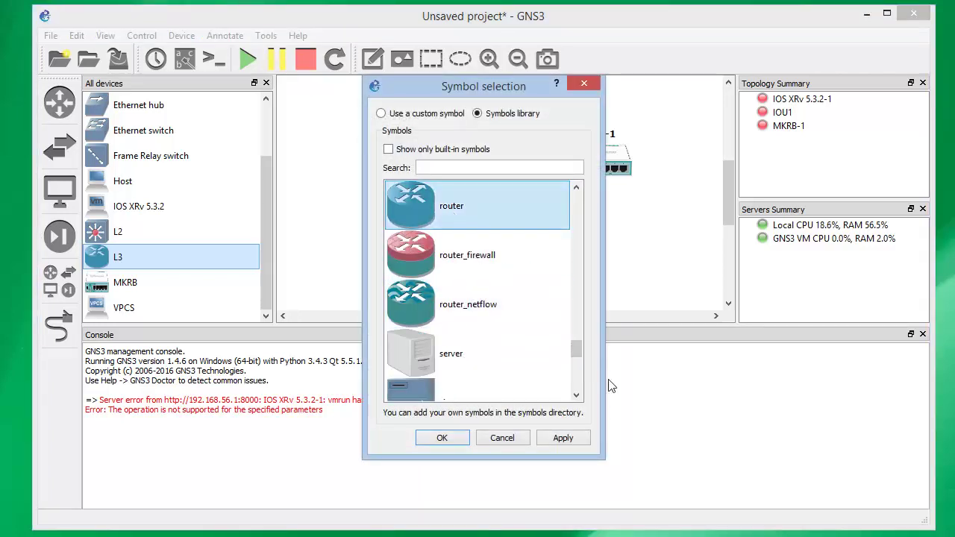
pyautogui.click(565, 443)
pyautogui.click(458, 440)
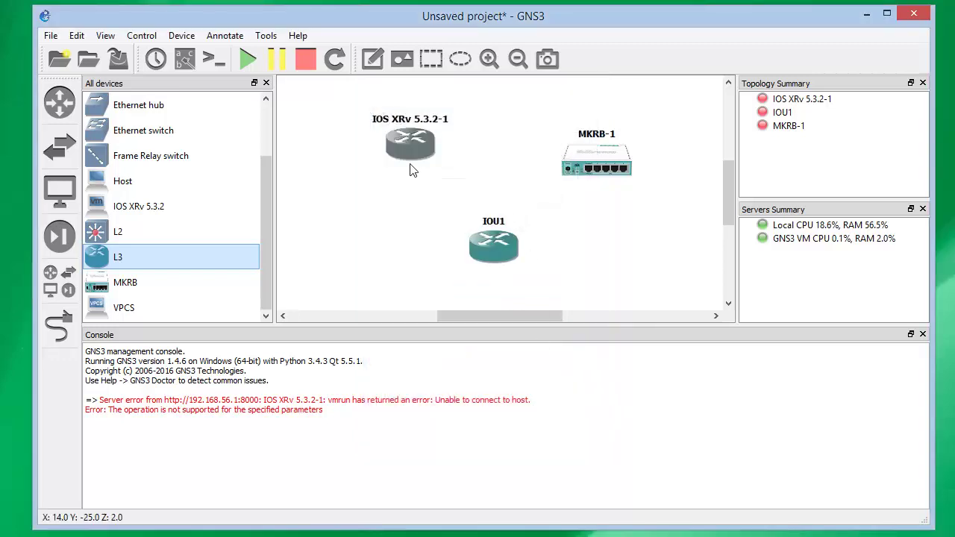
# Shift IOS XRv 5.3.2-1, IOU1 and MKRB-1 left into a tighter group
pyautogui.moveTo(410, 162); pyautogui.dragTo(382, 160)
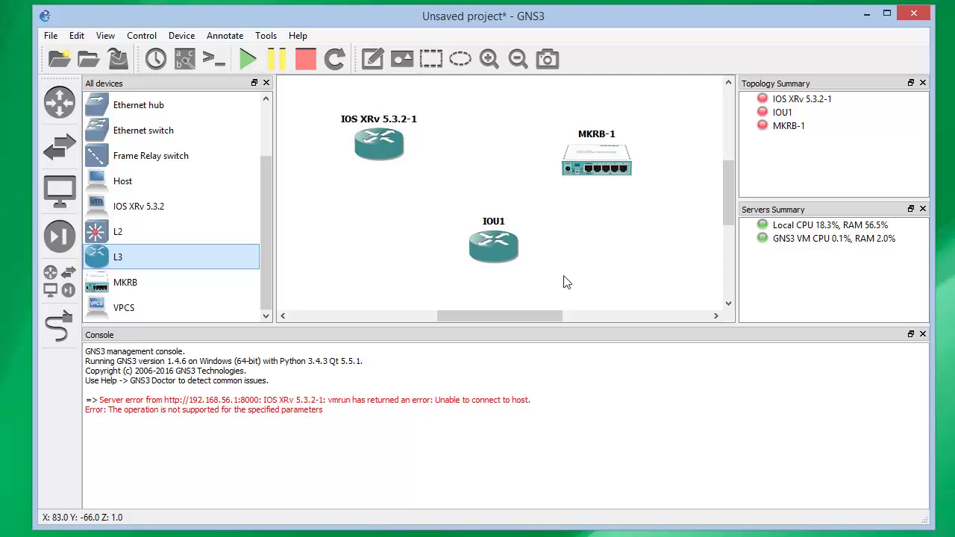
pyautogui.moveTo(511, 263); pyautogui.dragTo(414, 261)
pyautogui.moveTo(589, 158); pyautogui.dragTo(517, 167)
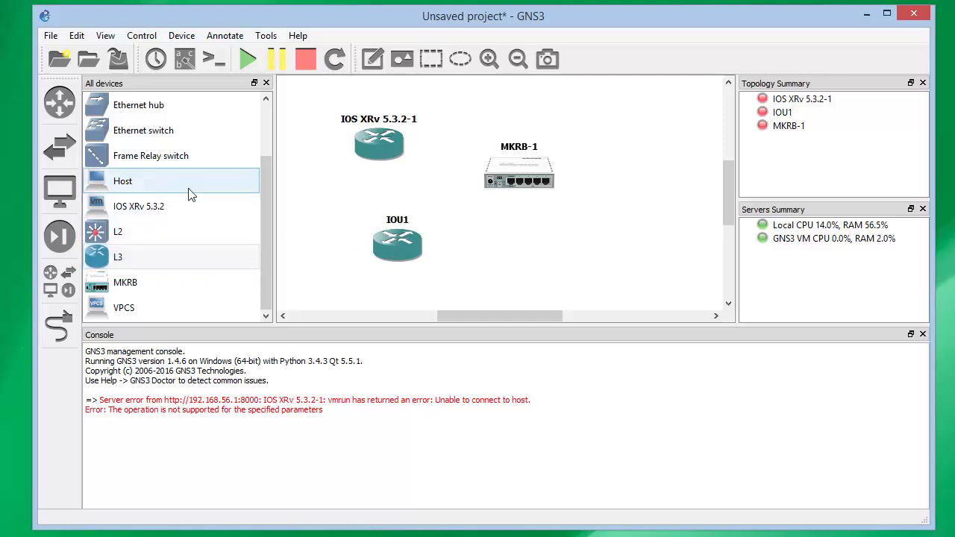
# Place Ethernet switch SW1 and a Cloud node at the top right, both on the local server
pyautogui.moveTo(154, 137); pyautogui.dragTo(639, 249)
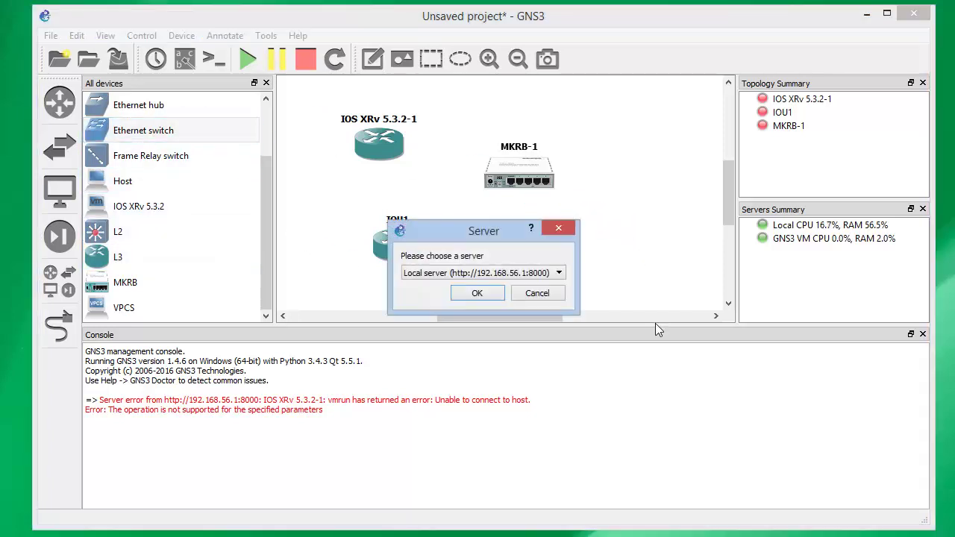
pyautogui.click(477, 293)
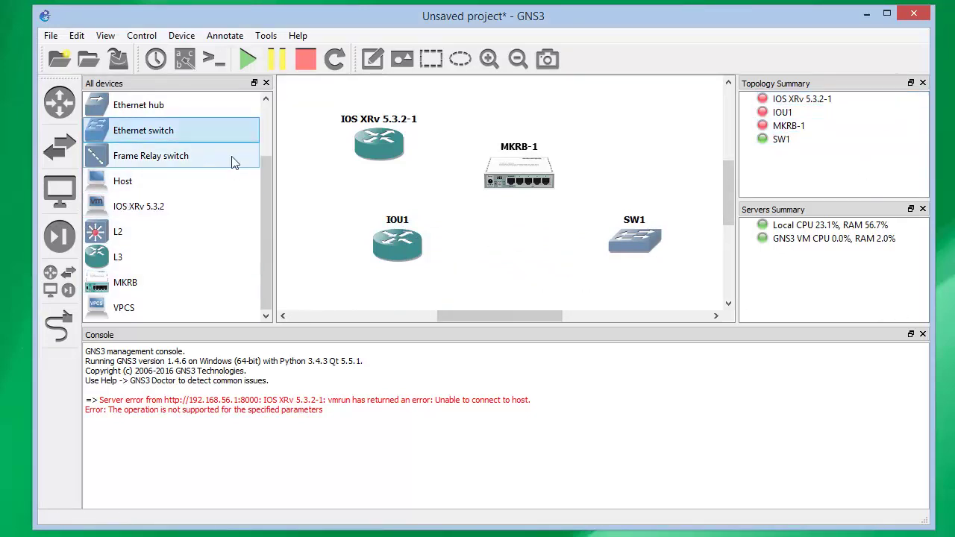
pyautogui.scroll(1, 172, 156)
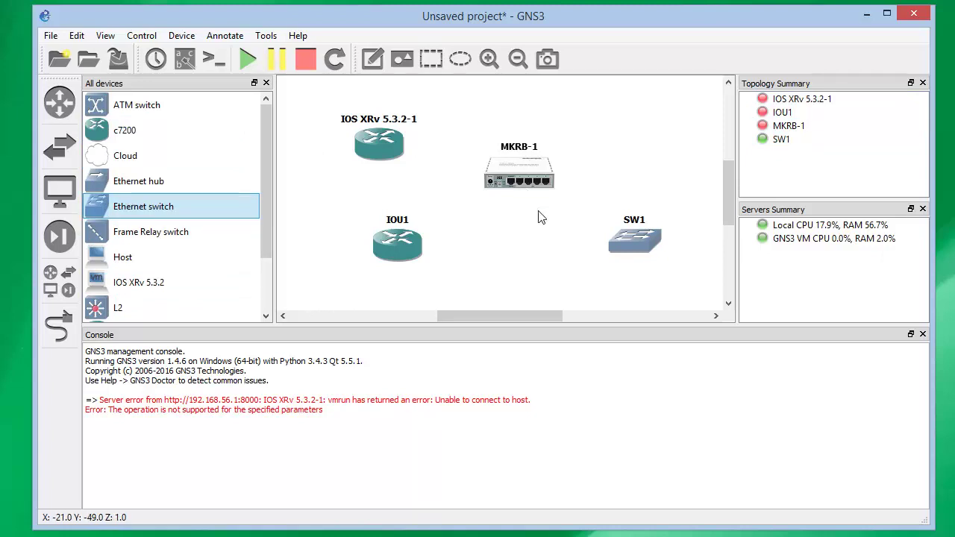
pyautogui.moveTo(124, 156); pyautogui.dragTo(663, 161)
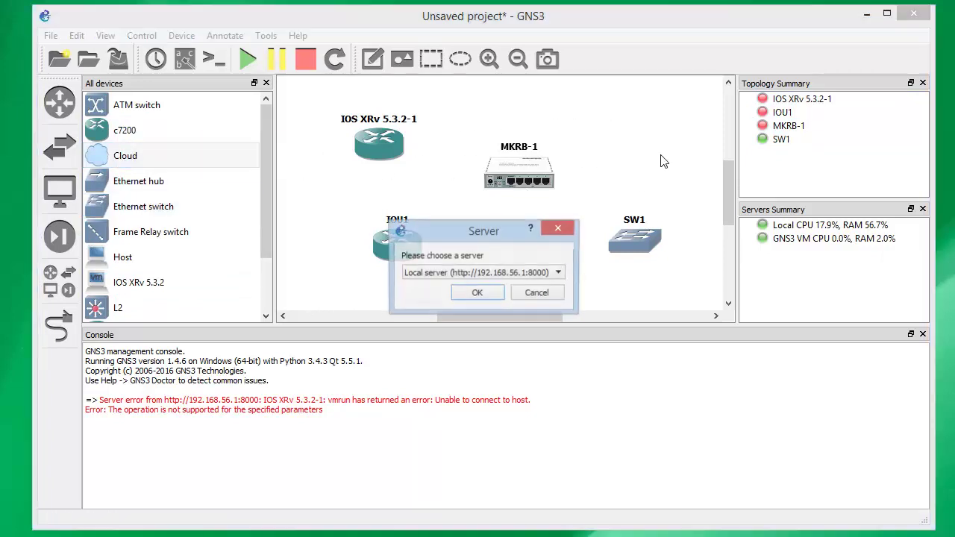
pyautogui.click(478, 293)
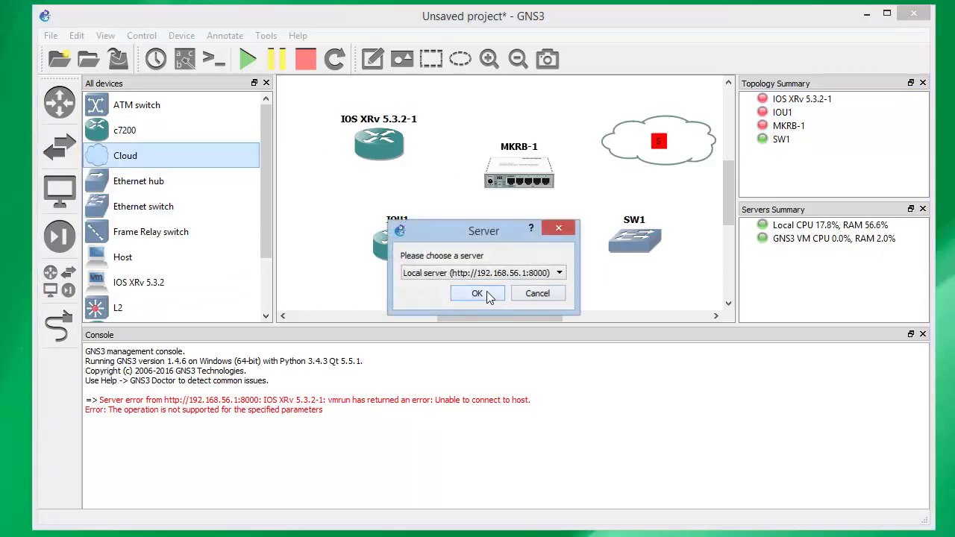
# Switch Cloud 1's symbol to the computer icon and apply it
pyautogui.rightClick(675, 149)
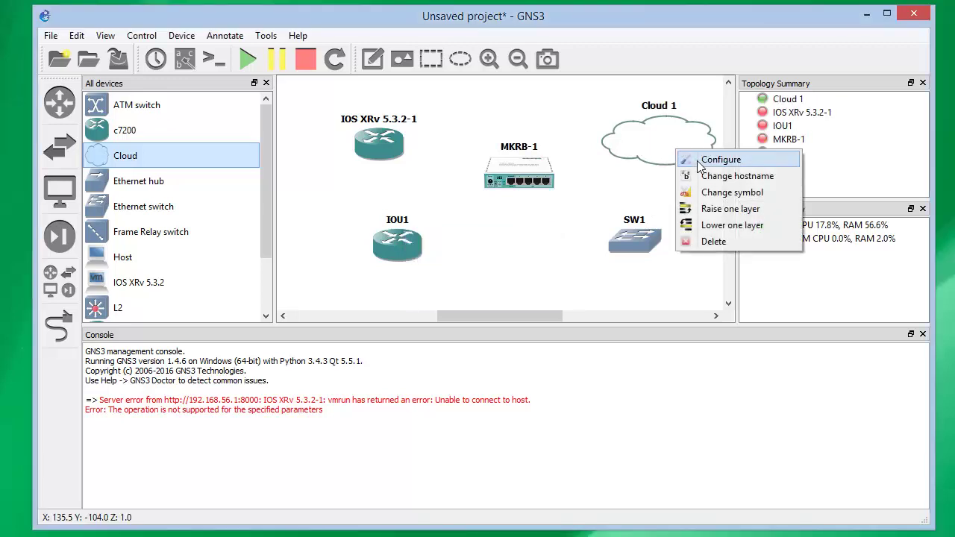
pyautogui.click(712, 192)
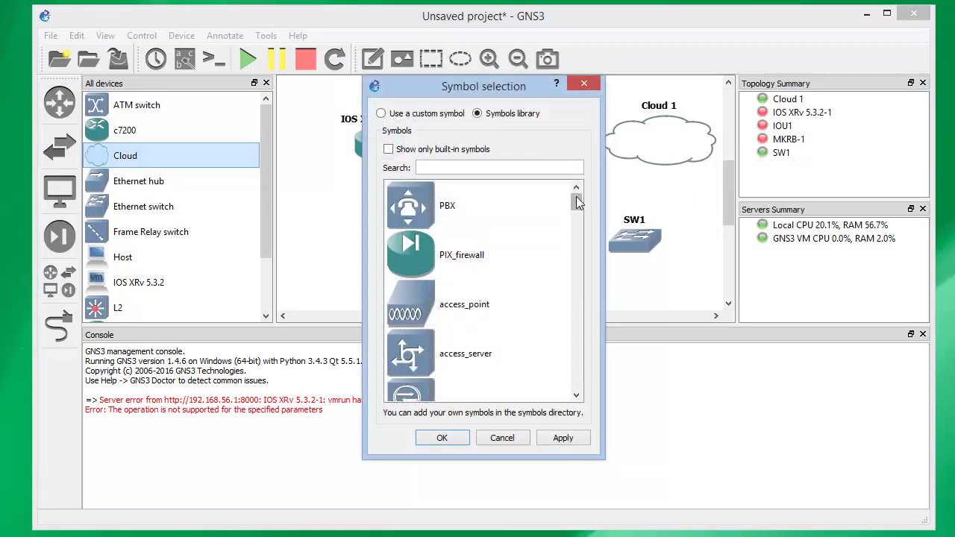
pyautogui.moveTo(576, 196); pyautogui.dragTo(590, 367)
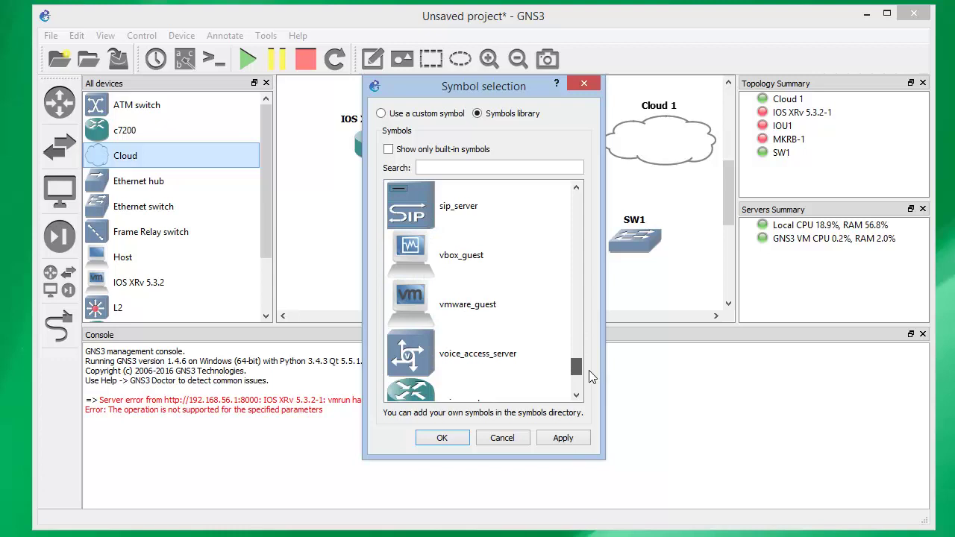
pyautogui.scroll(-2, 581, 381)
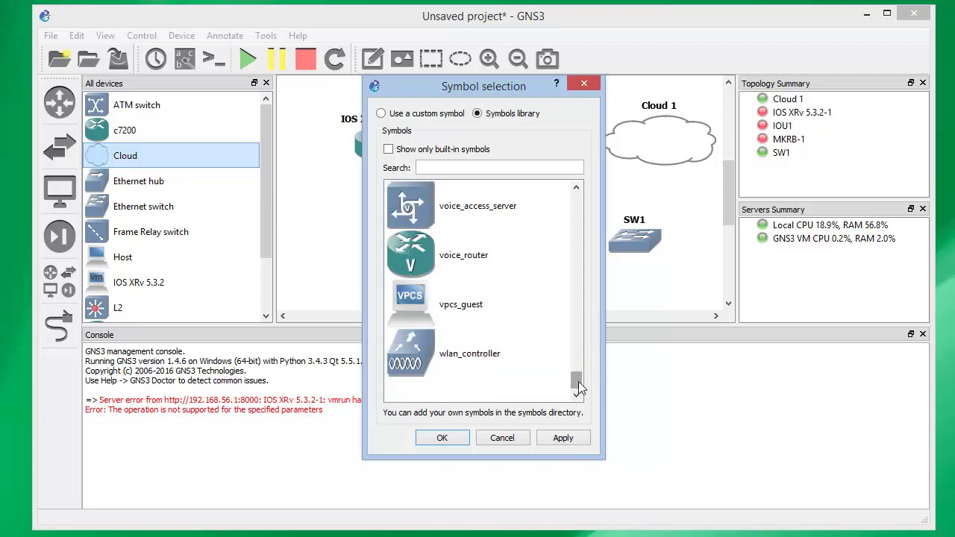
pyautogui.moveTo(577, 384); pyautogui.dragTo(577, 190)
pyautogui.click(576, 250)
pyautogui.click(574, 282)
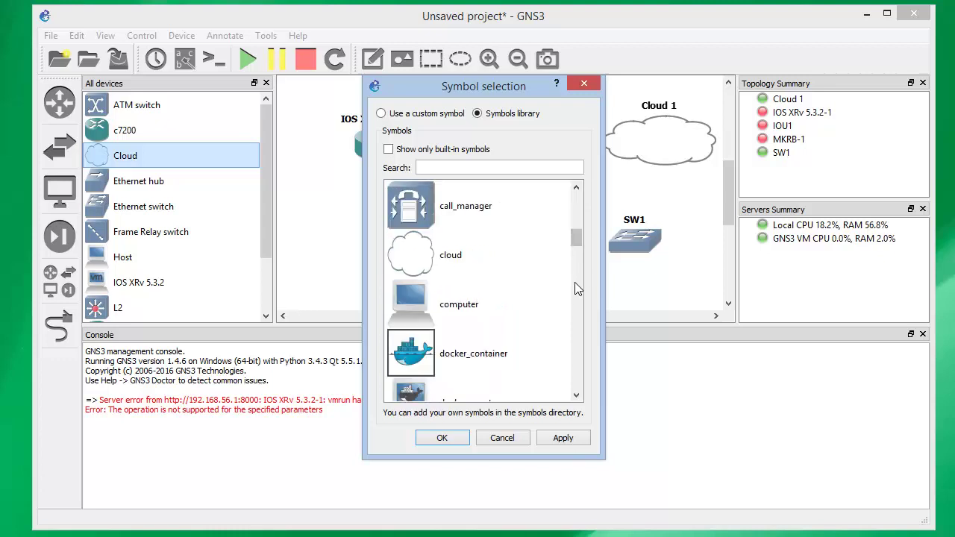
pyautogui.click(533, 313)
pyautogui.click(560, 439)
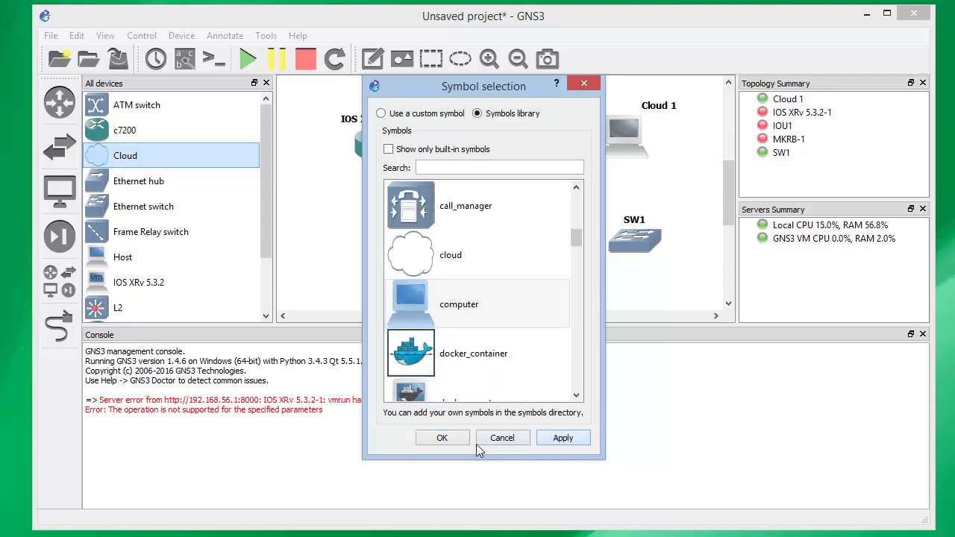
pyautogui.click(448, 439)
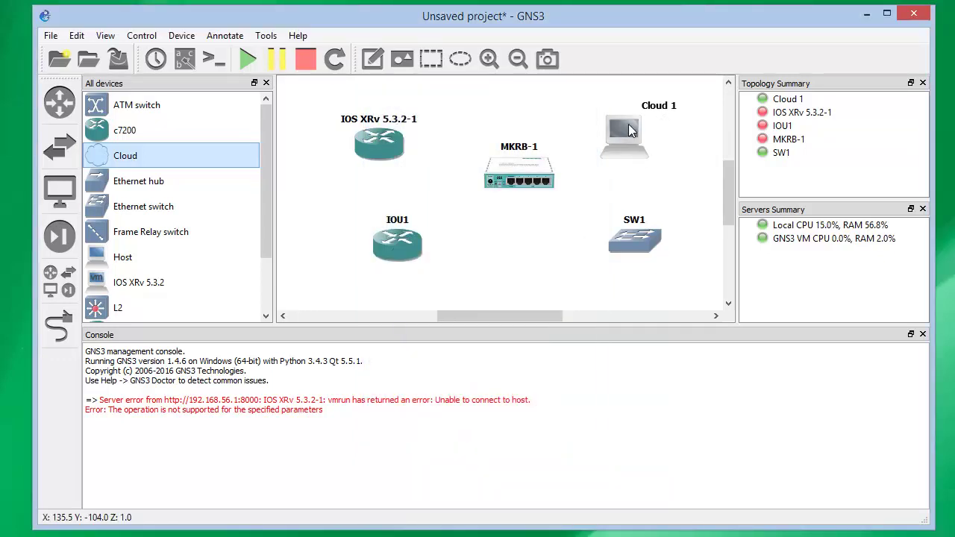
# Rename the Cloud 1 node to PC
pyautogui.rightClick(628, 131)
pyautogui.click(662, 151)
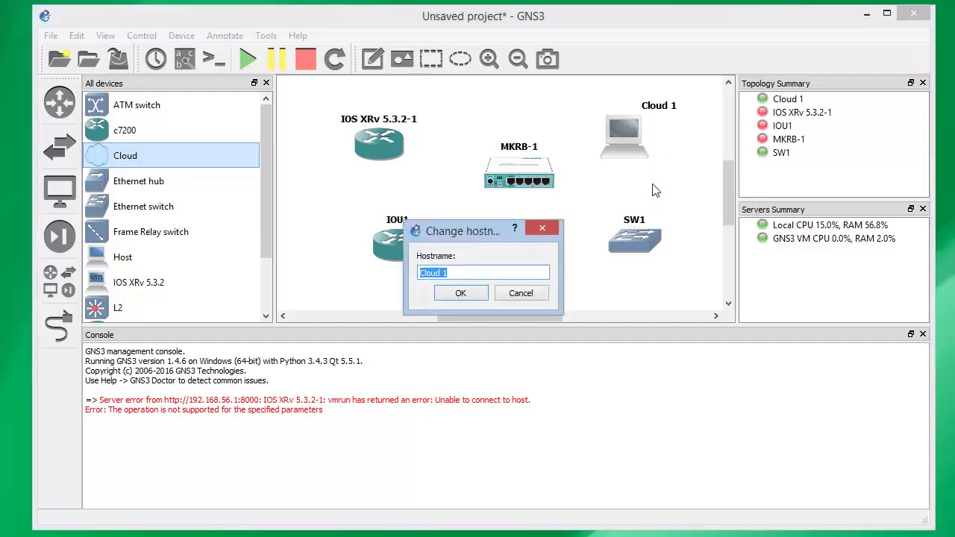
pyautogui.write('PC')
pyautogui.press('Return')
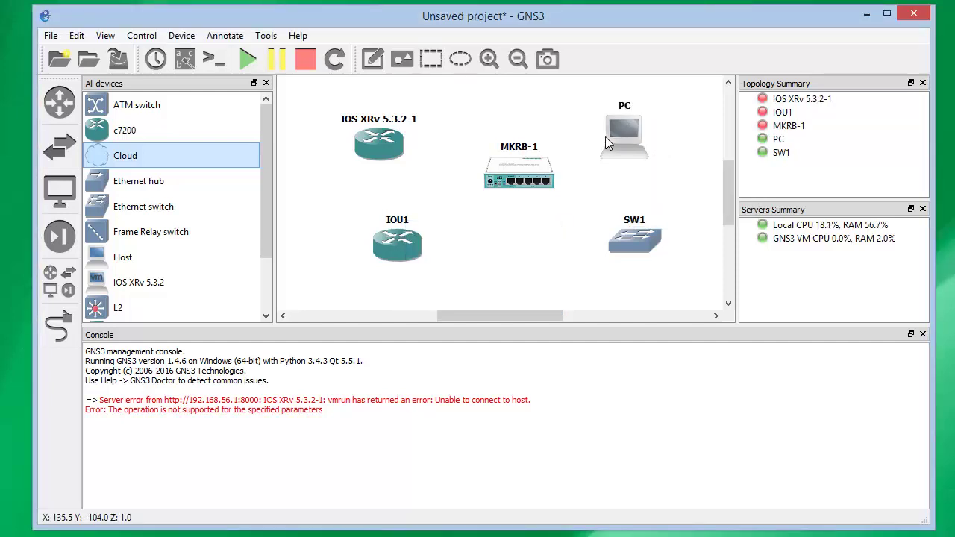
# Add Loopback to the PC cloud as a generic Ethernet NIO and apply
pyautogui.rightClick(653, 124)
pyautogui.click(675, 135)
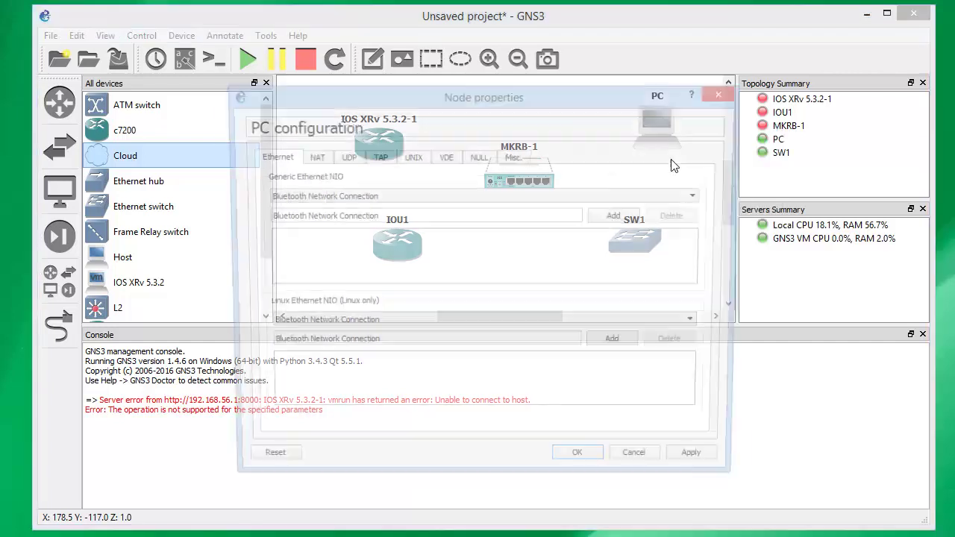
pyautogui.click(666, 197)
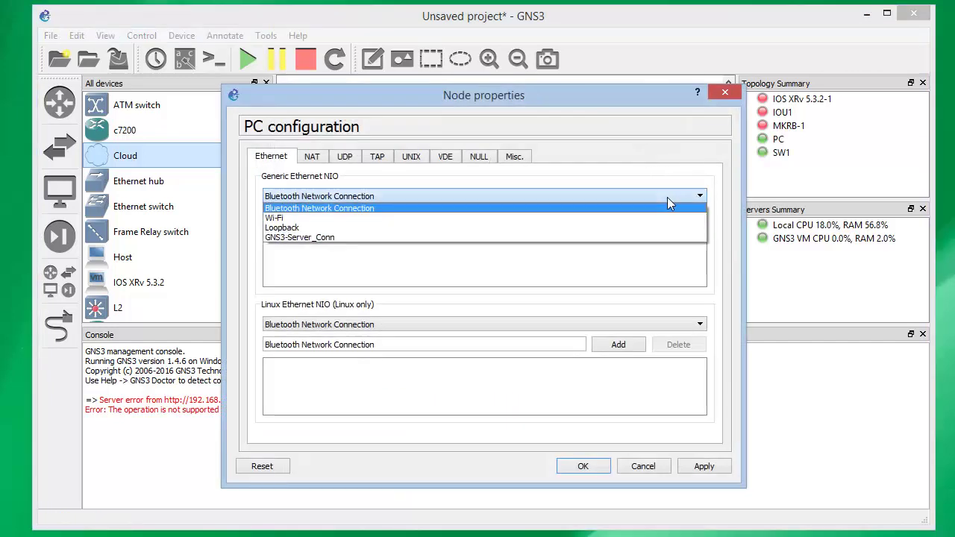
pyautogui.click(471, 228)
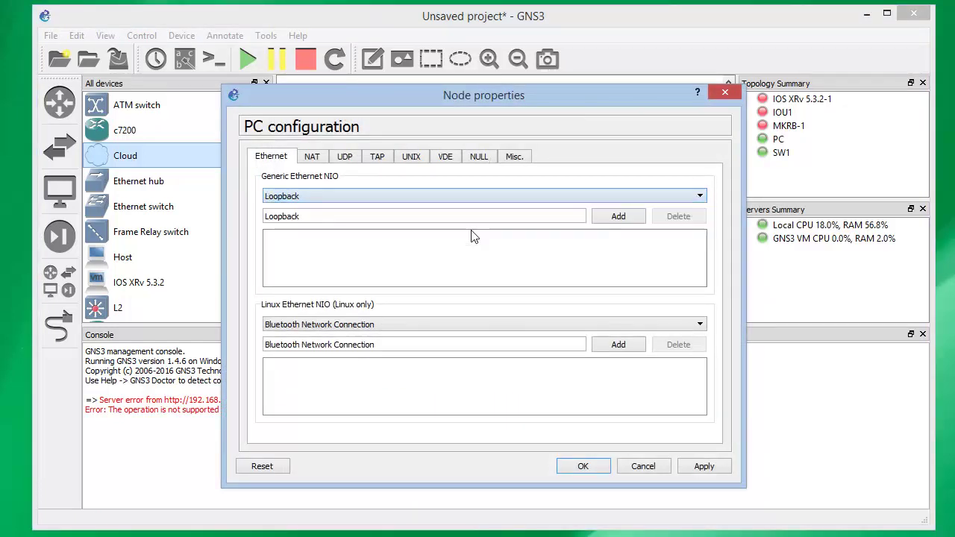
pyautogui.click(616, 216)
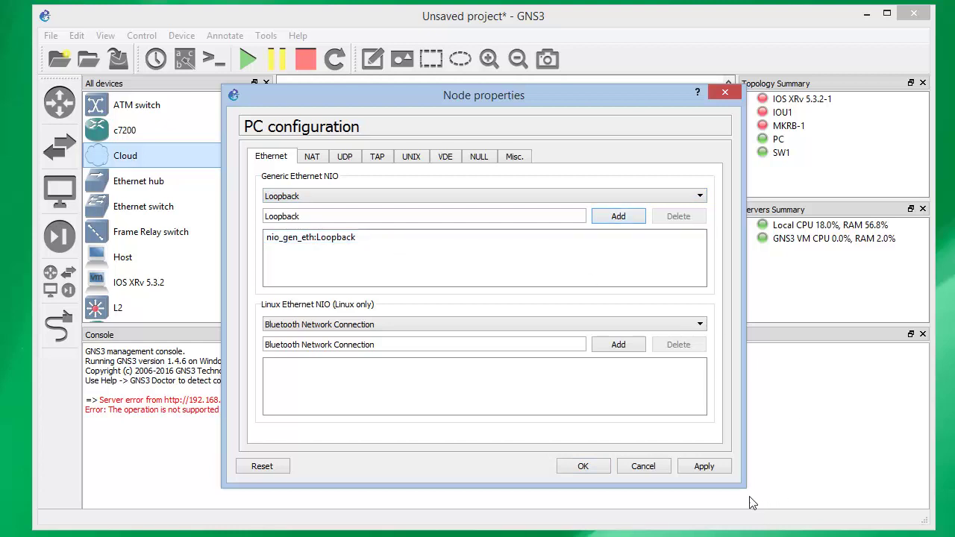
pyautogui.click(704, 466)
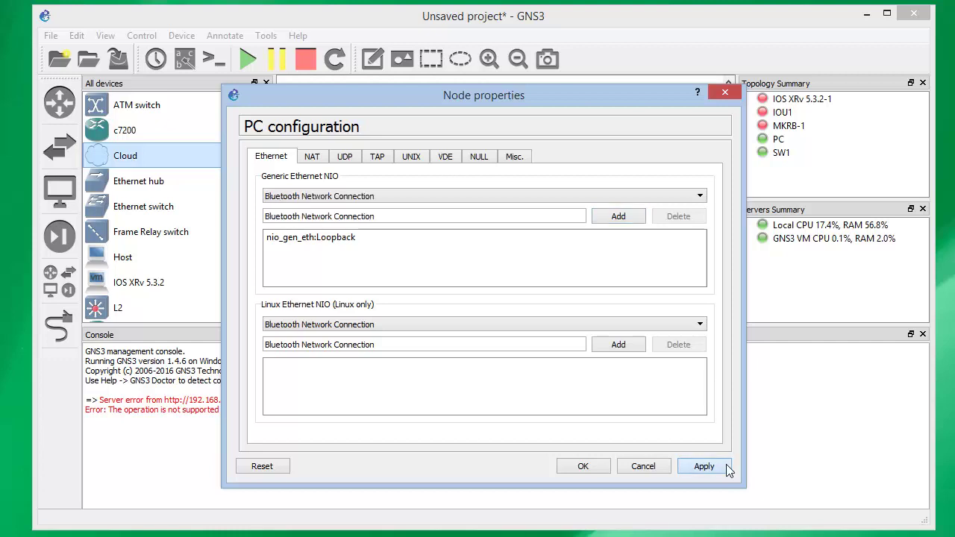
pyautogui.click(584, 466)
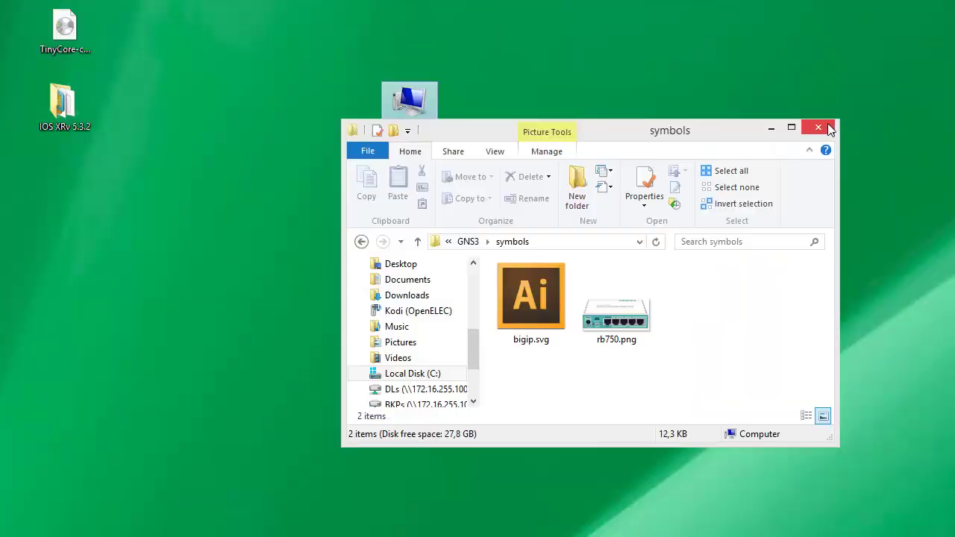
# Close the symbols folder and open Computer Management from This PC
pyautogui.click(828, 124)
pyautogui.rightClick(413, 107)
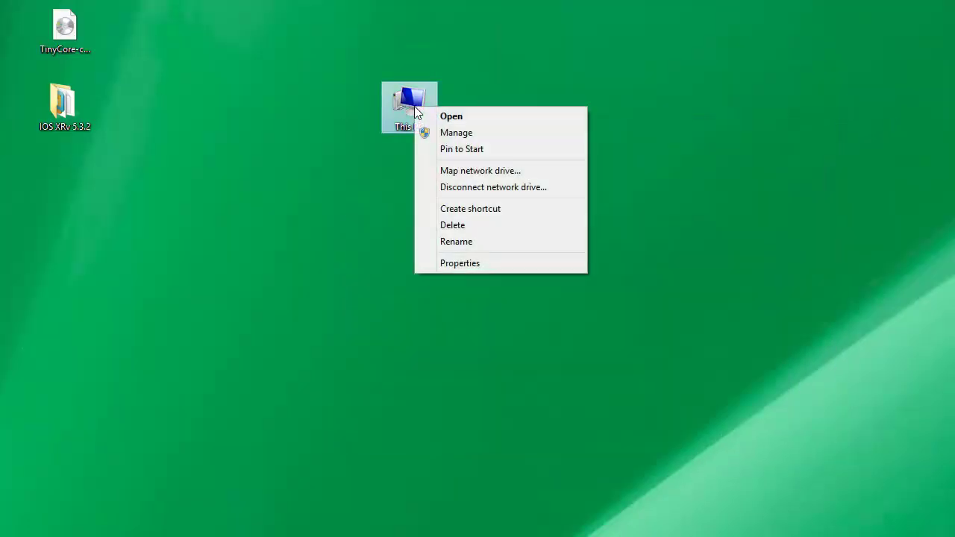
pyautogui.click(451, 134)
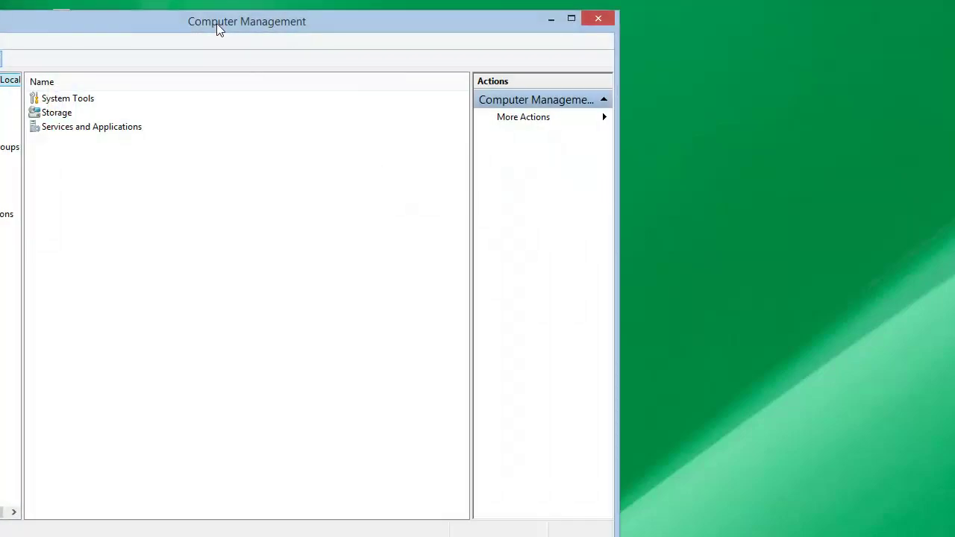
pyautogui.moveTo(217, 28); pyautogui.dragTo(470, 25)
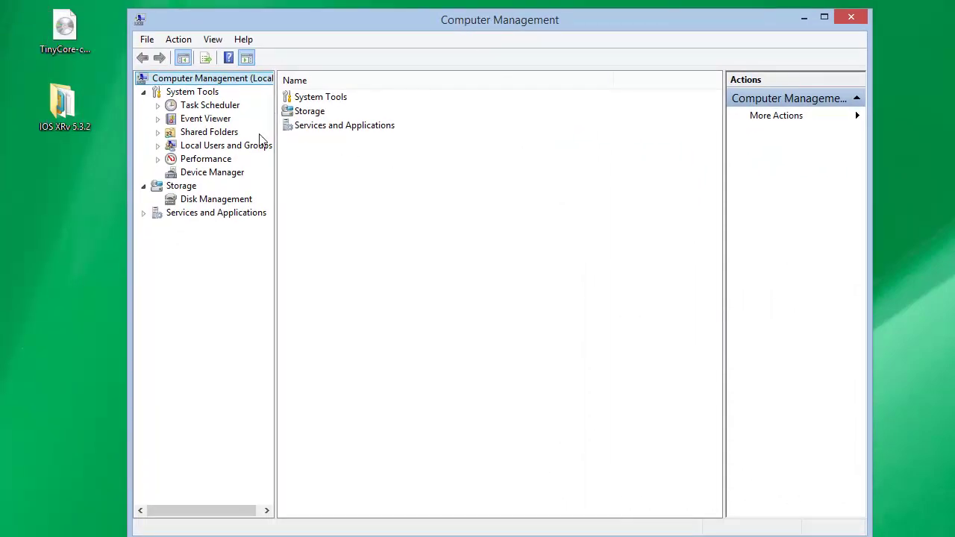
# In Device Manager, launch Add legacy hardware for the computer
pyautogui.click(216, 173)
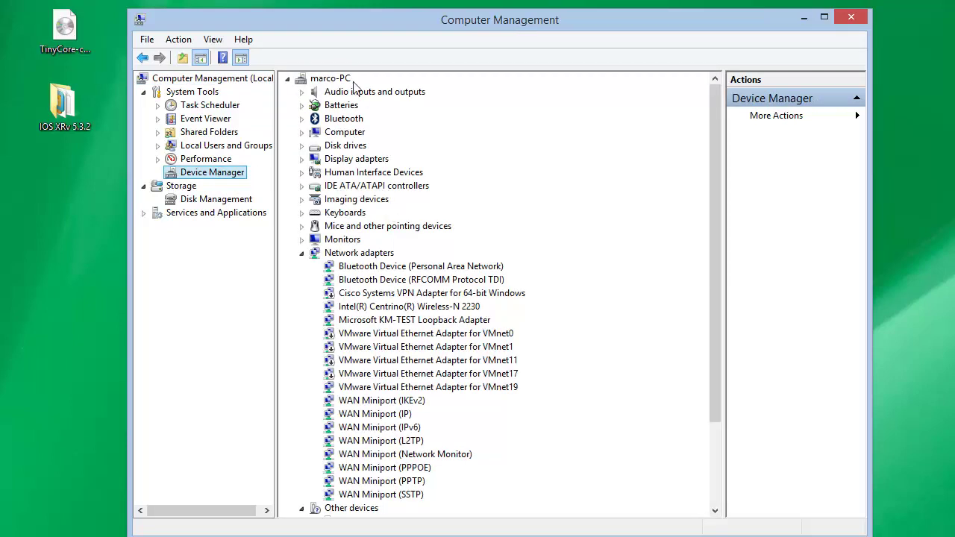
pyautogui.rightClick(335, 84)
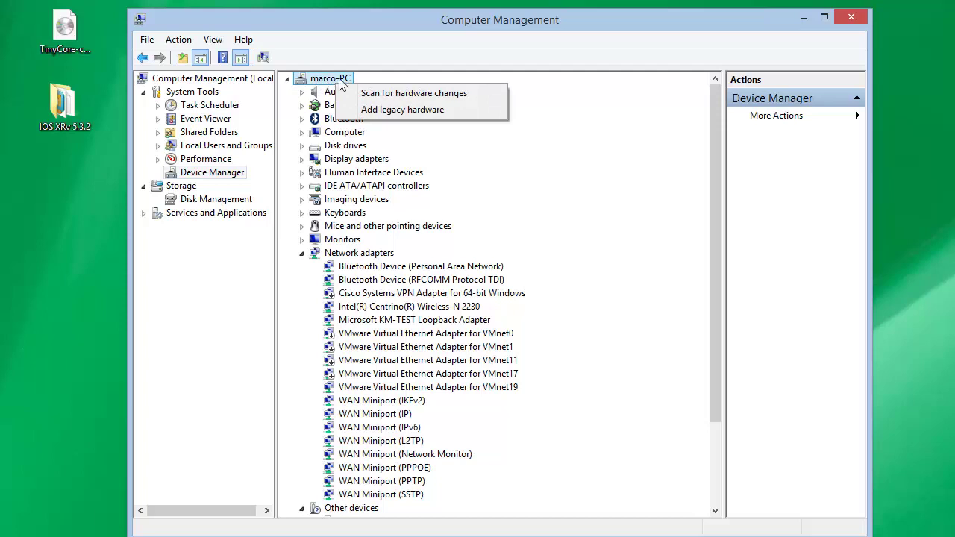
pyautogui.click(455, 109)
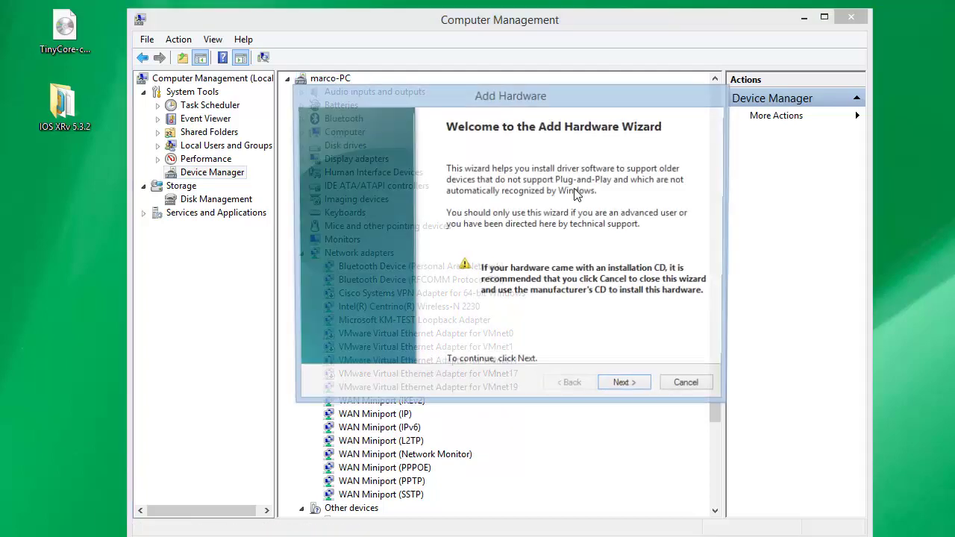
# In the Add Hardware wizard, choose manual selection and the Network adapters hardware type
pyautogui.click(624, 387)
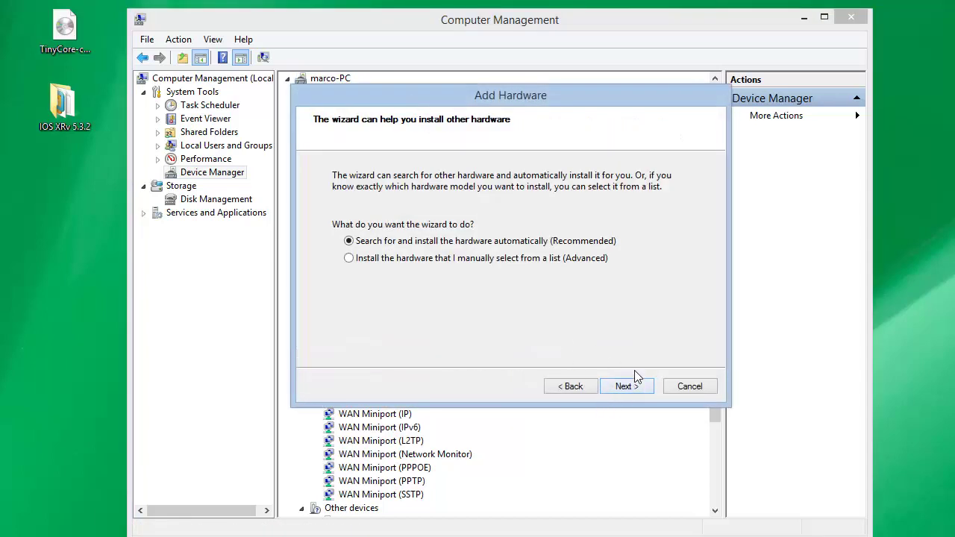
pyautogui.click(403, 261)
pyautogui.click(639, 386)
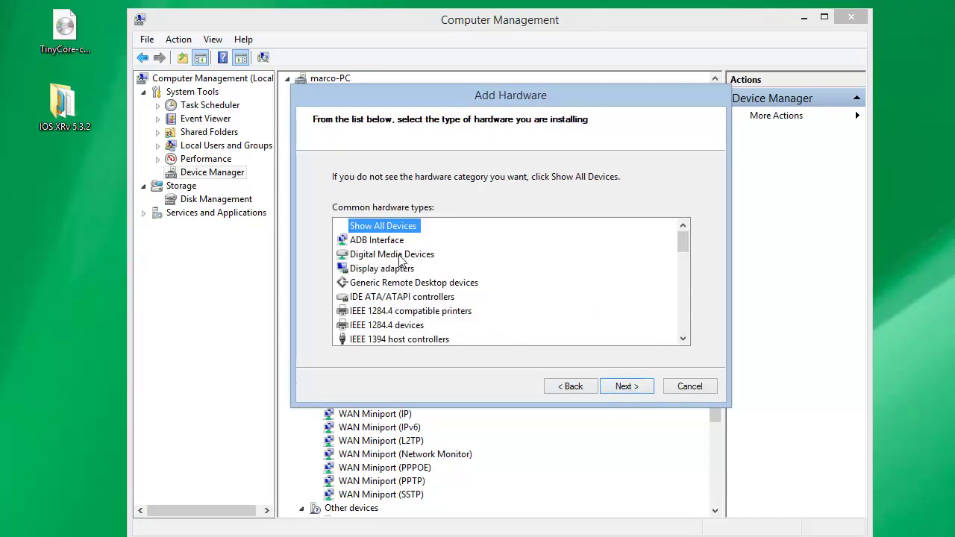
pyautogui.click(685, 318)
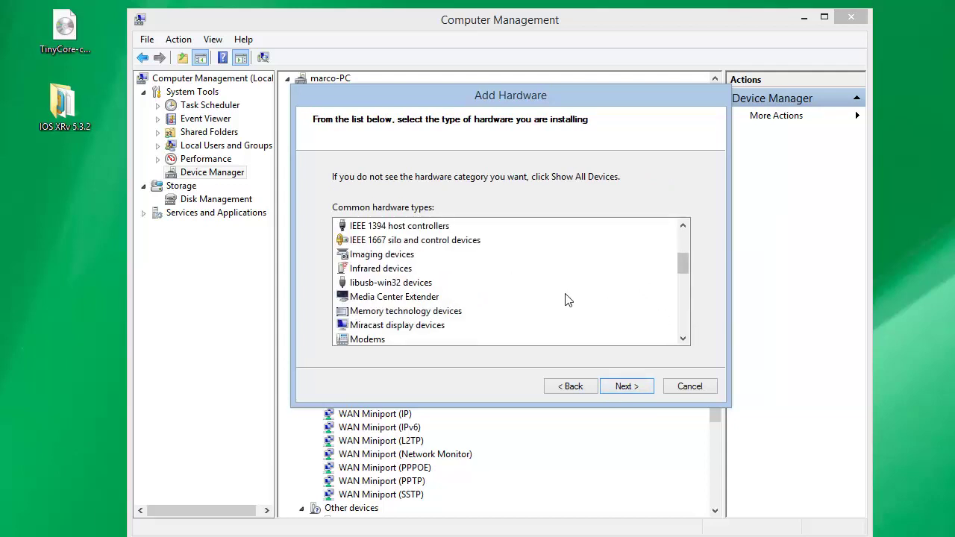
pyautogui.click(683, 319)
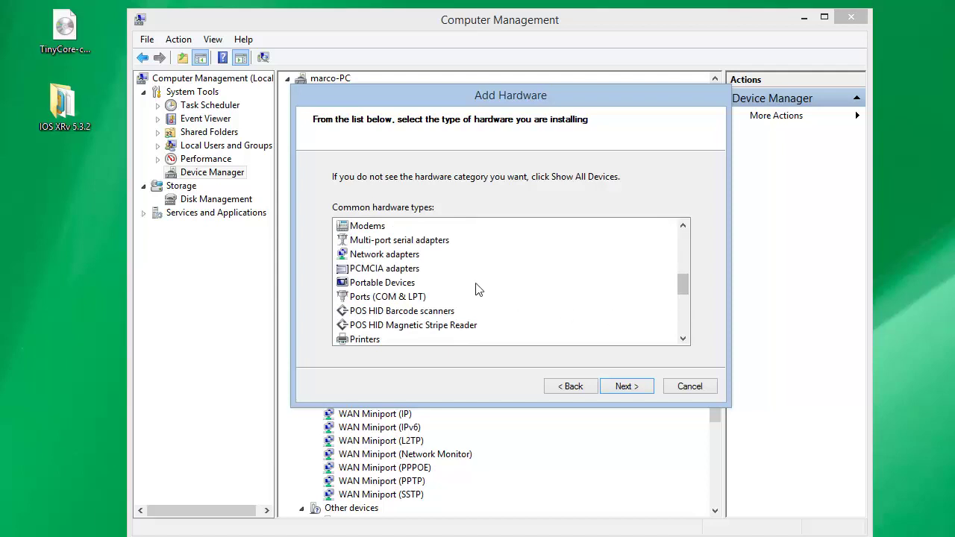
pyautogui.click(390, 255)
pyautogui.click(623, 385)
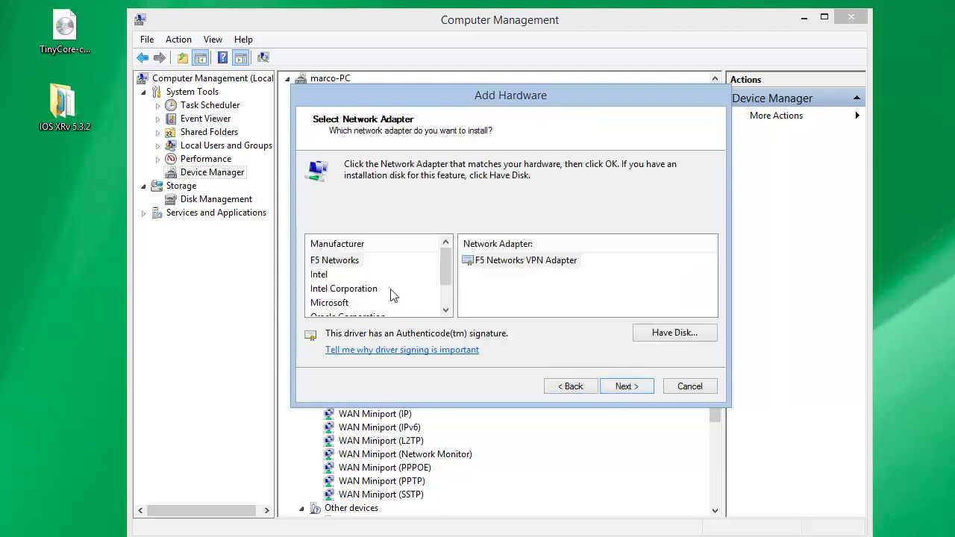
# Select Microsoft's KM-TEST Loopback Adapter and install it through to Finish
pyautogui.click(325, 305)
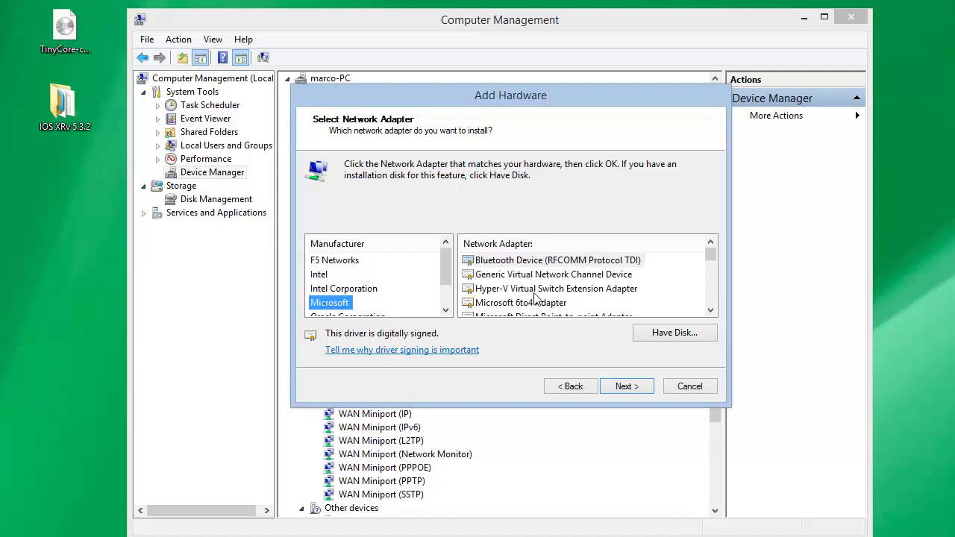
pyautogui.click(711, 298)
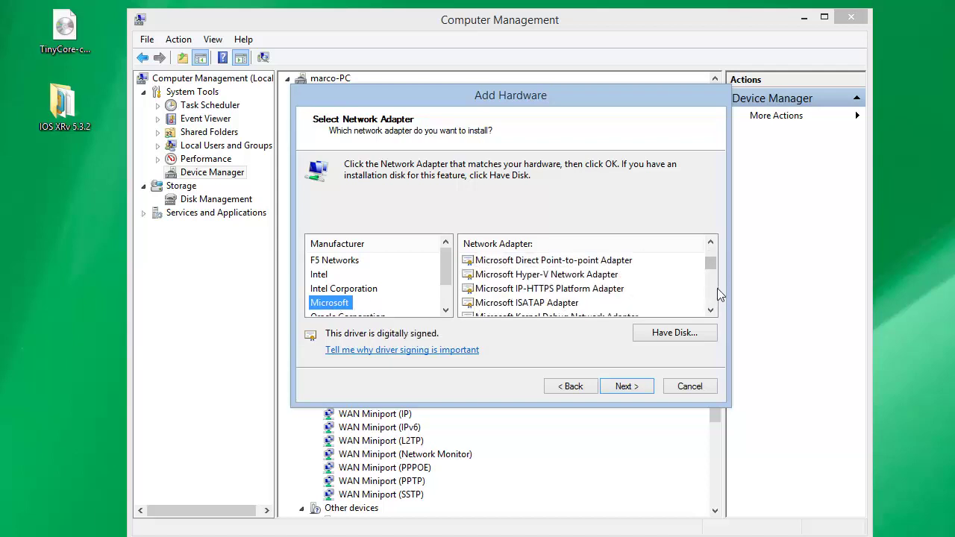
pyautogui.scroll(-1, 716, 295)
pyautogui.click(535, 290)
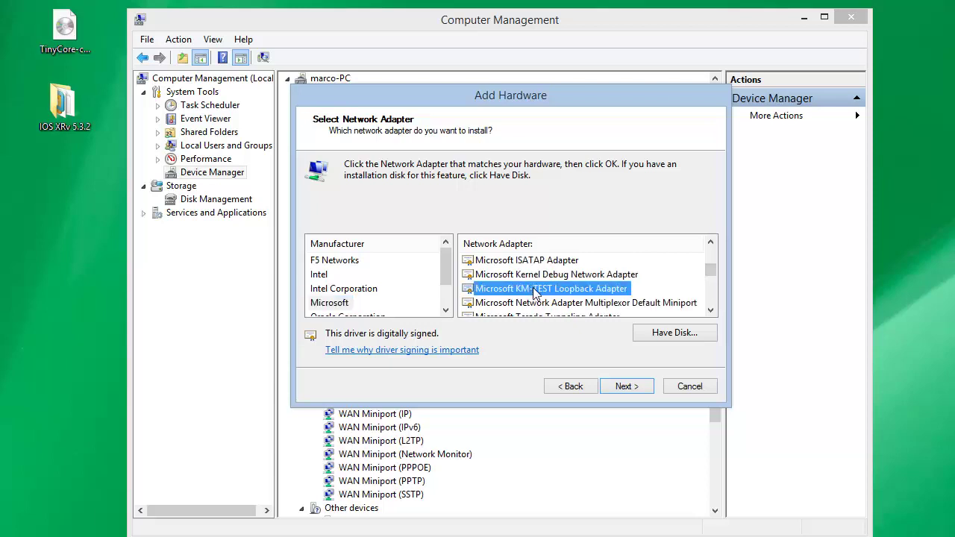
pyautogui.click(710, 311)
pyautogui.click(710, 311)
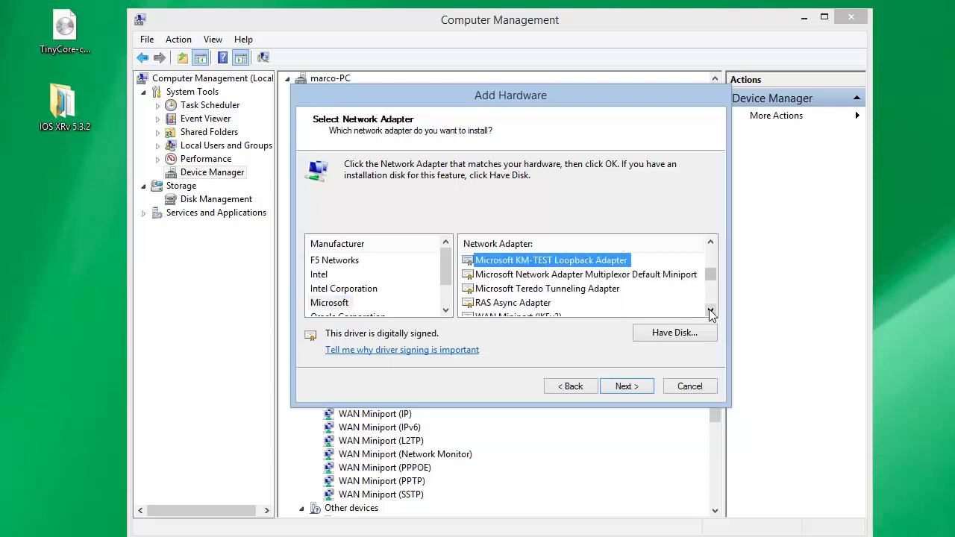
pyautogui.click(710, 311)
pyautogui.click(710, 311)
pyautogui.moveTo(710, 312); pyautogui.dragTo(710, 312)
pyautogui.click(627, 387)
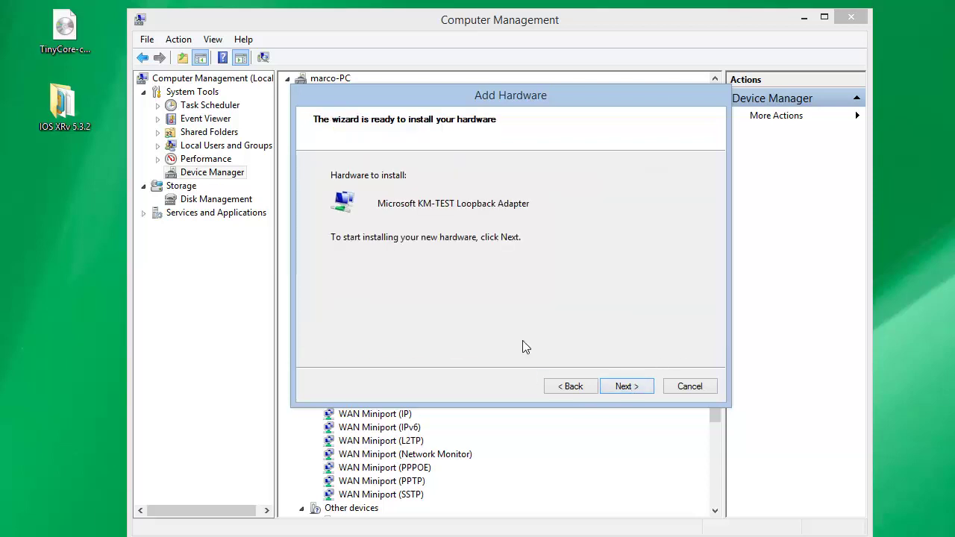
pyautogui.click(626, 385)
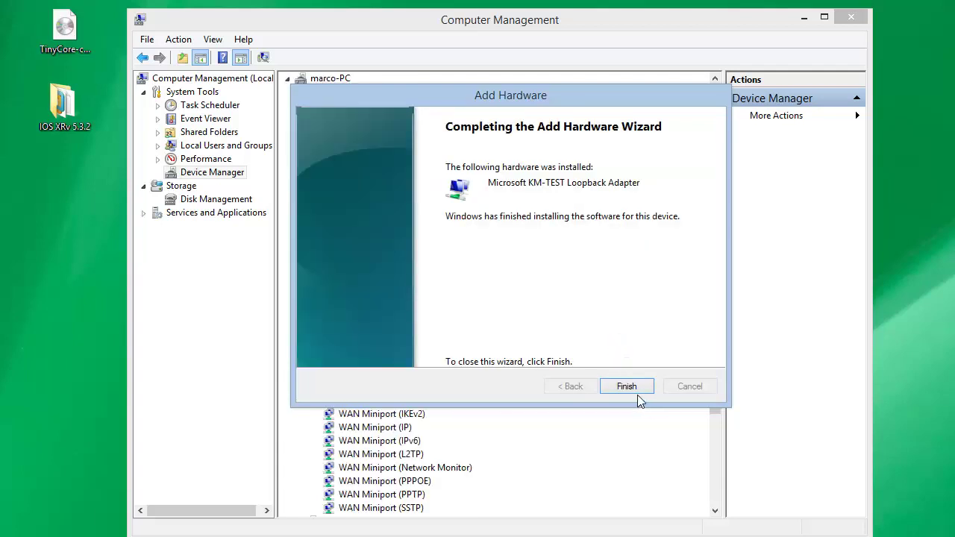
pyautogui.click(636, 392)
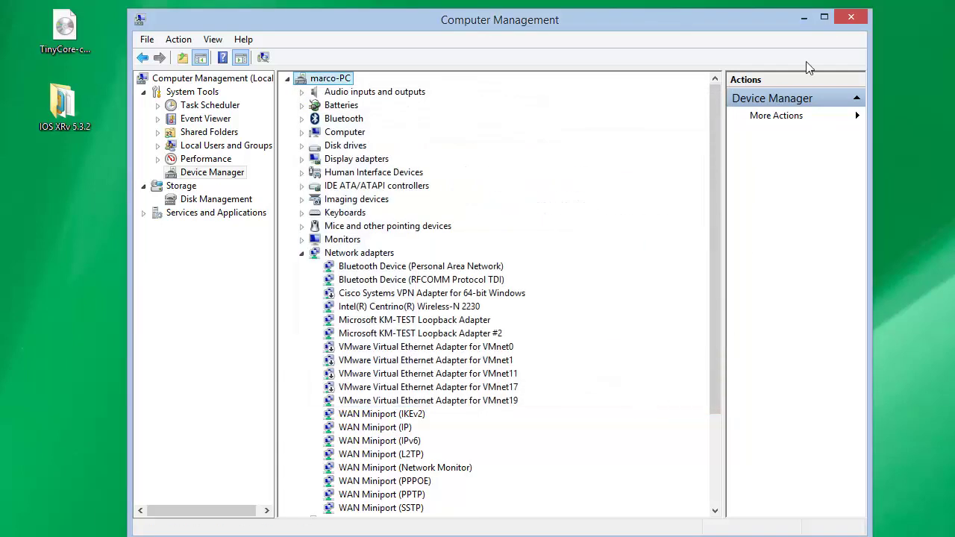
# Close Computer Management and open the network settings from This PC
pyautogui.click(854, 18)
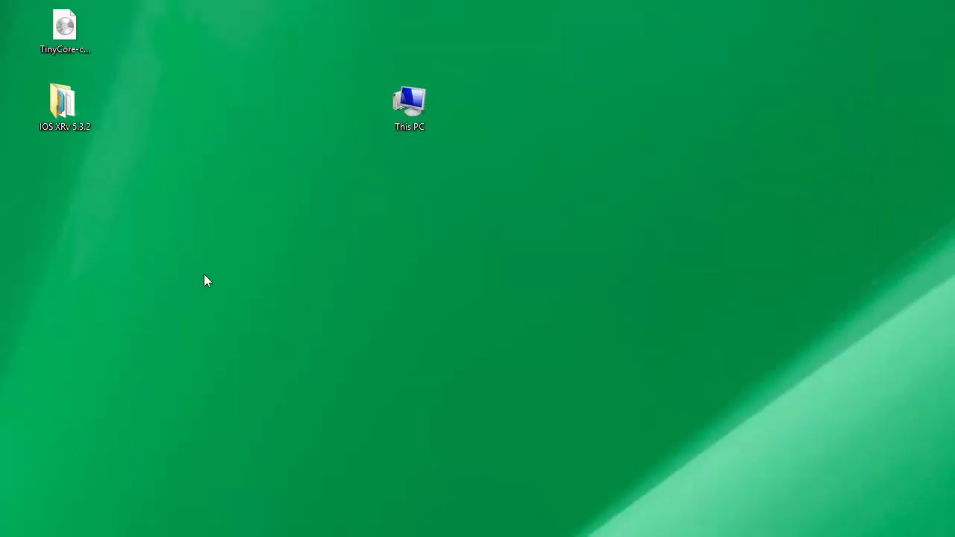
pyautogui.moveTo(384, 119); pyautogui.dragTo(0, 104)
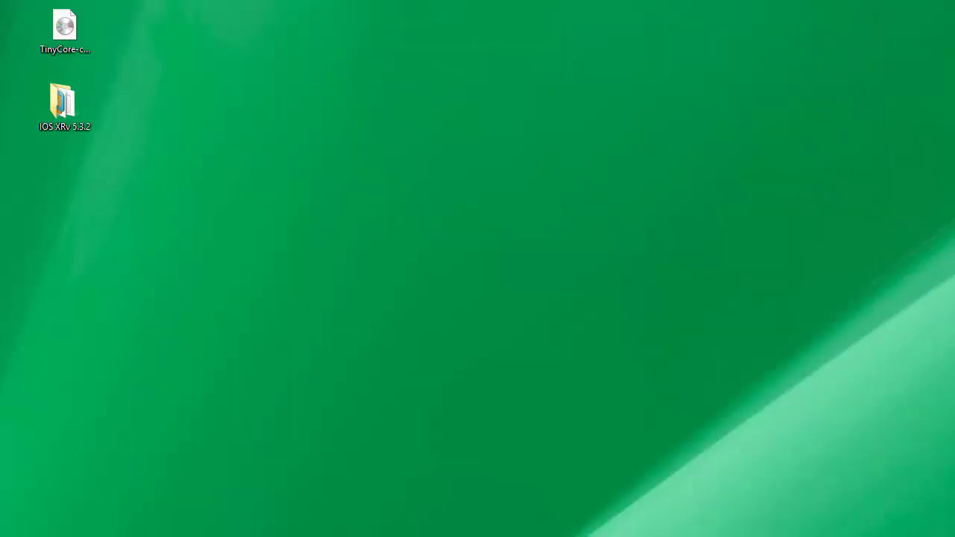
pyautogui.rightClick(0, 102)
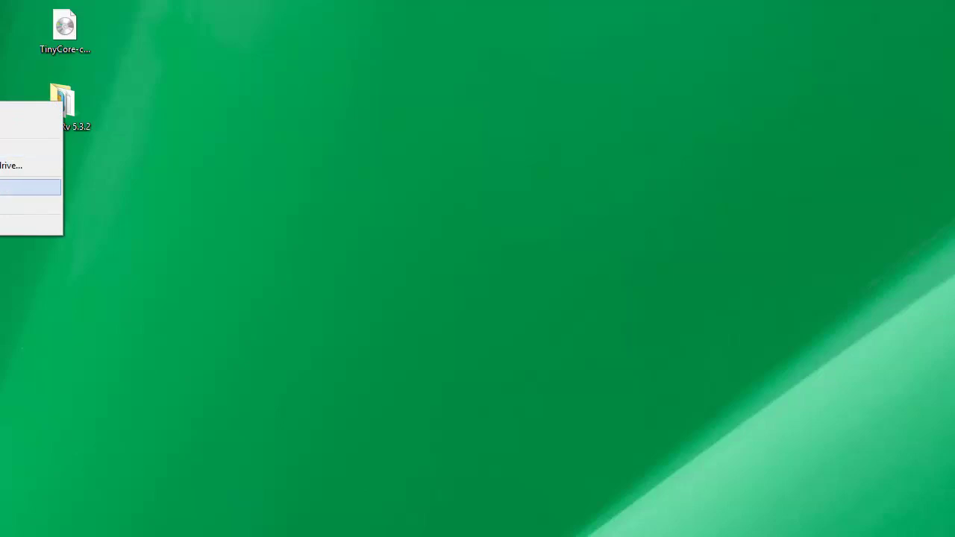
pyautogui.click(0, 224)
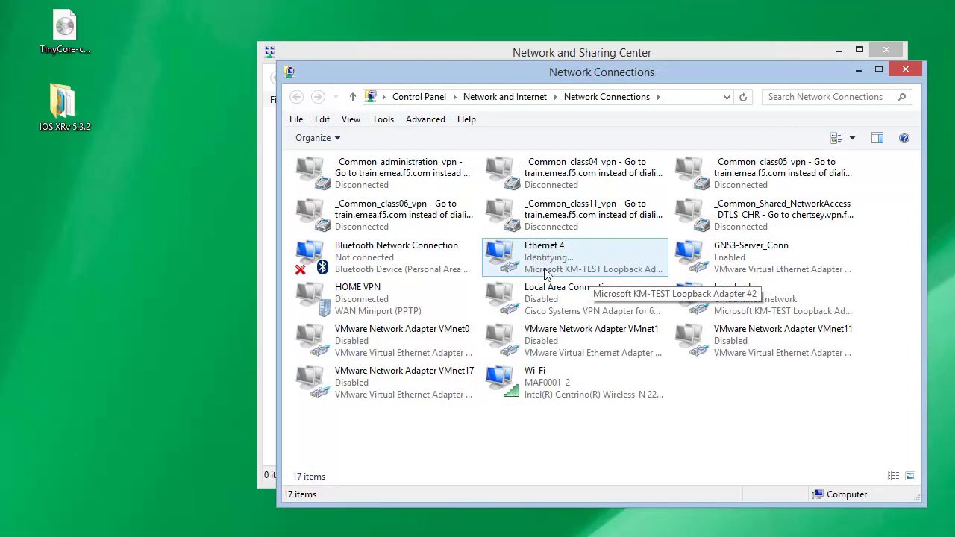
# Inspect the Loopback connection's IPv4 properties and cancel without changes
pyautogui.click(744, 307)
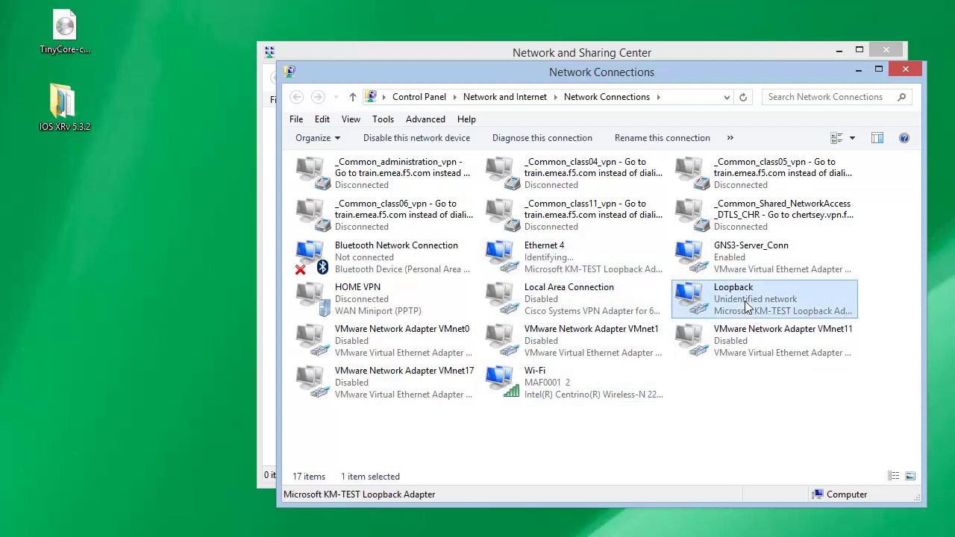
pyautogui.rightClick(745, 307)
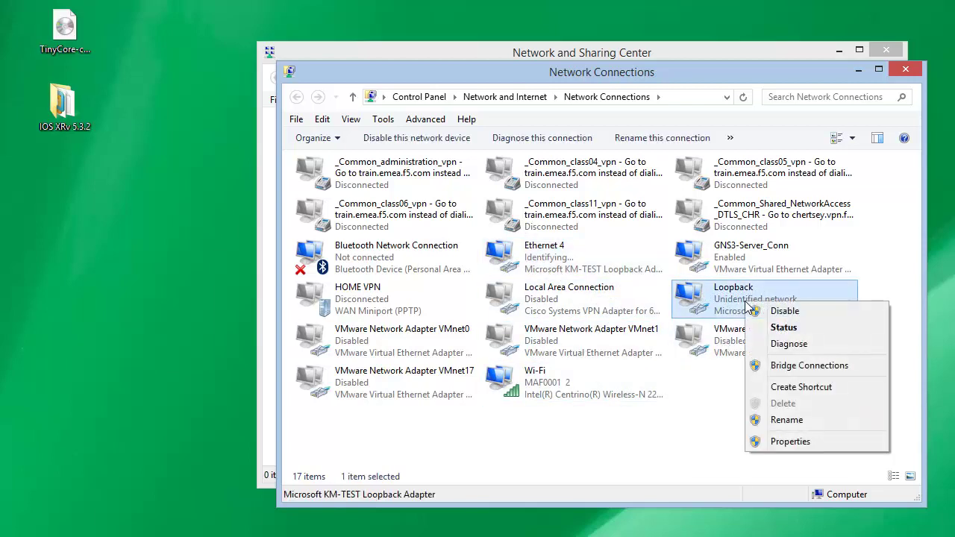
pyautogui.click(804, 441)
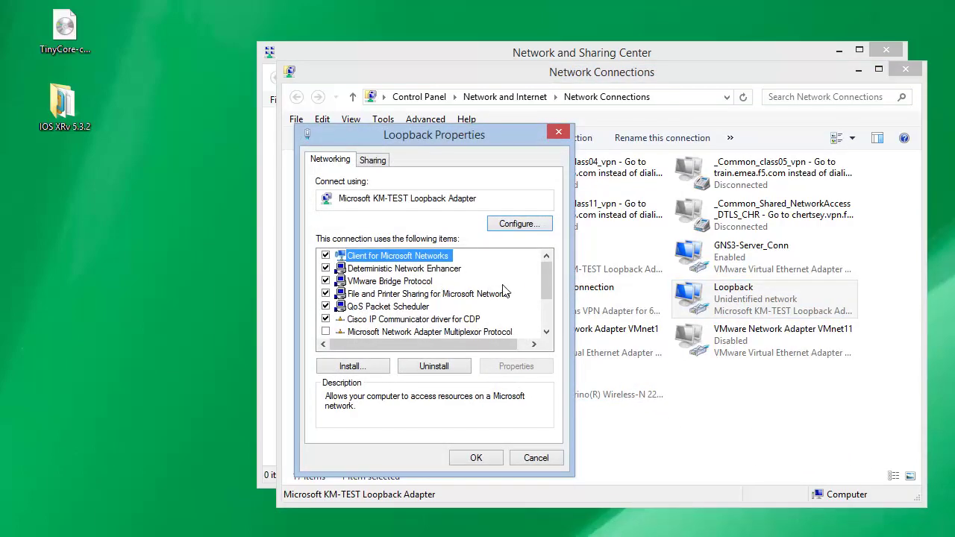
pyautogui.moveTo(543, 282); pyautogui.dragTo(546, 335)
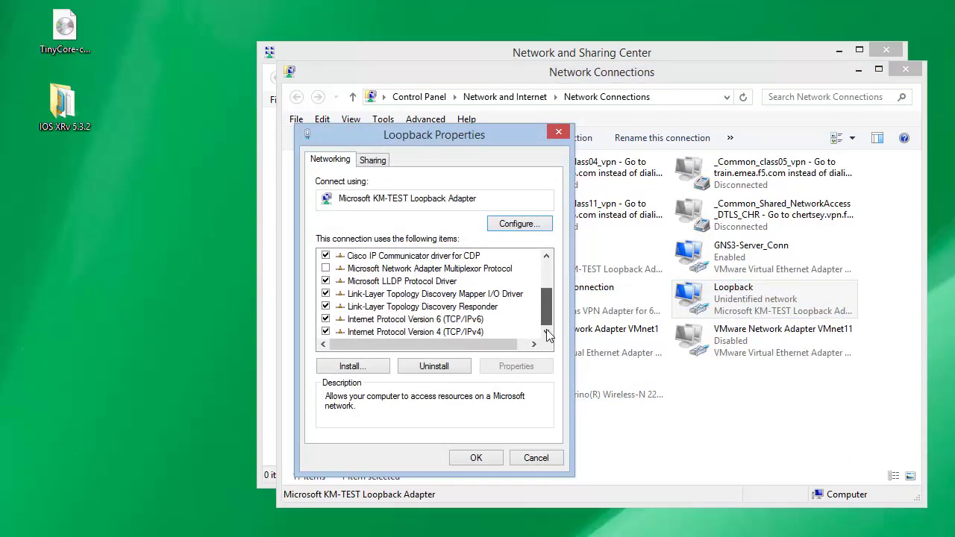
pyautogui.doubleClick(460, 334)
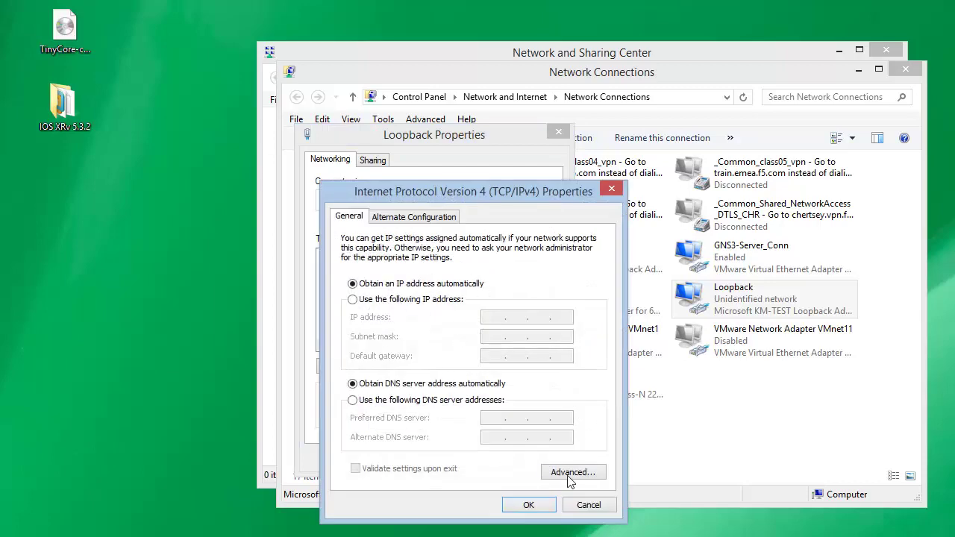
pyautogui.click(588, 505)
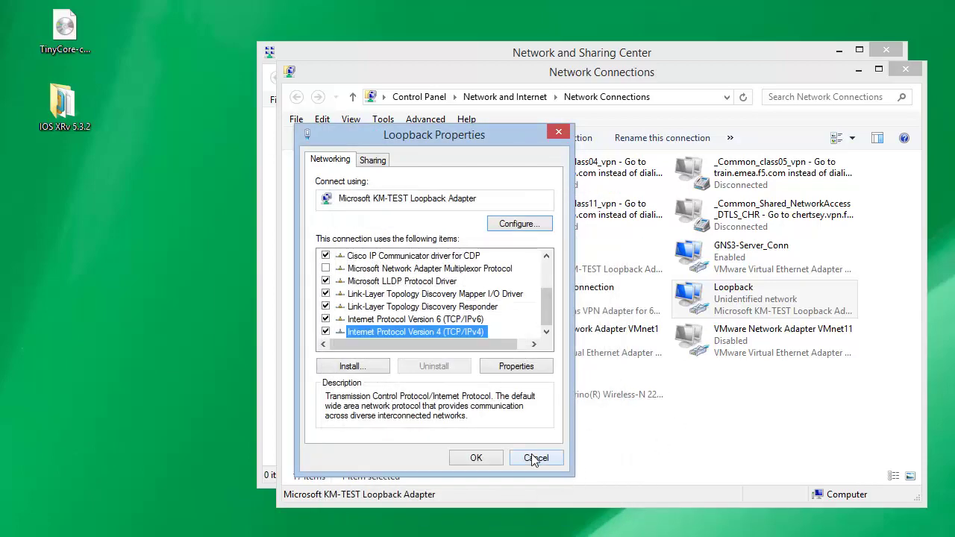
pyautogui.click(535, 458)
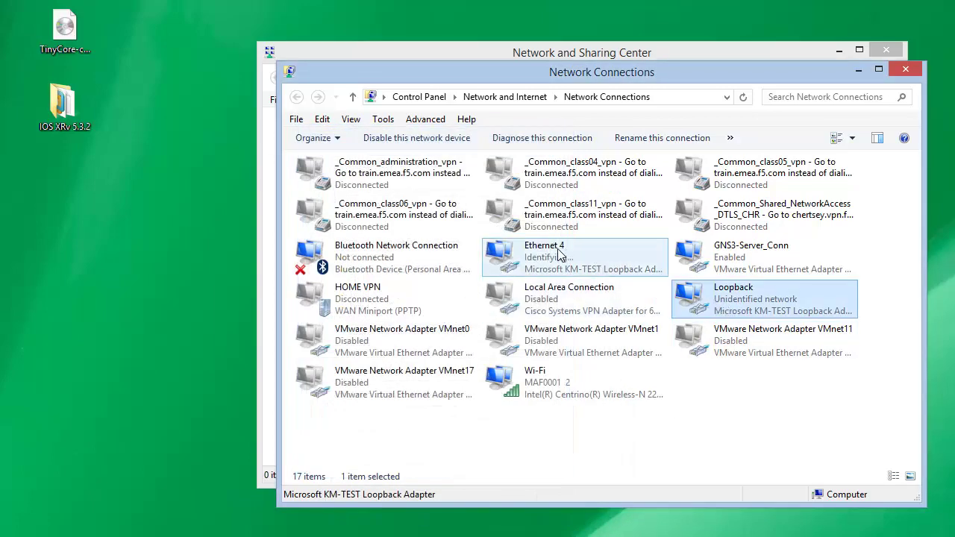
# Rename the Ethernet 4 adapter to Loopback2
pyautogui.rightClick(534, 251)
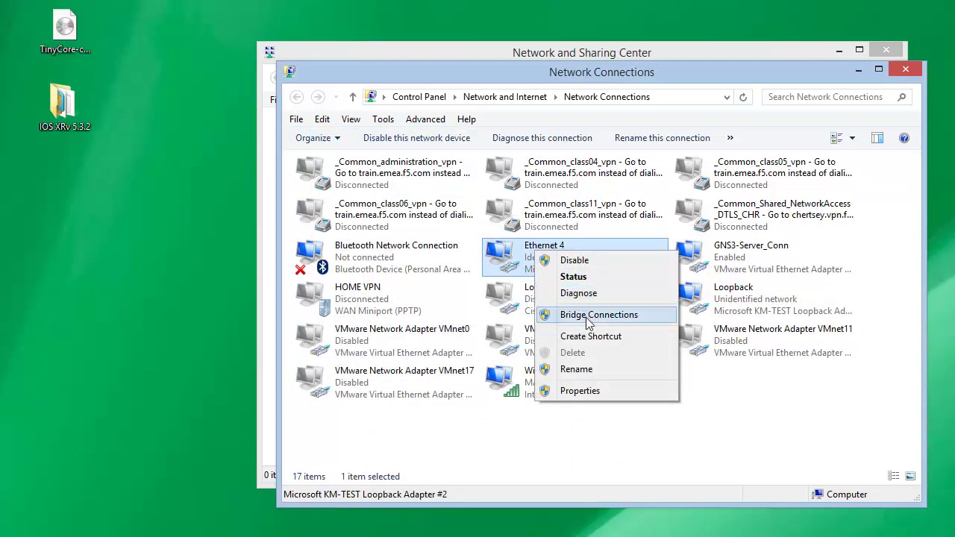
pyautogui.click(593, 370)
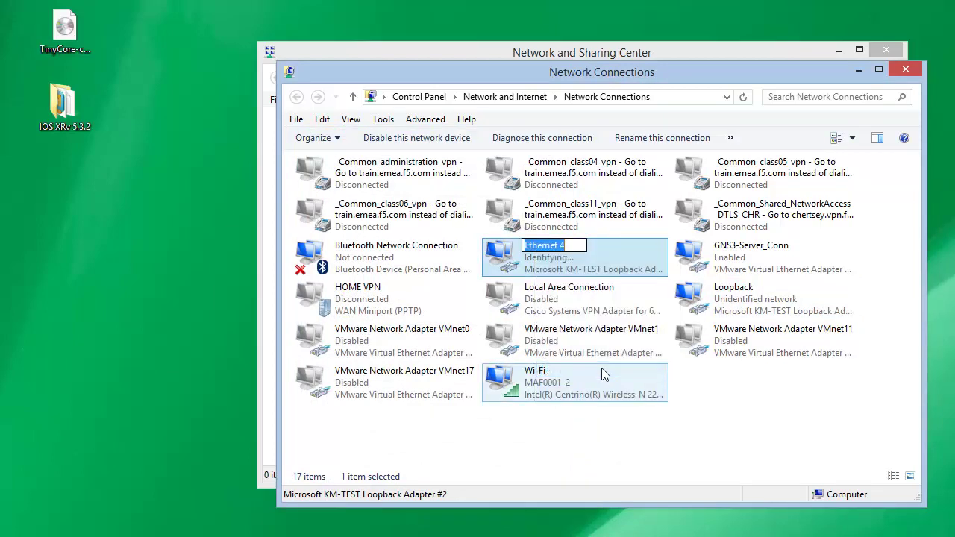
pyautogui.write('Loopback2')
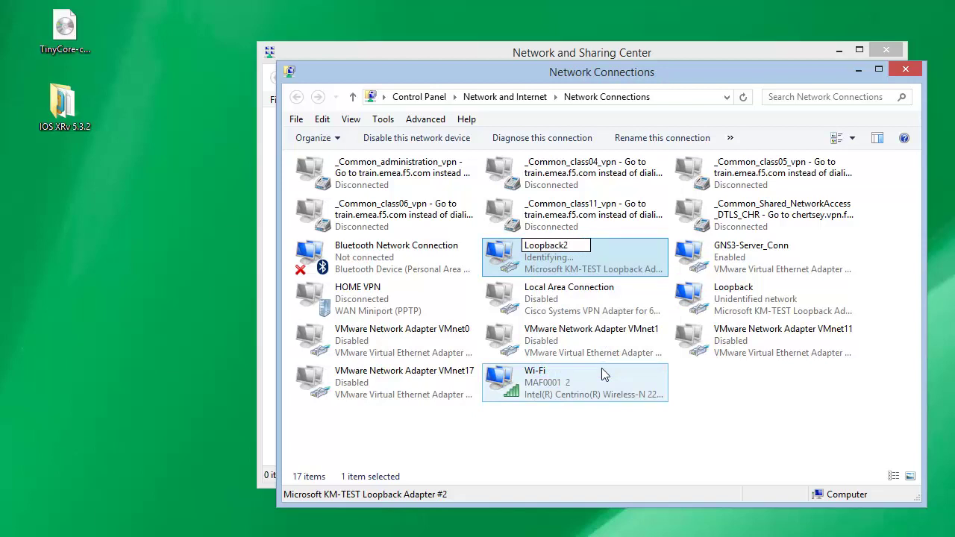
pyautogui.press('Return')
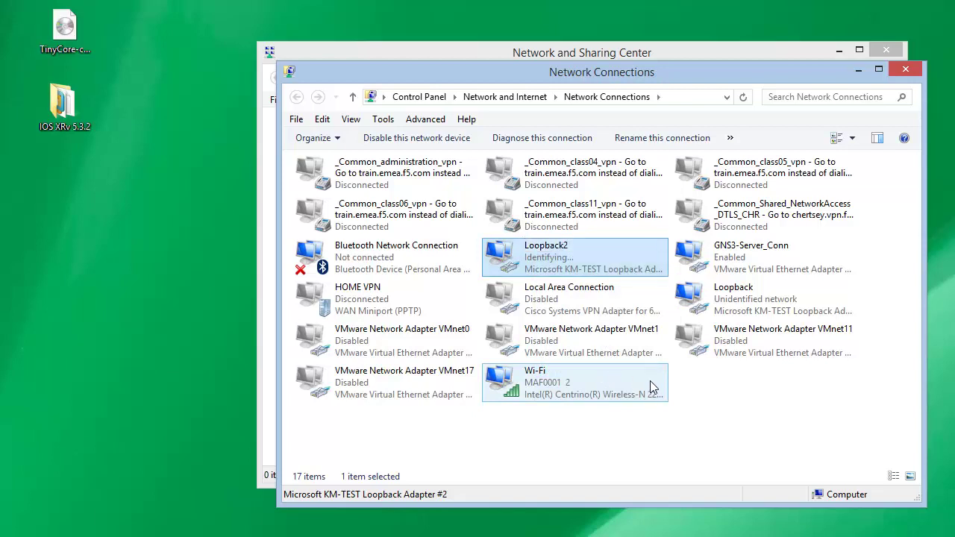
pyautogui.click(680, 402)
# Disable Loopback2 and close Network Connections and Network and Sharing Center
pyautogui.rightClick(572, 260)
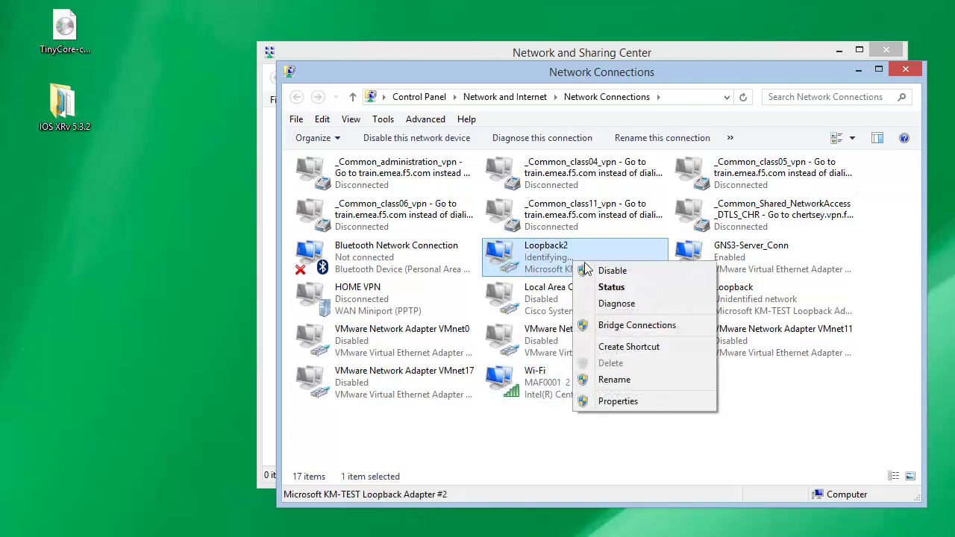
pyautogui.click(586, 269)
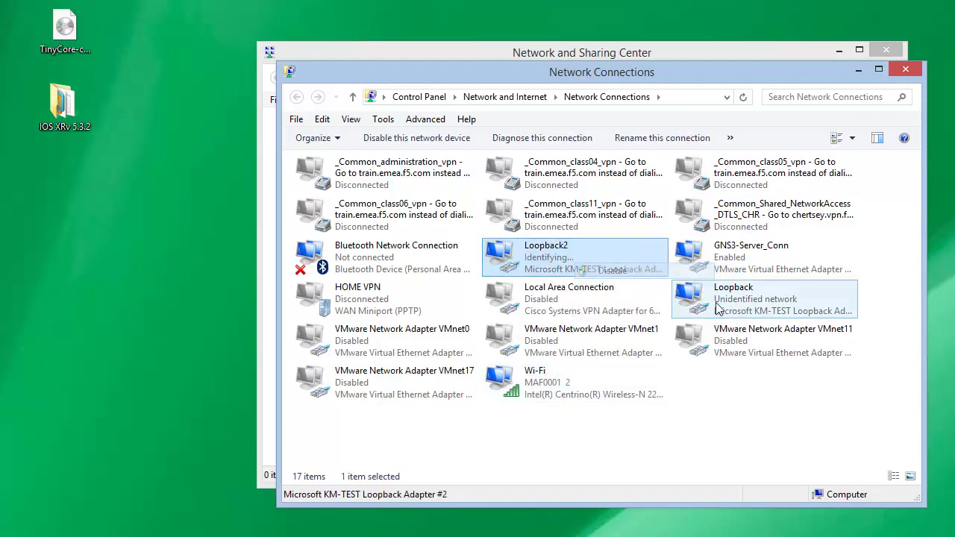
pyautogui.click(906, 71)
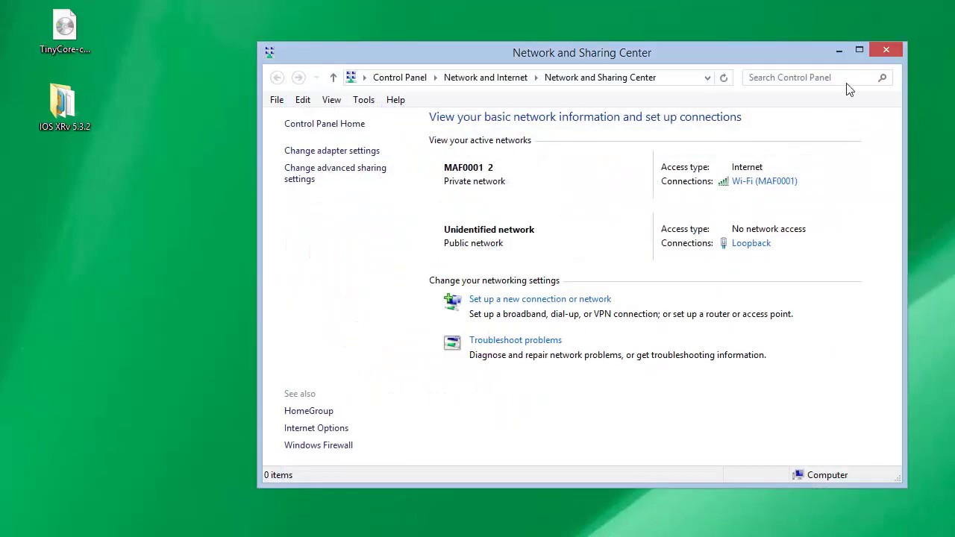
pyautogui.click(896, 50)
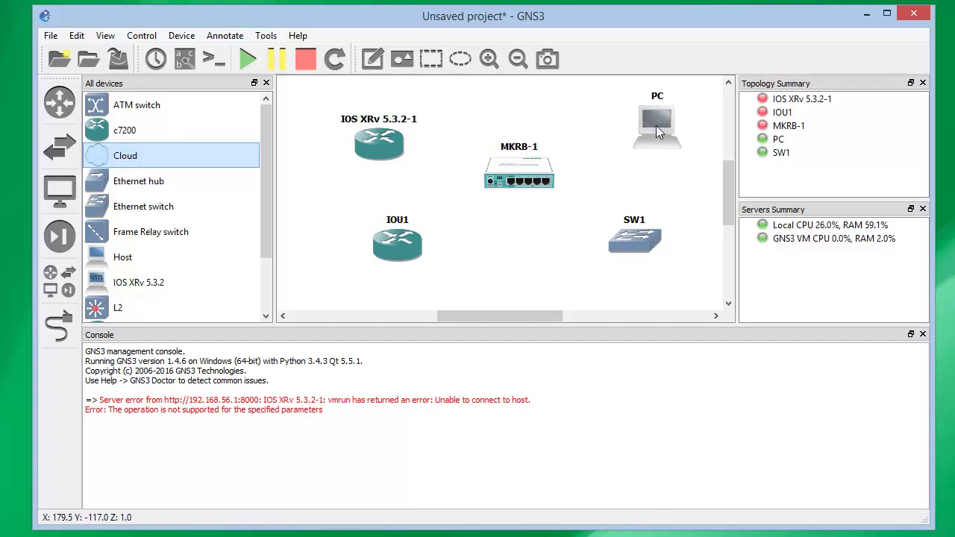
# Link the PC cloud's Loopback port to SW1 port 8
pyautogui.moveTo(654, 129)
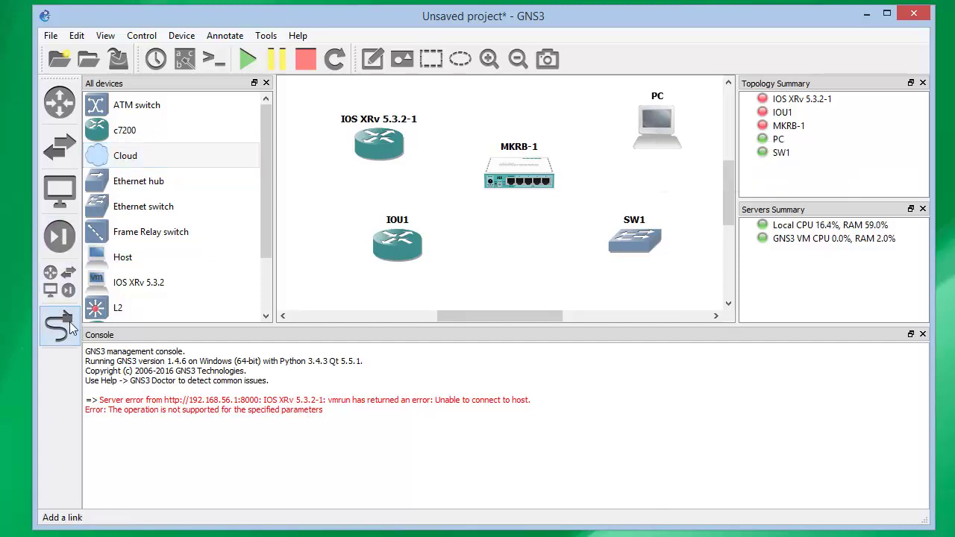
pyautogui.click(71, 328)
pyautogui.click(655, 125)
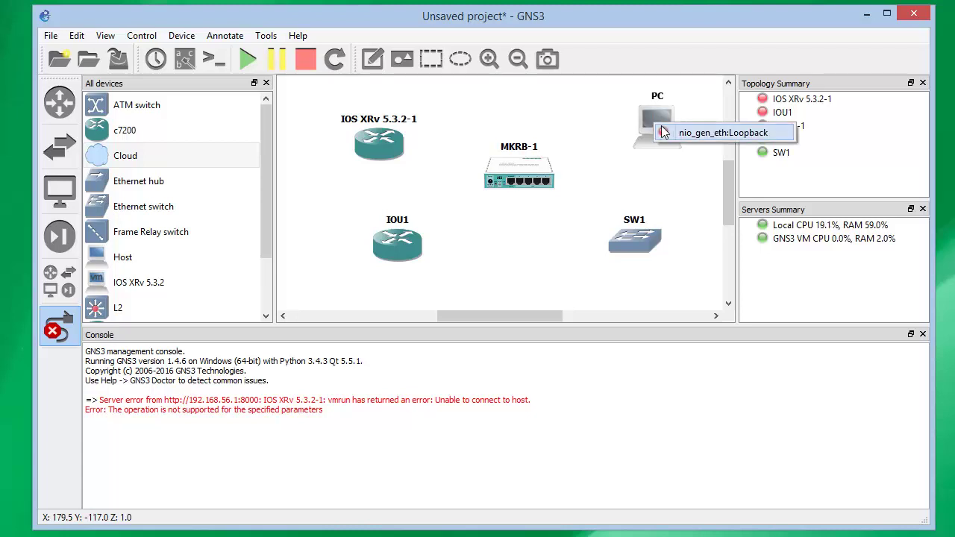
pyautogui.click(699, 134)
pyautogui.click(642, 237)
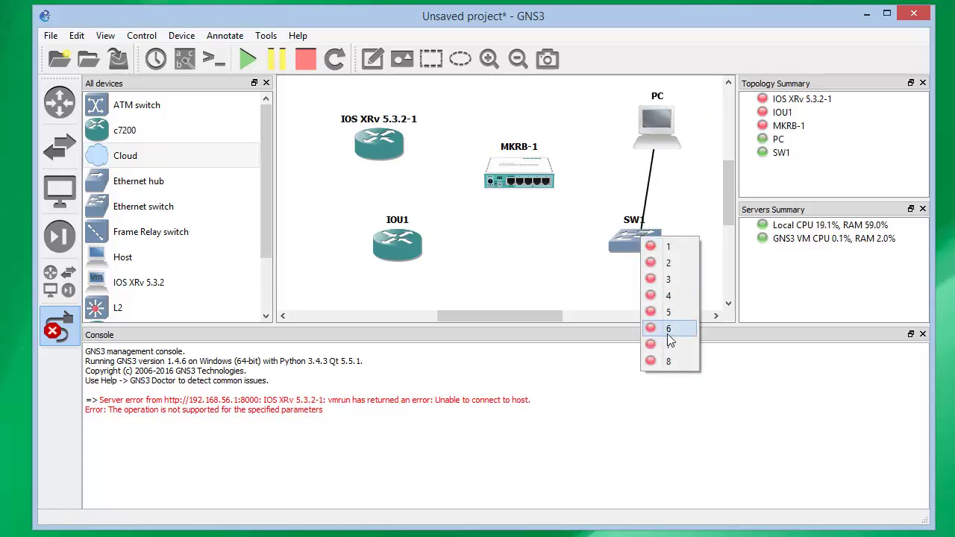
pyautogui.click(670, 361)
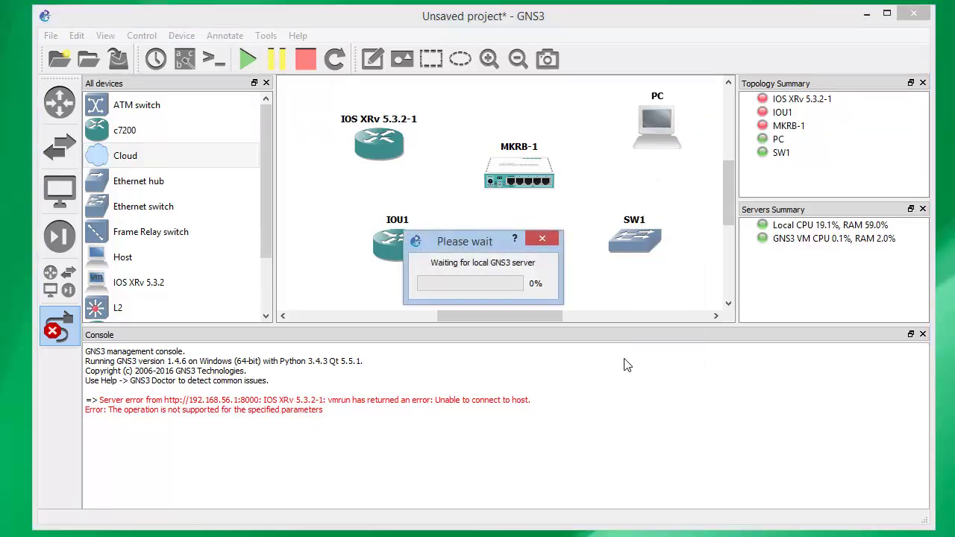
# Link MKRB-1's Ethernet0 to SW1 port 1
pyautogui.click(534, 174)
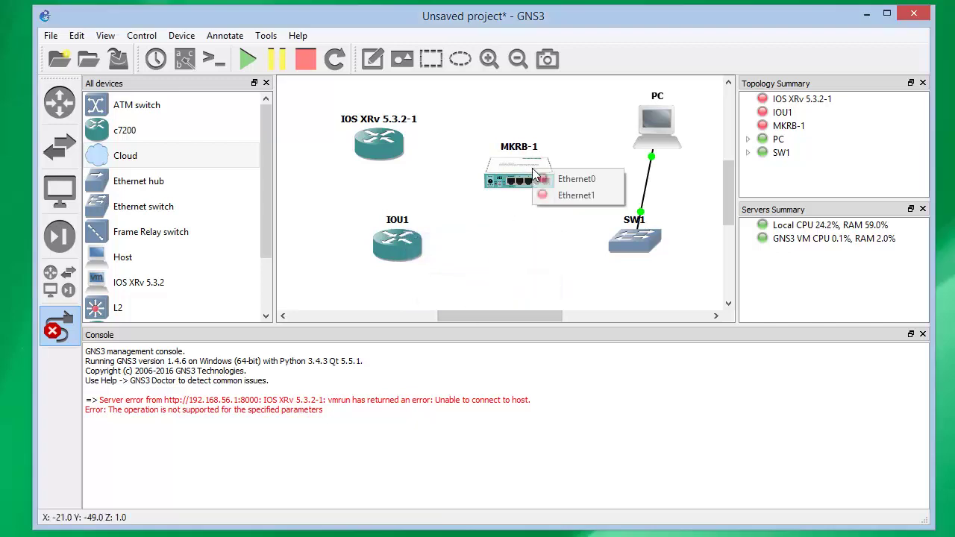
pyautogui.click(573, 184)
pyautogui.click(638, 247)
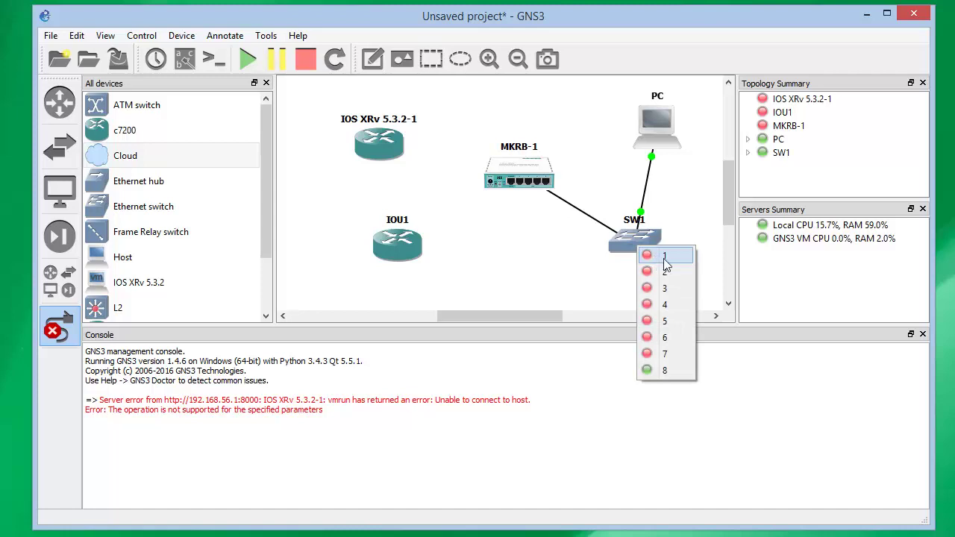
pyautogui.click(663, 257)
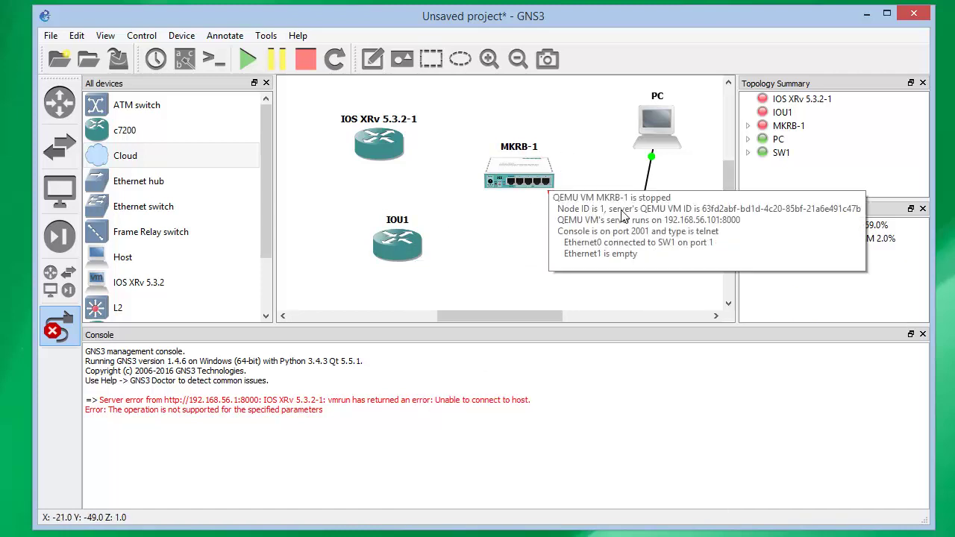
pyautogui.moveTo(633, 240)
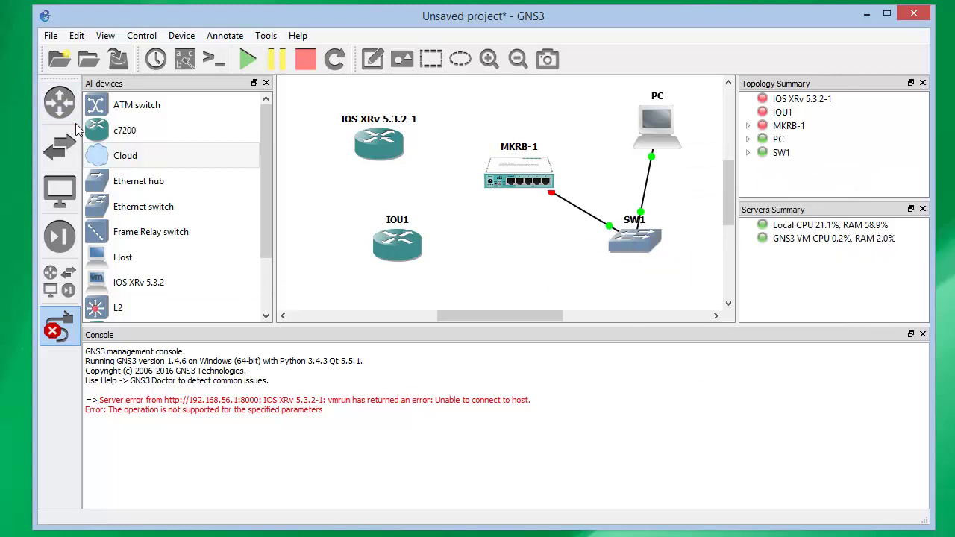
# Try linking IOS XRv 5.3.2-1's Ethernet0 to MKRB-1's Ethernet1
pyautogui.click(60, 328)
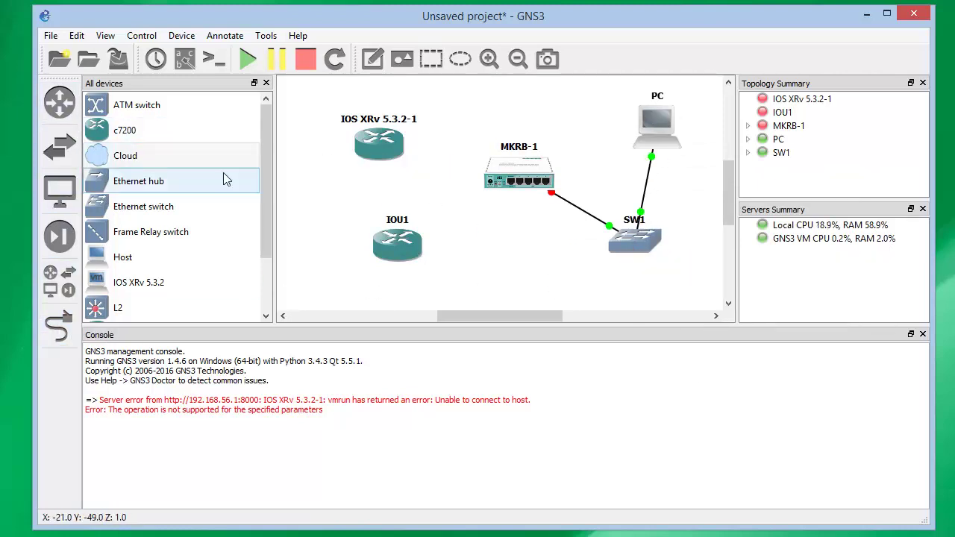
pyautogui.click(60, 326)
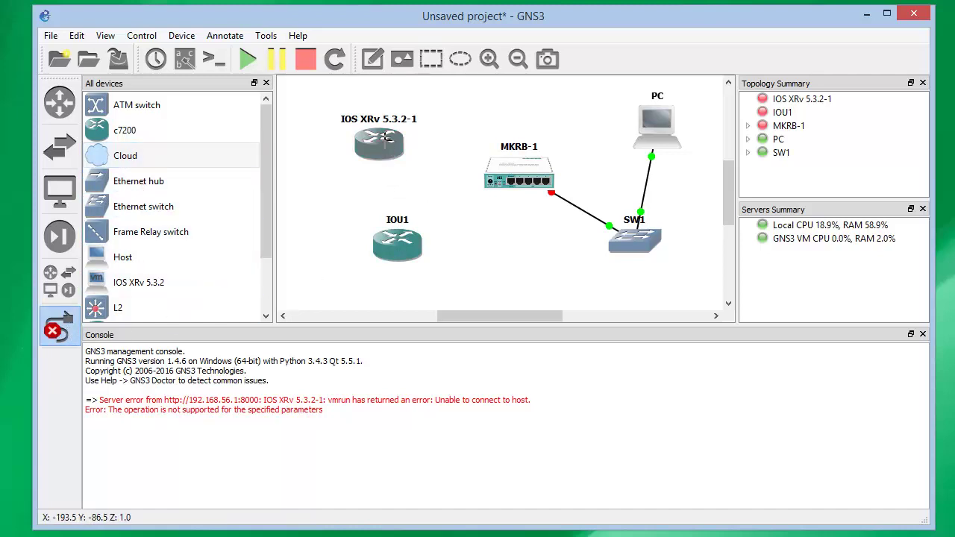
pyautogui.click(382, 136)
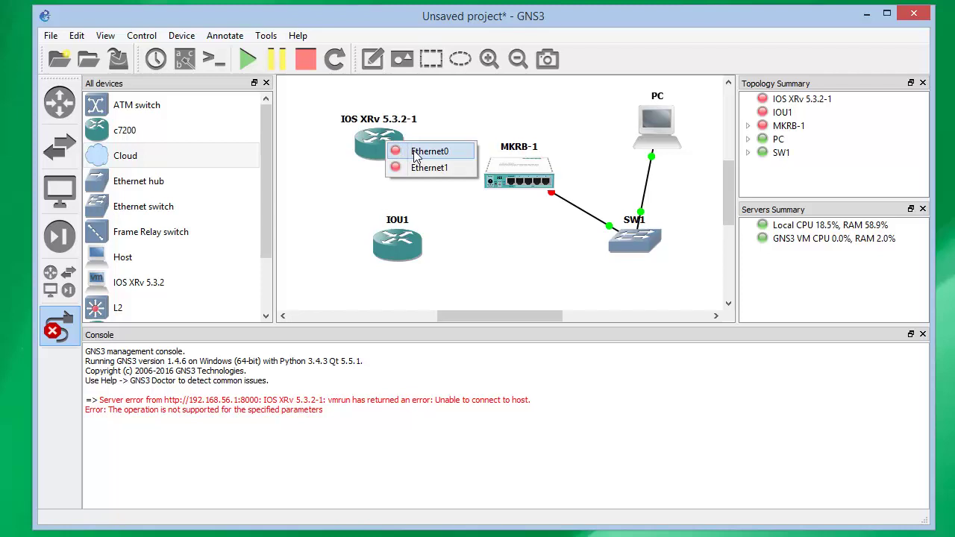
pyautogui.click(416, 151)
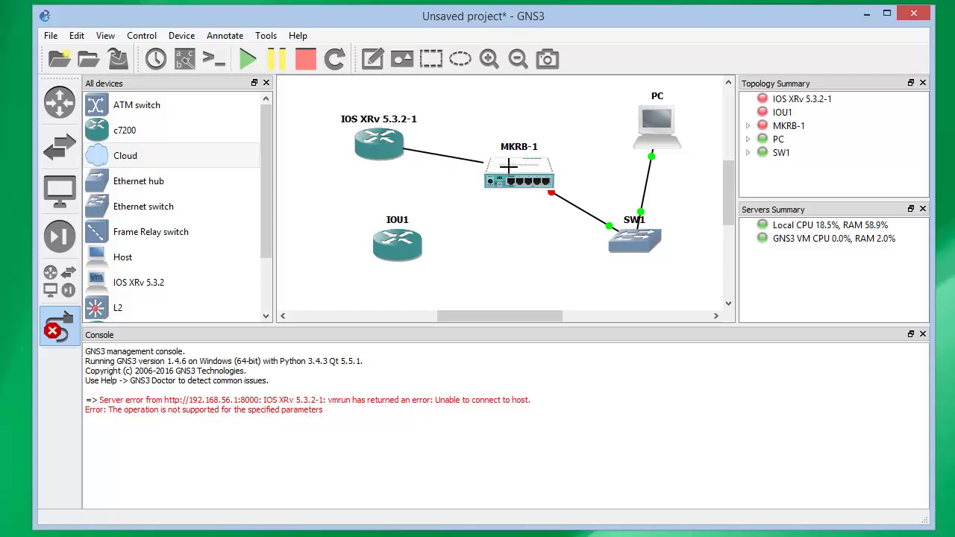
pyautogui.click(510, 172)
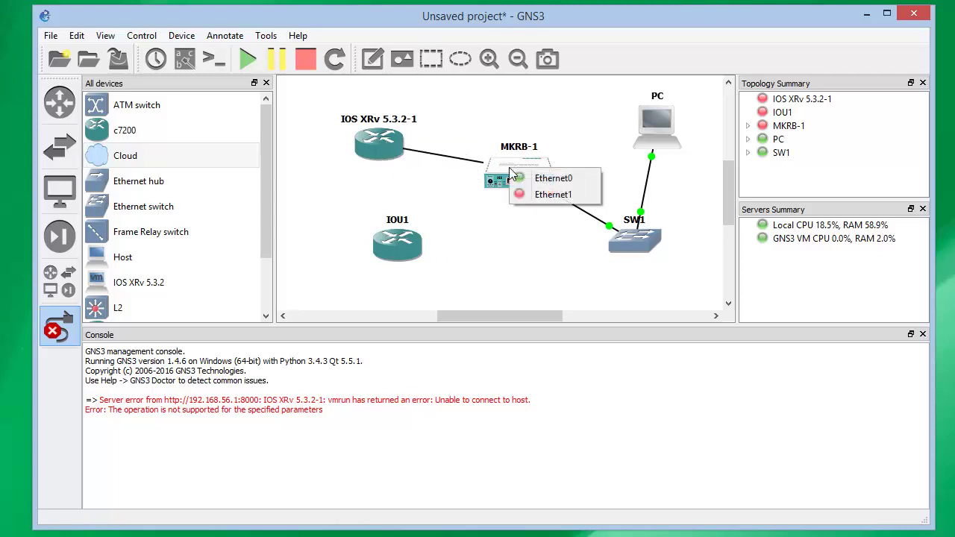
pyautogui.click(543, 195)
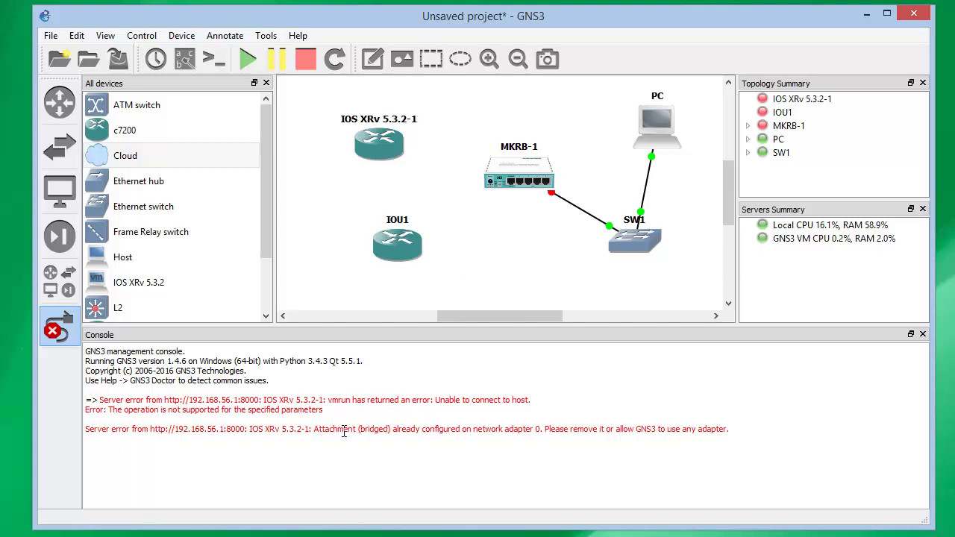
# Connect MKRB-1 to IOU1's Ethernet1/1 and leave link mode
pyautogui.click(391, 247)
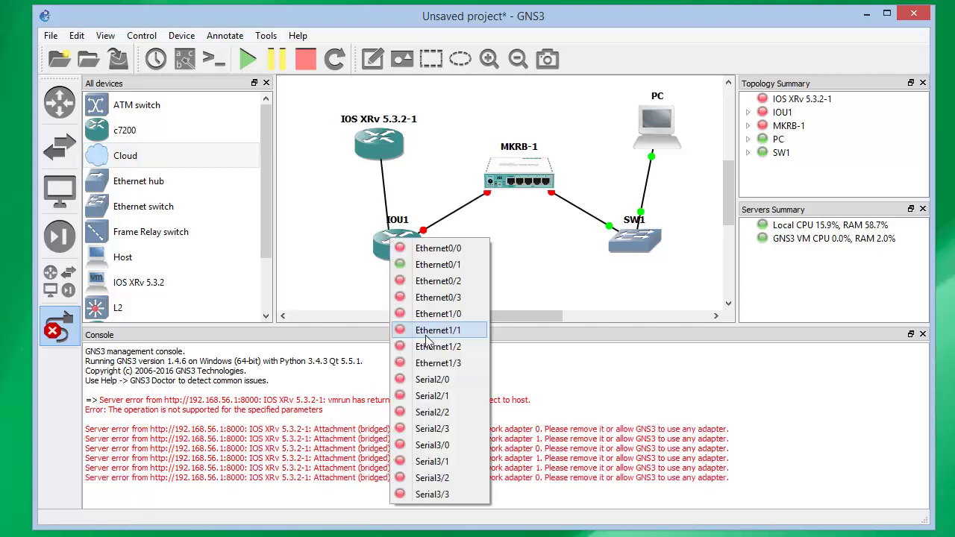
pyautogui.click(429, 333)
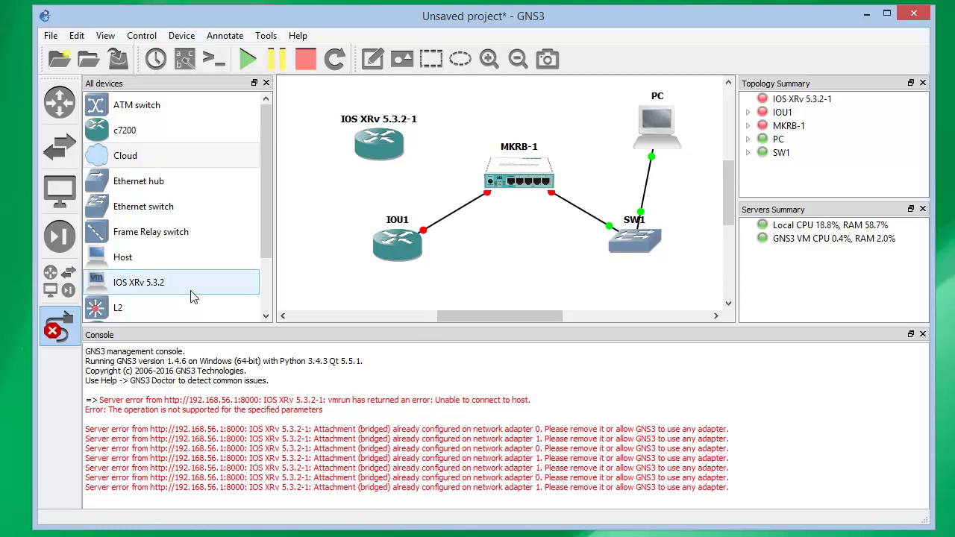
pyautogui.click(58, 328)
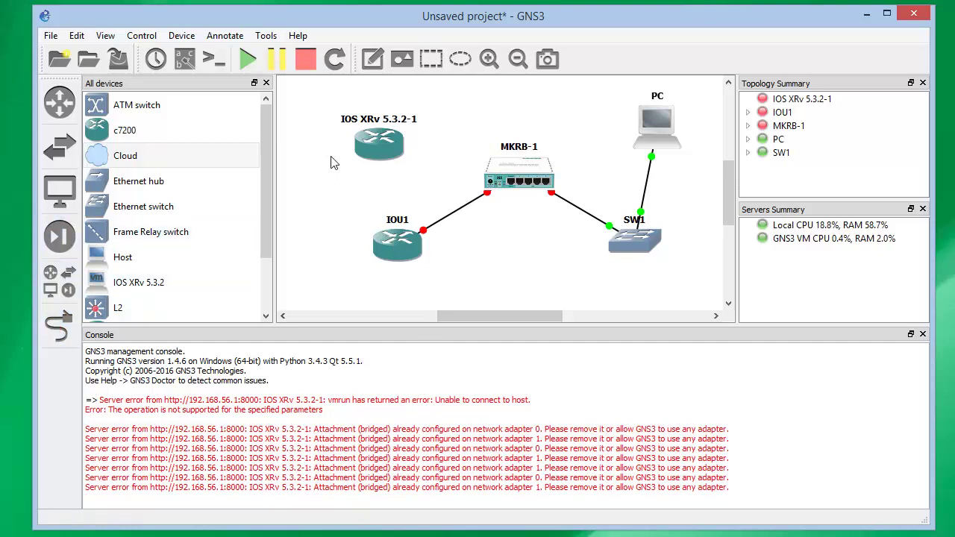
# Delete the failing IOS XRv 5.3.2-1 router node from the topology
pyautogui.rightClick(386, 139)
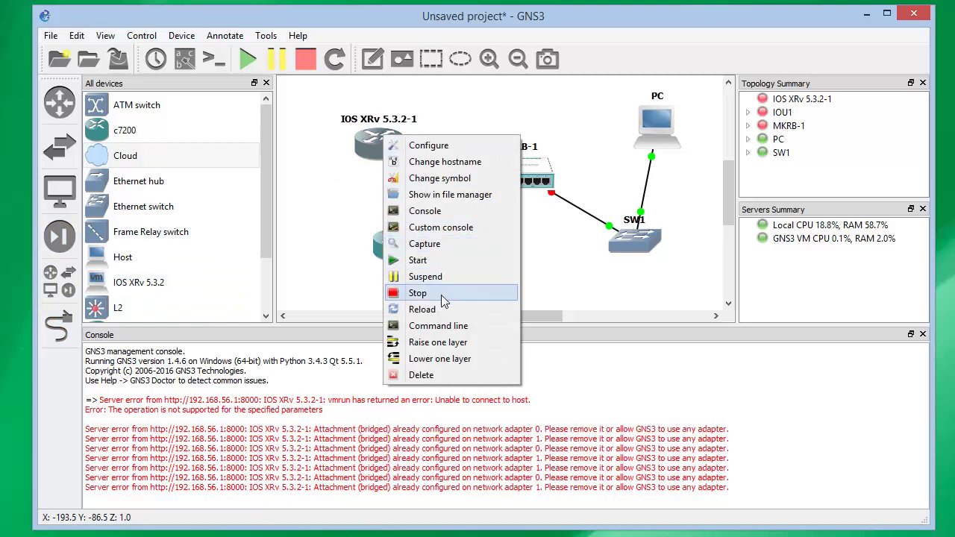
pyautogui.click(422, 375)
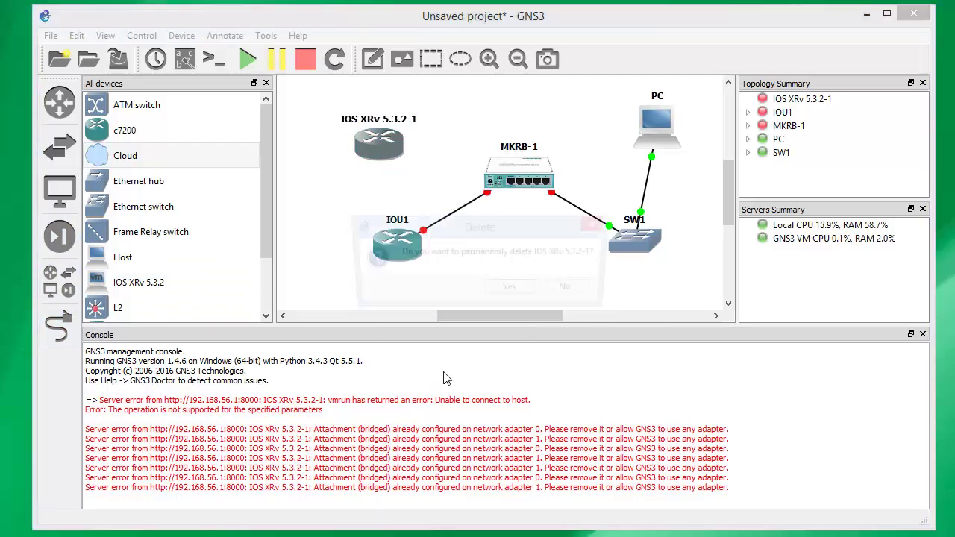
pyautogui.click(518, 291)
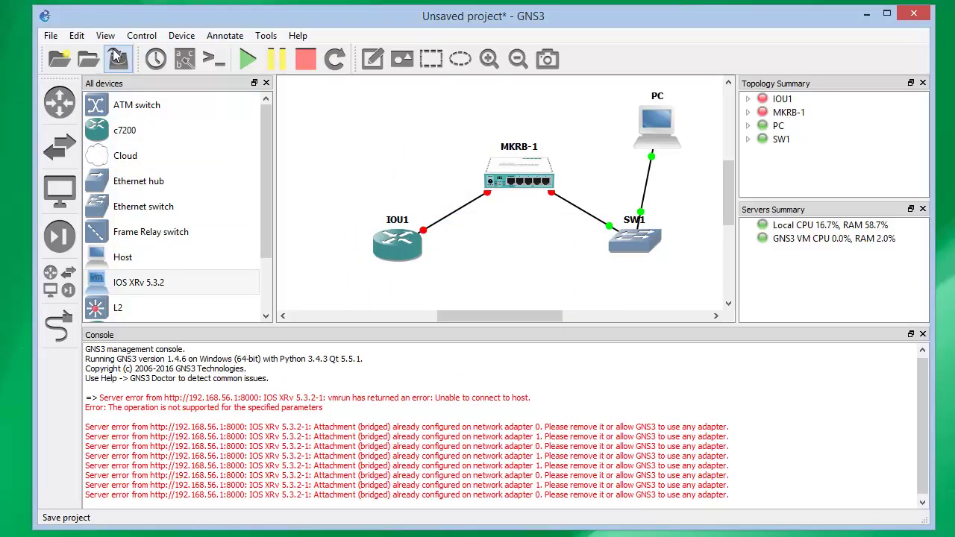
pyautogui.click(78, 36)
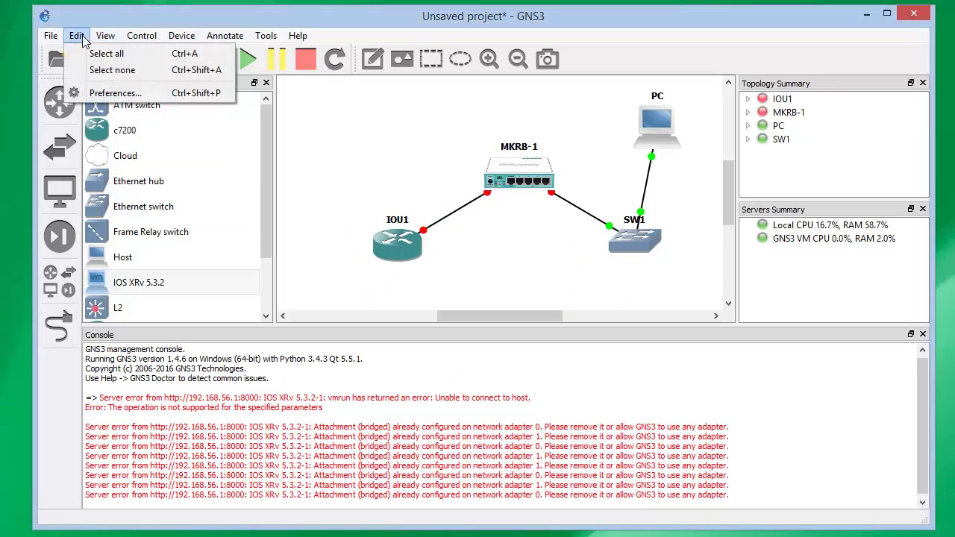
# Start a new Qemu VM template in Preferences, set to run on the local computer
pyautogui.click(114, 94)
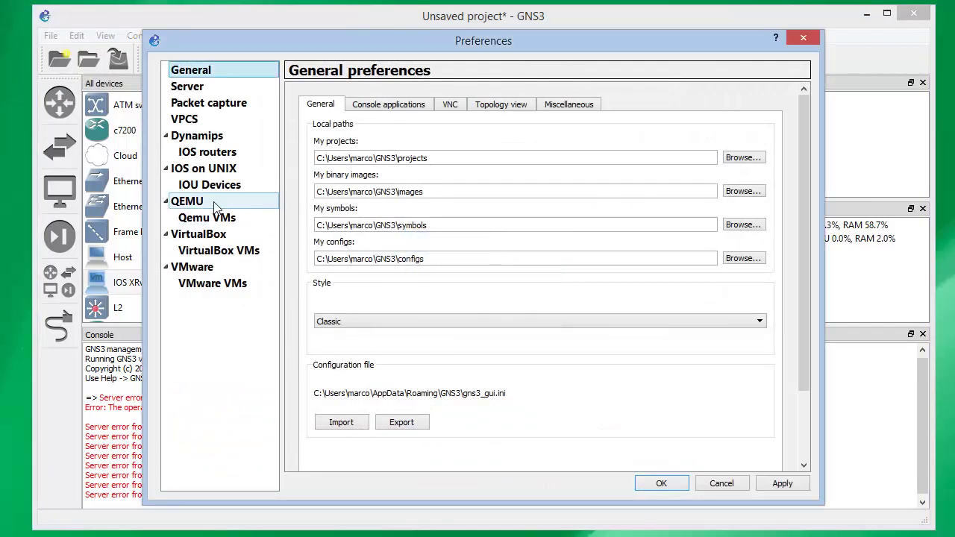
pyautogui.click(223, 220)
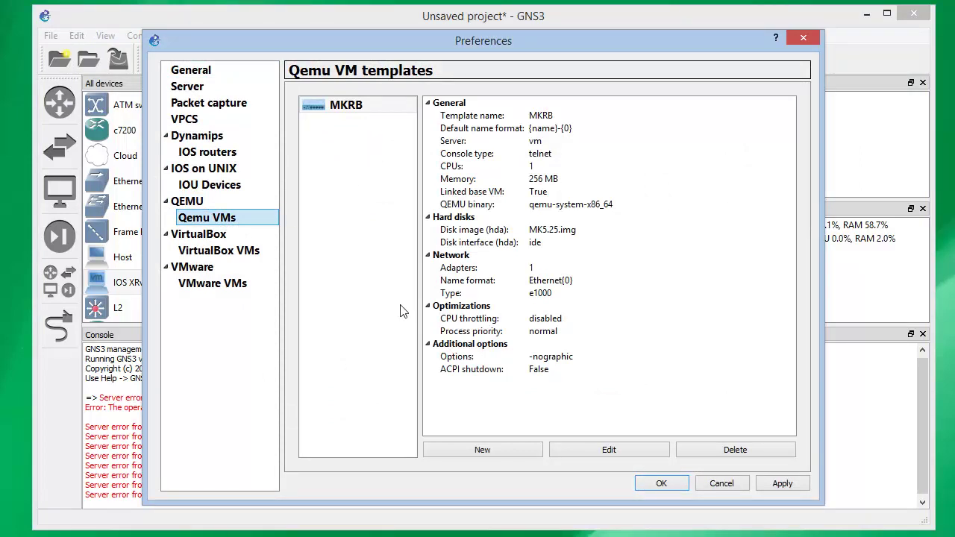
pyautogui.click(472, 451)
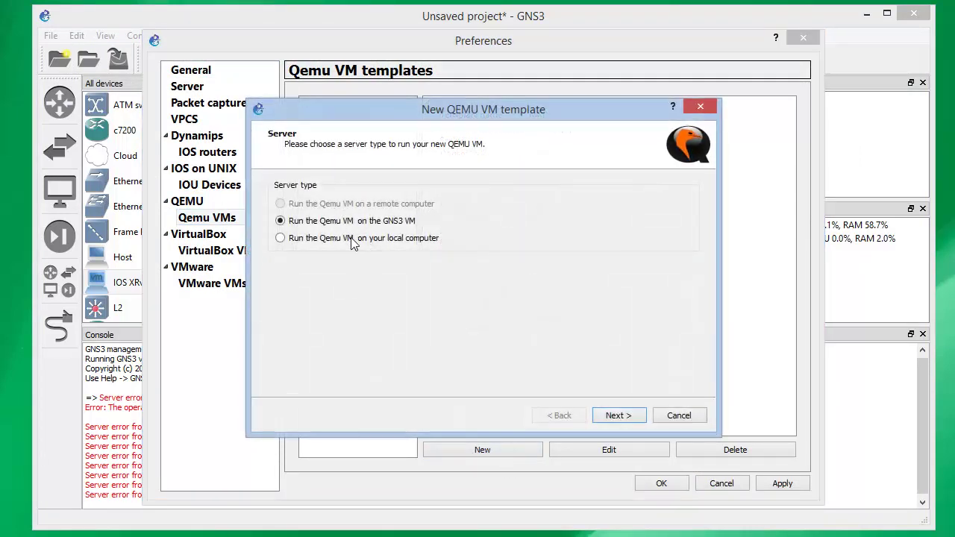
pyautogui.click(353, 239)
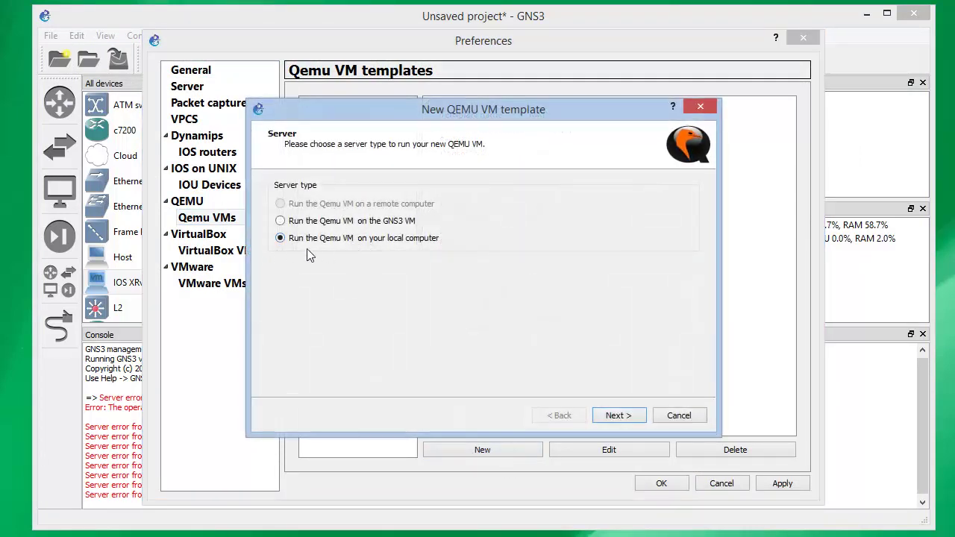
pyautogui.click(620, 416)
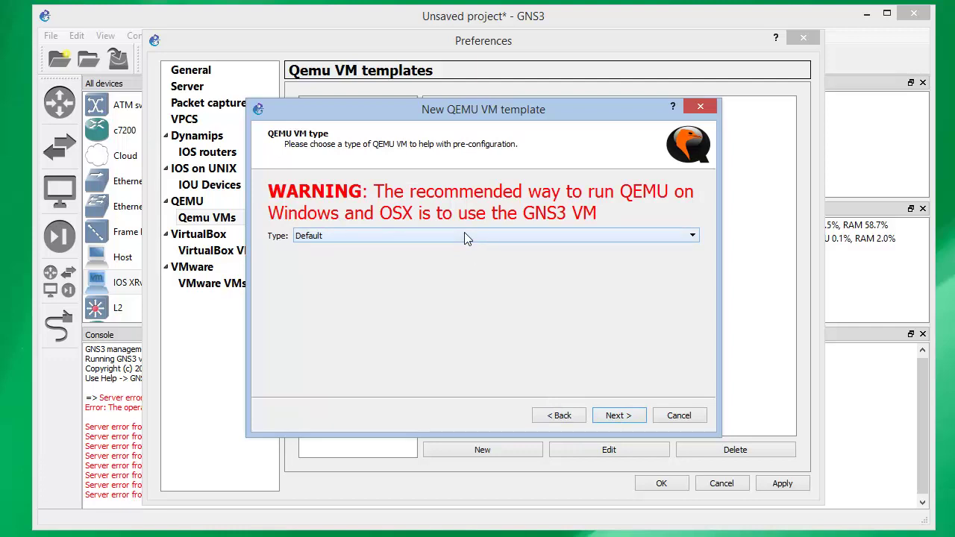
# Choose the IOS-XRv VM type and keep the name IOS-XRv
pyautogui.click(556, 244)
pyautogui.click(553, 277)
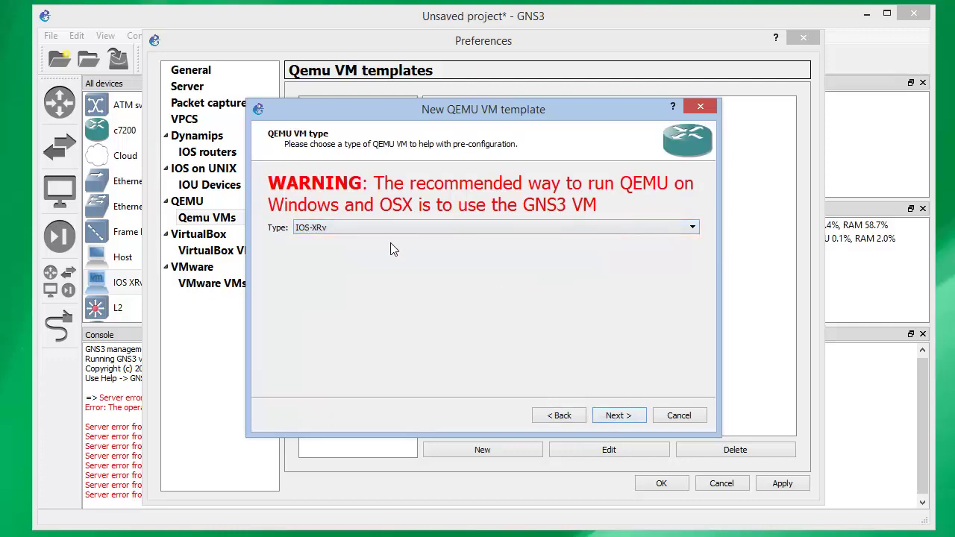
pyautogui.click(617, 420)
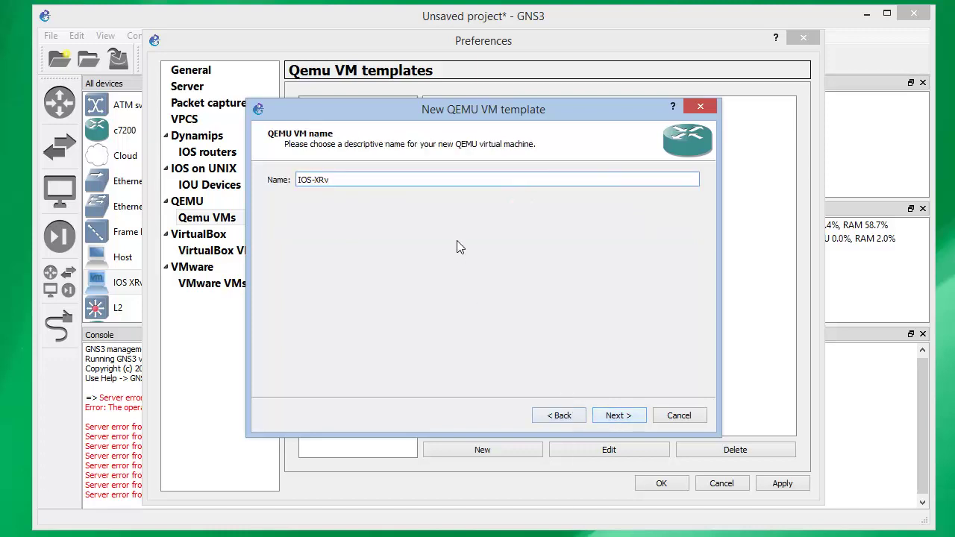
pyautogui.click(628, 418)
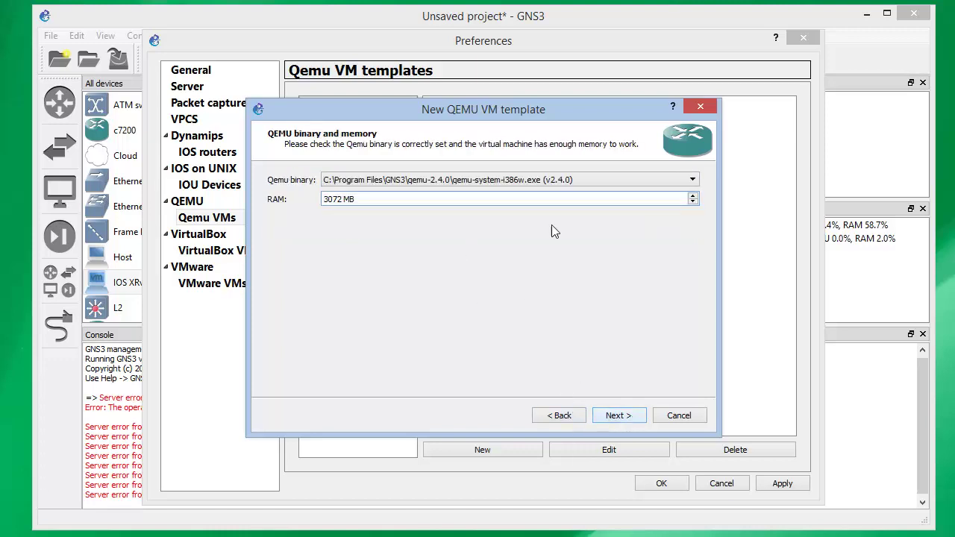
# Keep the qemu-system-i386w v2.4.0 binary and 3072 MB RAM, then browse for a disk image
pyautogui.click(535, 182)
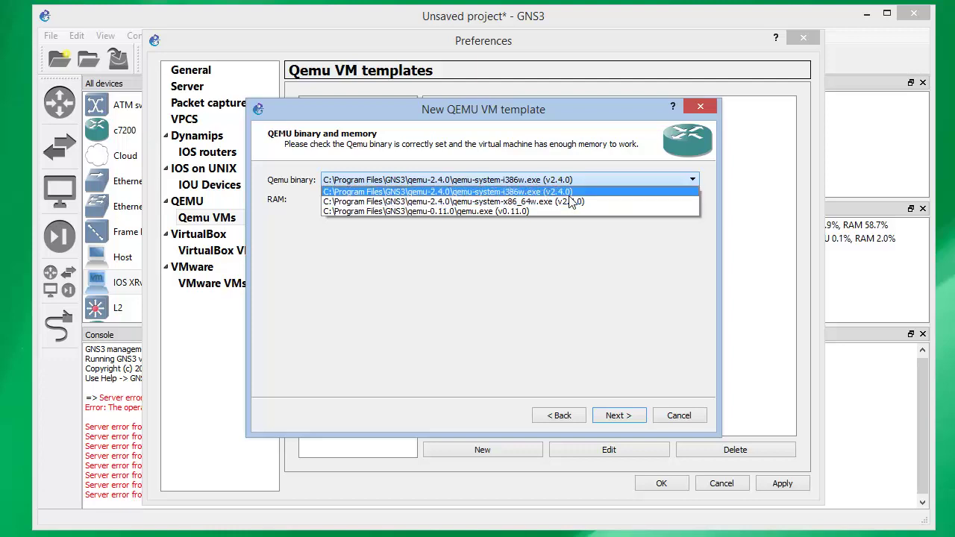
pyautogui.click(570, 193)
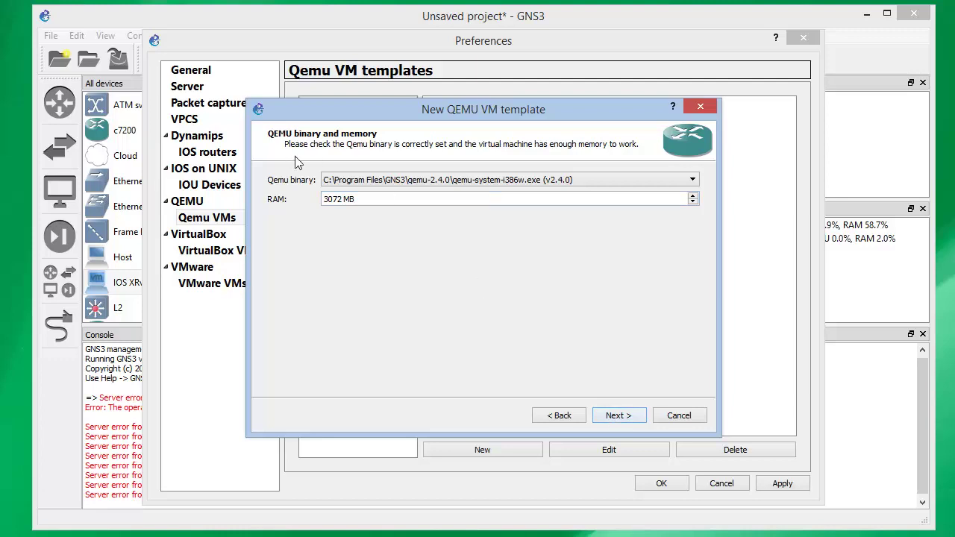
pyautogui.tripleClick(381, 199)
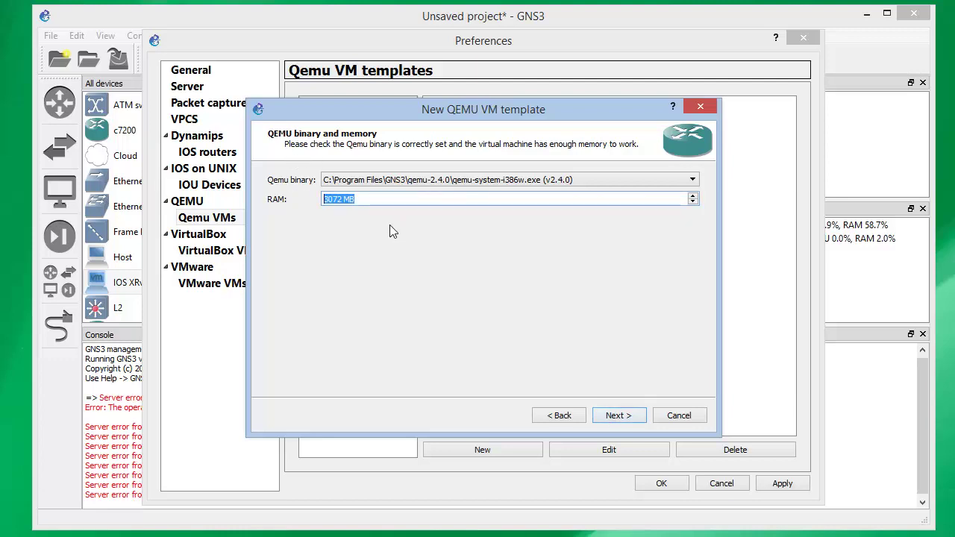
pyautogui.click(610, 415)
pyautogui.click(631, 197)
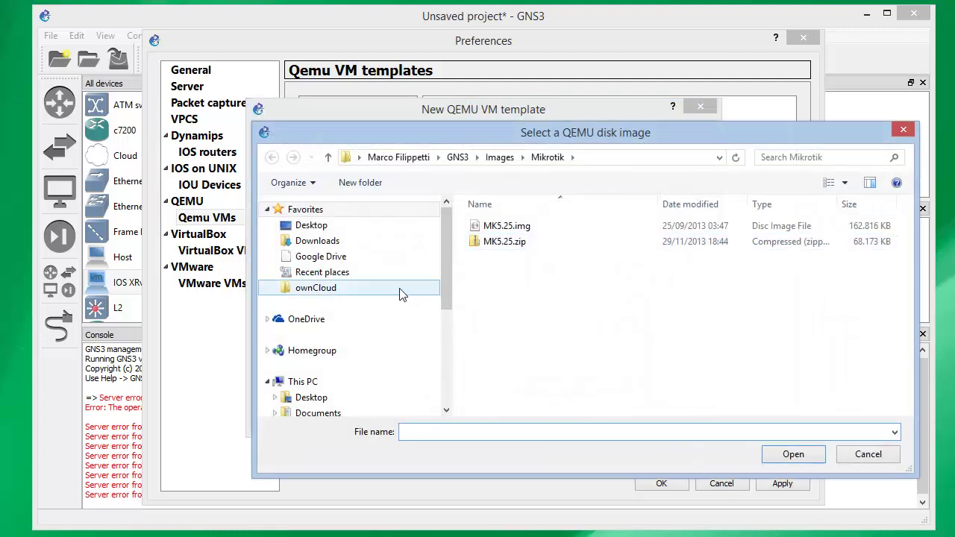
# Pick iosxrv-6.0.0.vmdk from Downloads and copy it into the default images directory
pyautogui.click(373, 242)
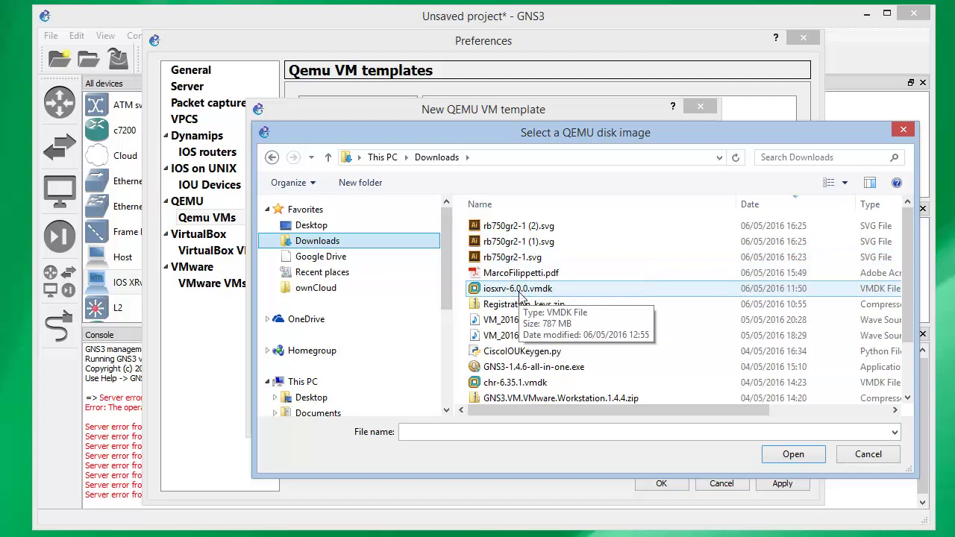
pyautogui.click(520, 290)
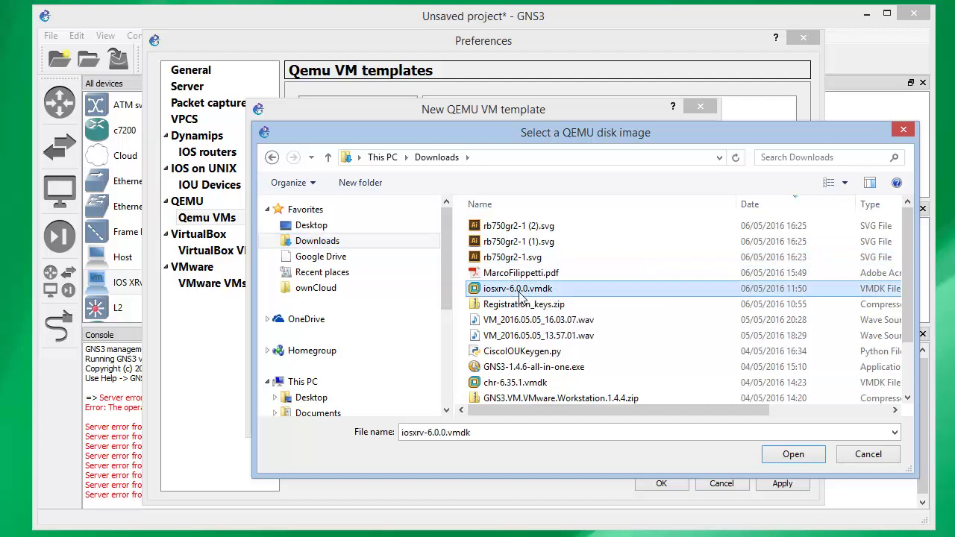
pyautogui.doubleClick(481, 297)
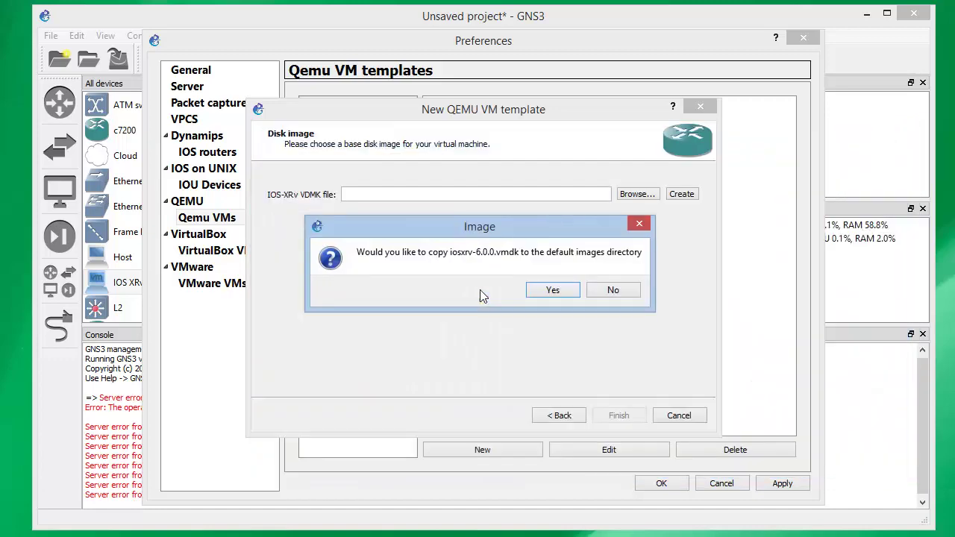
pyautogui.click(560, 293)
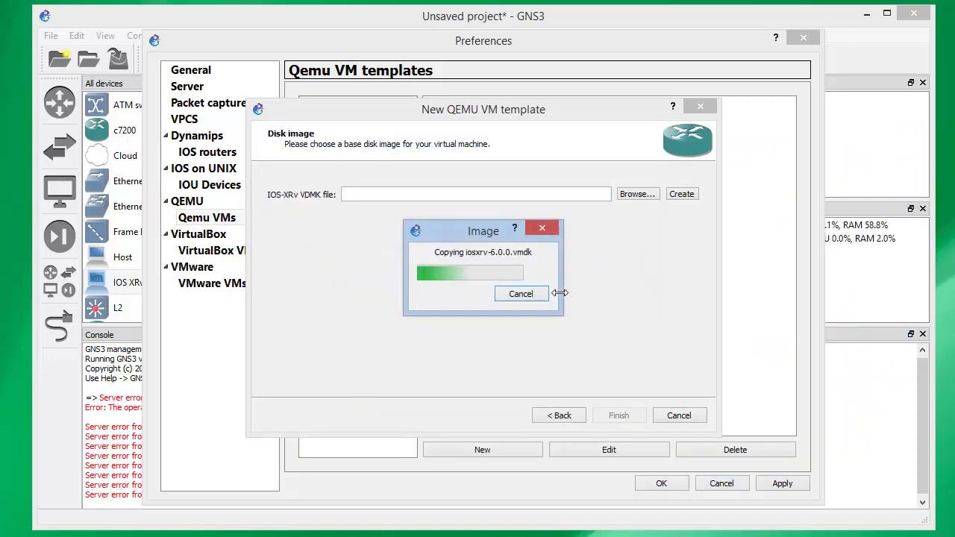
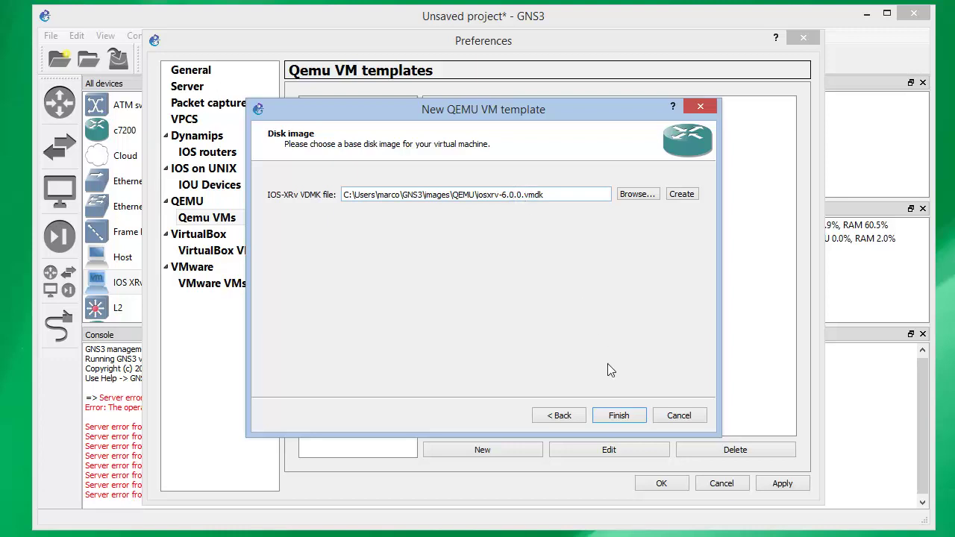
# Finish the IOS-XRv QEMU template using iosxrv-6.0.0.vmdk and 3072 MB, then apply and close Preferences
pyautogui.click(619, 415)
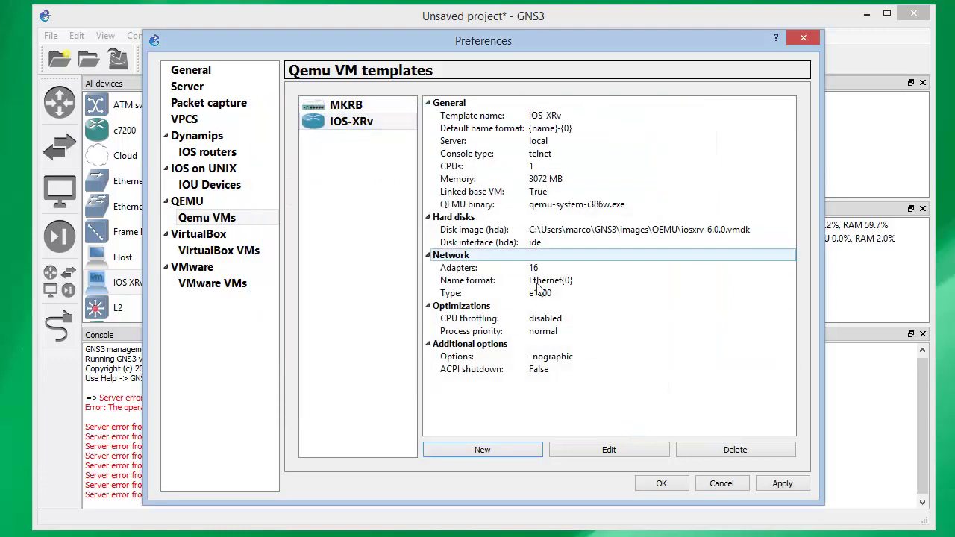
pyautogui.click(780, 483)
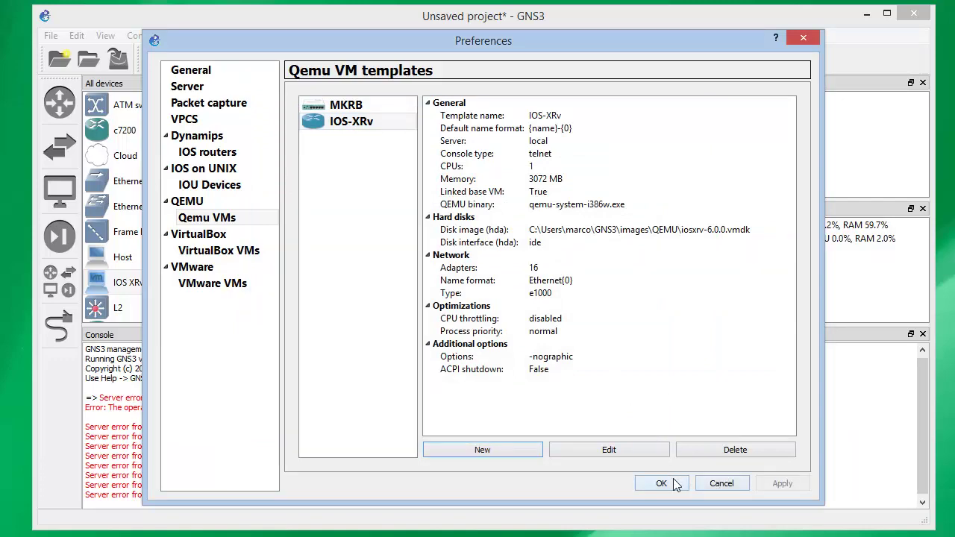
pyautogui.click(672, 481)
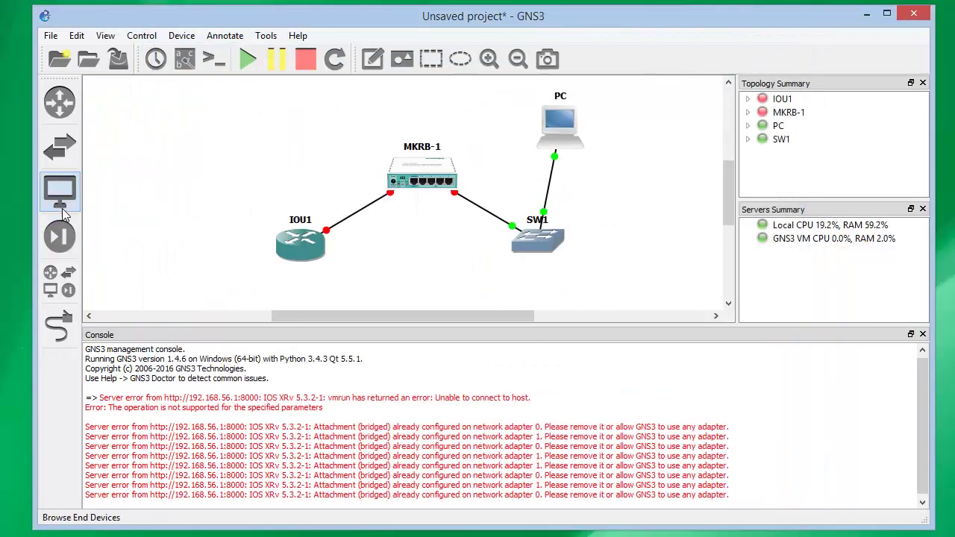
# Place an IOS-XRv-1 router on the canvas and review its network adapter settings
pyautogui.click(68, 276)
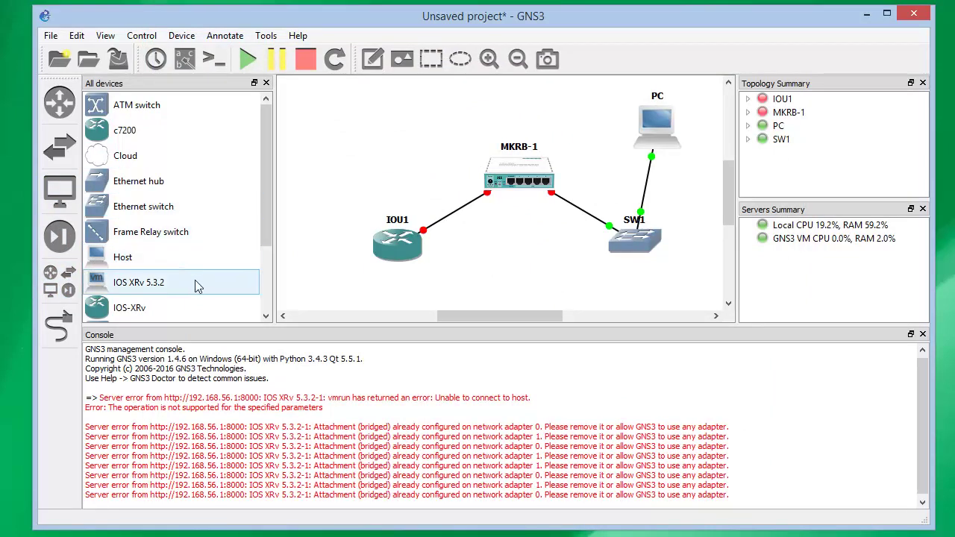
pyautogui.moveTo(138, 308); pyautogui.dragTo(390, 163)
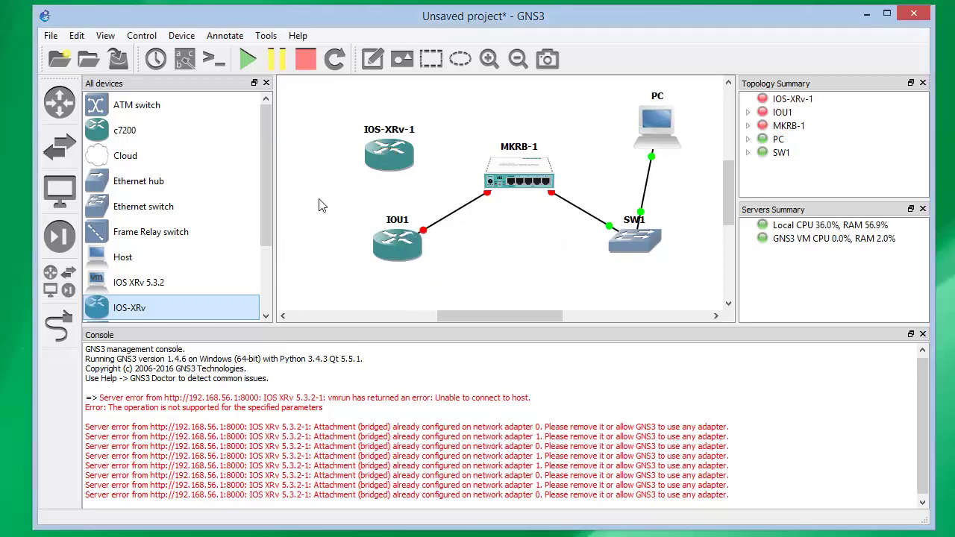
pyautogui.rightClick(393, 156)
pyautogui.click(411, 163)
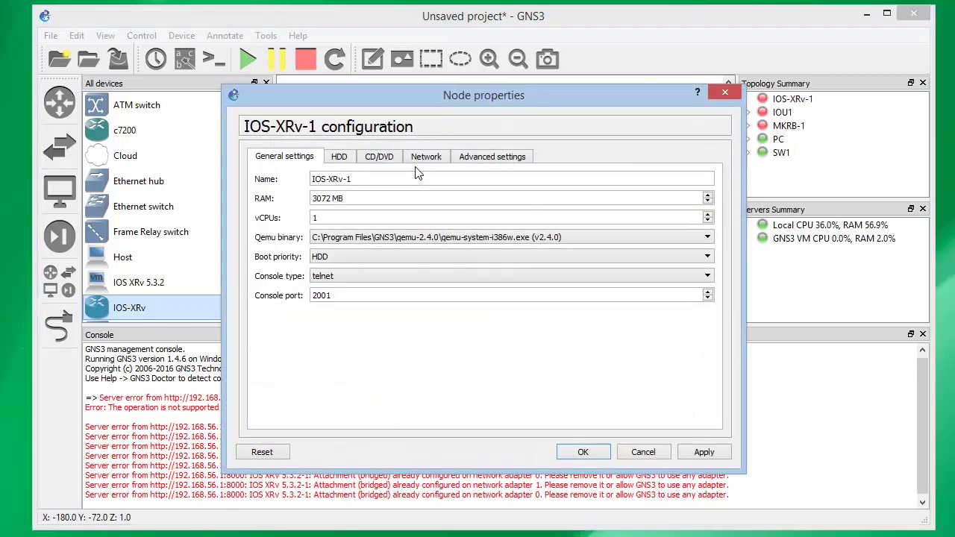
pyautogui.click(435, 161)
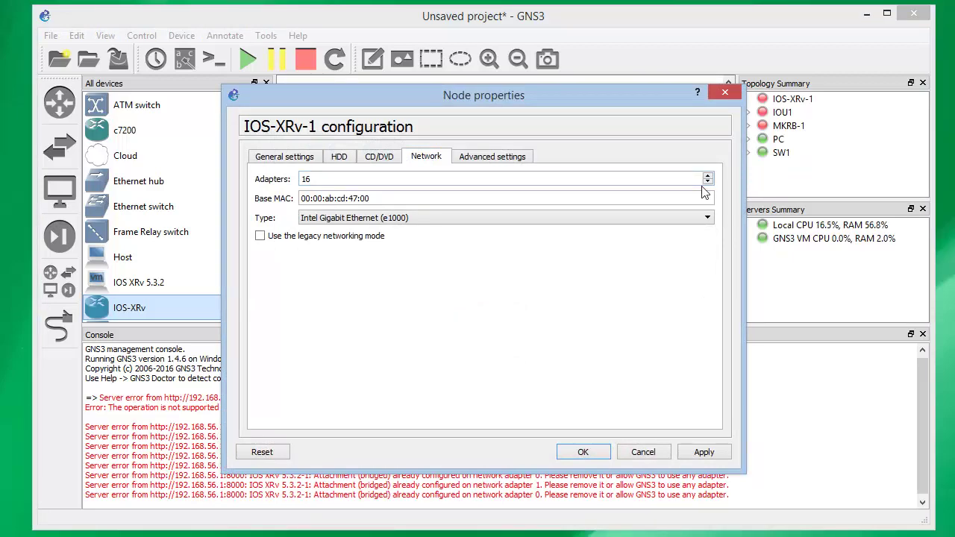
pyautogui.click(643, 452)
# Link IOS-XRv-1 Ethernet0 to IOU1 Ethernet0/0 and move IOS-XRv-1 above IOU1
pyautogui.click(59, 326)
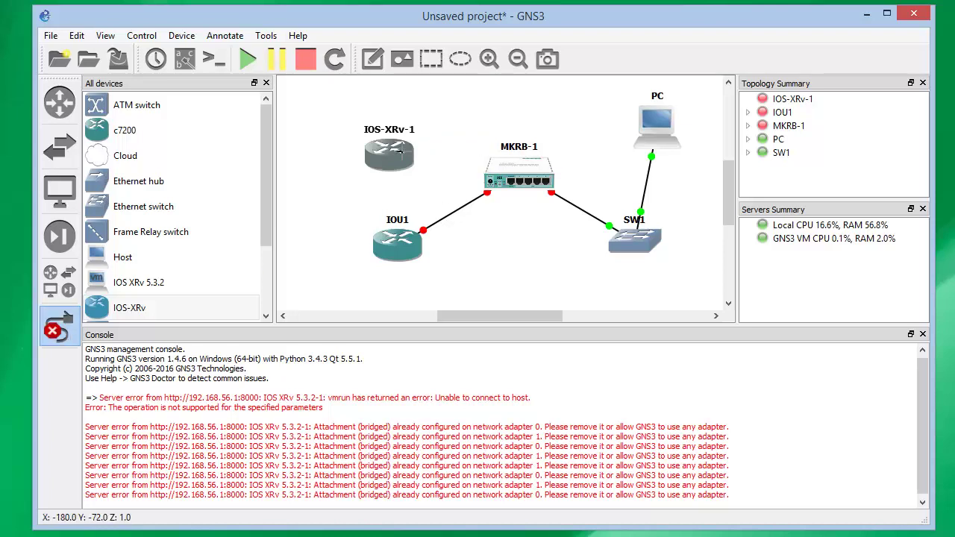
pyautogui.click(391, 153)
pyautogui.click(417, 159)
pyautogui.click(384, 247)
pyautogui.click(412, 254)
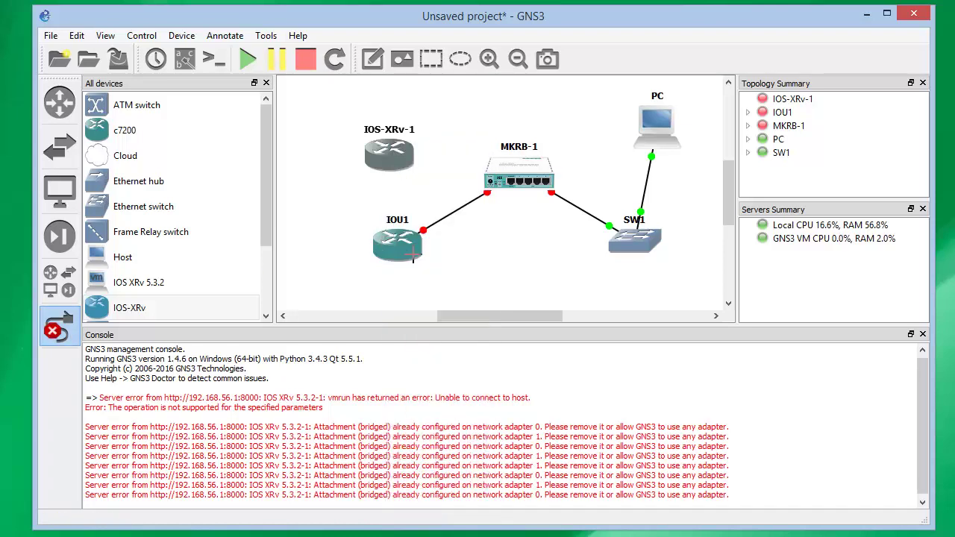
pyautogui.click(47, 330)
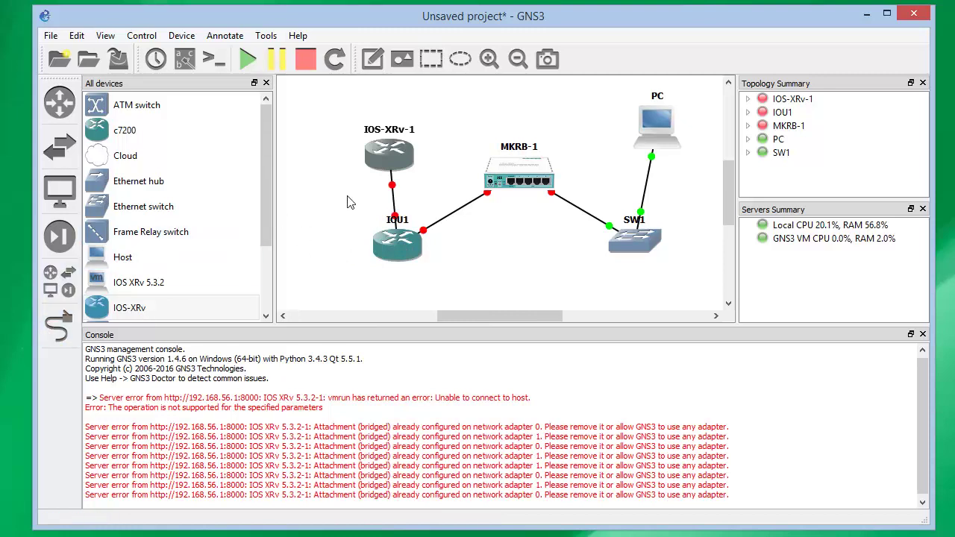
pyautogui.moveTo(374, 148); pyautogui.dragTo(319, 150)
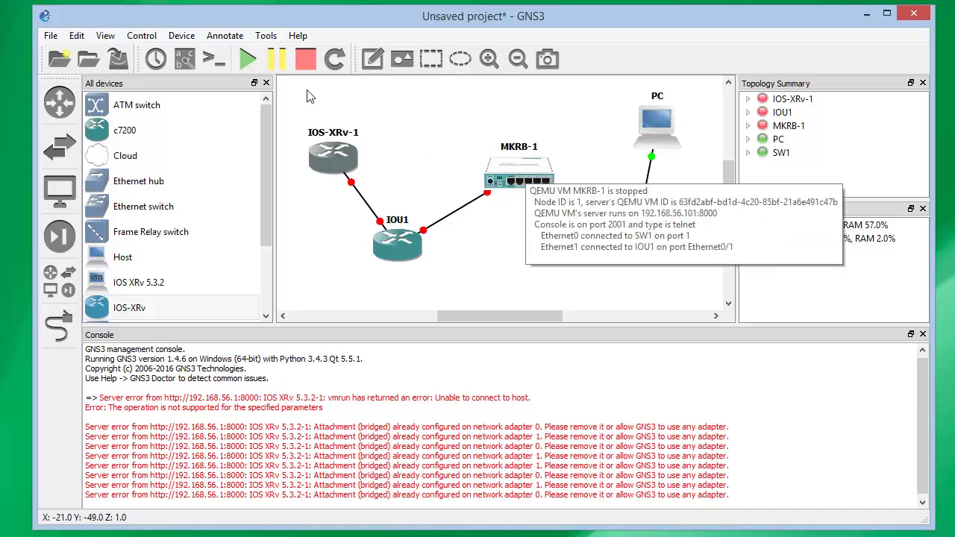
# Start all topology nodes and open a console to MKRB-1
pyautogui.click(252, 67)
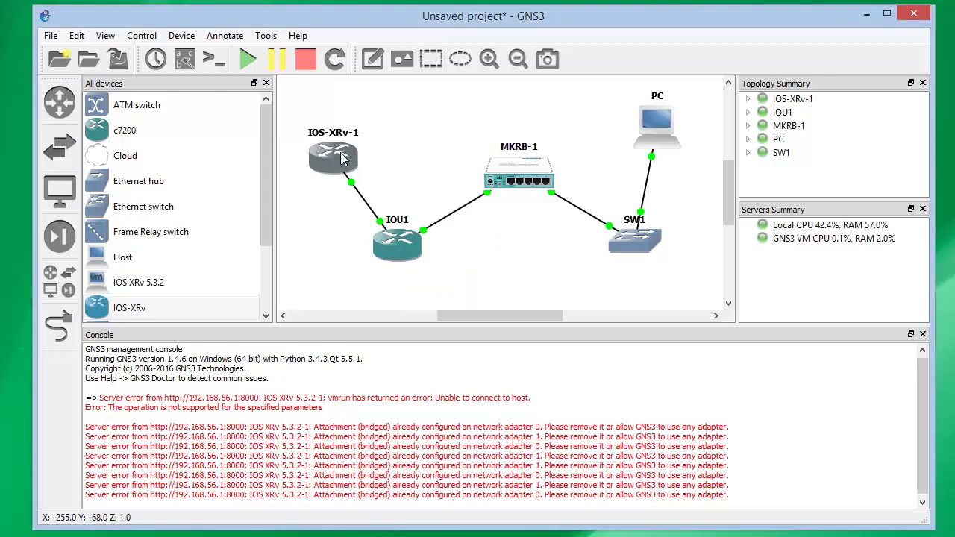
pyautogui.moveTo(341, 156)
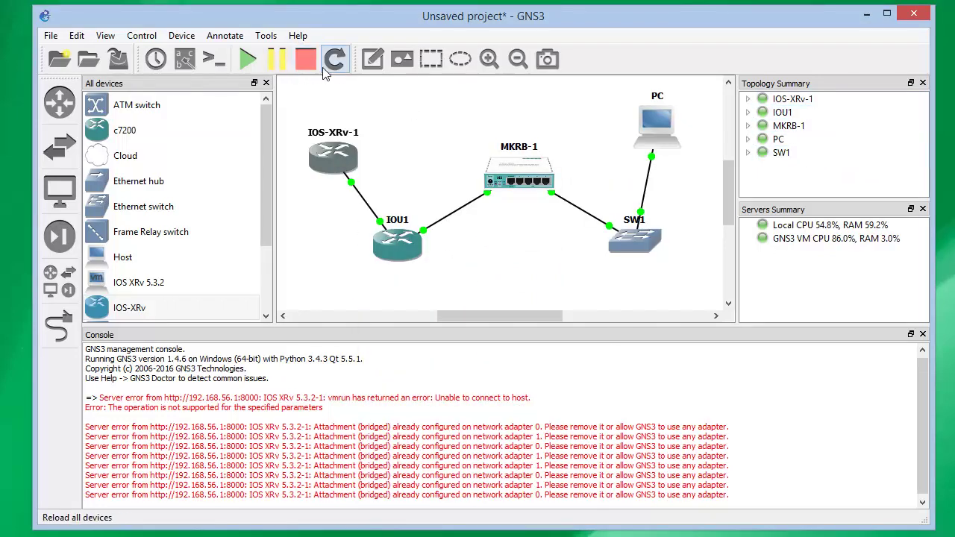
pyautogui.rightClick(511, 170)
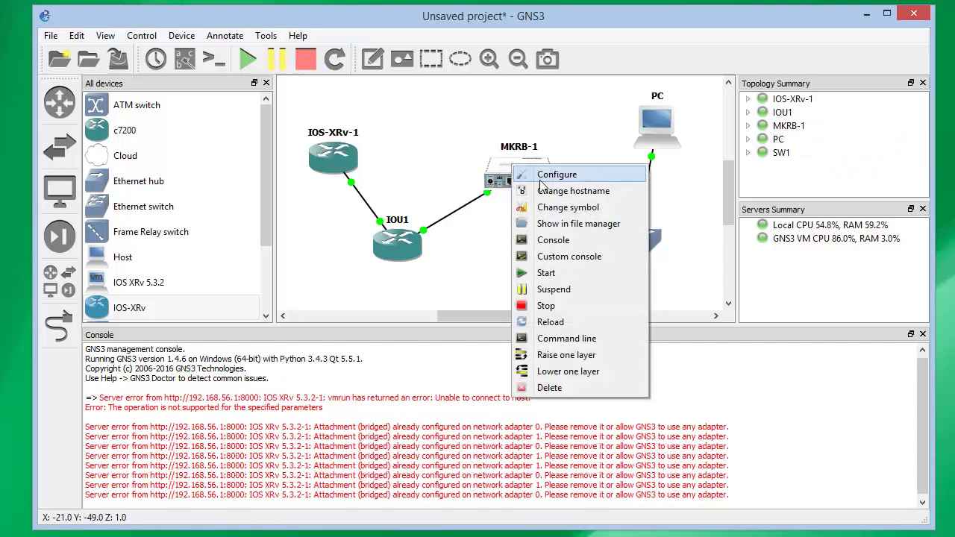
pyautogui.click(576, 240)
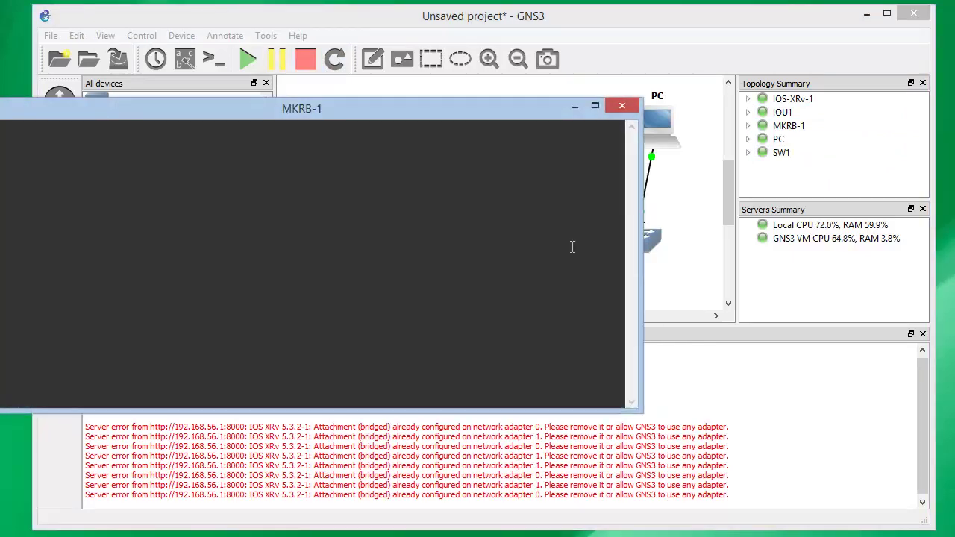
pyautogui.moveTo(445, 111); pyautogui.dragTo(738, 231)
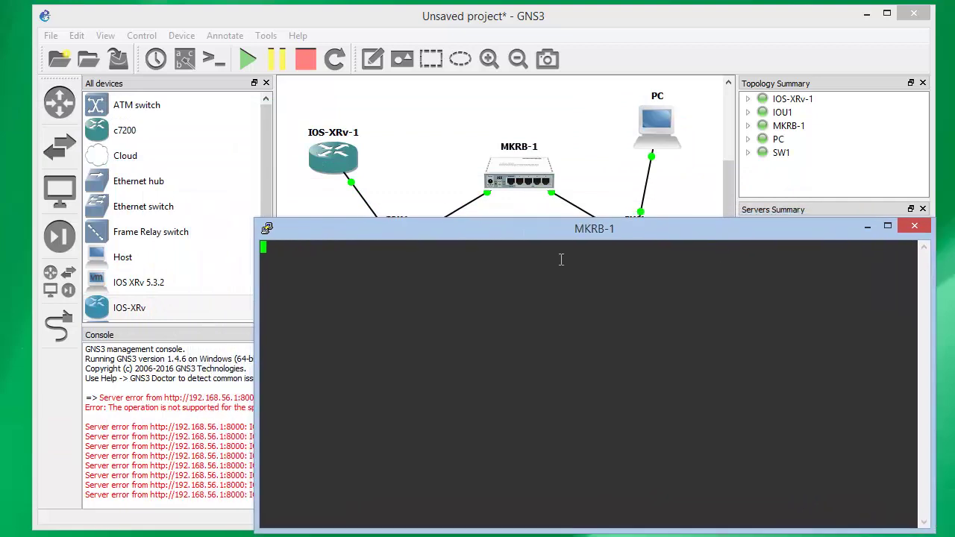
# Open consoles to IOS-XRv-1 and IOU1, then minimize the IOU1 console
pyautogui.rightClick(349, 162)
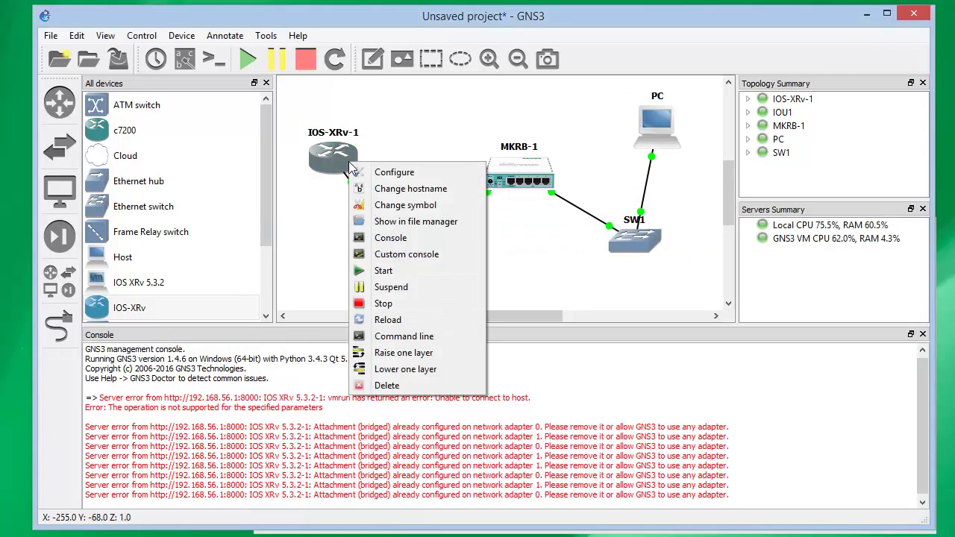
pyautogui.click(394, 238)
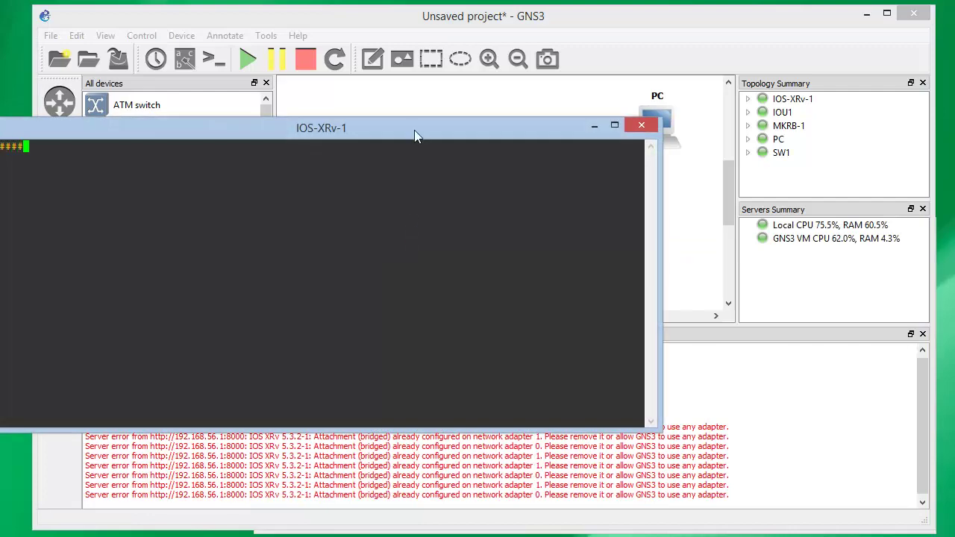
pyautogui.moveTo(415, 136); pyautogui.dragTo(690, 224)
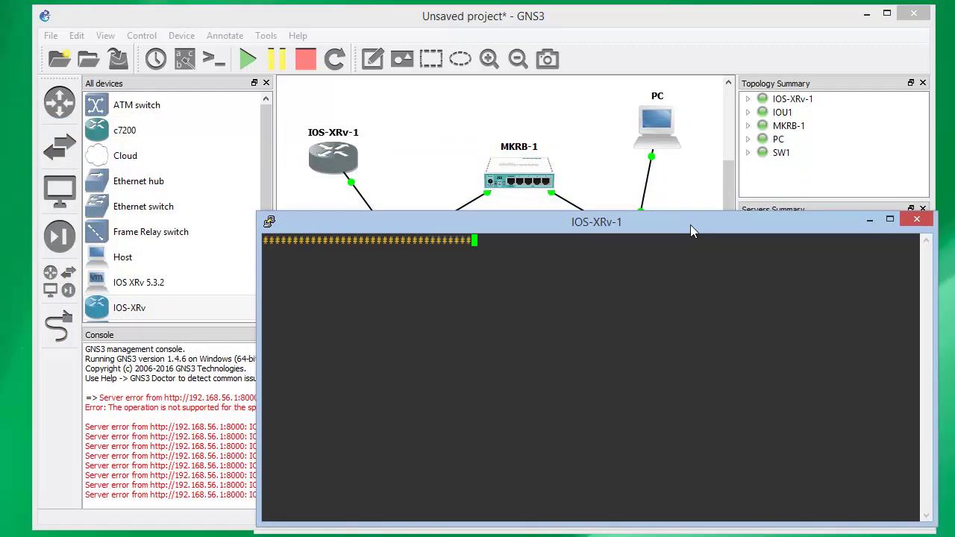
pyautogui.click(436, 126)
pyautogui.rightClick(403, 242)
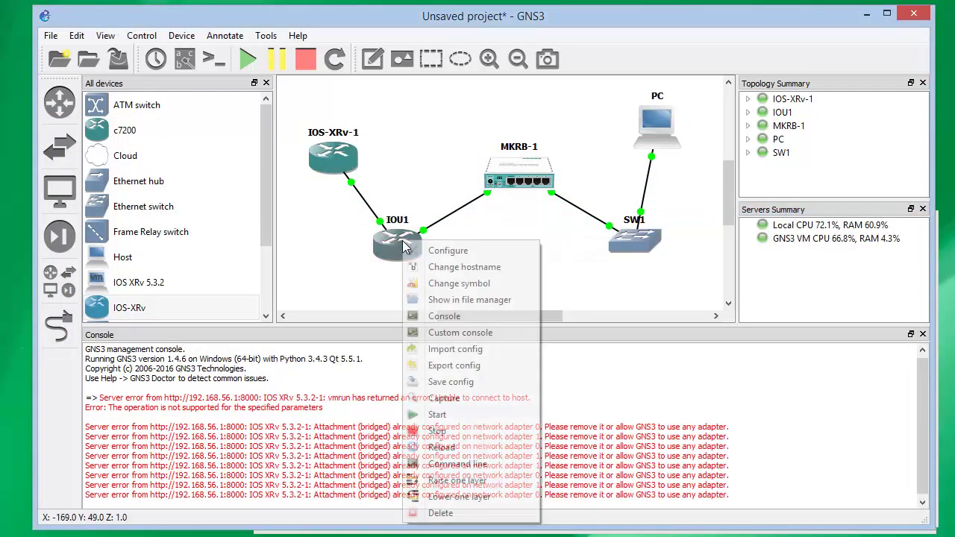
pyautogui.click(456, 316)
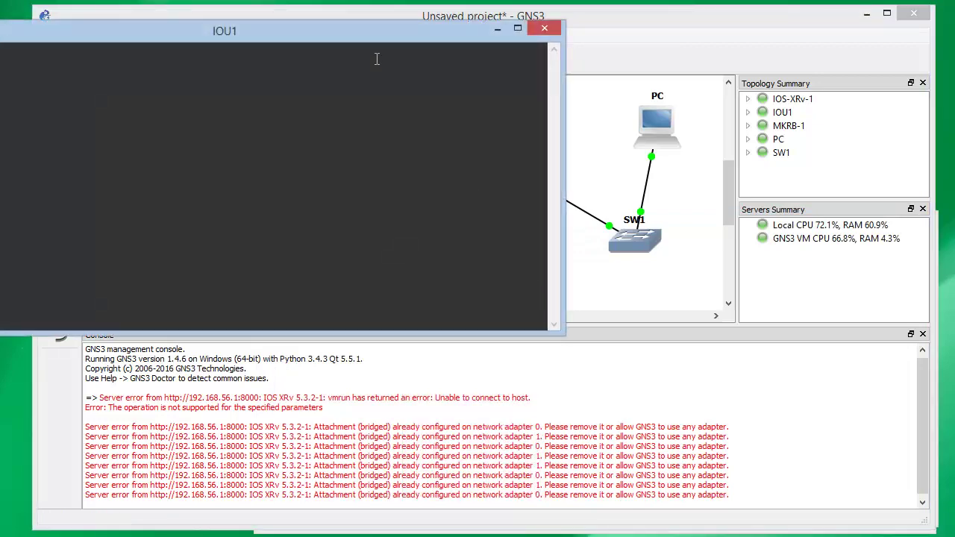
pyautogui.moveTo(394, 42); pyautogui.dragTo(506, 27)
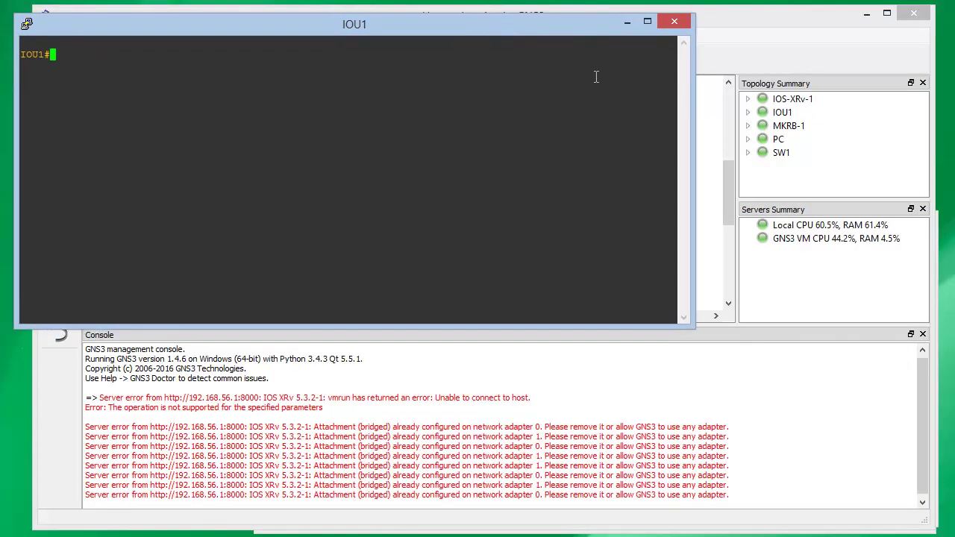
pyautogui.click(629, 25)
# Inspect the /dev/ser1 error in IOS-XRv-1's boot output, then minimize that console
pyautogui.hotkey('alt', 'Tab')
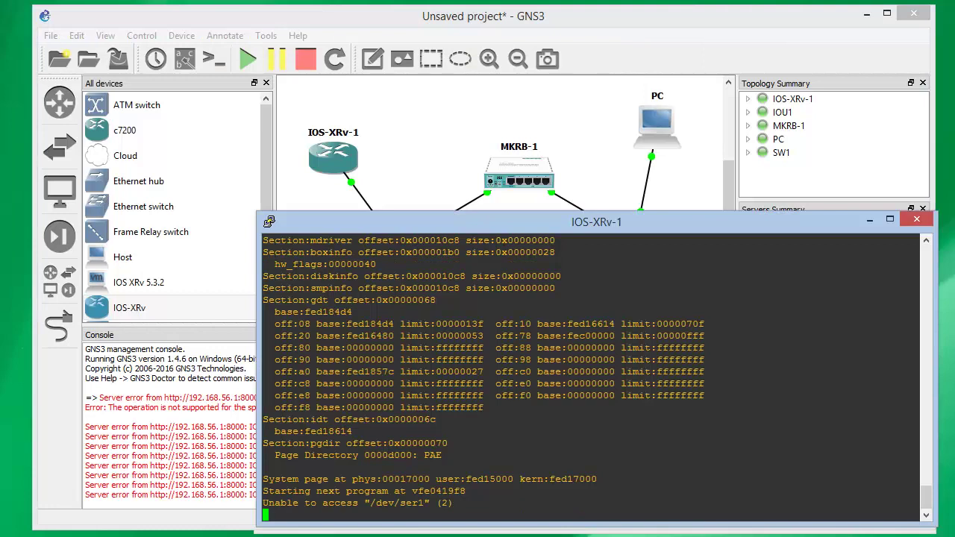
pyautogui.moveTo(433, 501); pyautogui.dragTo(360, 501)
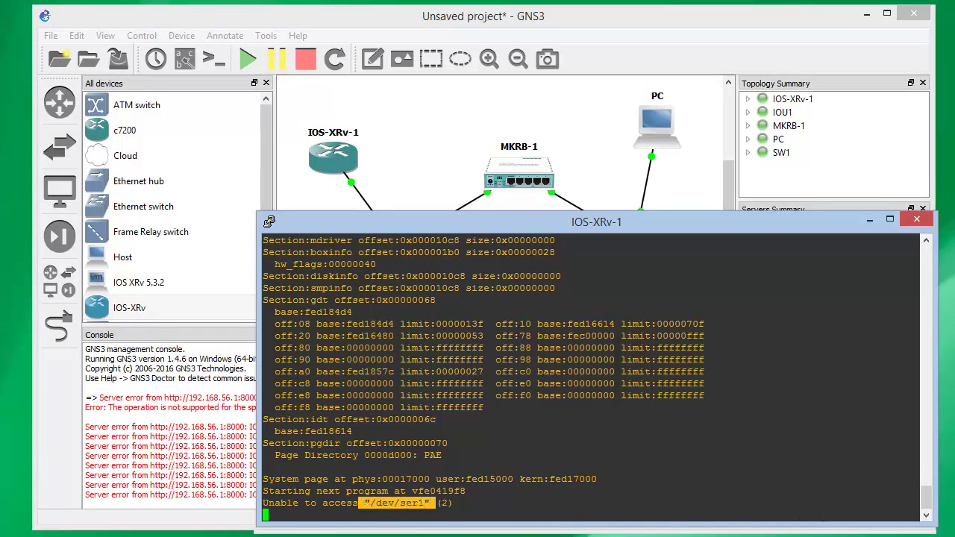
pyautogui.click(870, 220)
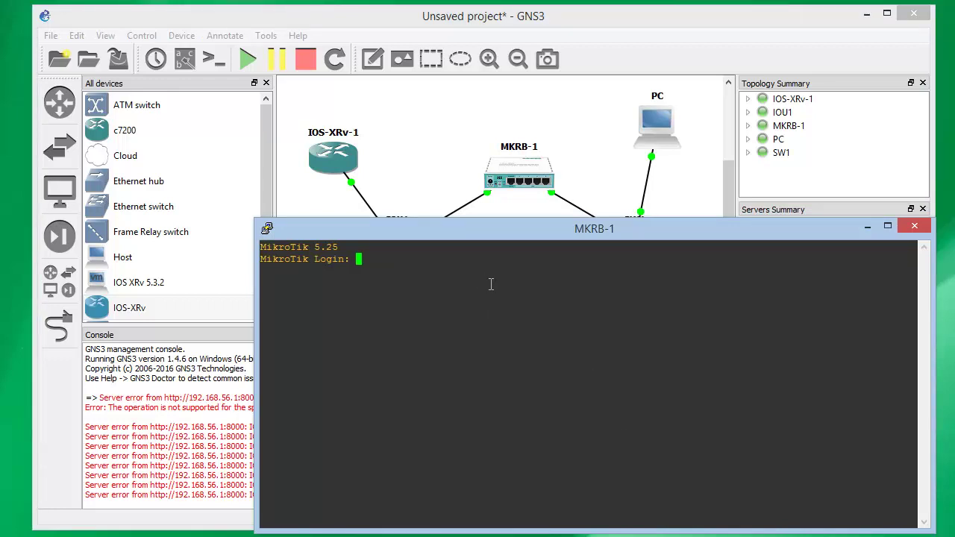
# Log in to MKRB-1 as admin with an empty password and minimize its console
pyautogui.write('admin')
pyautogui.press('Return')
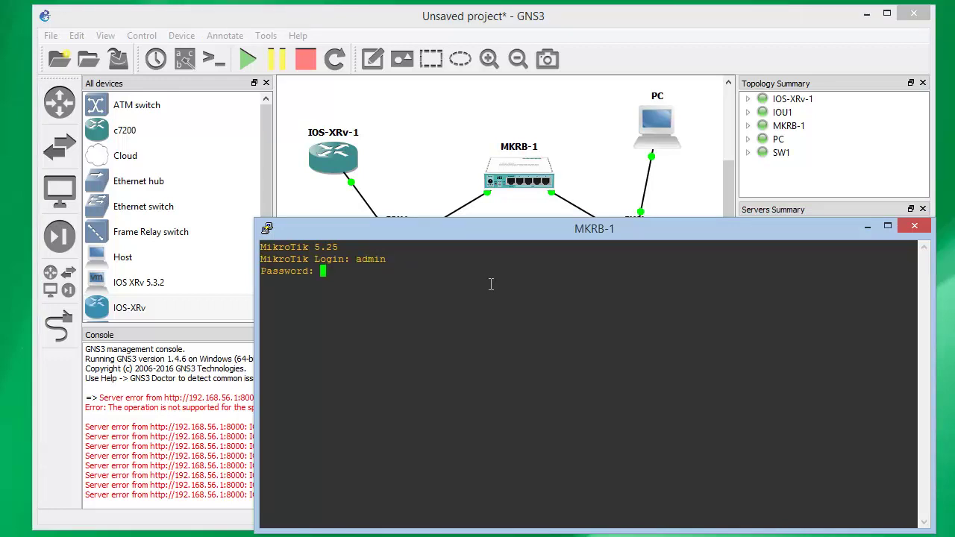
pyautogui.press('Return')
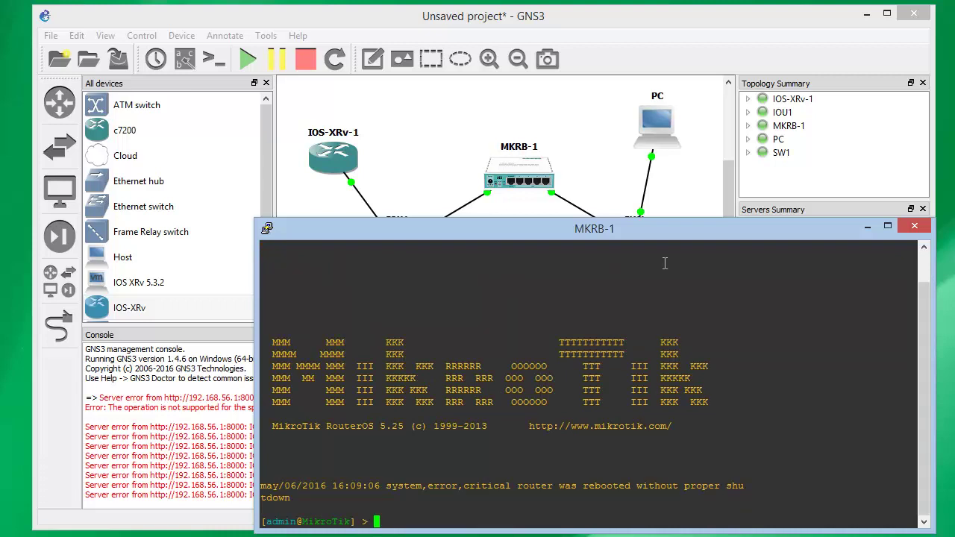
pyautogui.press('Return')
pyautogui.press('Return')
pyautogui.press('Return')
pyautogui.press('Return')
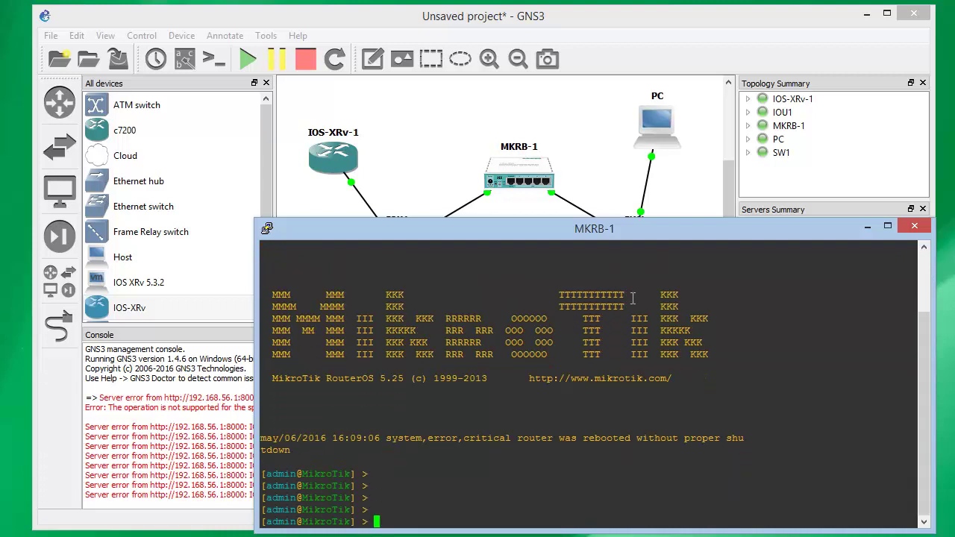
pyautogui.click(870, 226)
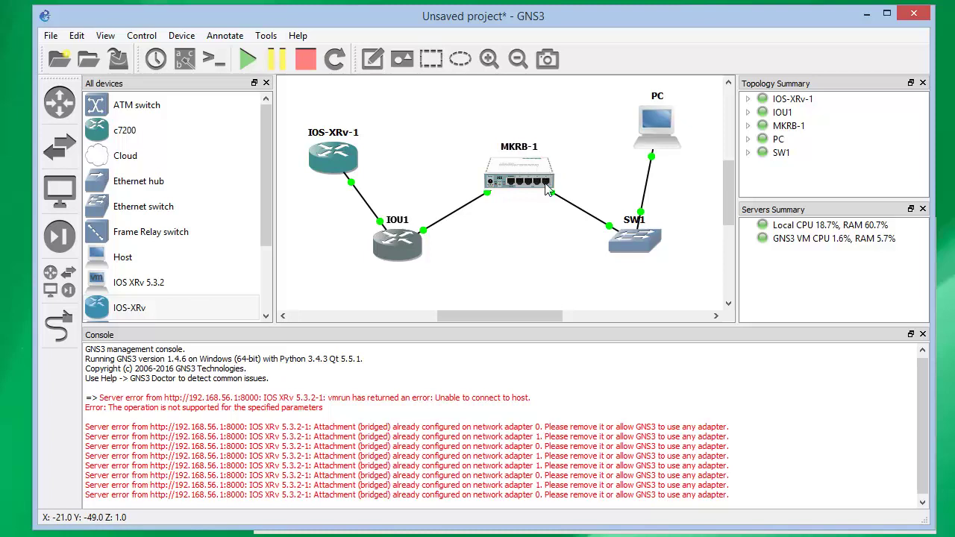
# Launch WinBox and select the neighbor router 00:00:AB:C4:7B:00
pyautogui.click(865, 19)
pyautogui.click(67, 196)
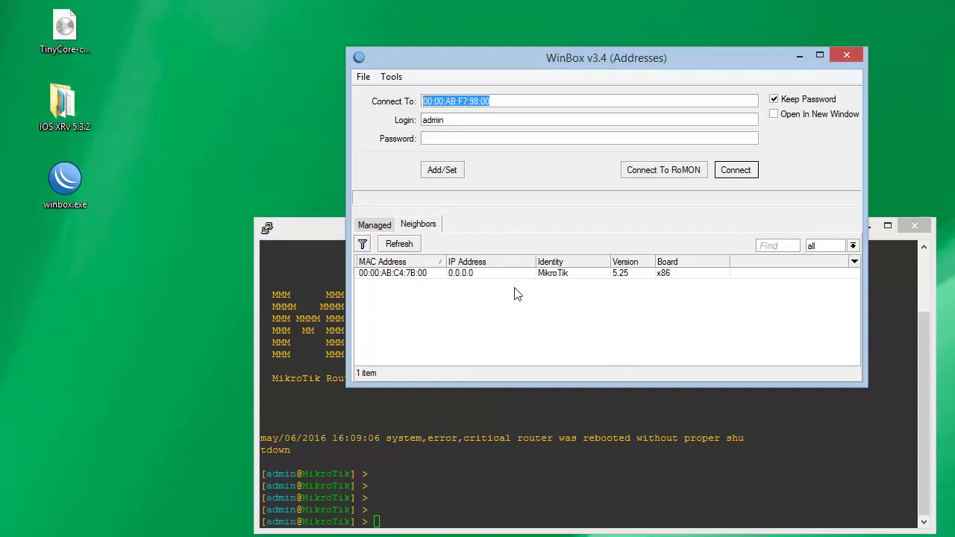
pyautogui.click(402, 275)
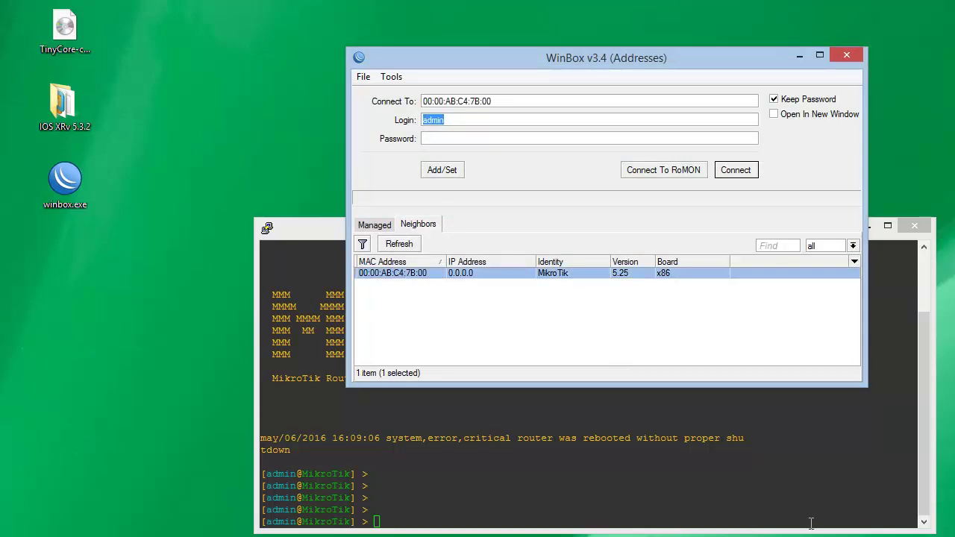
# Check MKRB-1's base MAC in its GNS3 network configuration
pyautogui.click(500, 536)
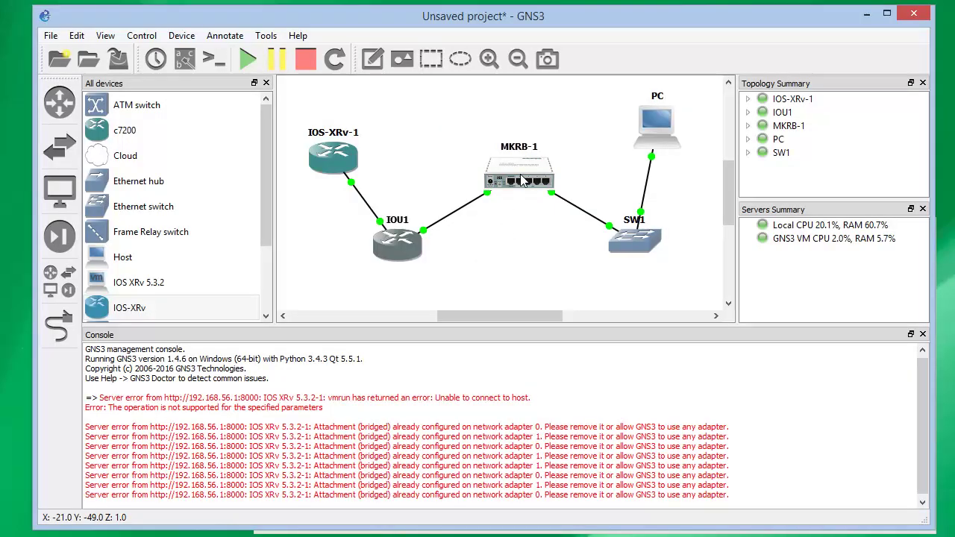
pyautogui.rightClick(525, 181)
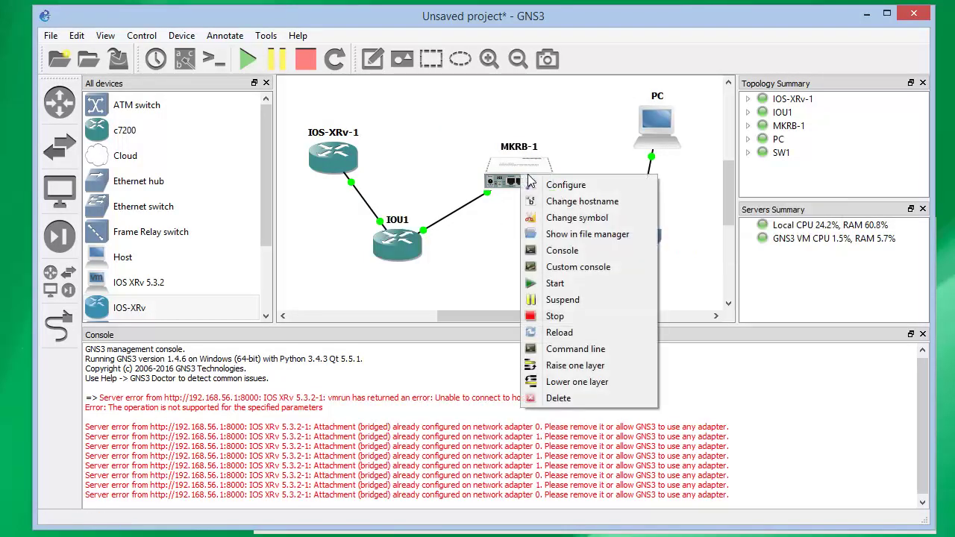
pyautogui.click(542, 187)
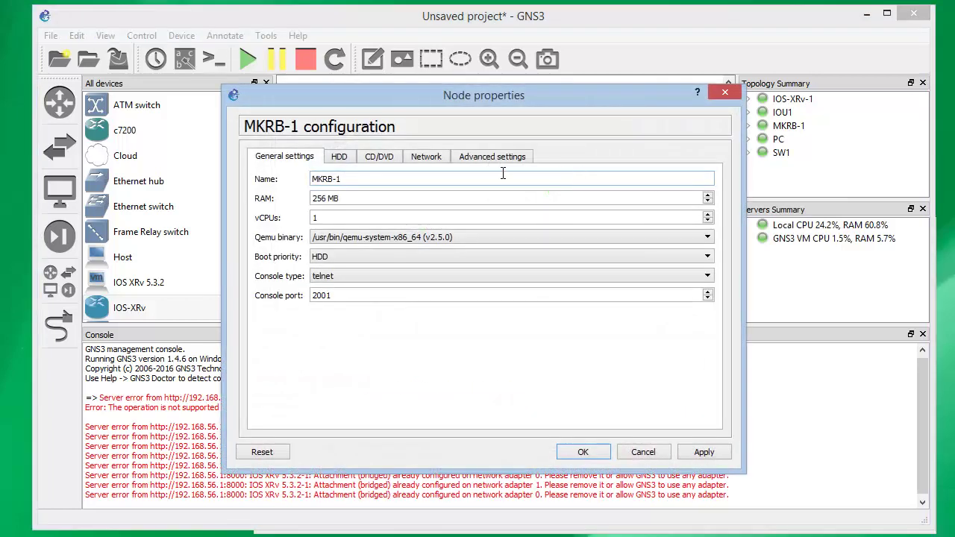
pyautogui.click(426, 157)
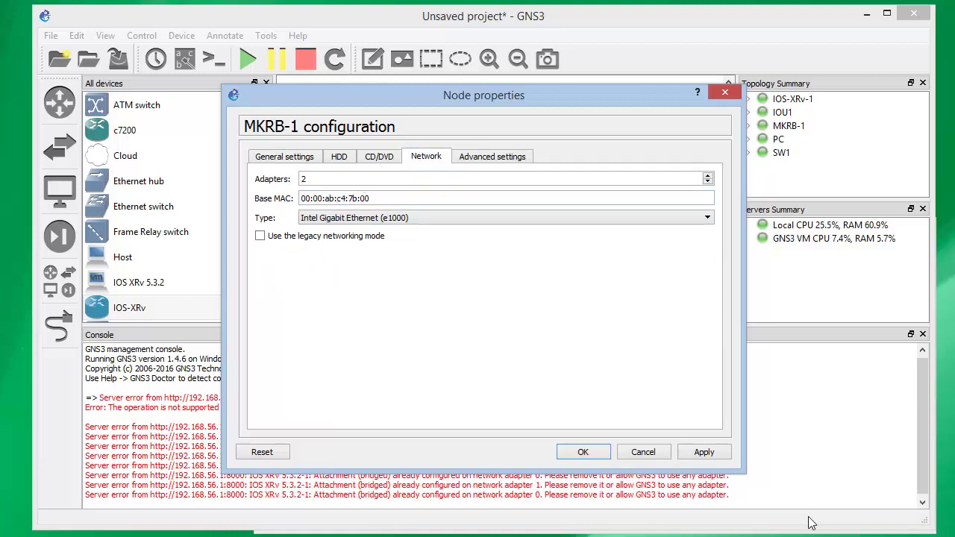
# Connect WinBox to the MikroTik router, close MKRB-1's node properties, and return to GNS3
pyautogui.hotkey('alt', 'Tab')
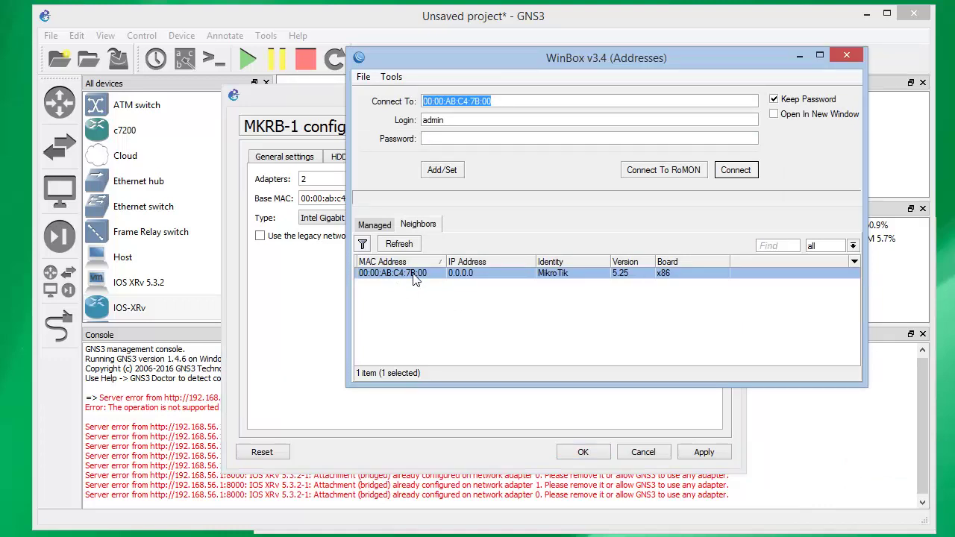
pyautogui.click(737, 170)
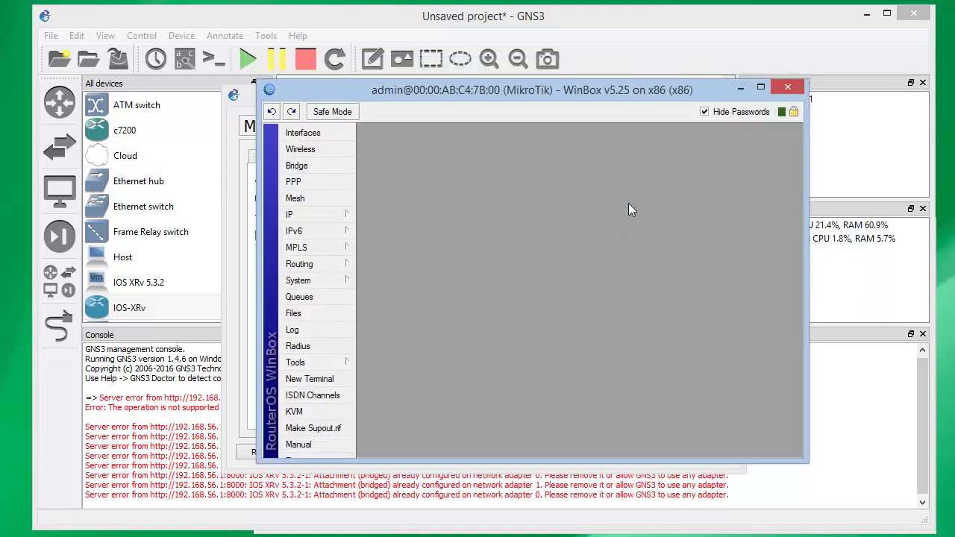
pyautogui.moveTo(257, 79); pyautogui.dragTo(251, 68)
pyautogui.click(238, 95)
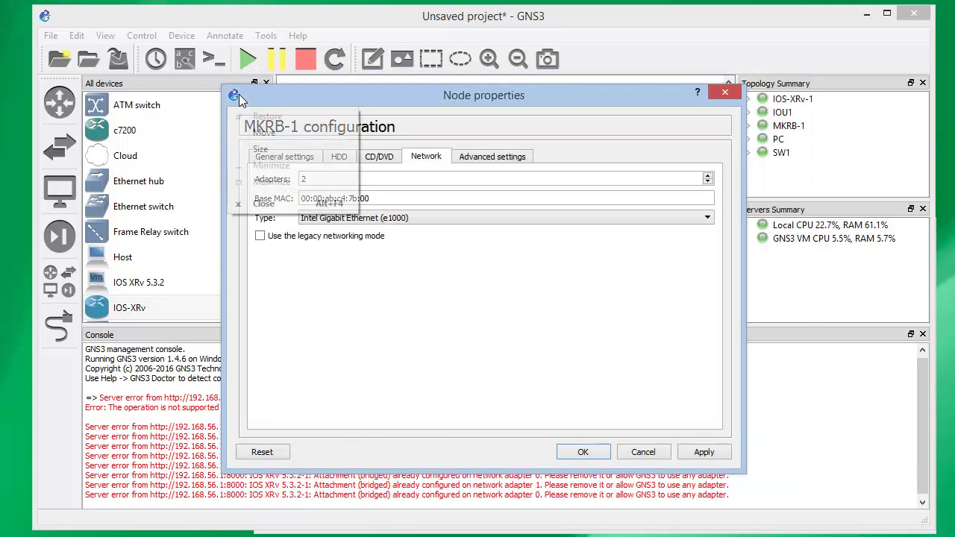
pyautogui.click(724, 92)
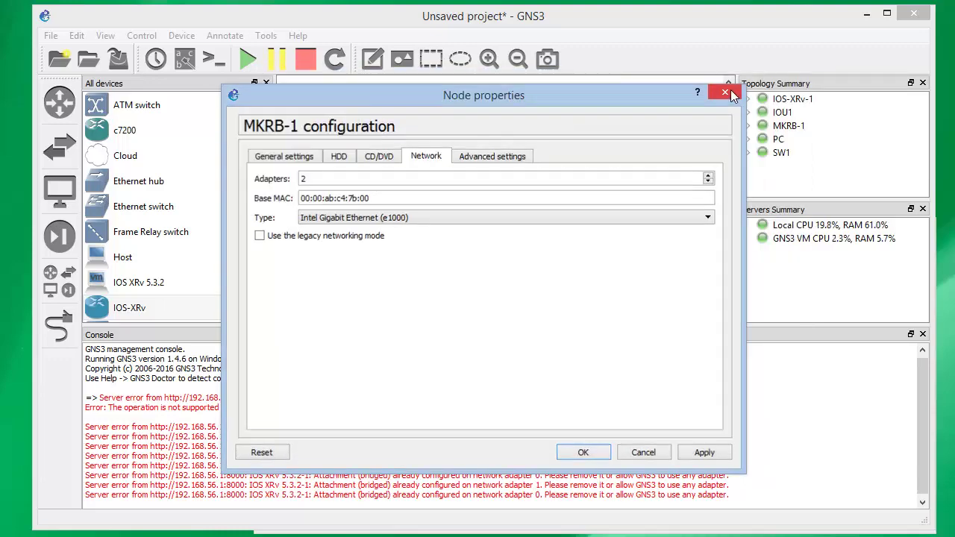
pyautogui.click(724, 91)
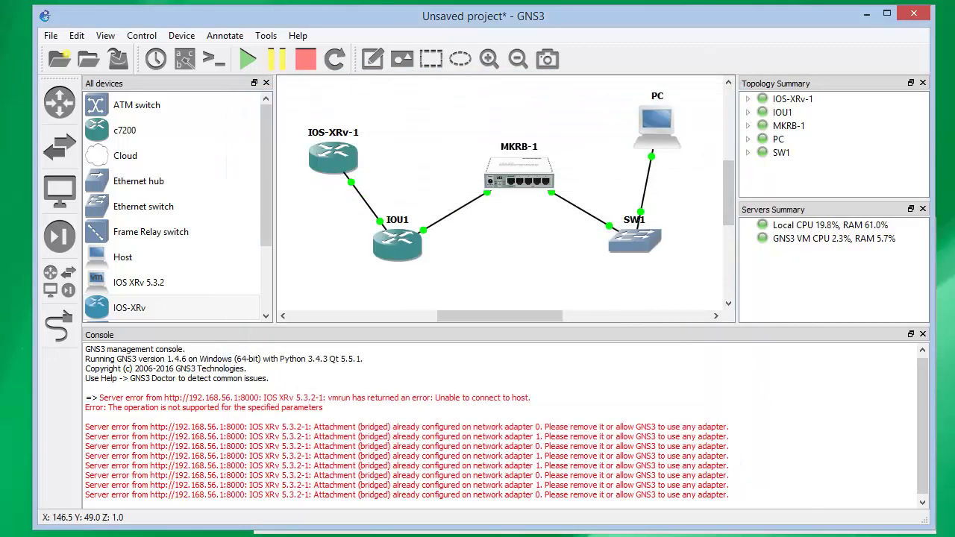
pyautogui.hotkey('alt', 'Tab')
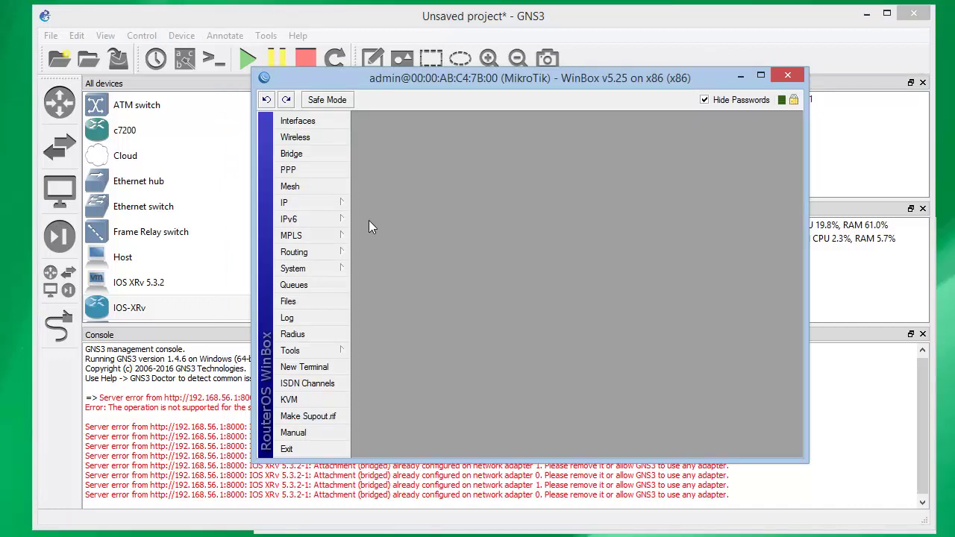
pyautogui.hotkey('alt', 'Tab')
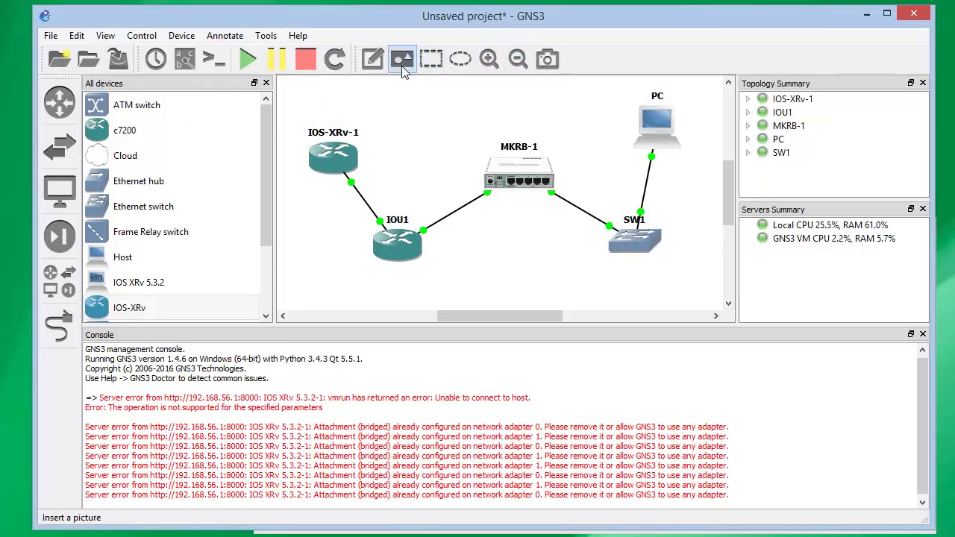
# Label the IOS-XRv-1–IOU1 link with notes 1.1.1.1 and 1.1.1.2
pyautogui.click(375, 60)
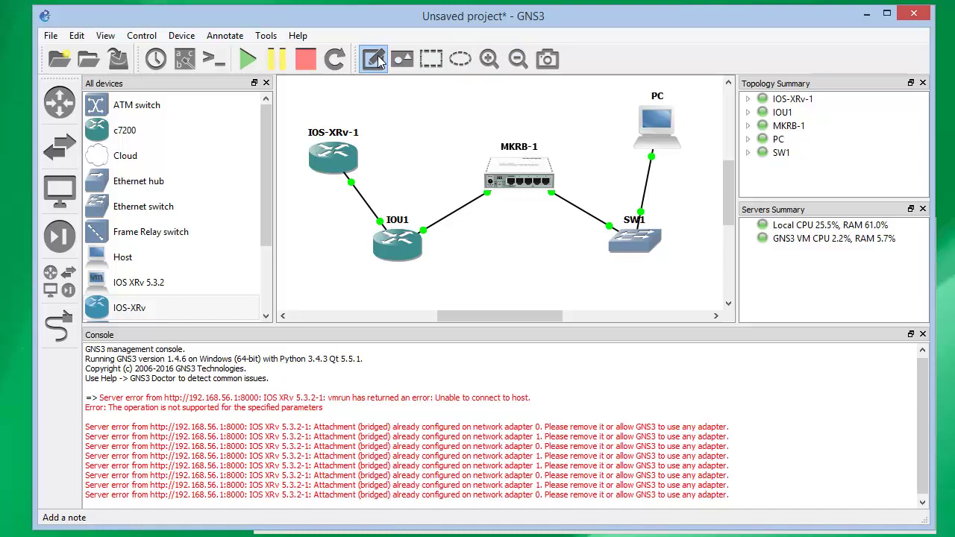
pyautogui.click(373, 173)
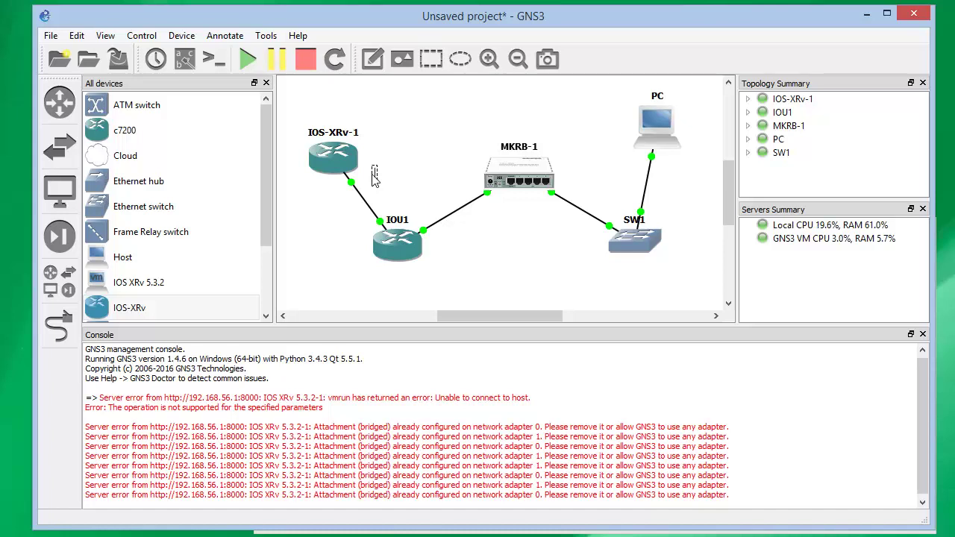
pyautogui.write('1.1.1.1')
pyautogui.click(396, 187)
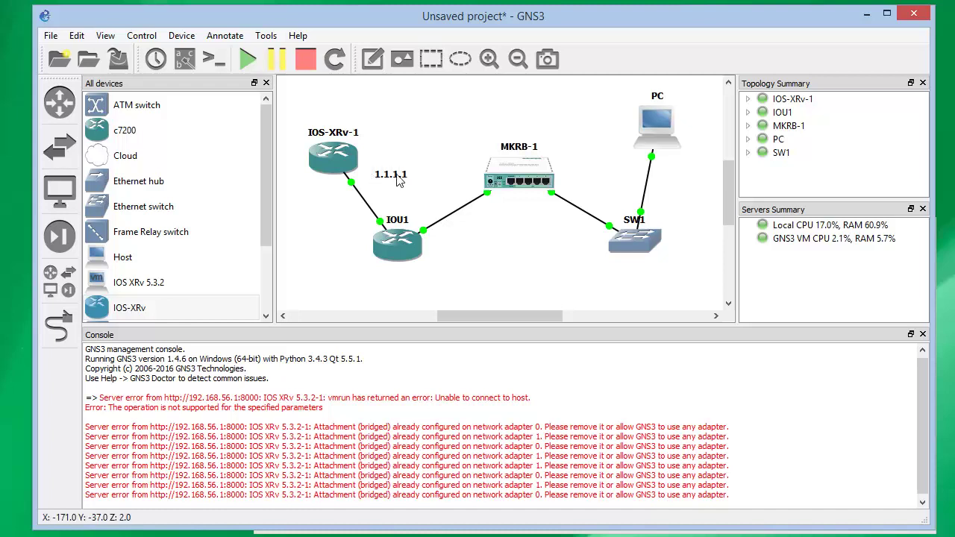
pyautogui.moveTo(397, 180); pyautogui.dragTo(382, 184)
pyautogui.click(372, 59)
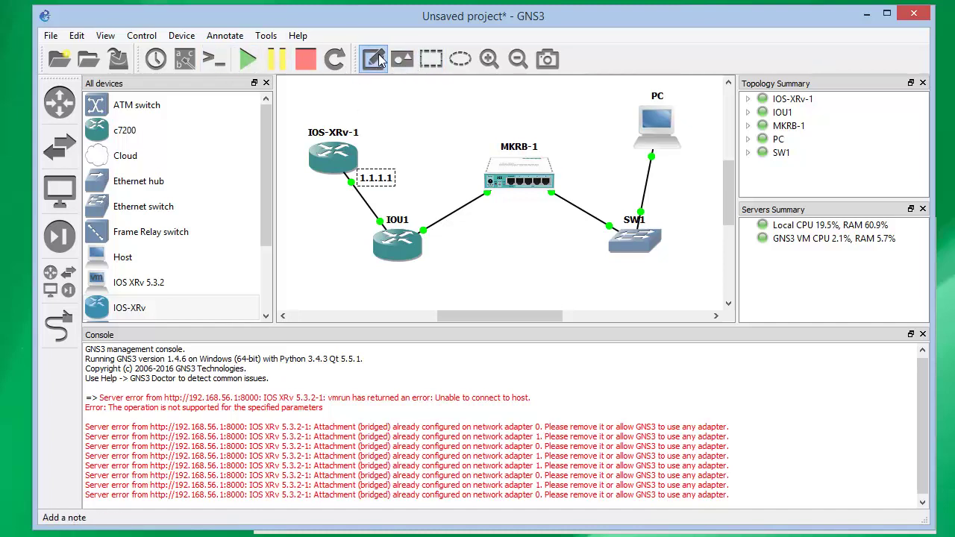
pyautogui.click(361, 224)
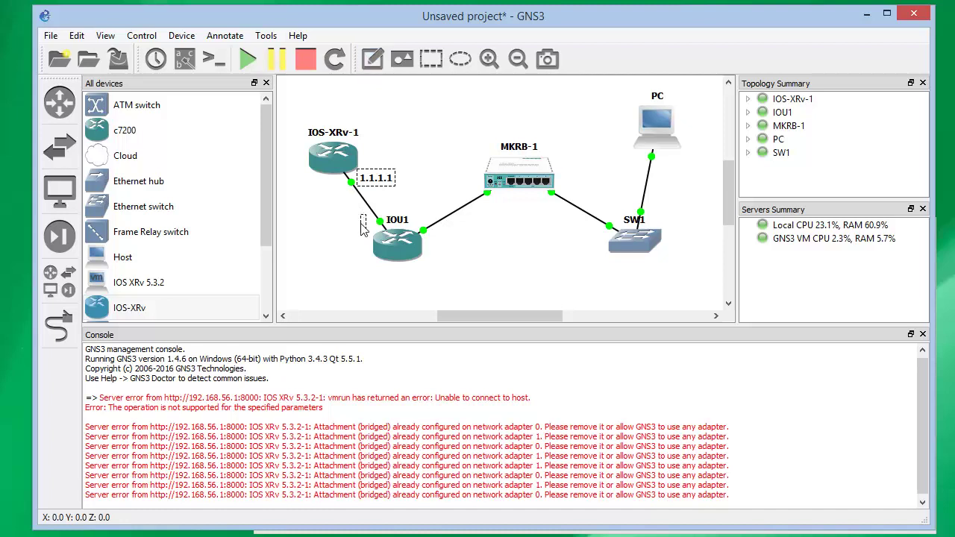
pyautogui.write('1.1.1.2')
pyautogui.click(352, 236)
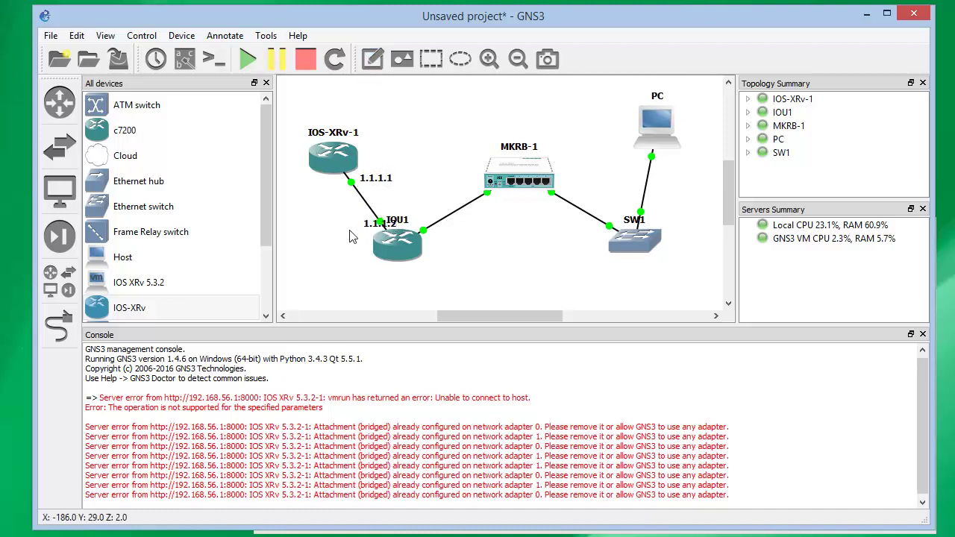
pyautogui.moveTo(372, 230); pyautogui.dragTo(342, 233)
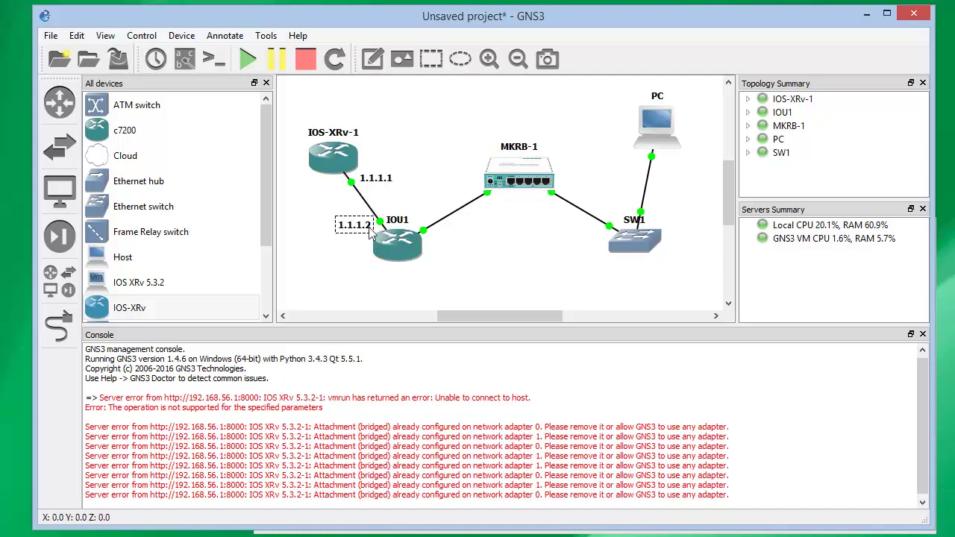
# Add note 2.2.2.2 beside IOU1 and 2.2.2.1 below MKRB-1's ports
pyautogui.click(372, 59)
pyautogui.click(456, 238)
pyautogui.write('2.2.2')
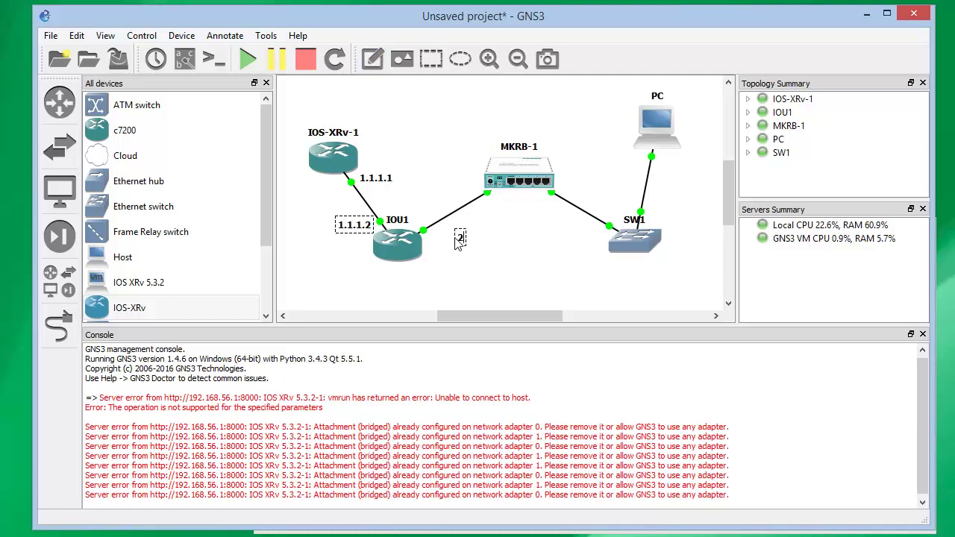
pyautogui.write('.2')
pyautogui.click(482, 261)
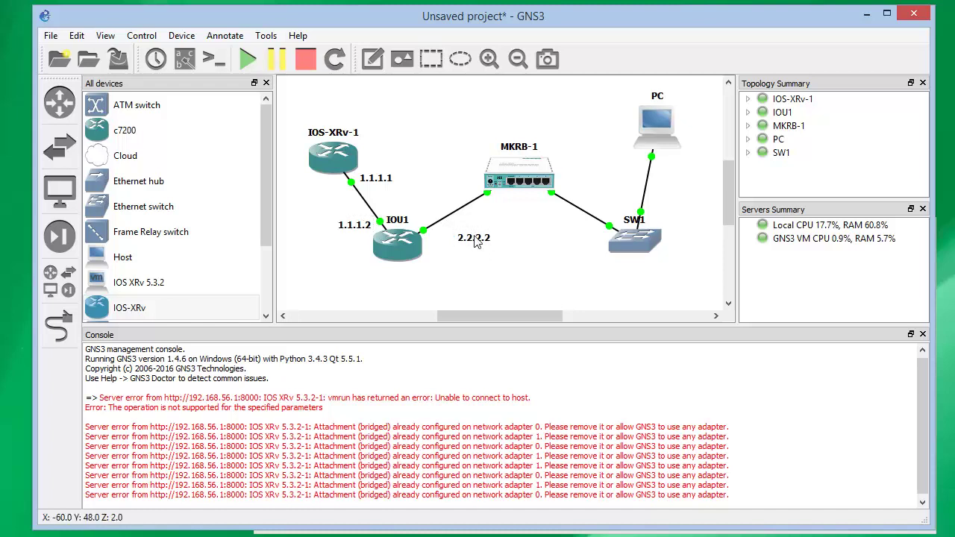
pyautogui.moveTo(475, 239); pyautogui.dragTo(447, 241)
pyautogui.click(452, 271)
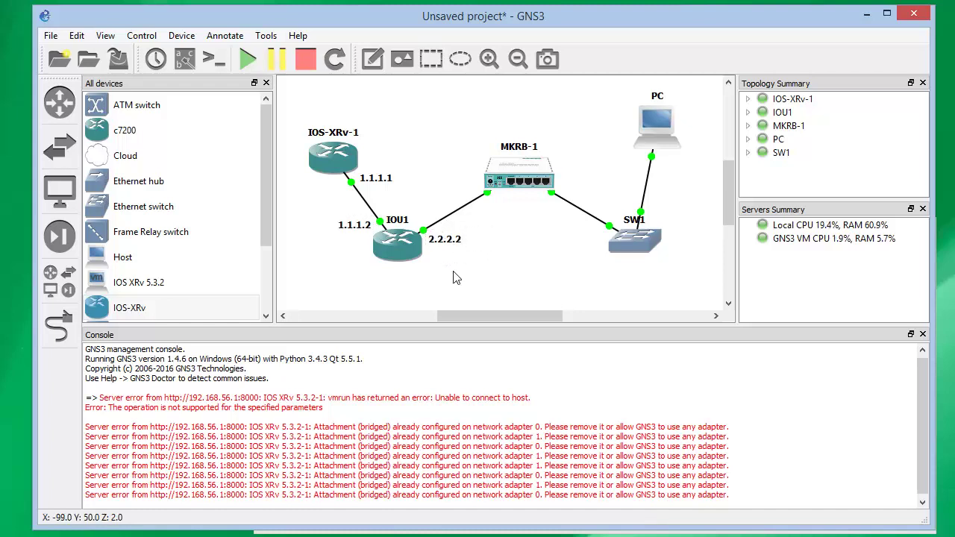
pyautogui.click(373, 59)
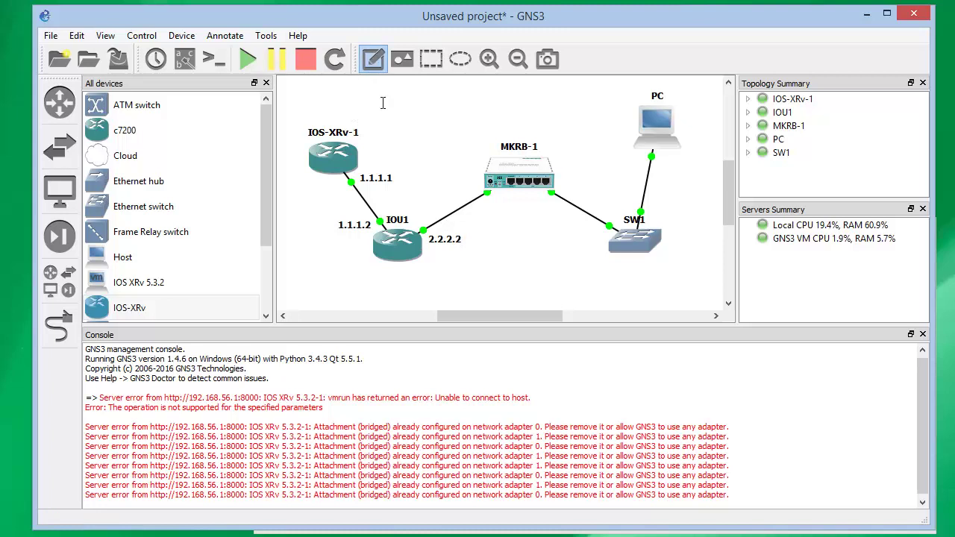
pyautogui.click(443, 182)
pyautogui.write('2.2.2.1')
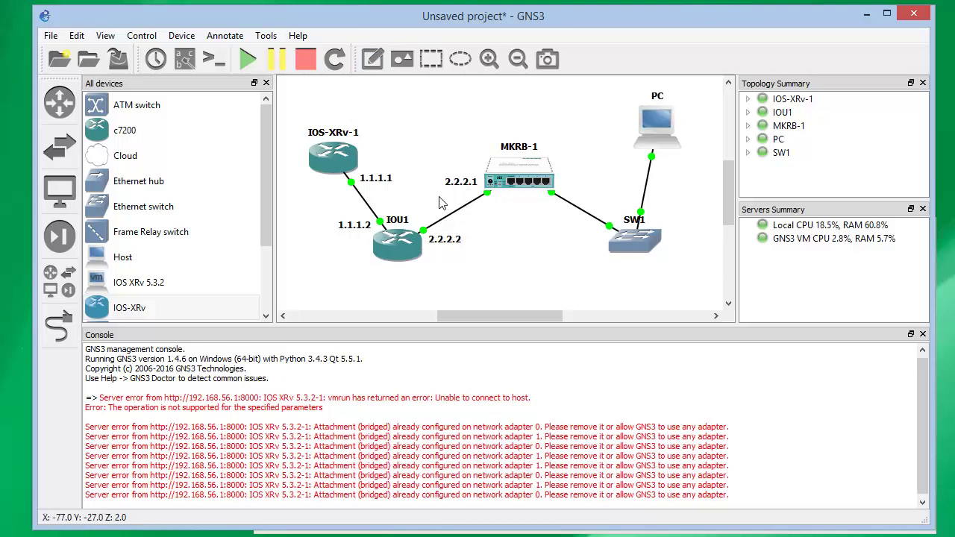
pyautogui.moveTo(452, 185); pyautogui.dragTo(500, 214)
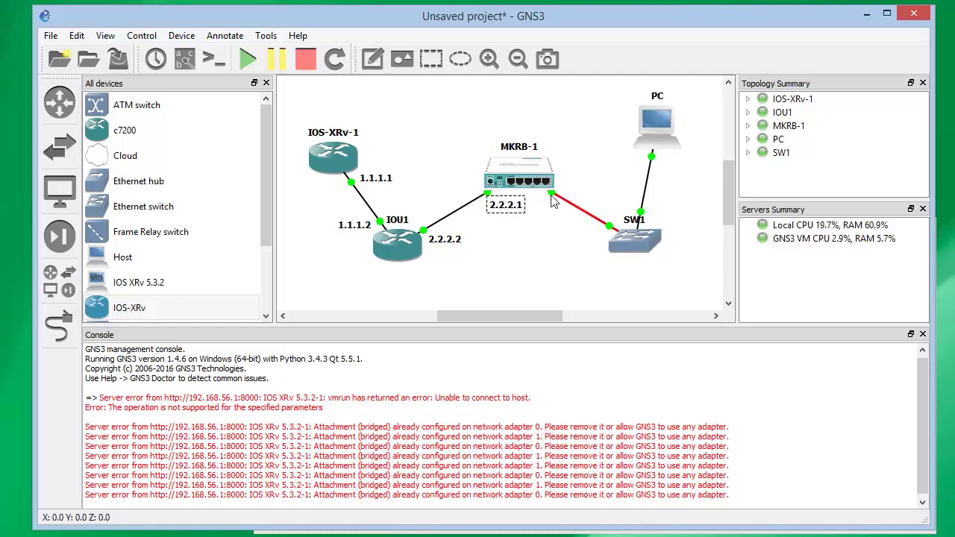
# Deselect the 2.2.2.1 note, leave link mode, and nudge MKRB-1 up and left
pyautogui.moveTo(555, 205)
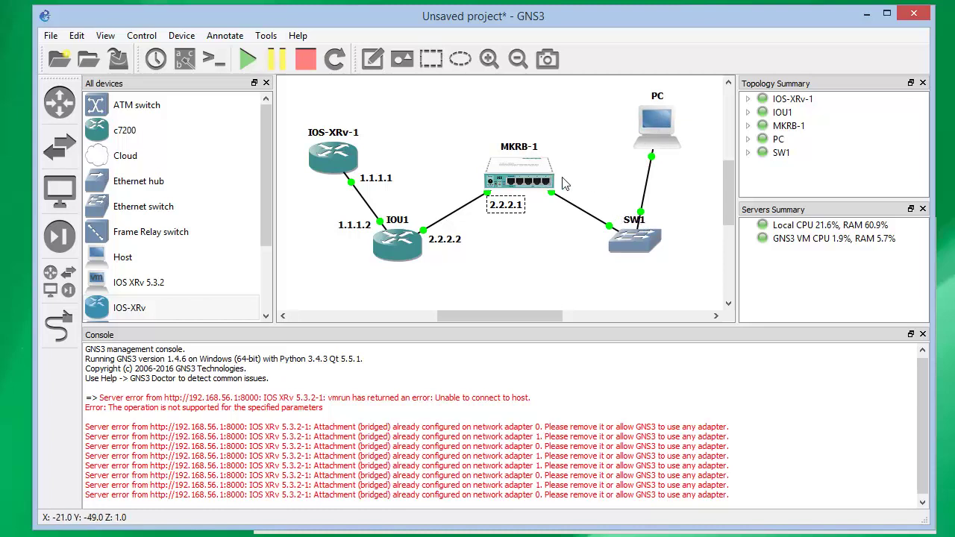
pyautogui.click(556, 235)
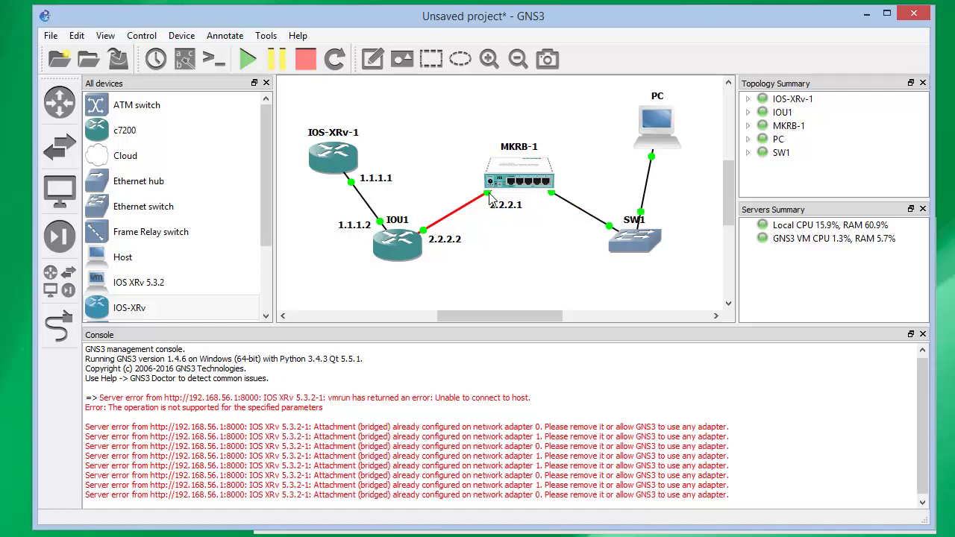
pyautogui.moveTo(501, 183)
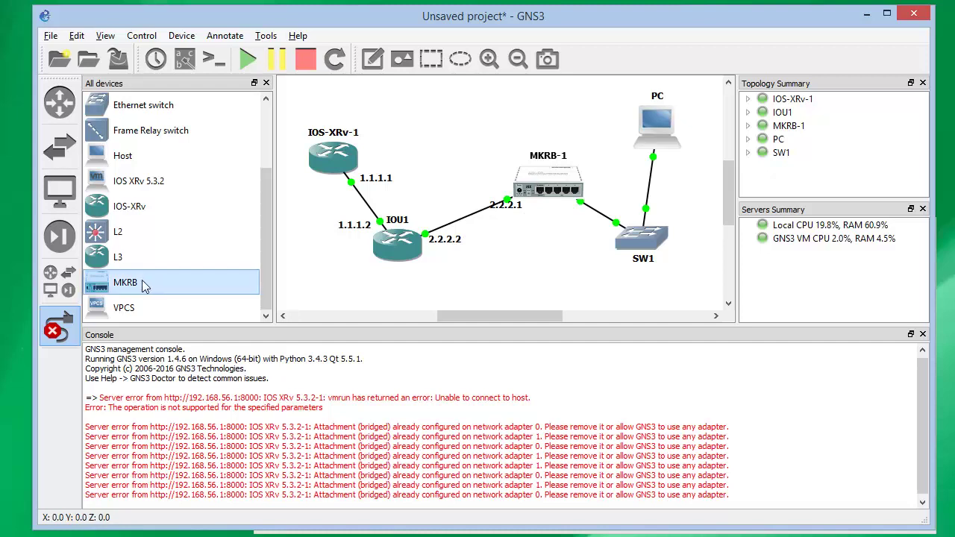
pyautogui.click(64, 325)
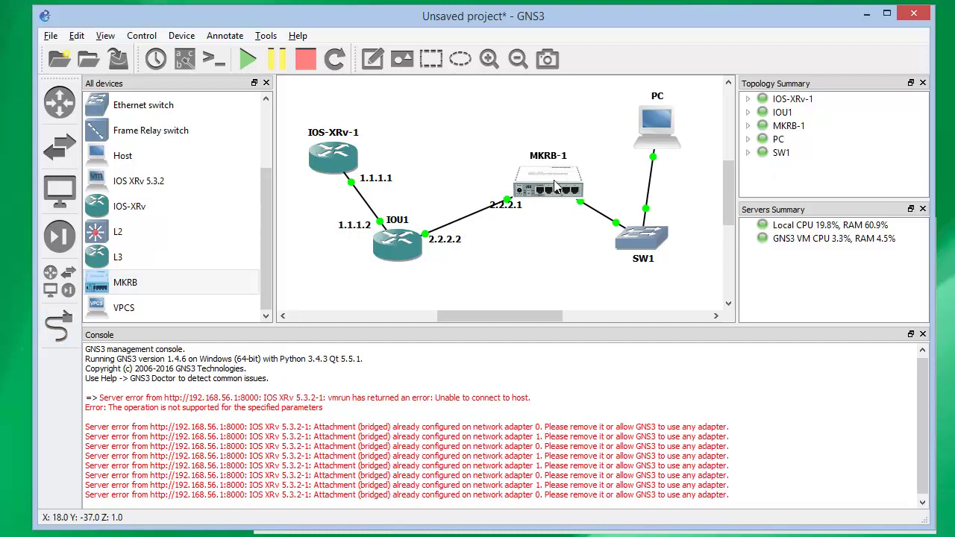
pyautogui.moveTo(555, 184); pyautogui.dragTo(549, 178)
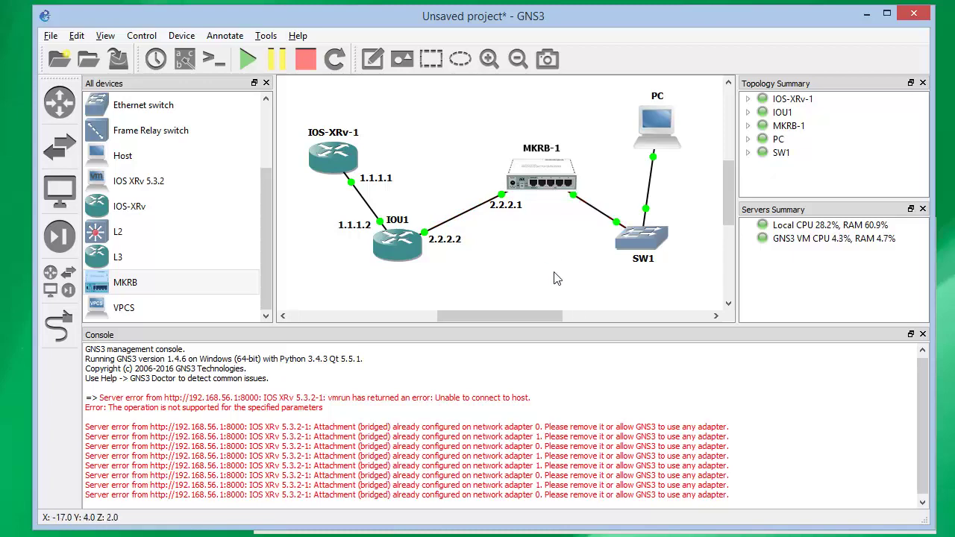
# Add address 2.2.2.1/24 on interface ether2 in WinBox's IP Addresses list
pyautogui.click(852, 533)
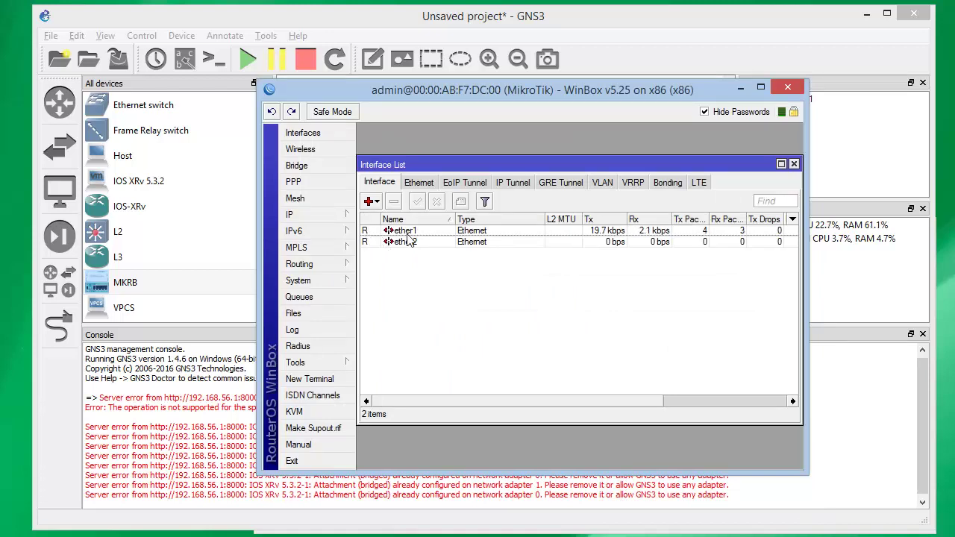
pyautogui.click(299, 214)
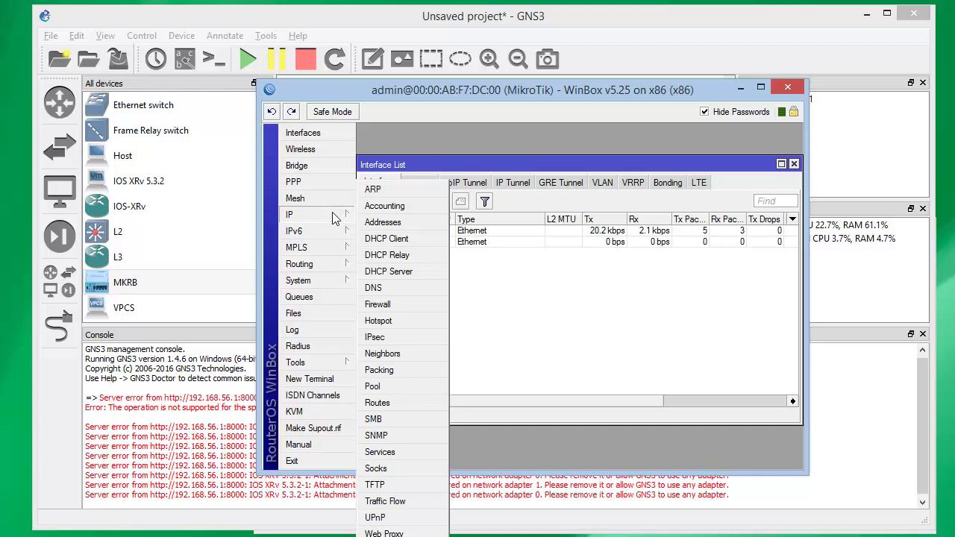
pyautogui.click(400, 222)
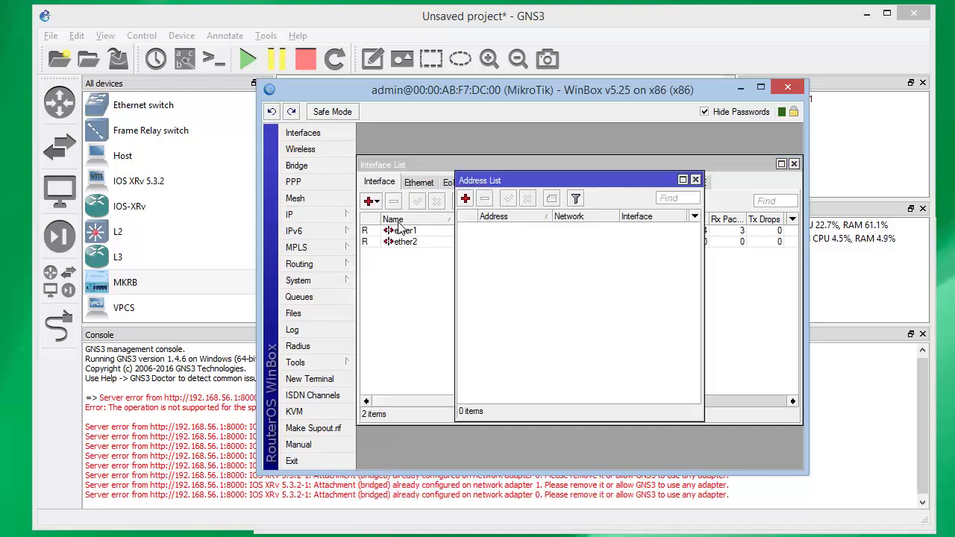
pyautogui.click(465, 199)
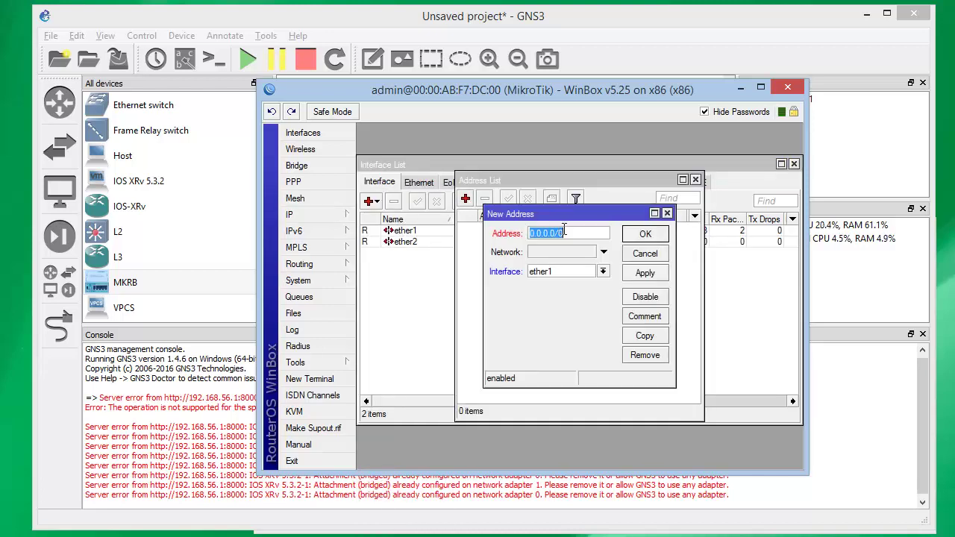
pyautogui.write('2.2.2.1')
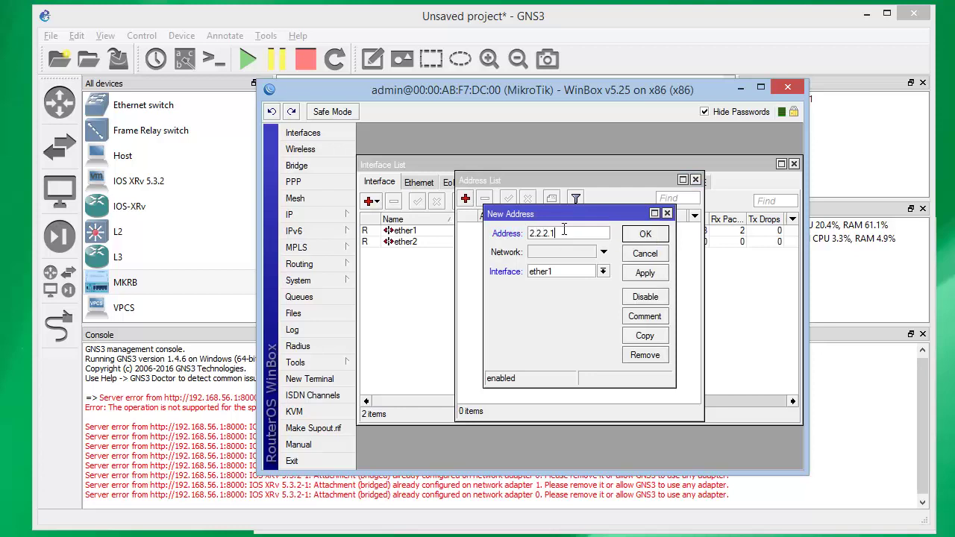
pyautogui.write('/24')
pyautogui.click(647, 273)
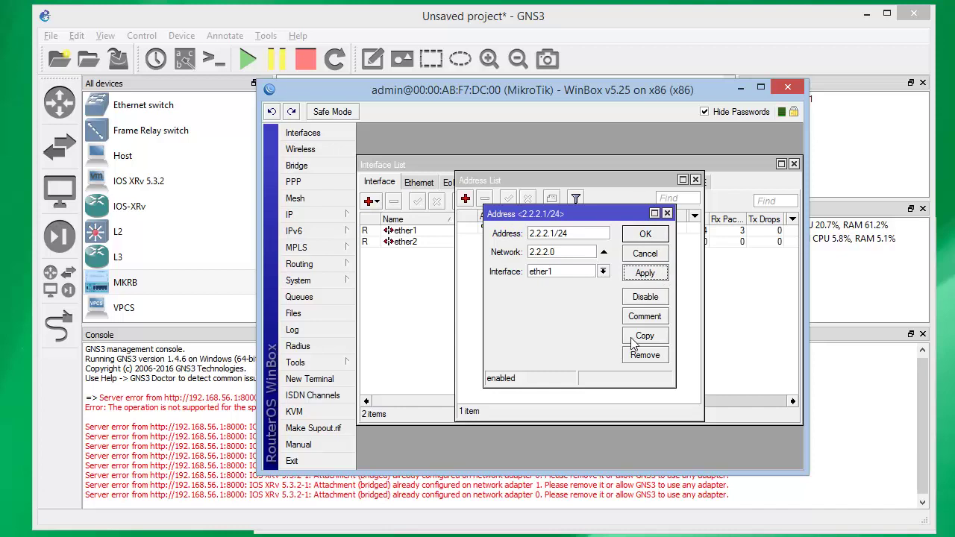
pyautogui.click(602, 273)
pyautogui.click(586, 293)
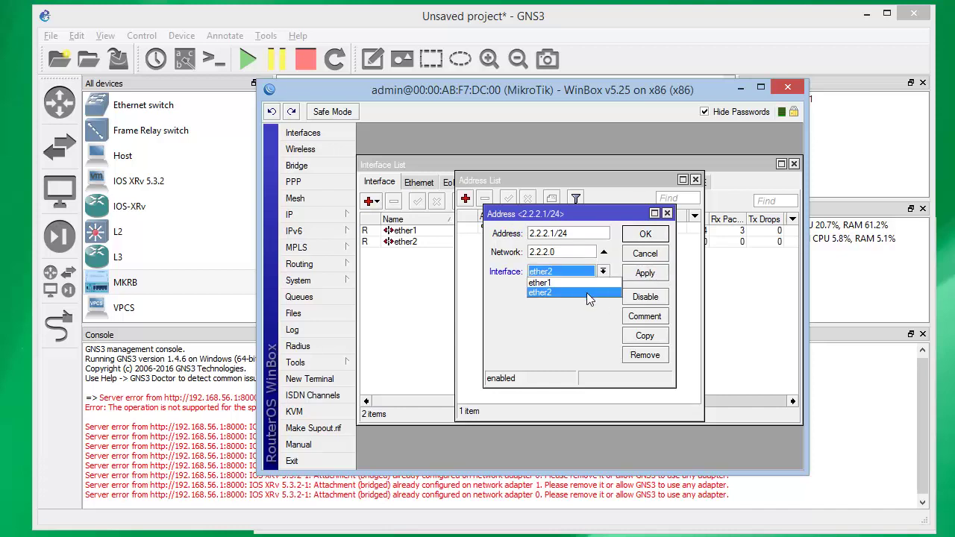
pyautogui.click(643, 273)
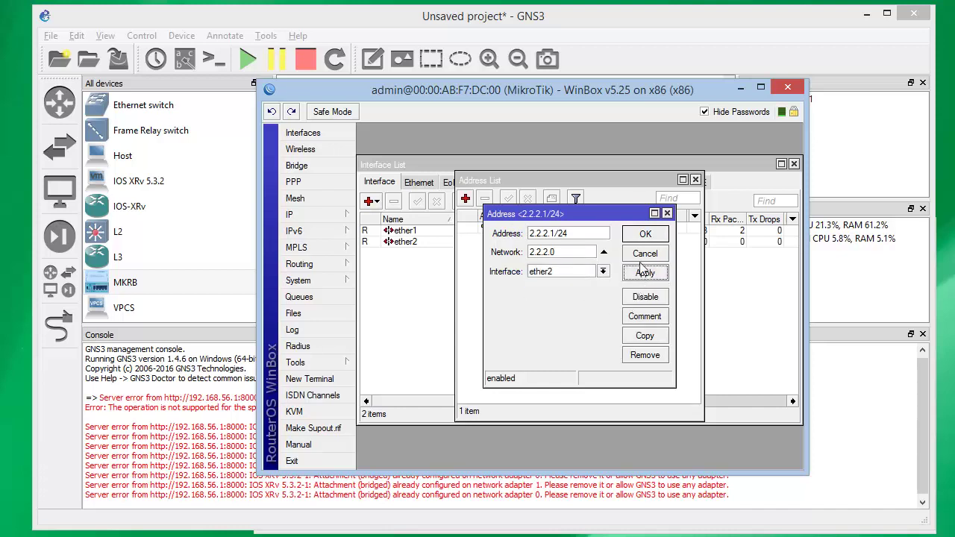
pyautogui.click(645, 235)
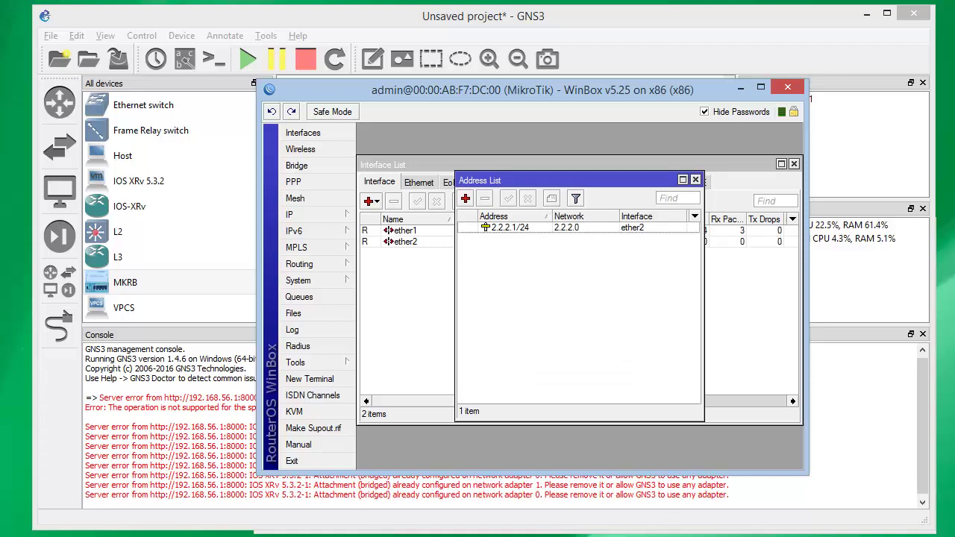
pyautogui.hotkey('alt', 'Tab')
# Rerun ping 2.2.2.1 from IOU1, then bring up the IOS-XRv-1 console
pyautogui.press('Up')
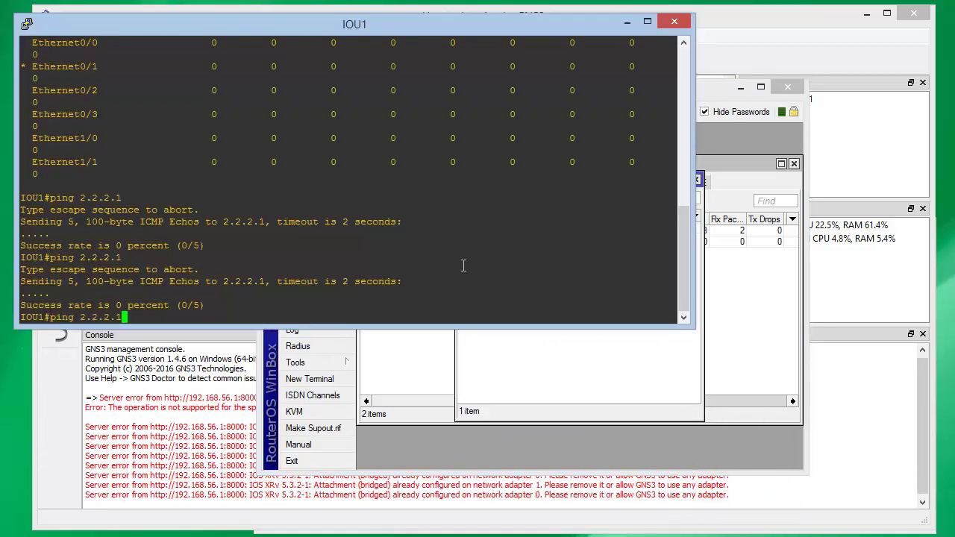
pyautogui.press('Return')
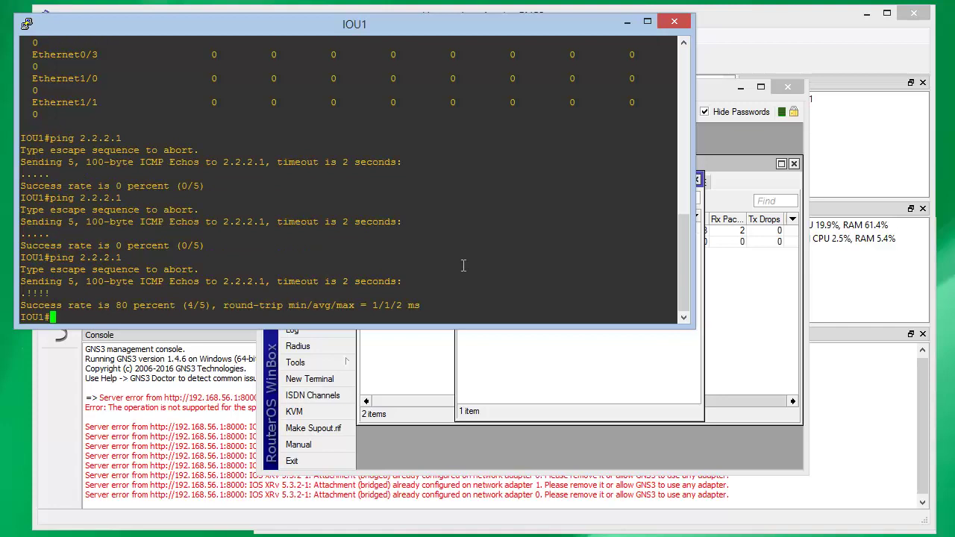
pyautogui.hotkey('alt', 'Tab')
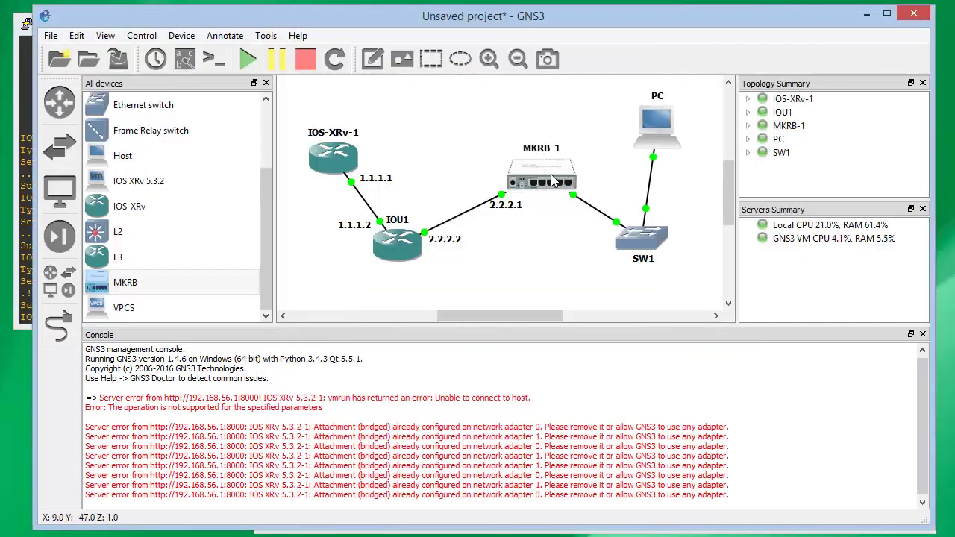
pyautogui.moveTo(384, 256)
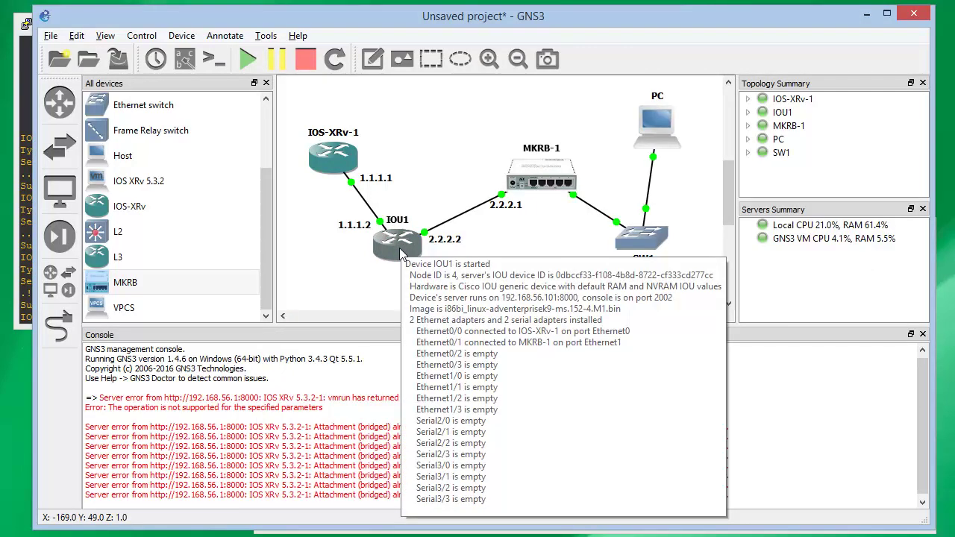
pyautogui.moveTo(337, 155)
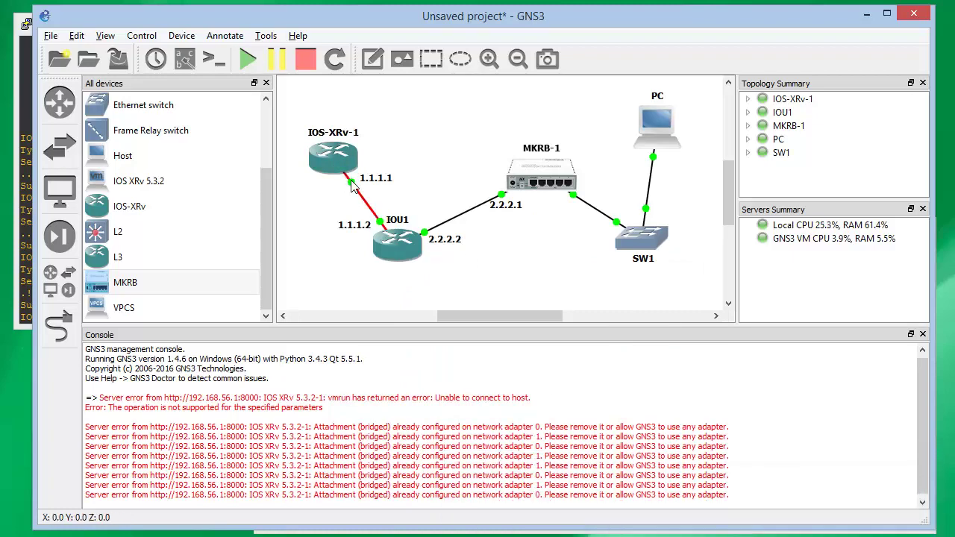
pyautogui.moveTo(352, 186)
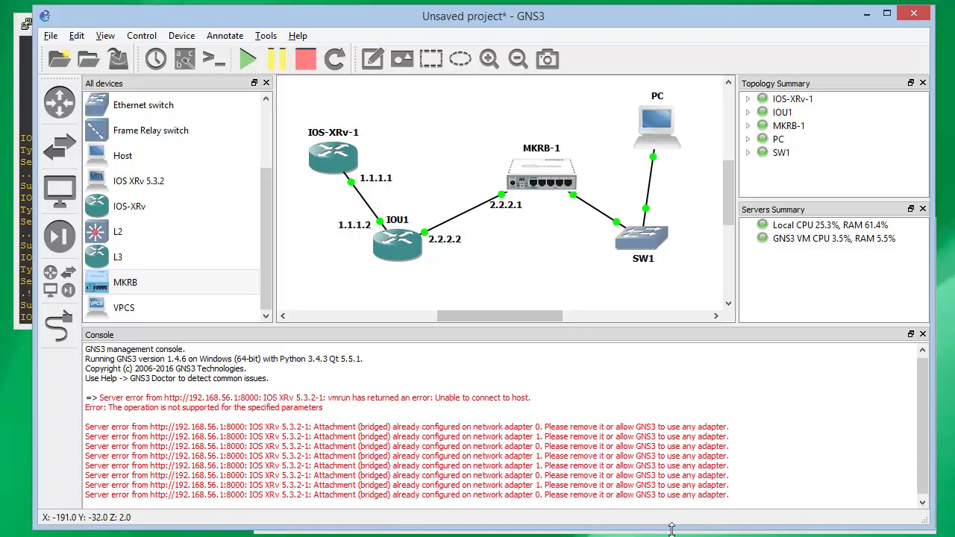
pyautogui.click(634, 536)
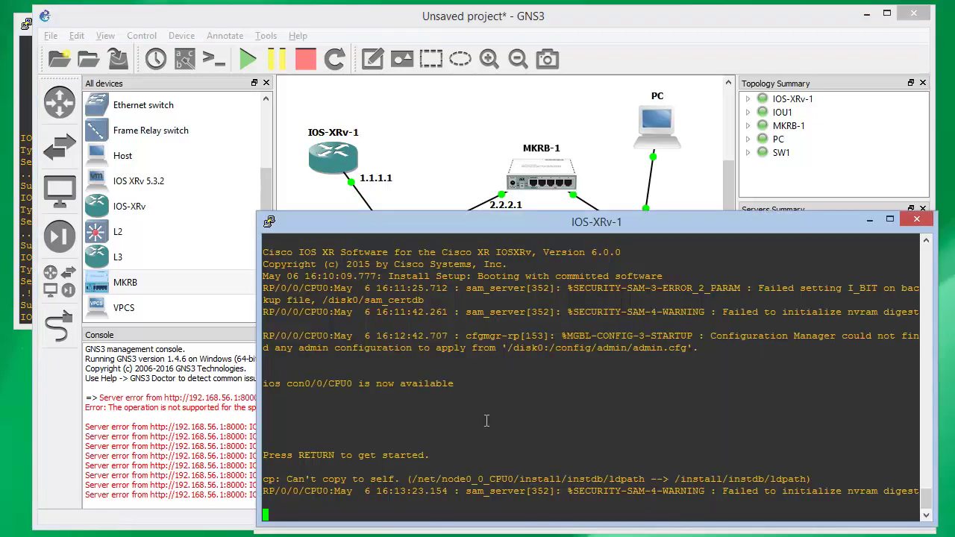
# Create IOS-XRv-1's root-system admin username and secret at first boot
pyautogui.press('Return')
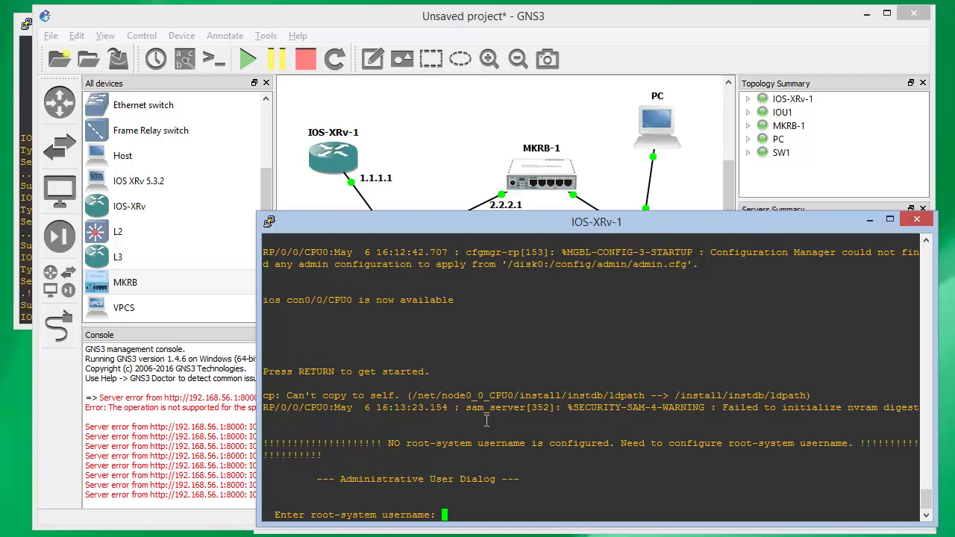
pyautogui.write('marco')
pyautogui.press('Return')
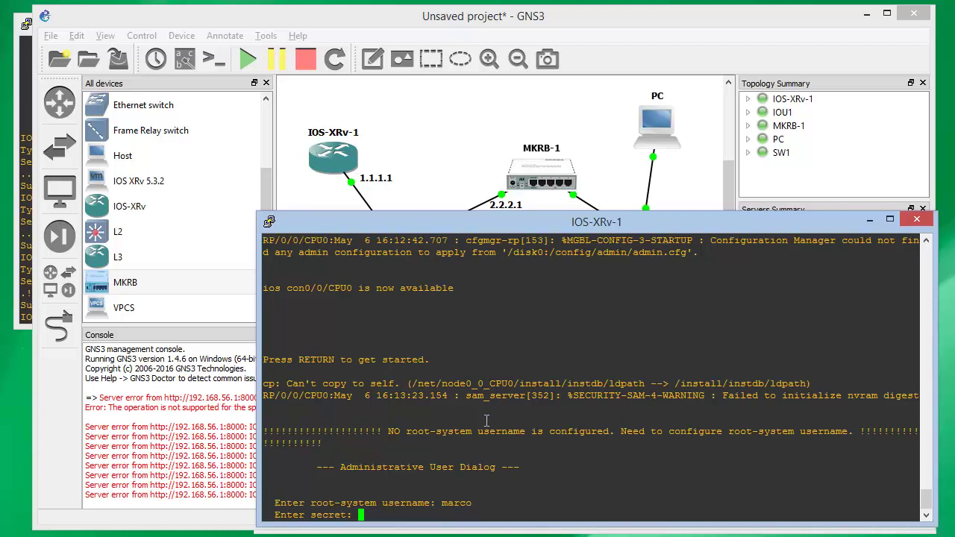
pyautogui.press('Return')
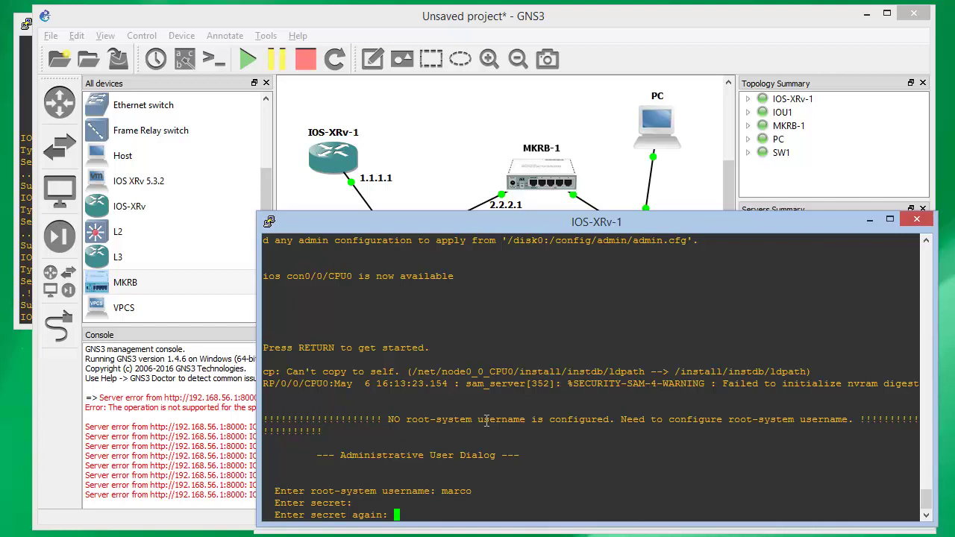
pyautogui.press('Return')
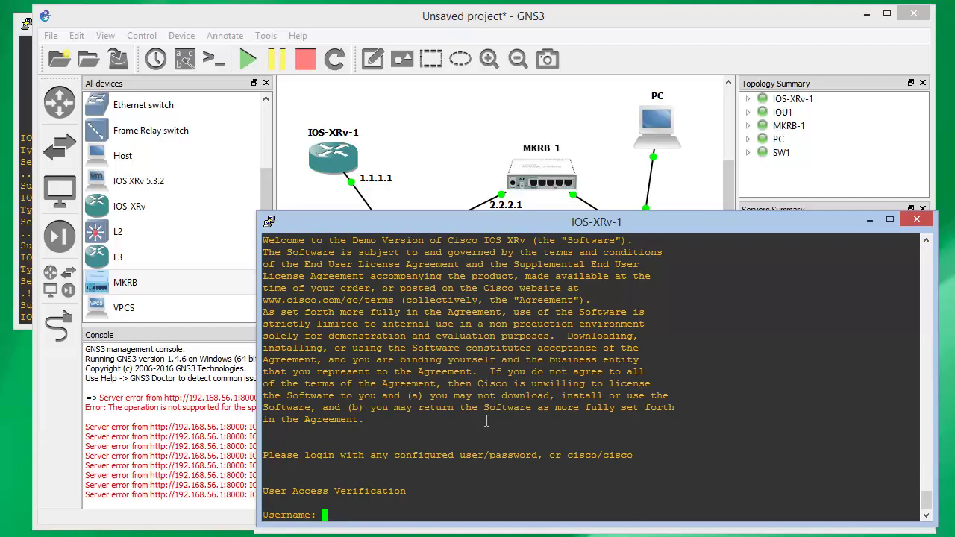
# Log in to IOS-XRv-1 with the default credentials
pyautogui.write('marco')
pyautogui.press('BackSpace')
pyautogui.press('BackSpace')
pyautogui.press('BackSpace')
pyautogui.press('BackSpace')
pyautogui.press('BackSpace')
pyautogui.write('cisco')
pyautogui.press('Return')
pyautogui.press('Return')
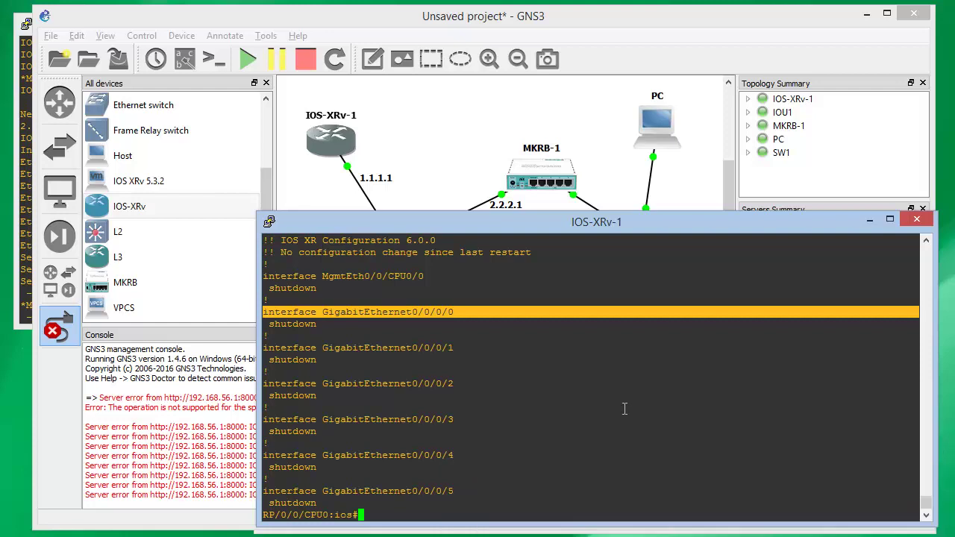
# Give GigabitEthernet0/0/0/0 address 1.1.1.1 255.255.255.0, enable it with no shutdown, and commit
pyautogui.write('conf t')
pyautogui.press('Return')
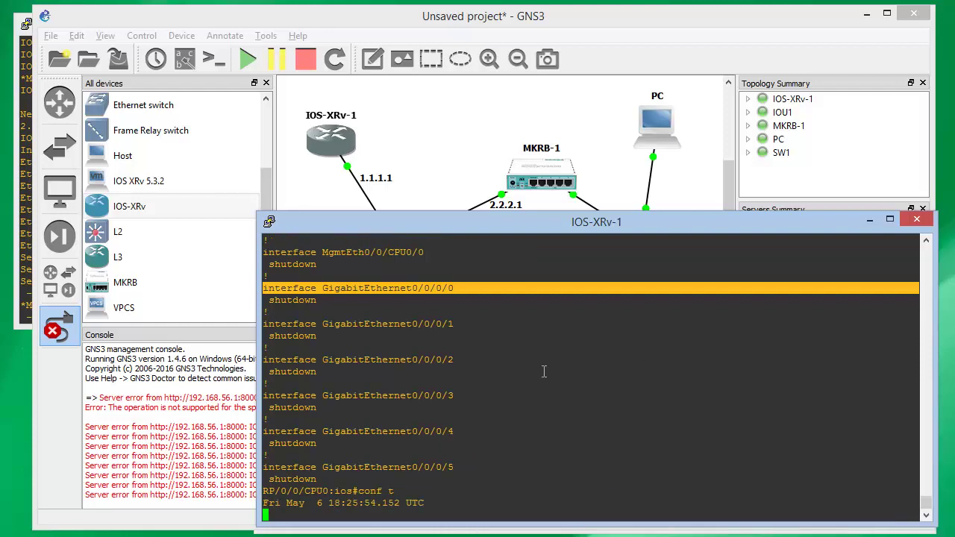
pyautogui.rightClick(544, 371)
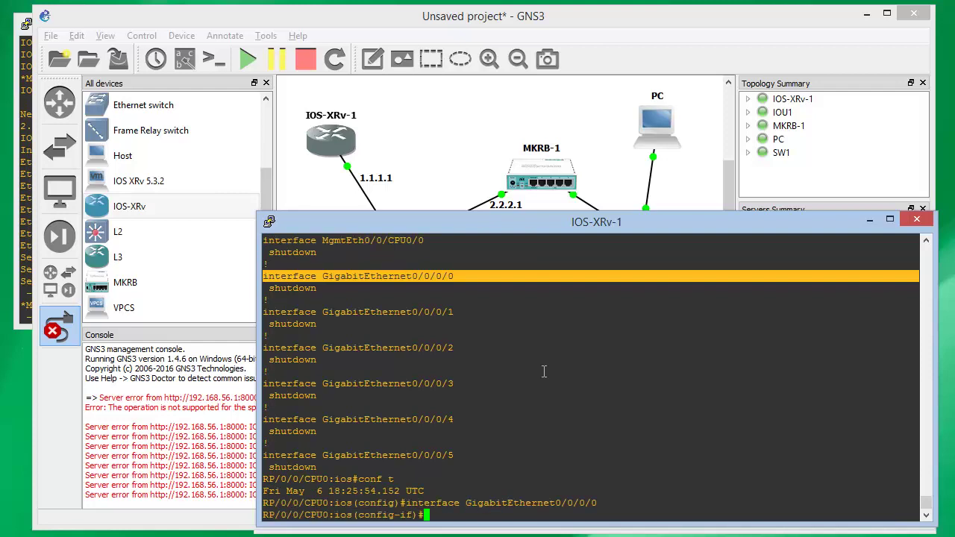
pyautogui.write('ip ')
pyautogui.write('add')
pyautogui.write(' 1.1.1.1 ')
pyautogui.write('255.255.255.')
pyautogui.write('0')
pyautogui.press('Return')
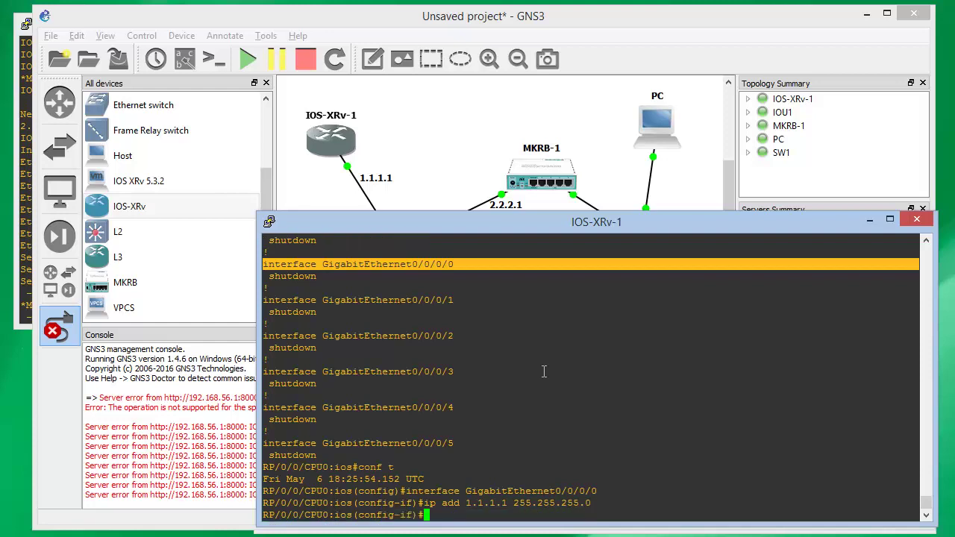
pyautogui.write('no sh')
pyautogui.write('commit')
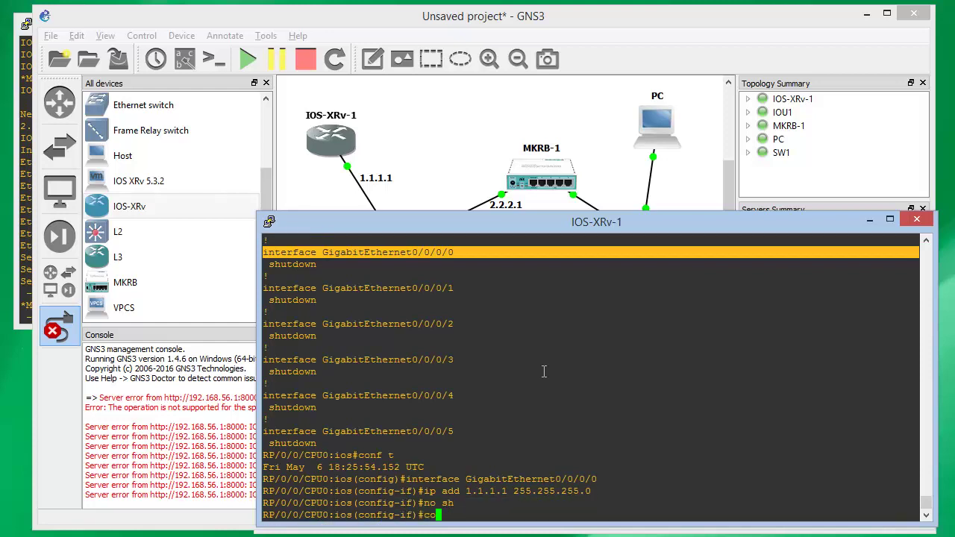
pyautogui.press('Return')
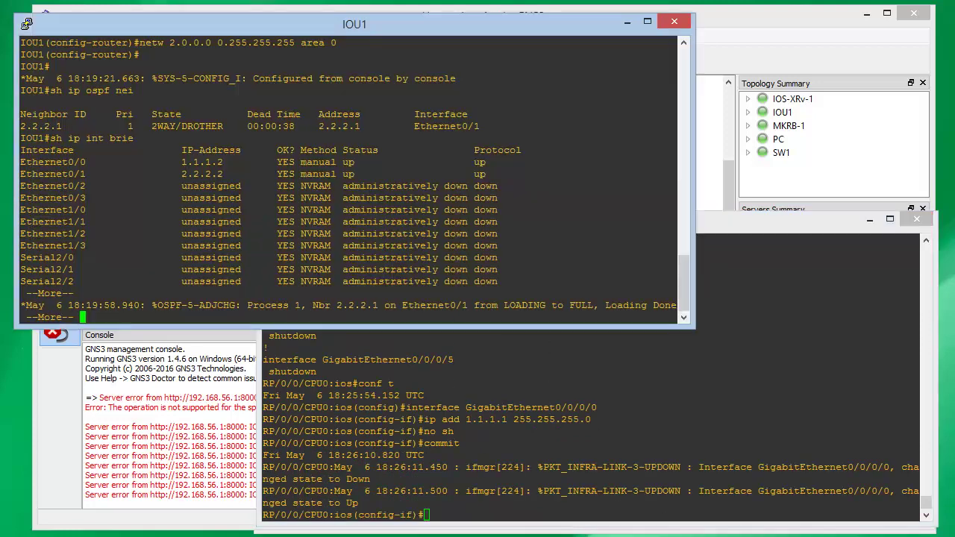
# Ping 1.1.1.1 from IOU1, then return to the GNS3 topology
pyautogui.hotkey('alt', 'Tab')
pyautogui.press('Return')
pyautogui.press('Return')
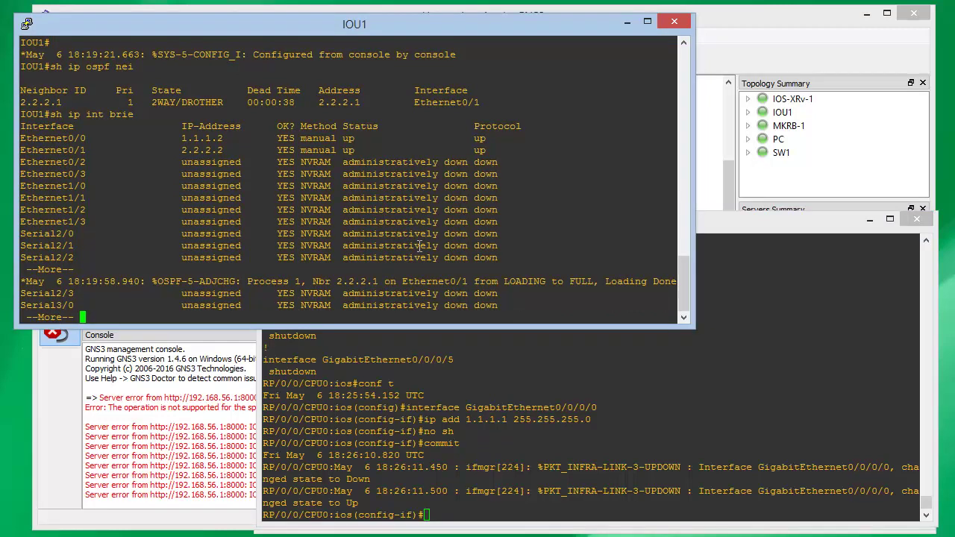
pyautogui.press('Return')
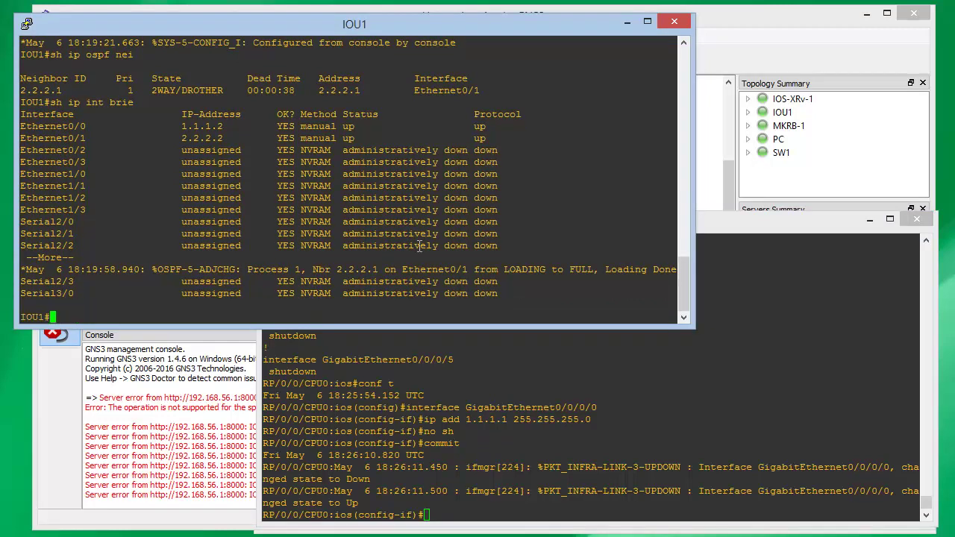
pyautogui.write('ping 1.1.1.1')
pyautogui.press('Return')
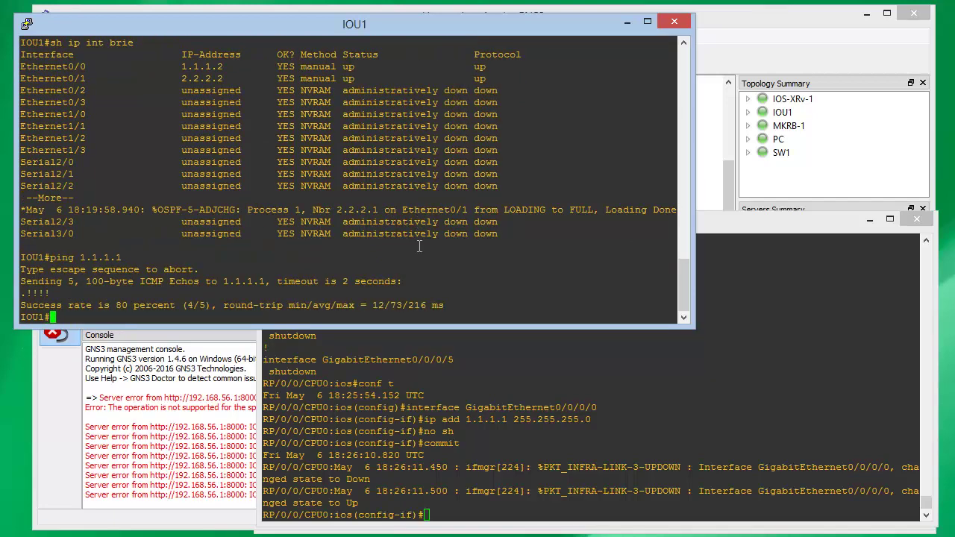
pyautogui.click(732, 42)
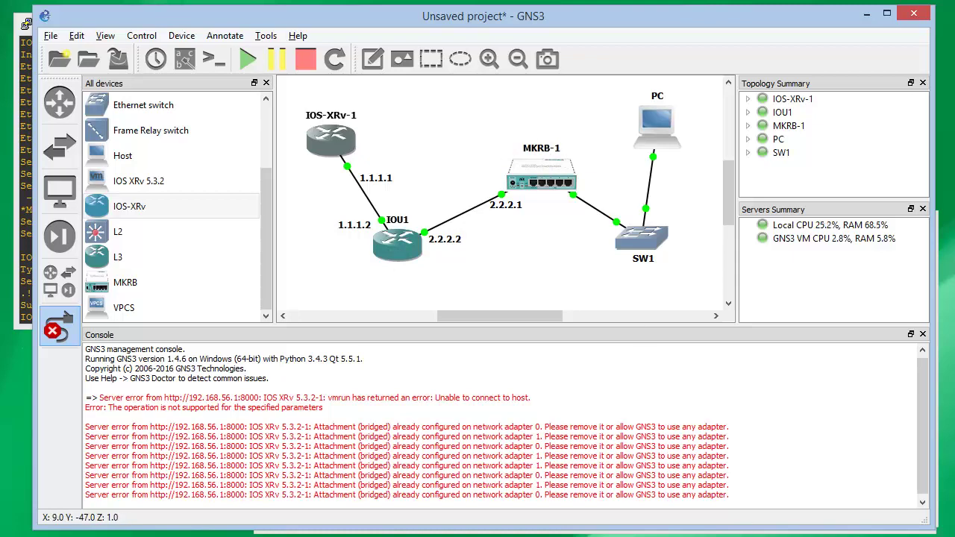
# Check IOU1's OSPF adjacency log for neighbour 2.2.2.1, then cancel GNS3's link-adding mode
pyautogui.moveTo(693, 534)
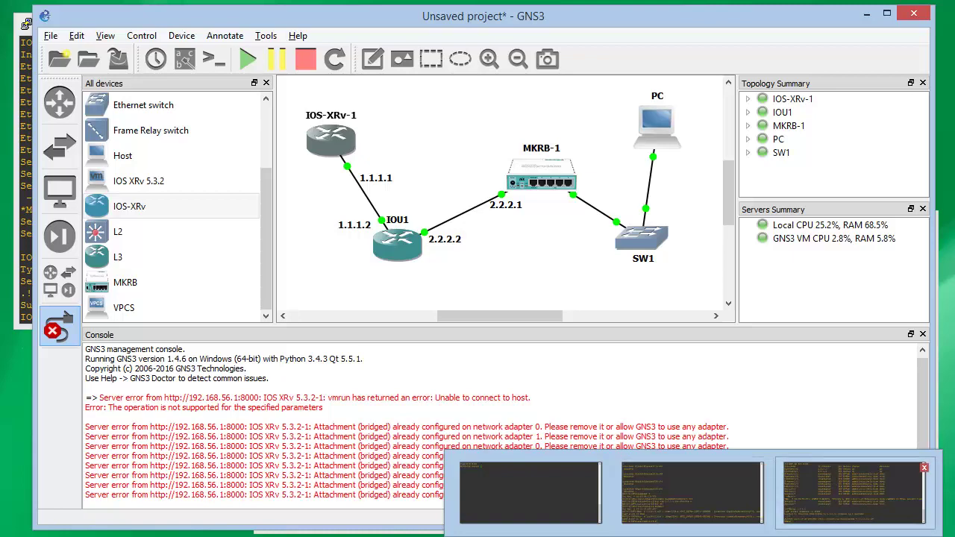
pyautogui.click(692, 492)
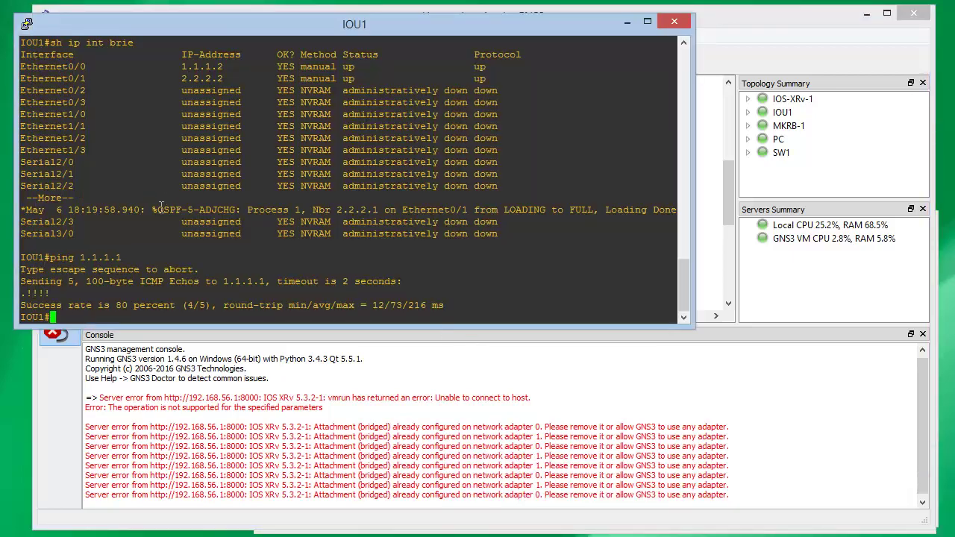
pyautogui.moveTo(157, 209); pyautogui.dragTo(276, 210)
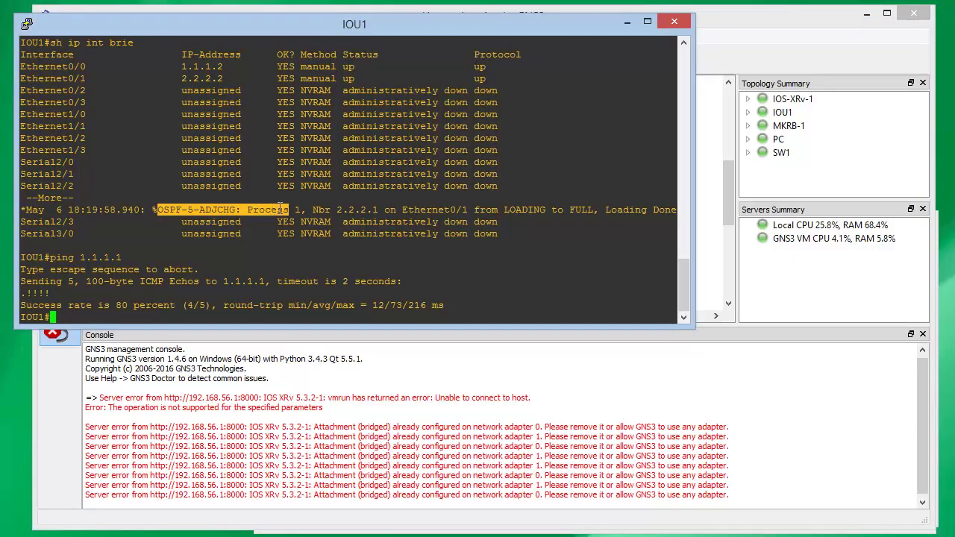
pyautogui.click(339, 212)
pyautogui.moveTo(340, 212); pyautogui.dragTo(390, 212)
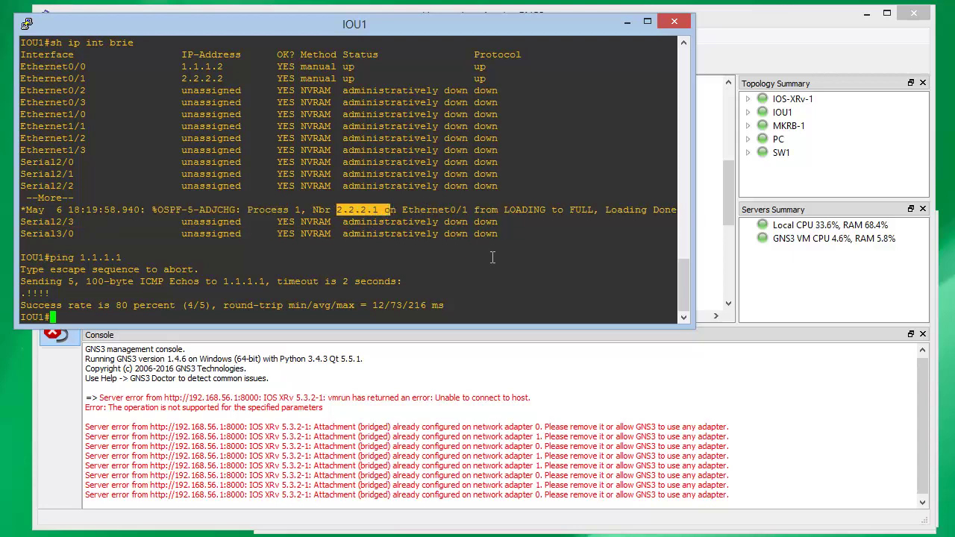
pyautogui.click(715, 223)
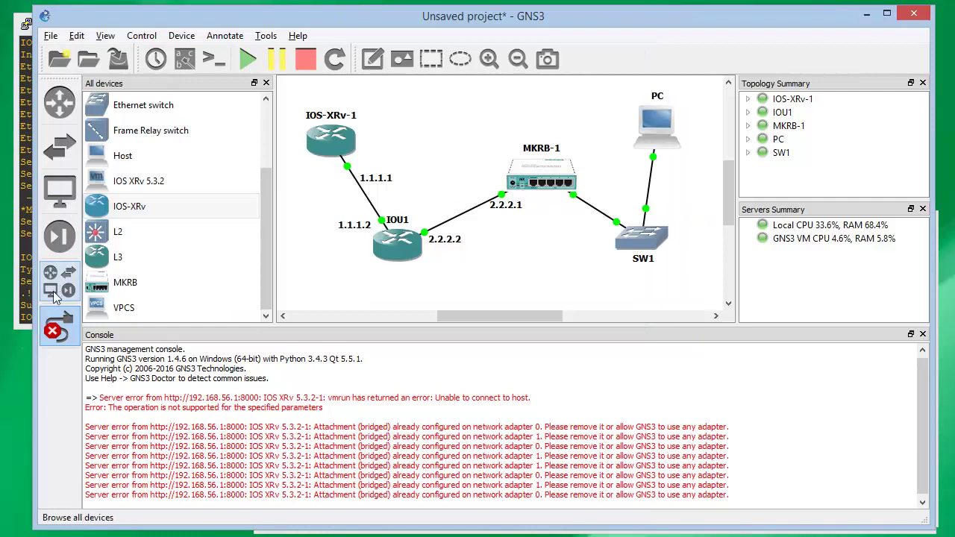
pyautogui.click(60, 326)
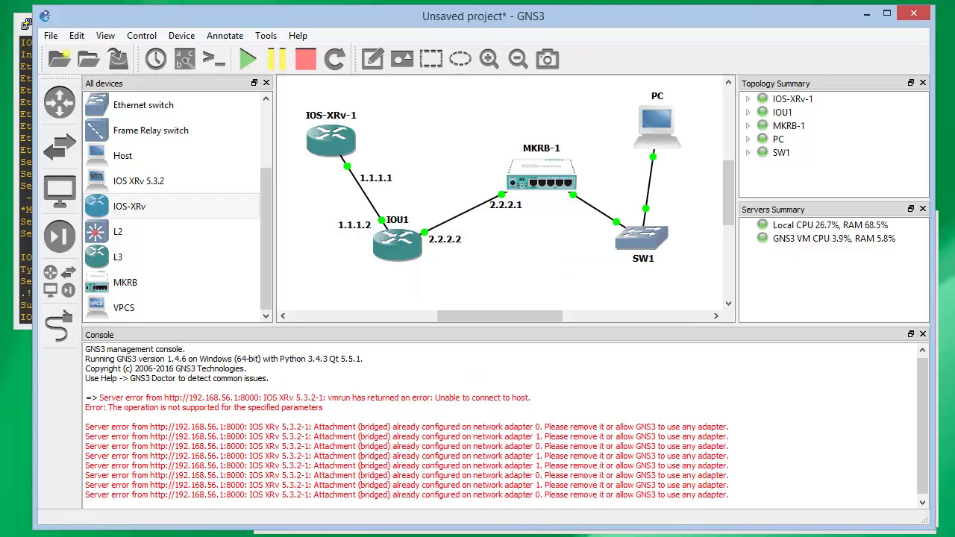
# On IOU1, add network 1.0.0.0 0.255.255.255 area 0 to OSPF process 1
pyautogui.hotkey('alt', 'Tab')
pyautogui.write('conf t')
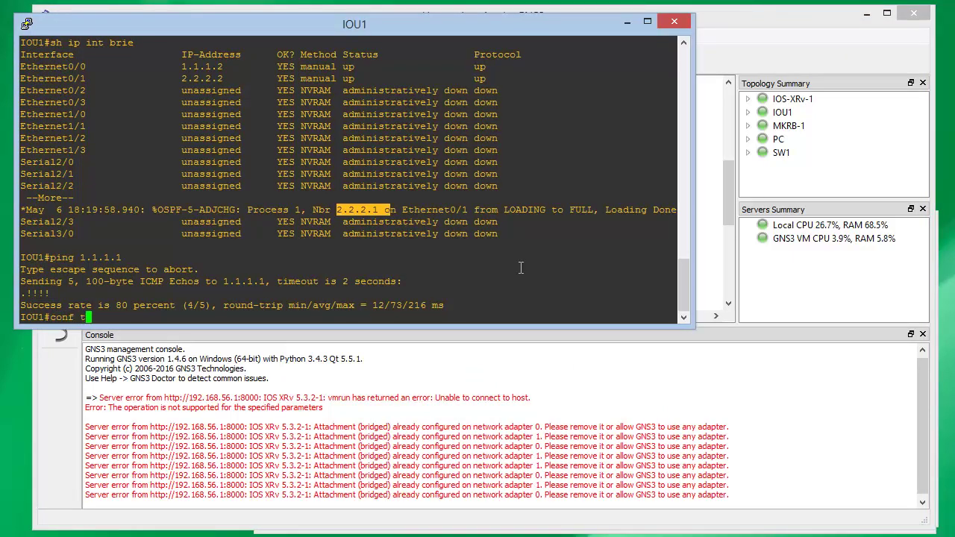
pyautogui.press('Return')
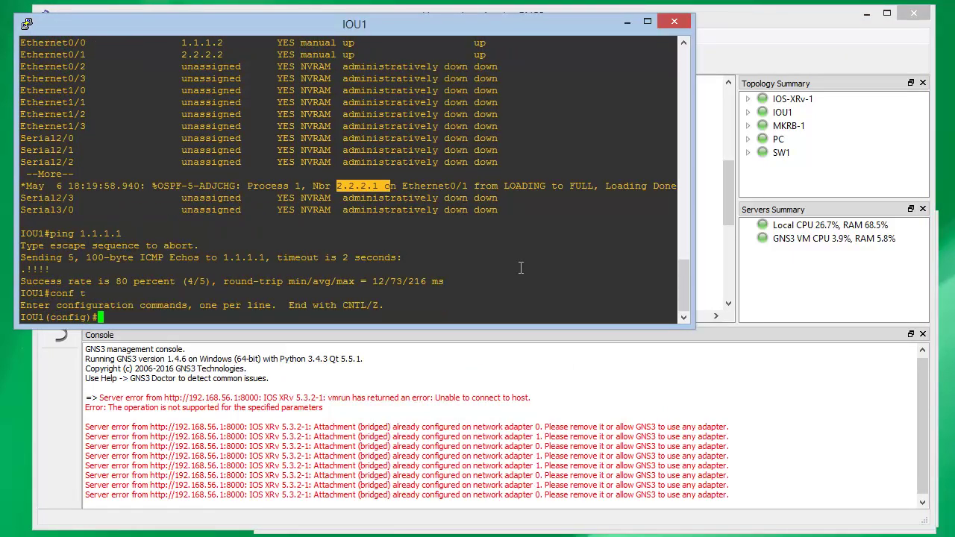
pyautogui.write('router ospf 1')
pyautogui.press('Return')
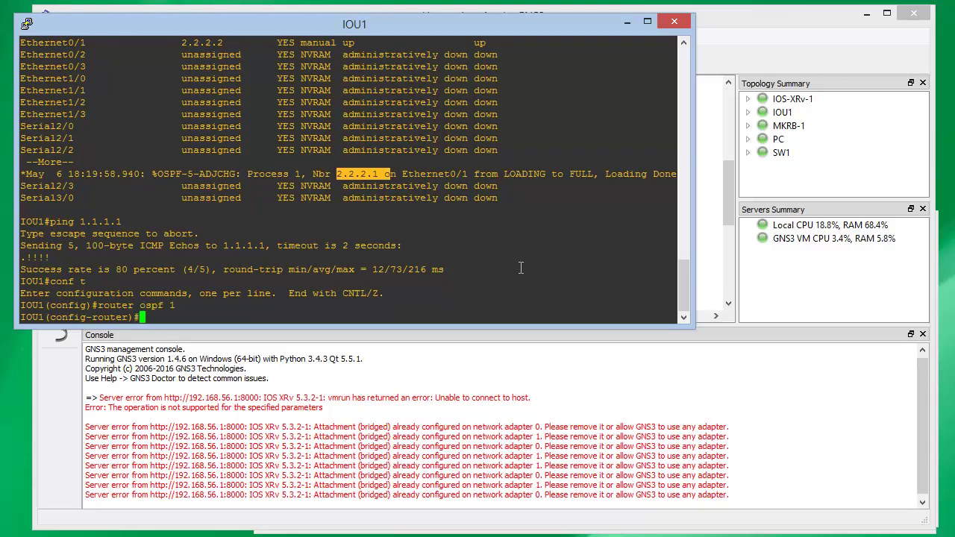
pyautogui.write('netw 1.0.0.0 0.255')
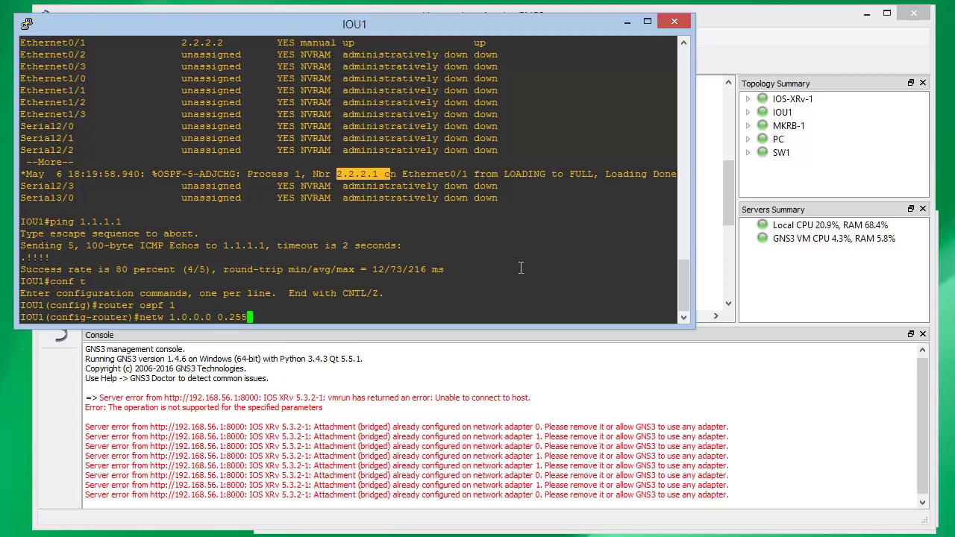
pyautogui.write('.255.255 area 0')
pyautogui.press('Return')
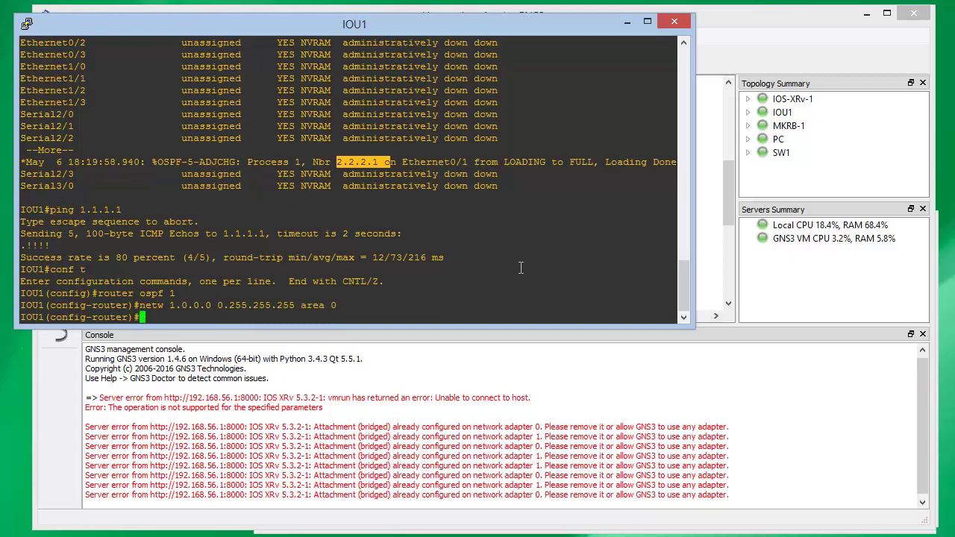
pyautogui.hotkey('ctrl', 'z')
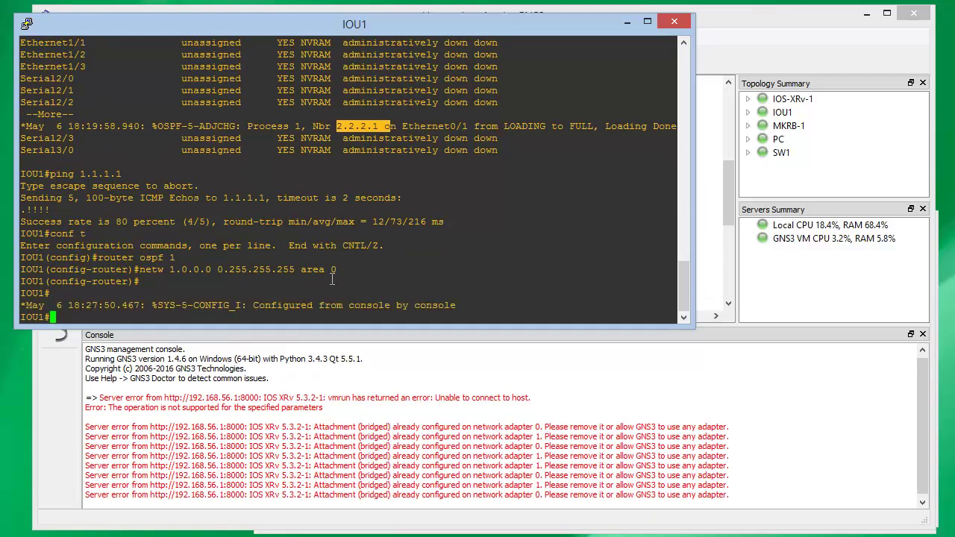
pyautogui.hotkey('alt', 'Tab')
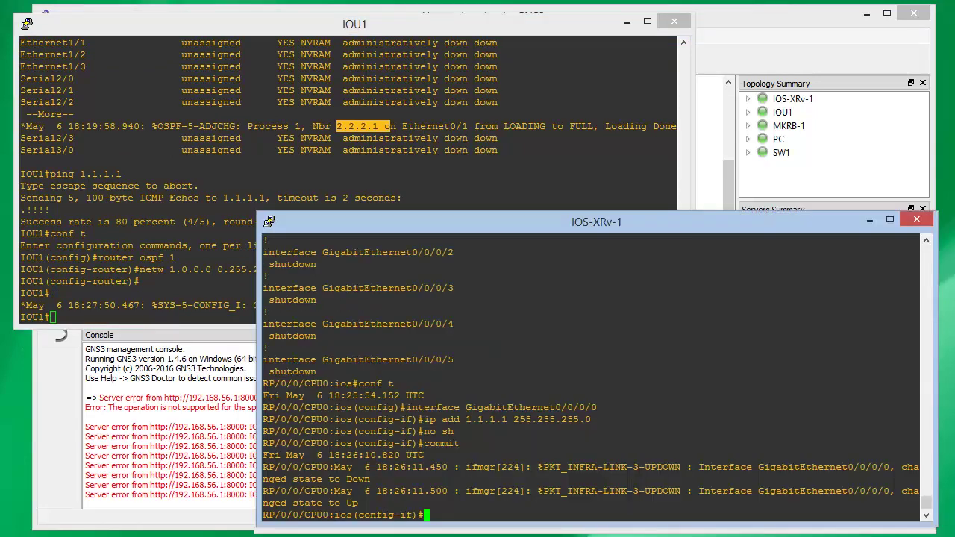
# On IOS-XRv-1, start OSPF process 1 with router-id 1.1.1.1 and enter area 0
pyautogui.write('router ospf 1')
pyautogui.press('Return')
pyautogui.rightClick(560, 398)
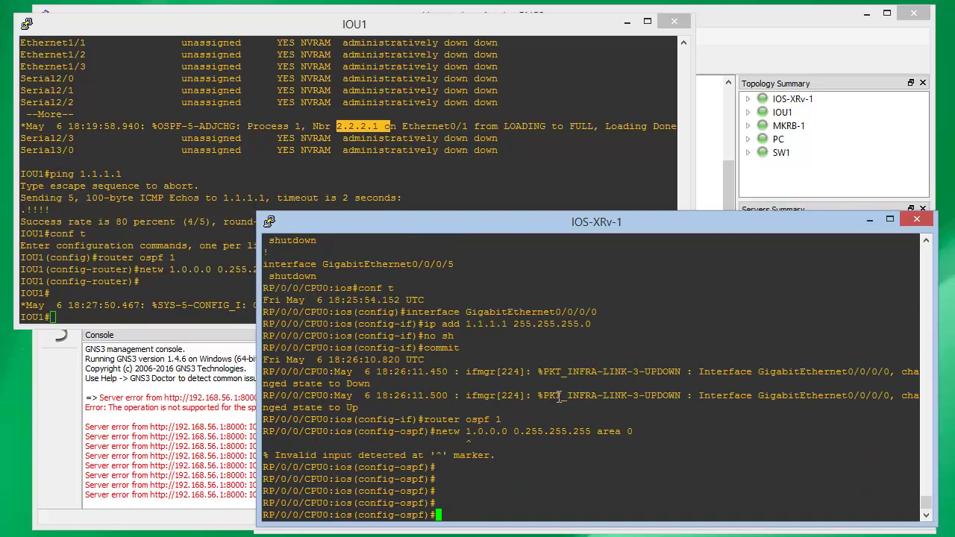
pyautogui.write('router-id 1.1.1.1')
pyautogui.press('Return')
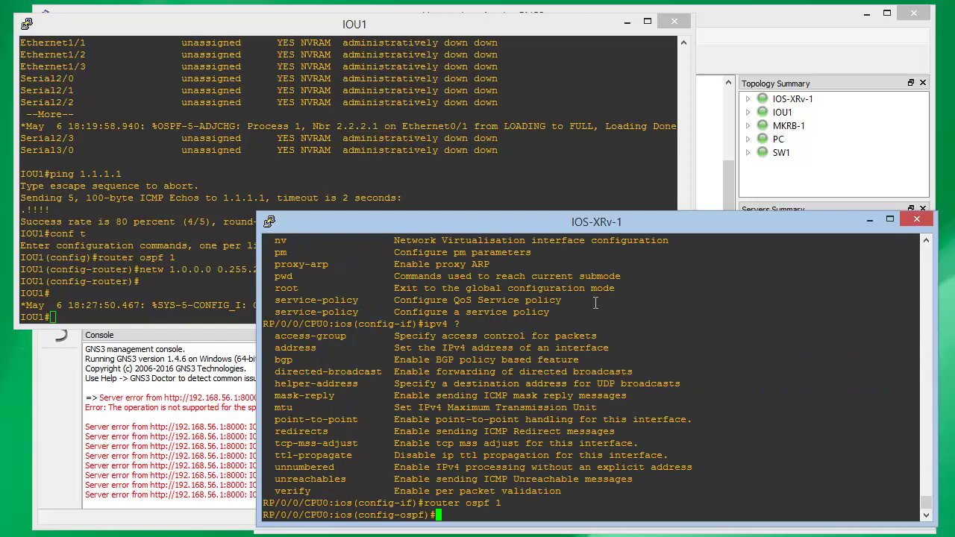
pyautogui.write('area 0')
pyautogui.press('Return')
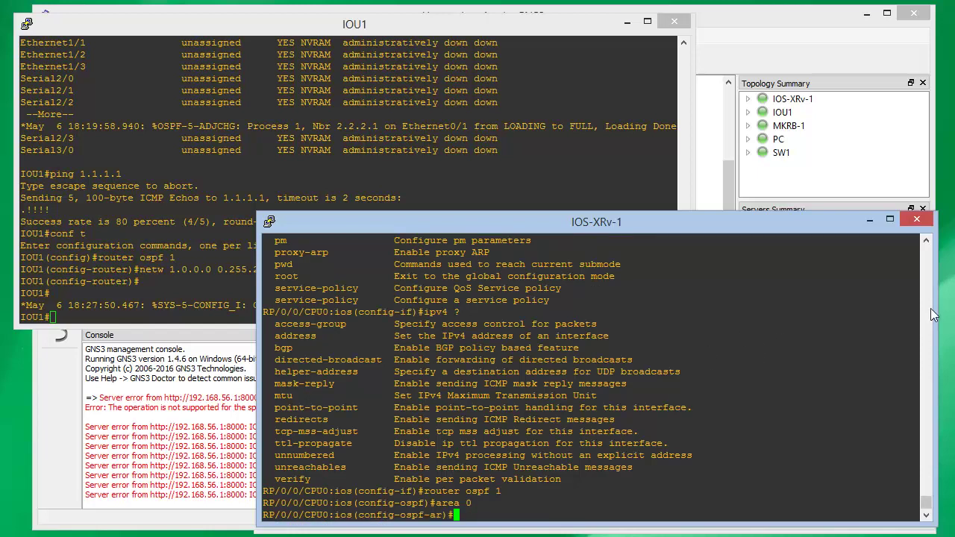
# Add interface GigabitEthernet0/0/0/0 to area 0 and commit the OSPF configuration
pyautogui.scroll(4, 932, 315)
pyautogui.scroll(10, 932, 315)
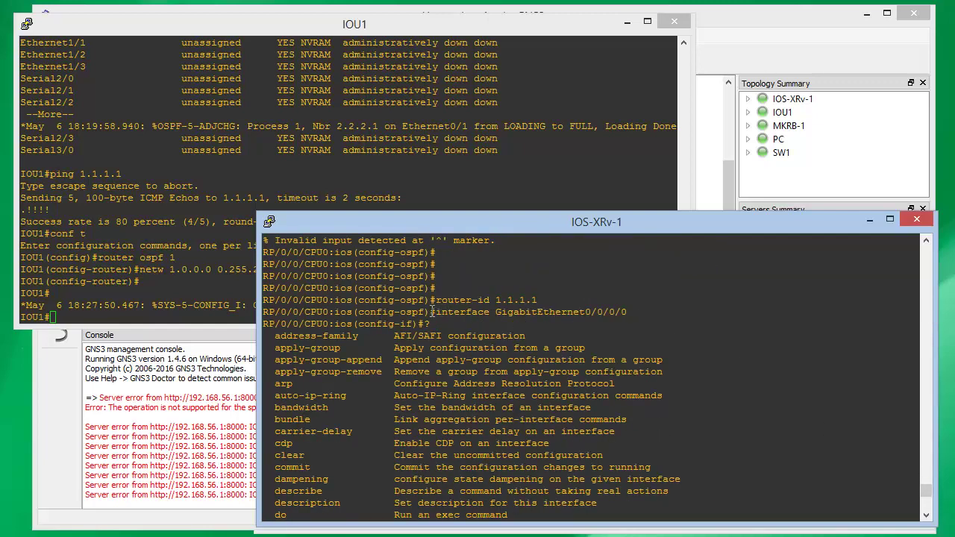
pyautogui.moveTo(435, 312); pyautogui.dragTo(624, 308)
pyautogui.rightClick(624, 308)
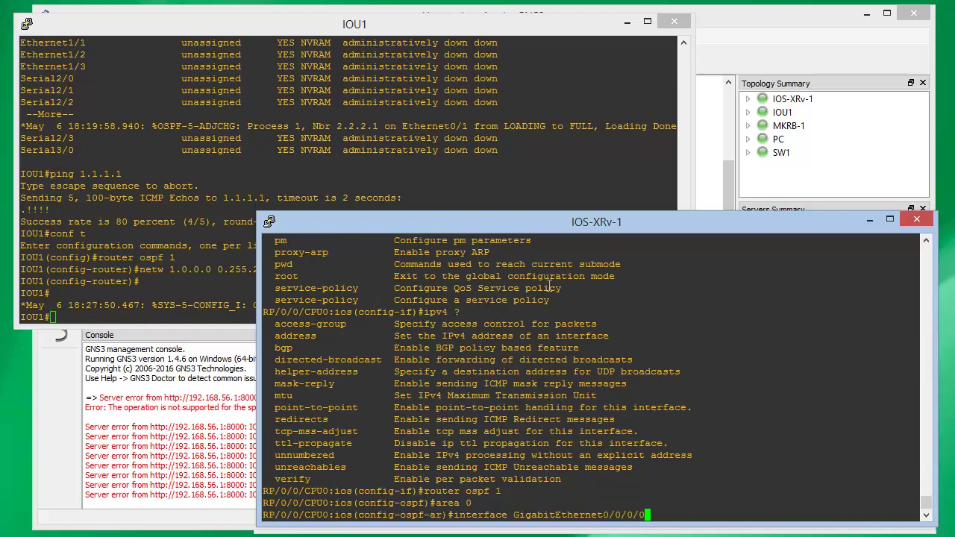
pyautogui.press('Return')
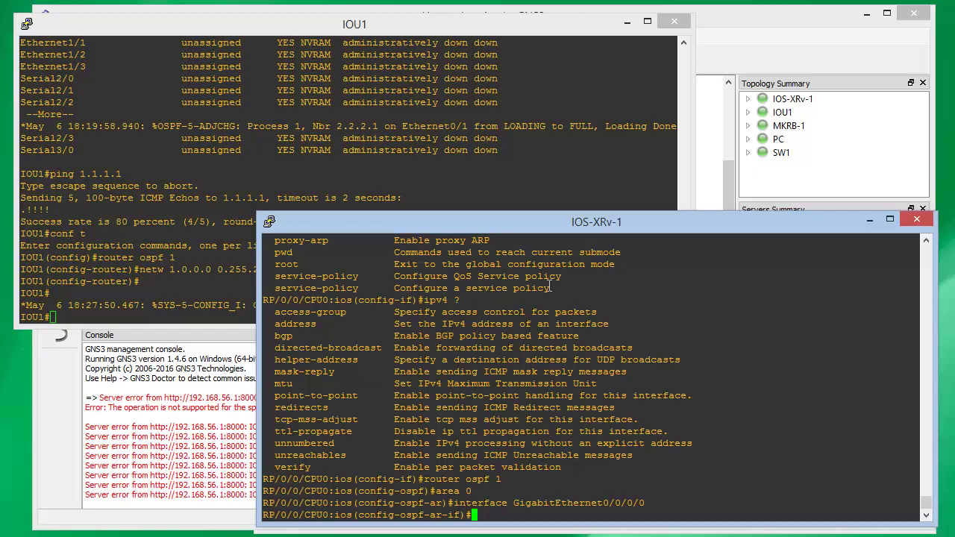
pyautogui.write('commit')
pyautogui.press('Return')
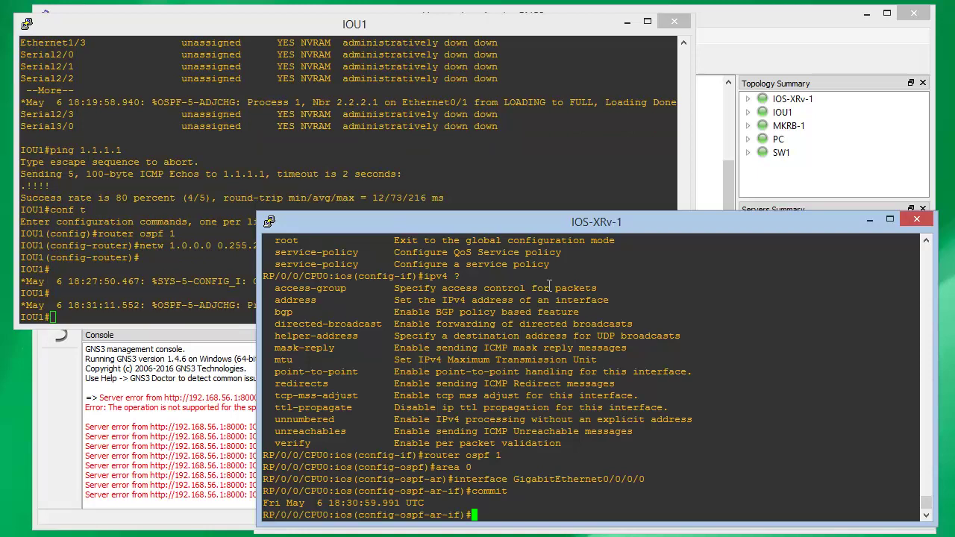
pyautogui.click(422, 173)
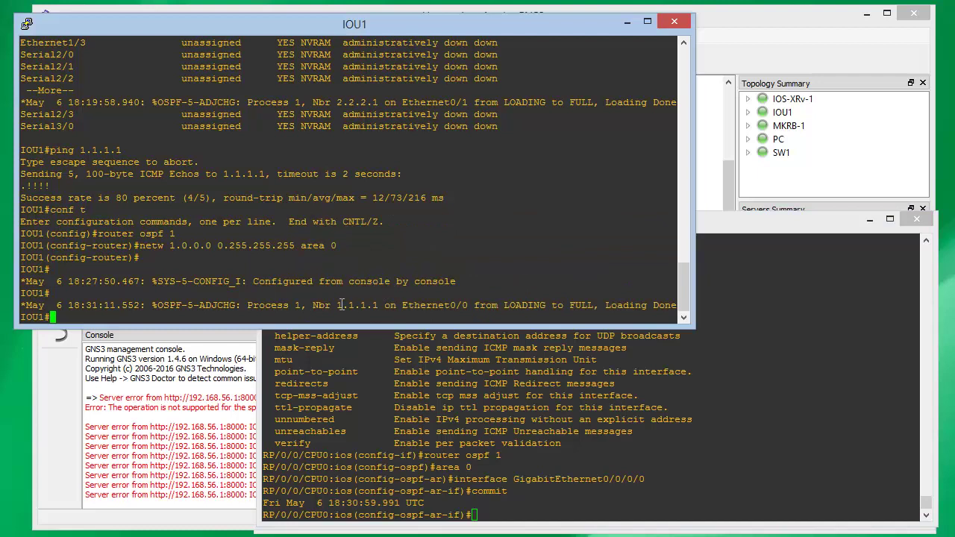
# Note IOU1's new neighbour 1.1.1.1, then exit configuration mode on IOS-XRv-1
pyautogui.moveTo(336, 305); pyautogui.dragTo(376, 305)
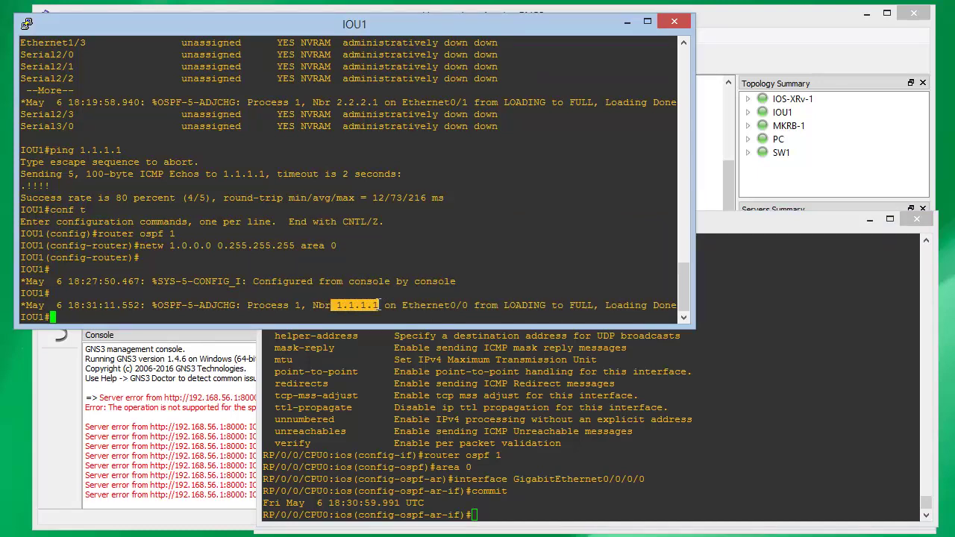
pyautogui.click(438, 445)
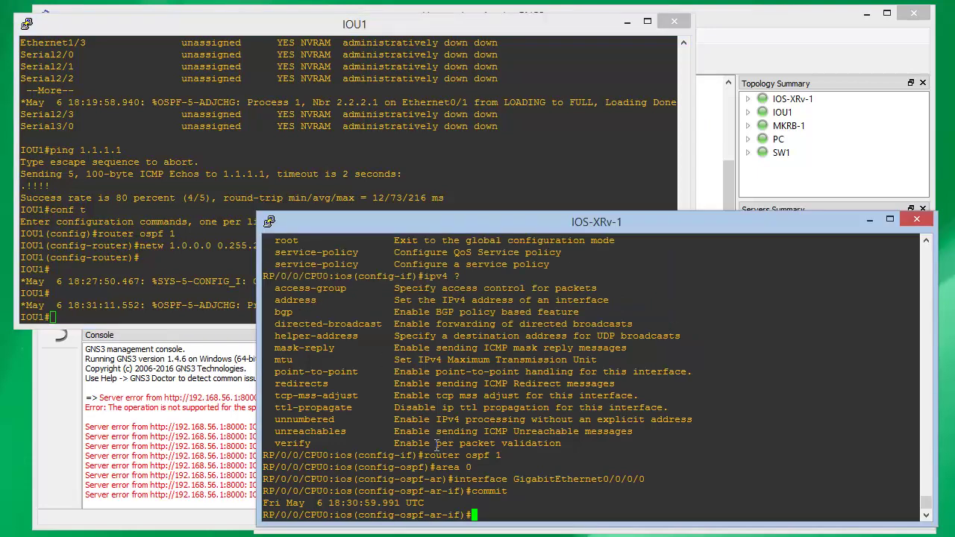
pyautogui.hotkey('ctrl', 'z')
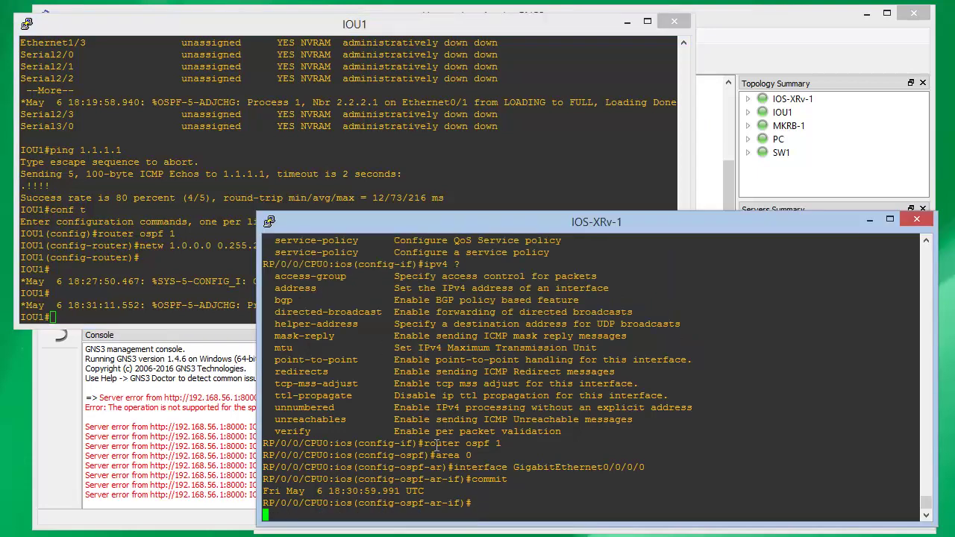
pyautogui.press('Return')
pyautogui.press('Return')
pyautogui.press('Return')
pyautogui.press('Return')
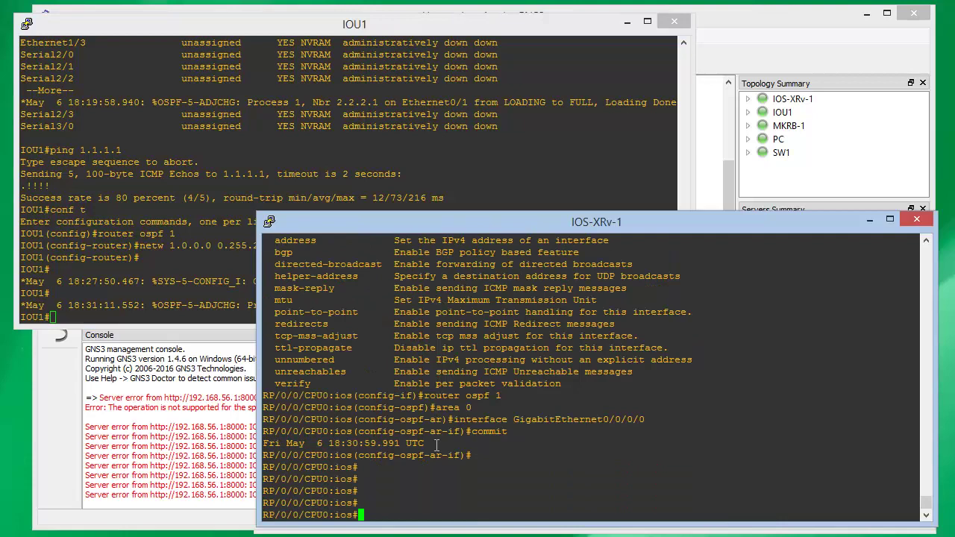
# Show IOS-XRv-1's routing table with the OSPF route 2.2.2.0/24 via 1.1.1.2
pyautogui.write('sh ip route')
pyautogui.press('Return')
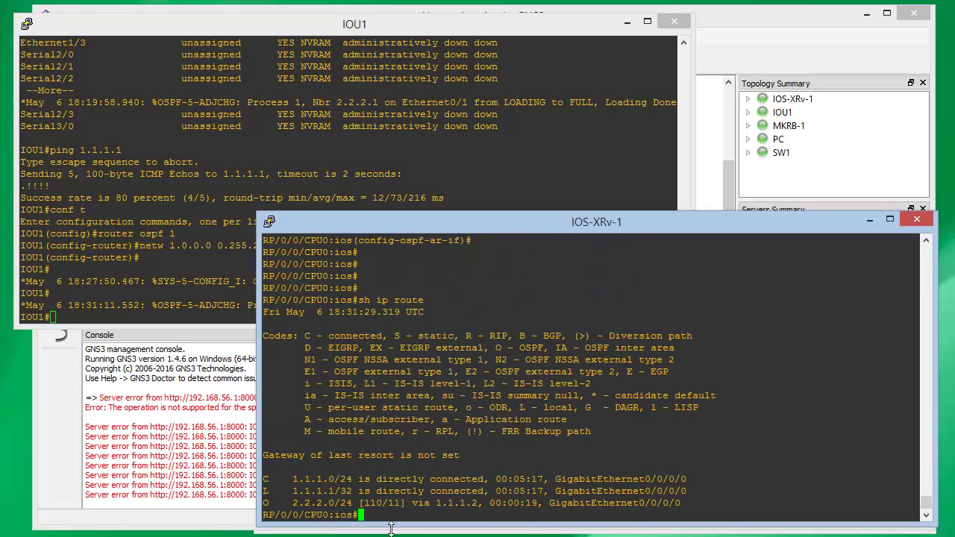
pyautogui.moveTo(288, 502); pyautogui.dragTo(349, 504)
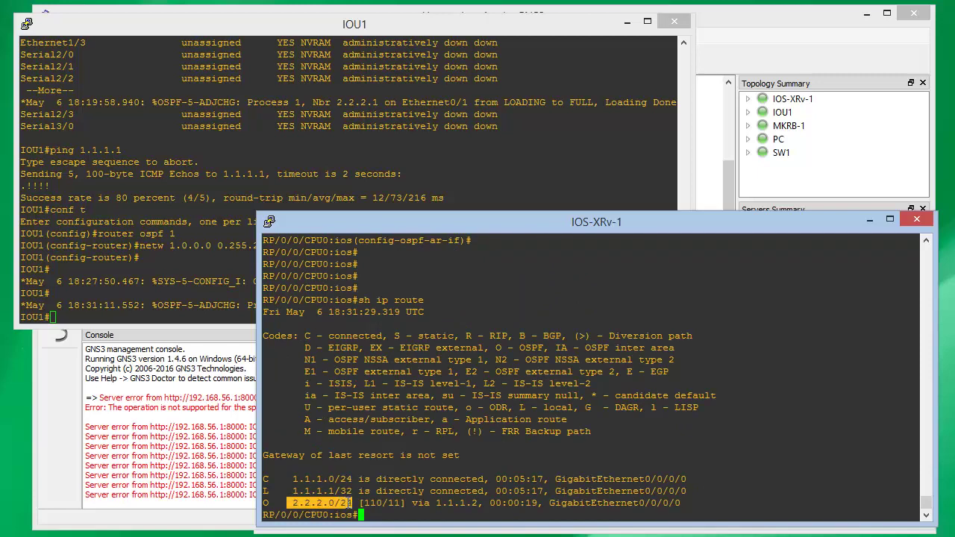
pyautogui.click(367, 510)
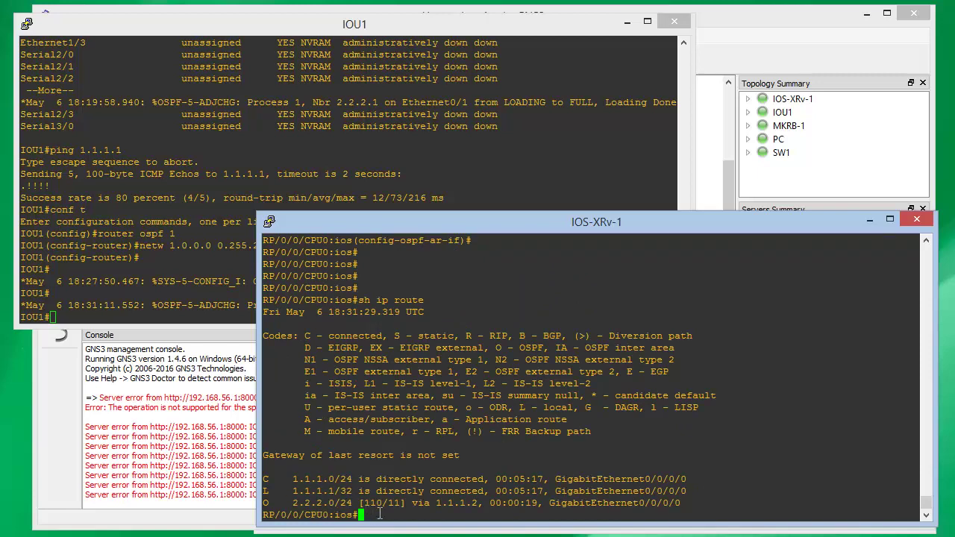
pyautogui.click(719, 51)
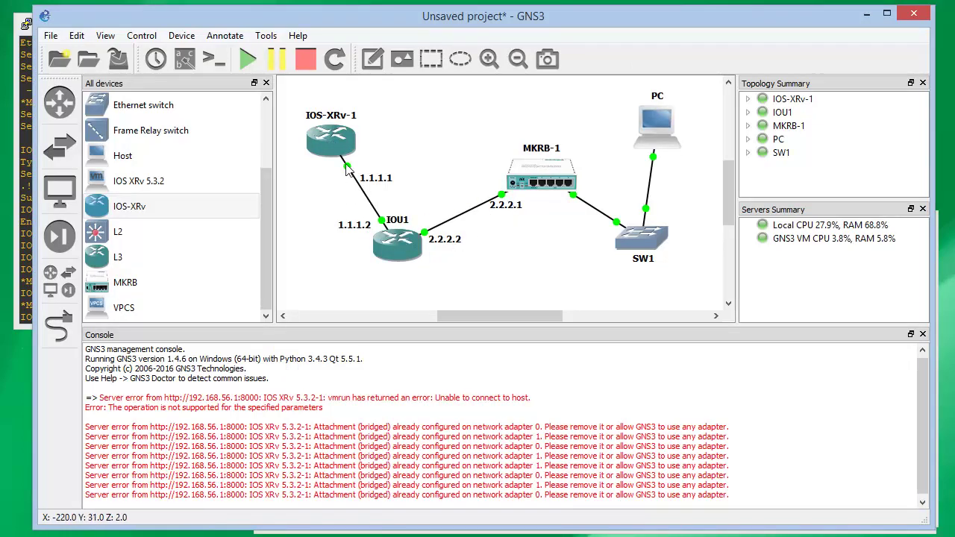
# Ping 2.2.2.1 from IOS-XRv-1 with 5/5 success, then minimize its console
pyautogui.hotkey('alt', 'Tab')
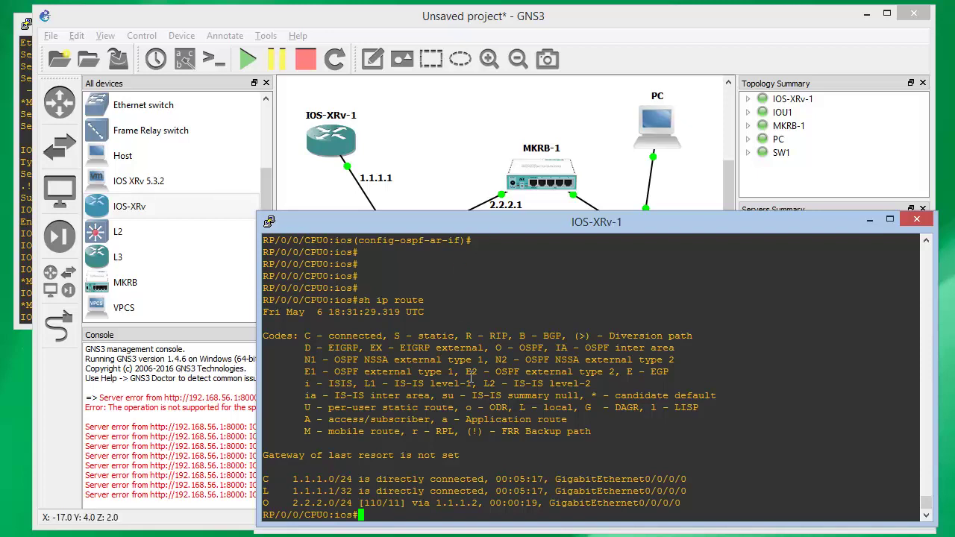
pyautogui.write('ping 2.2.2.1')
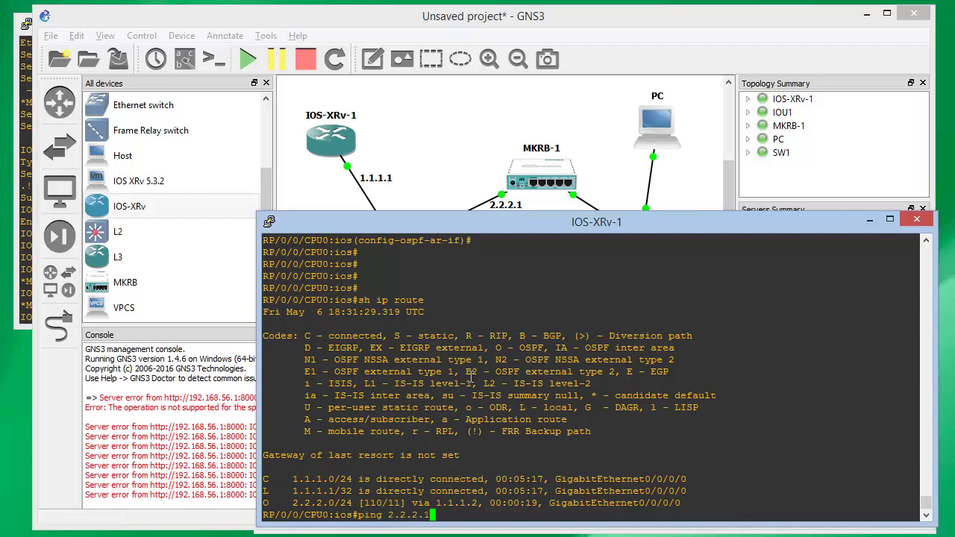
pyautogui.press('Return')
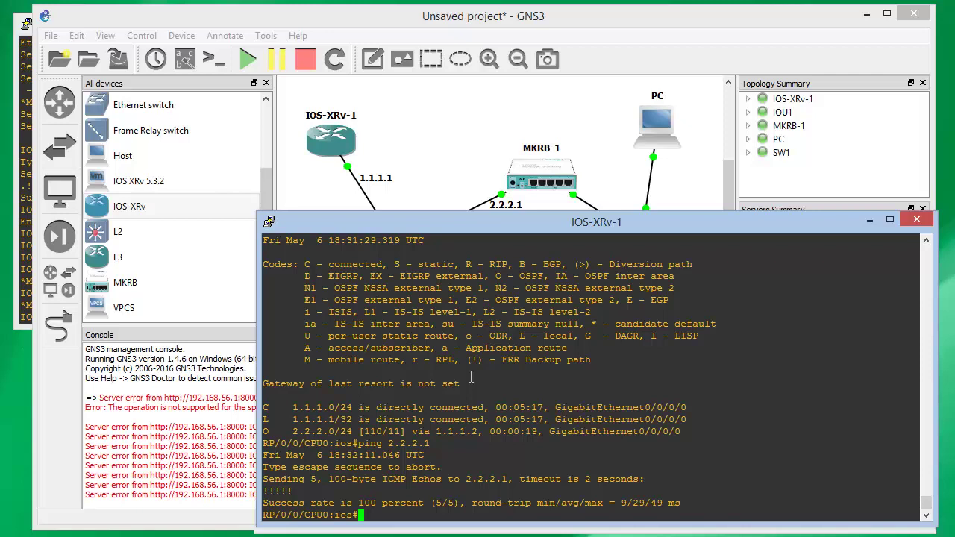
pyautogui.click(870, 221)
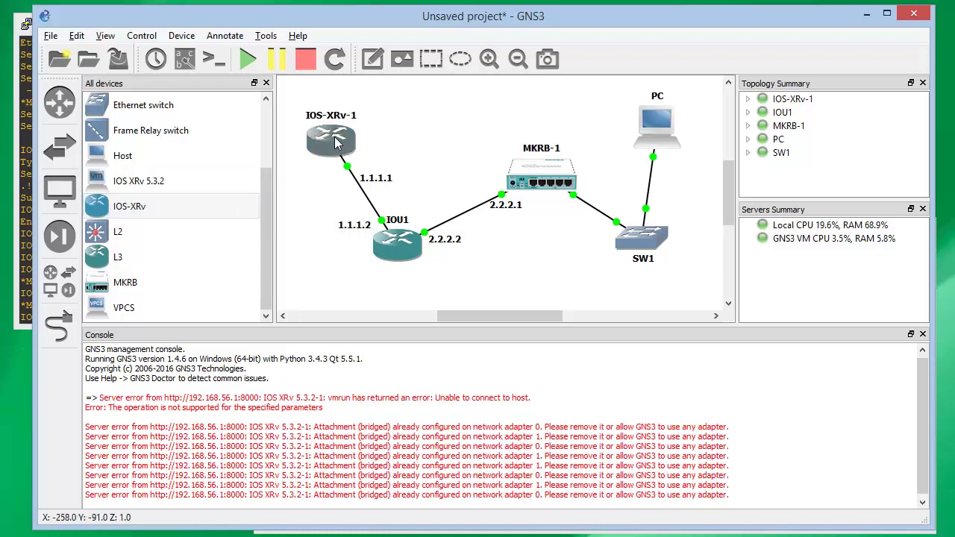
pyautogui.moveTo(334, 141)
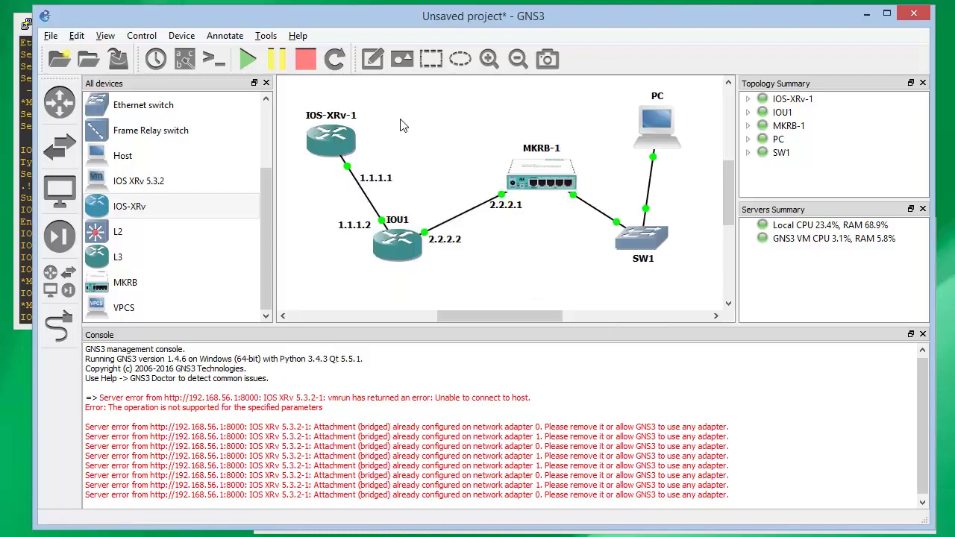
pyautogui.moveTo(402, 250)
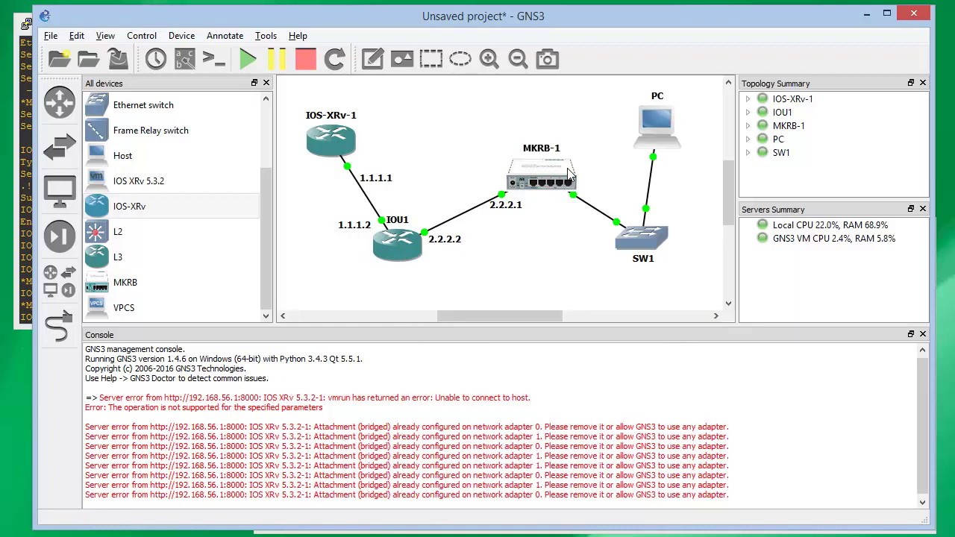
pyautogui.moveTo(557, 171)
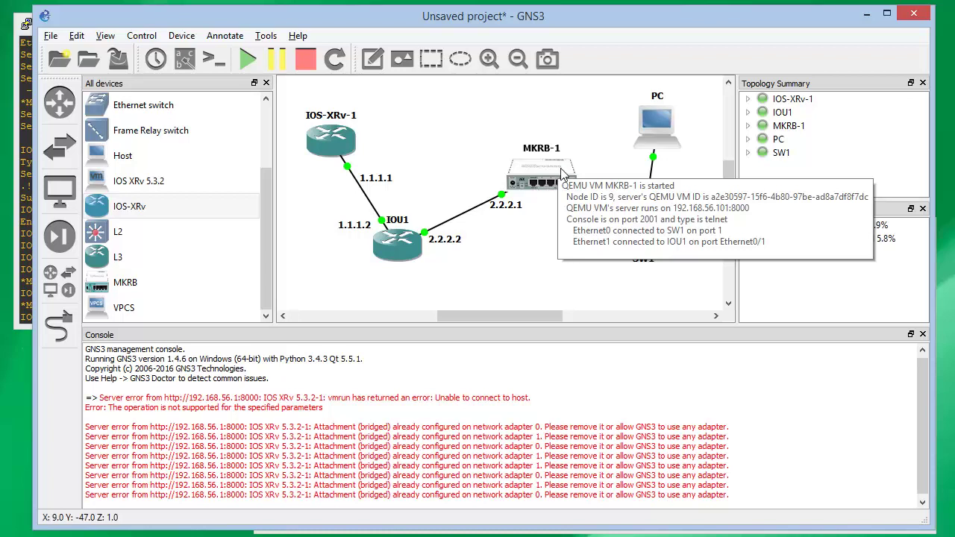
pyautogui.press('super+c')
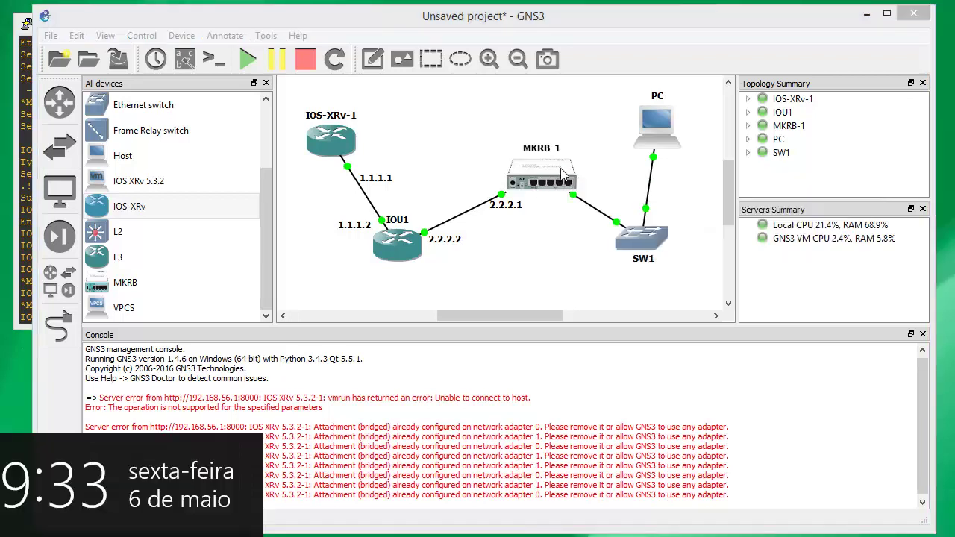
pyautogui.click(394, 138)
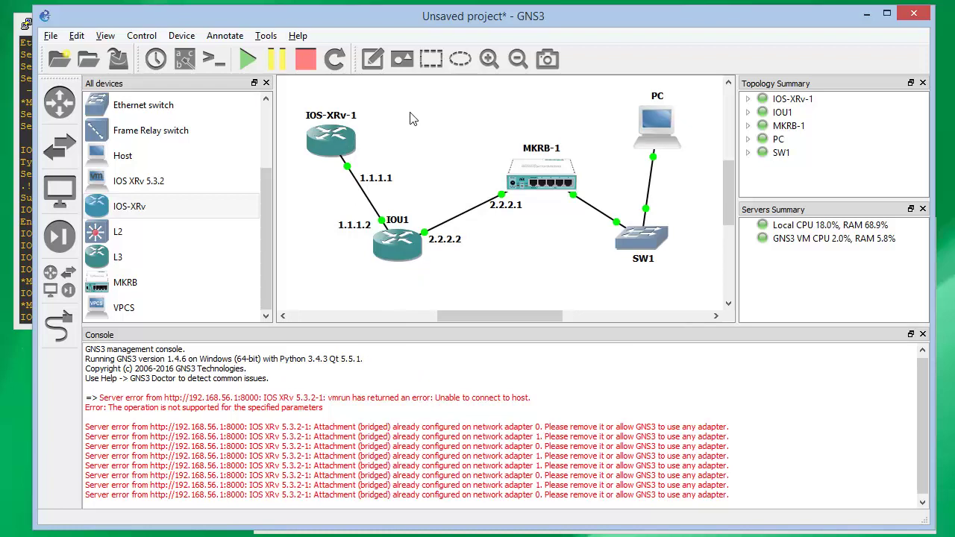
pyautogui.click(269, 141)
pyautogui.moveTo(269, 141); pyautogui.dragTo(270, 213)
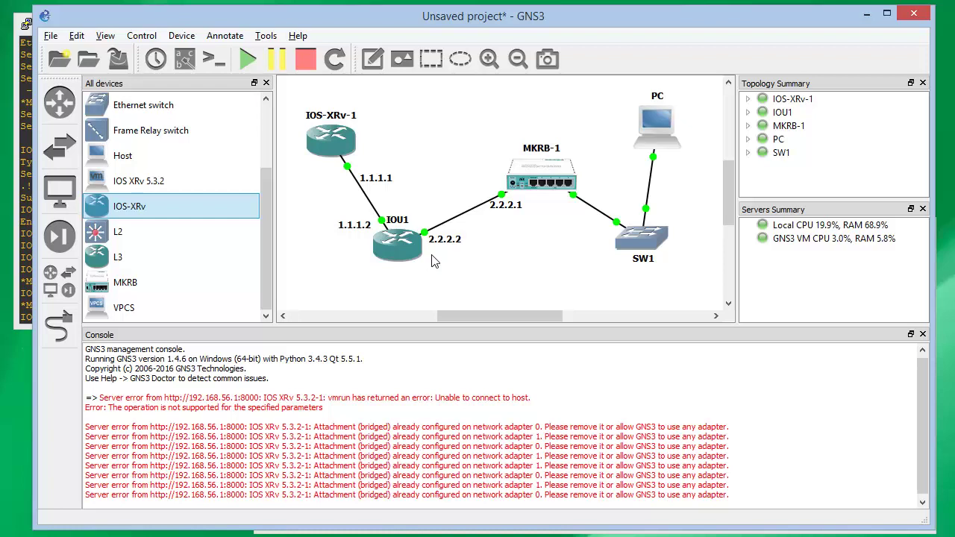
pyautogui.moveTo(343, 144)
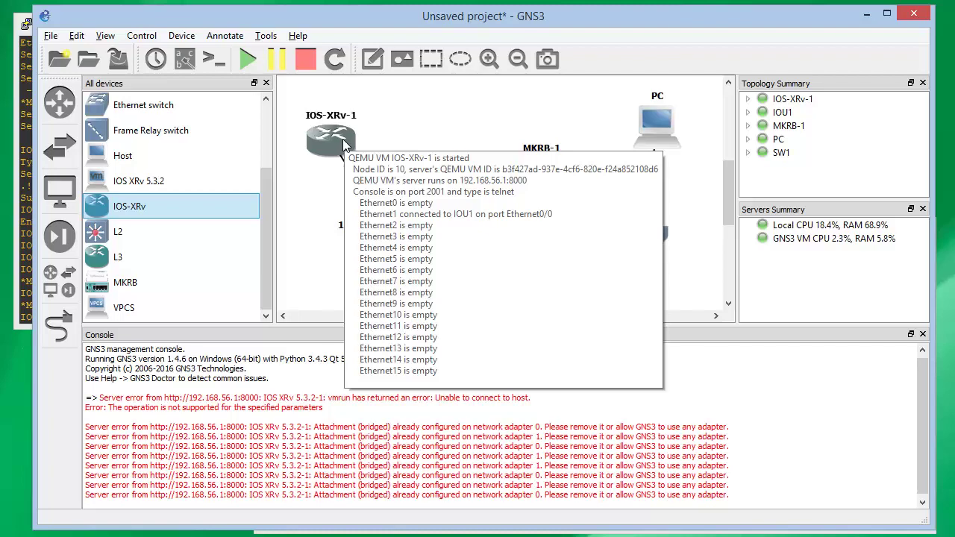
pyautogui.click(396, 131)
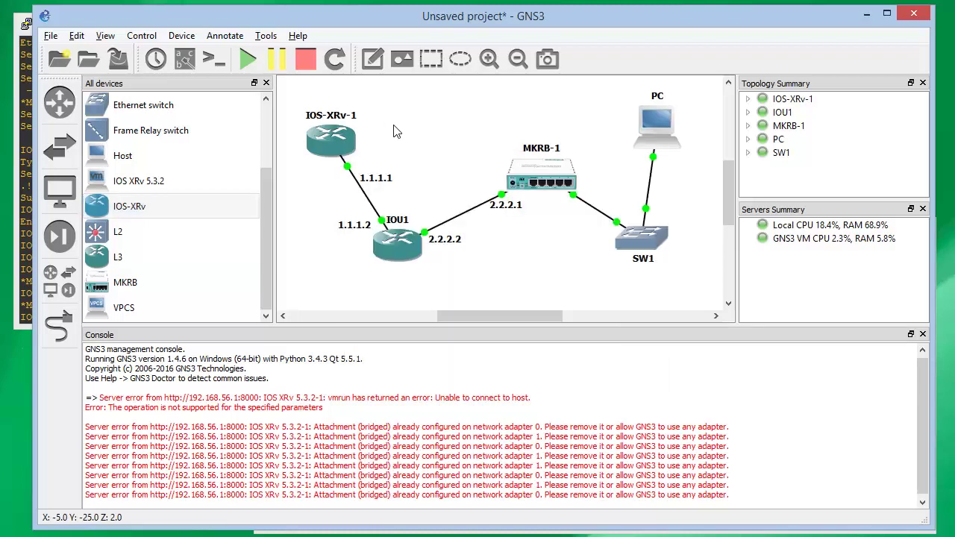